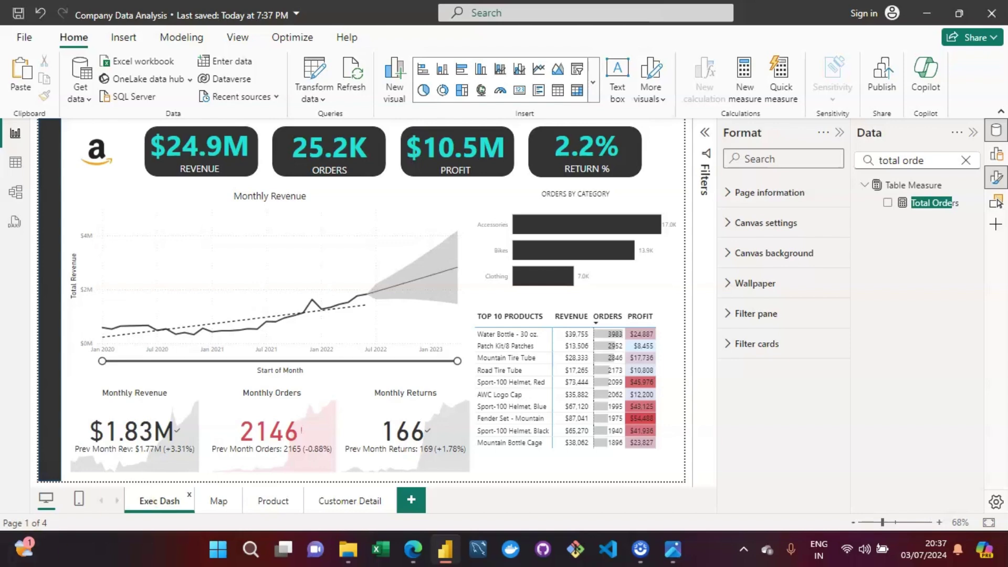
- Reduce the height of the Orders by Category bar chart by raising its lower edge
left_click(489, 202)
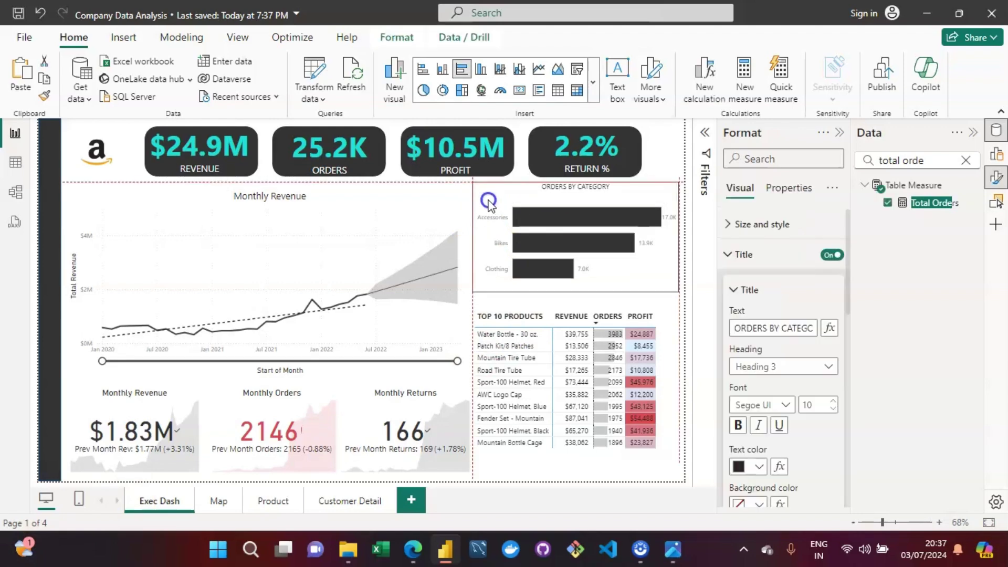
left_click(577, 292)
left_click_drag(576, 293, 582, 273)
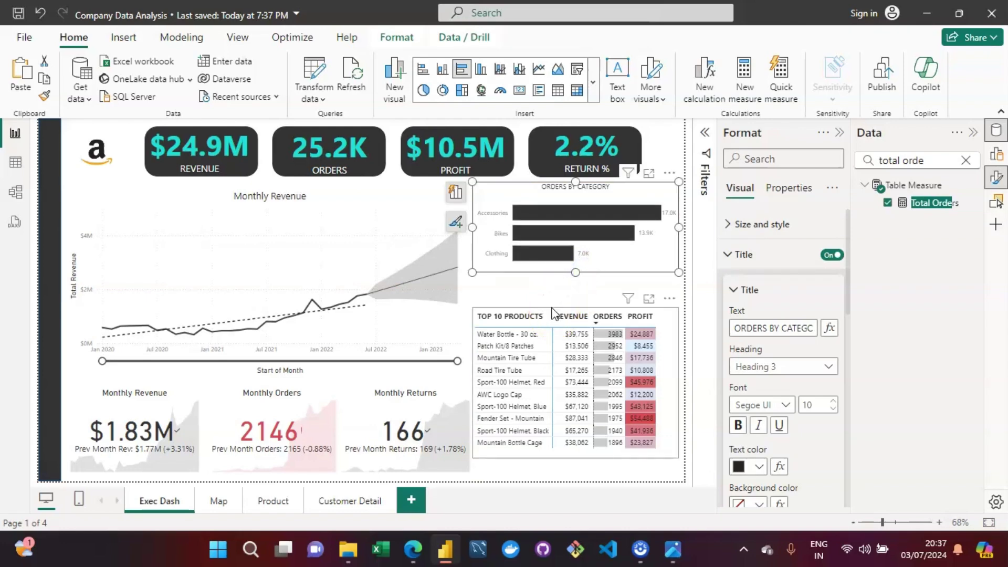
- Move the Top 10 Products table up to sit directly beneath the Orders by Category chart and slightly reduce its height
left_click_drag(551, 297, 550, 368)
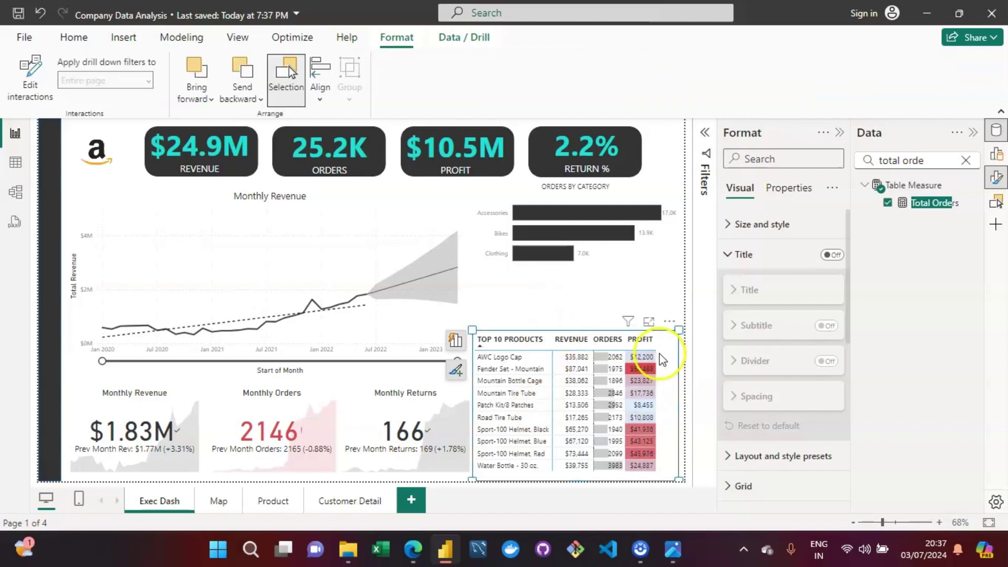
left_click_drag(671, 350, 667, 296)
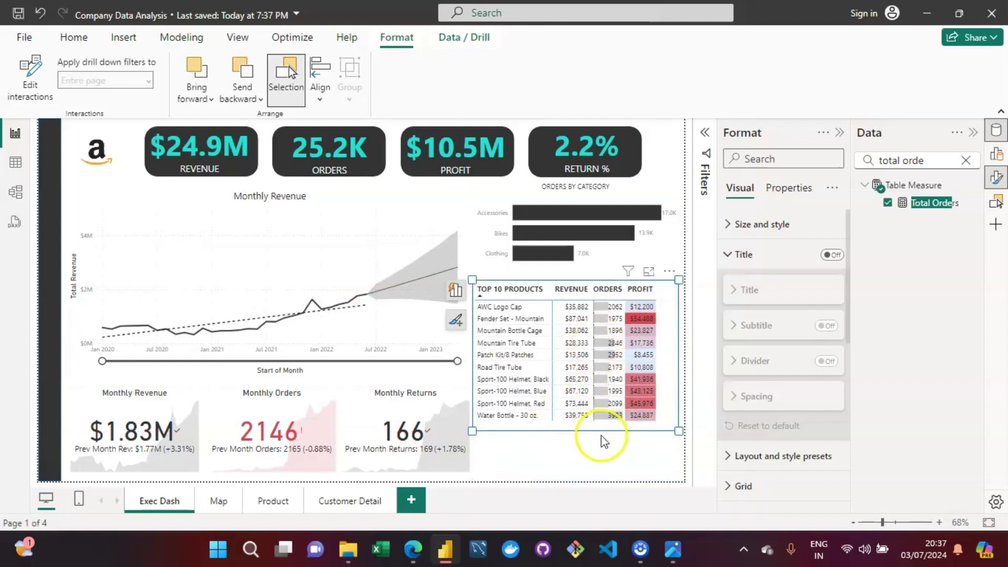
left_click_drag(472, 430, 472, 426)
left_click(588, 463)
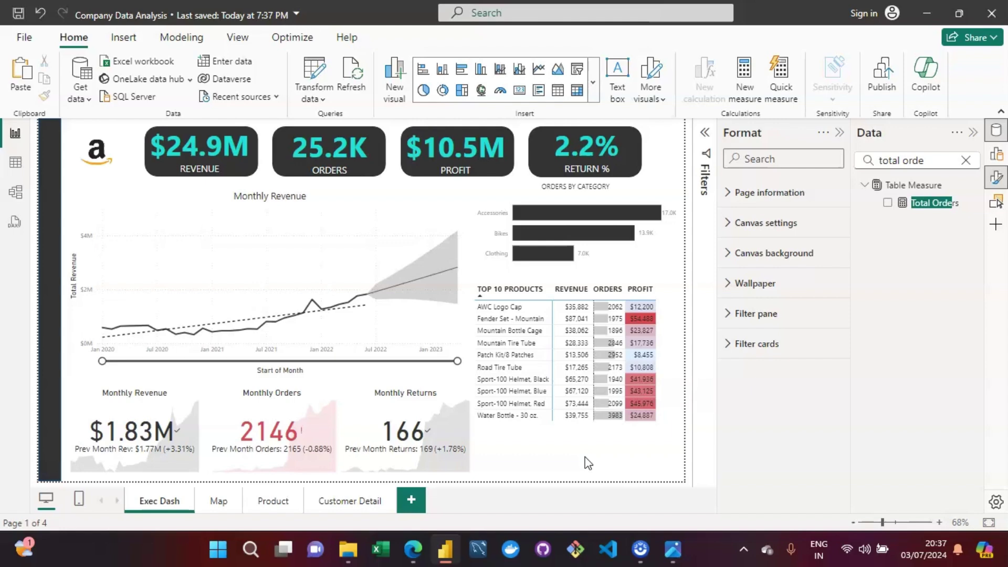
- Widen the Revenue and Orders columns of the Top 10 Products table and sort it by Orders in descending order
left_click(534, 287)
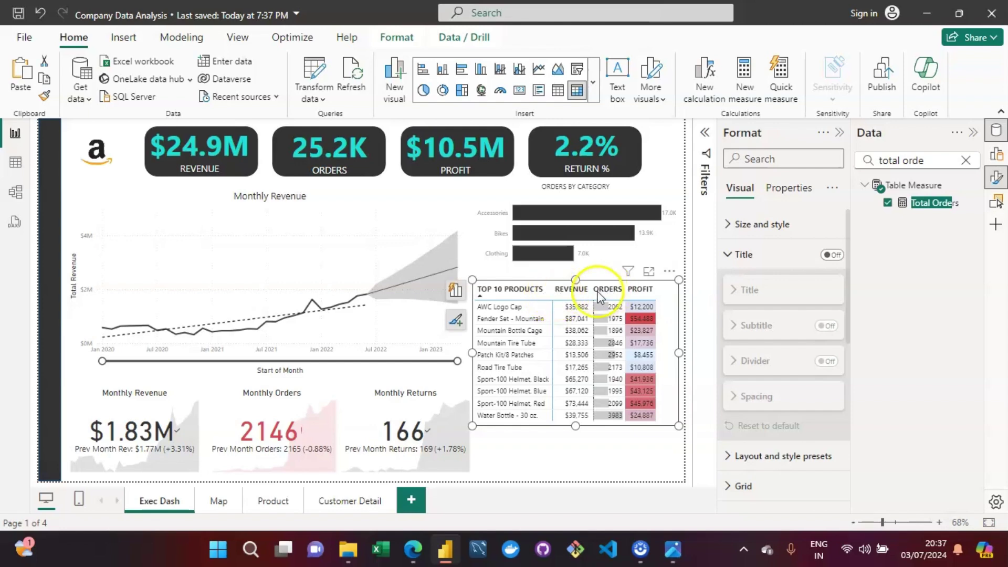
left_click_drag(590, 289, 643, 289)
left_click(618, 470)
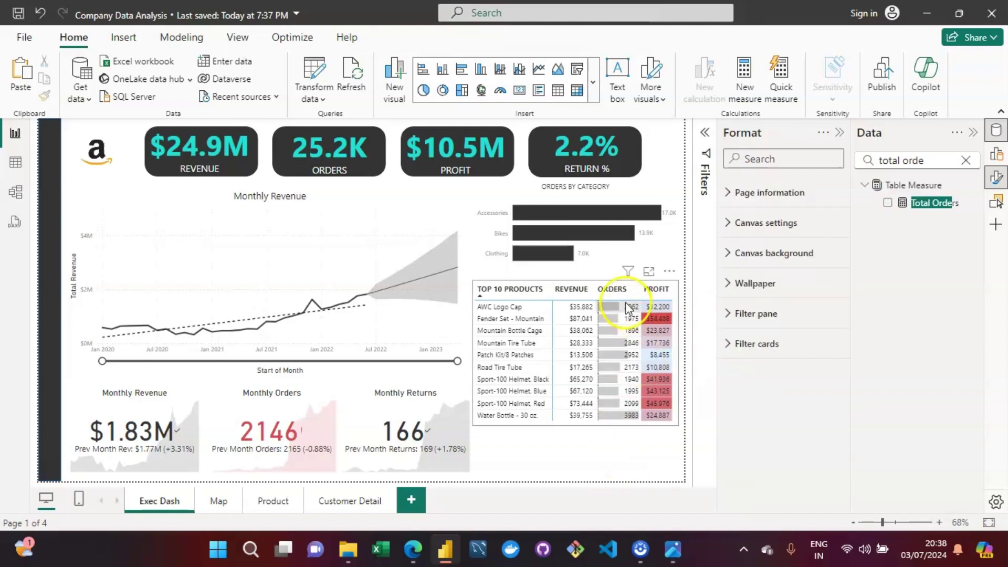
left_click(615, 290)
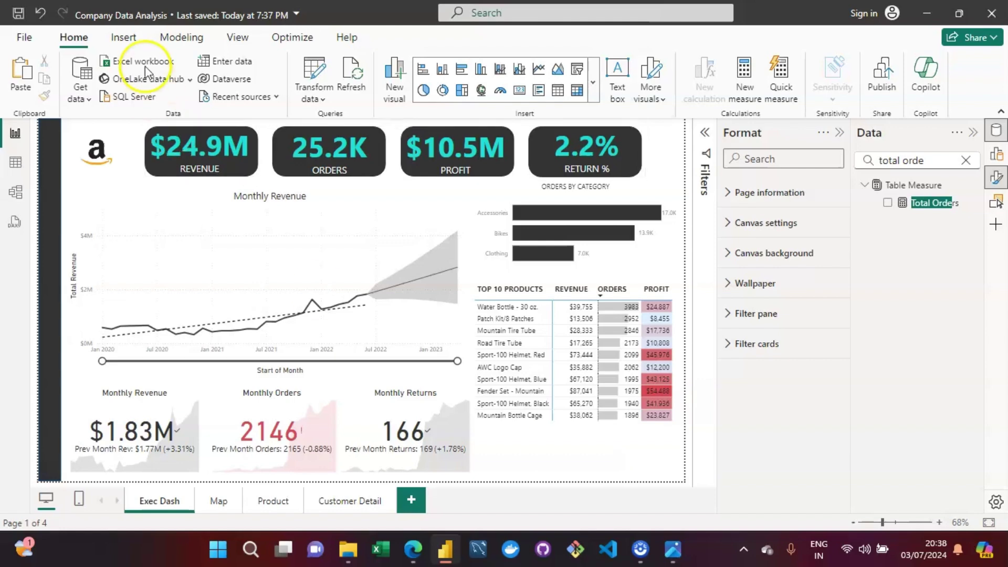
- Insert a new Card visual on the Exec Dash page
left_click(137, 41)
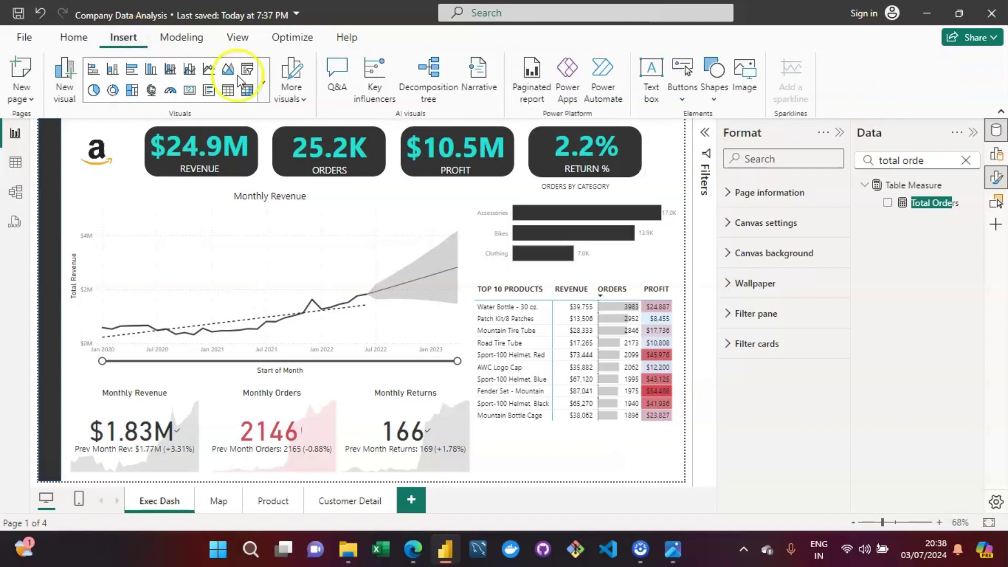
left_click(273, 89)
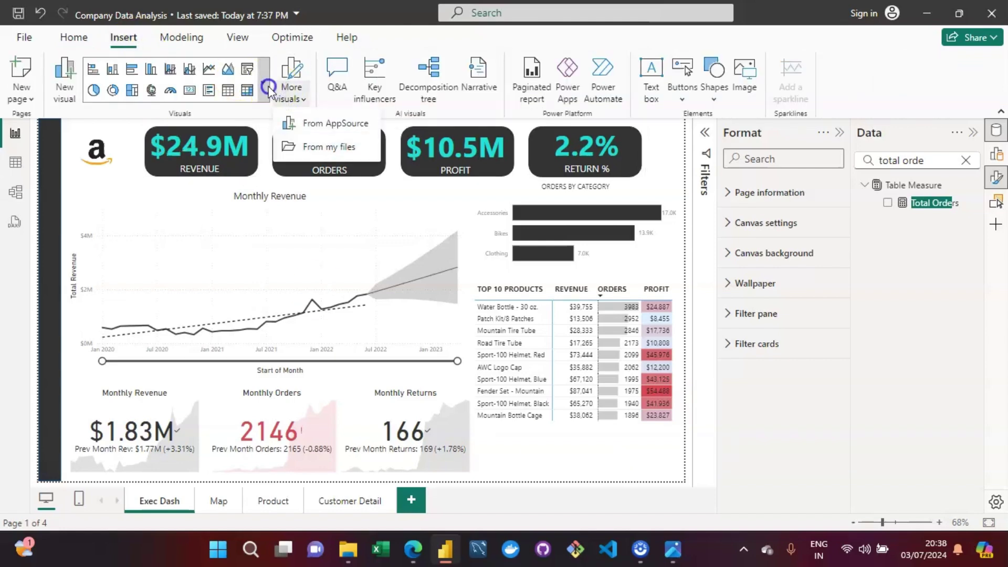
left_click(264, 85)
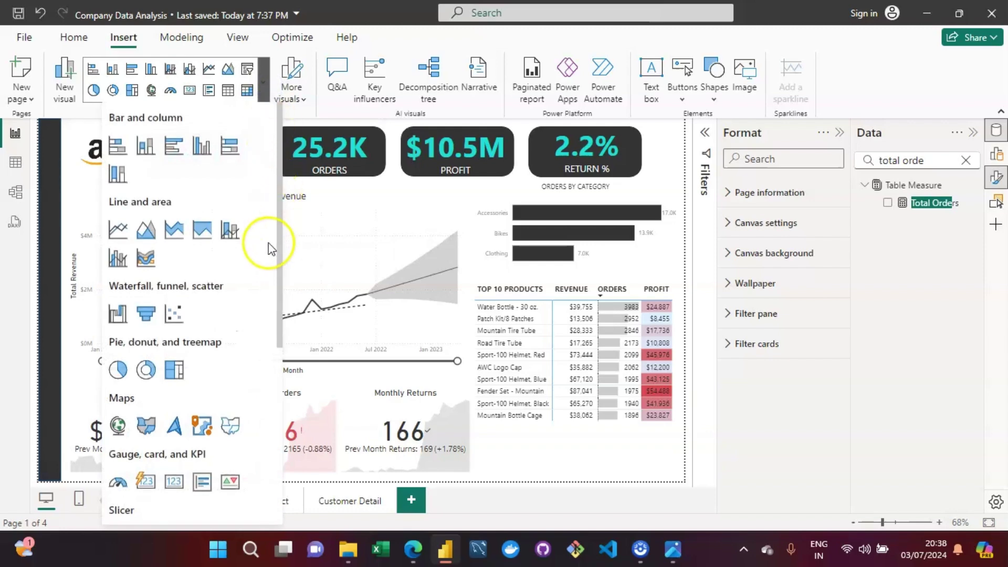
left_click_drag(280, 273, 278, 398)
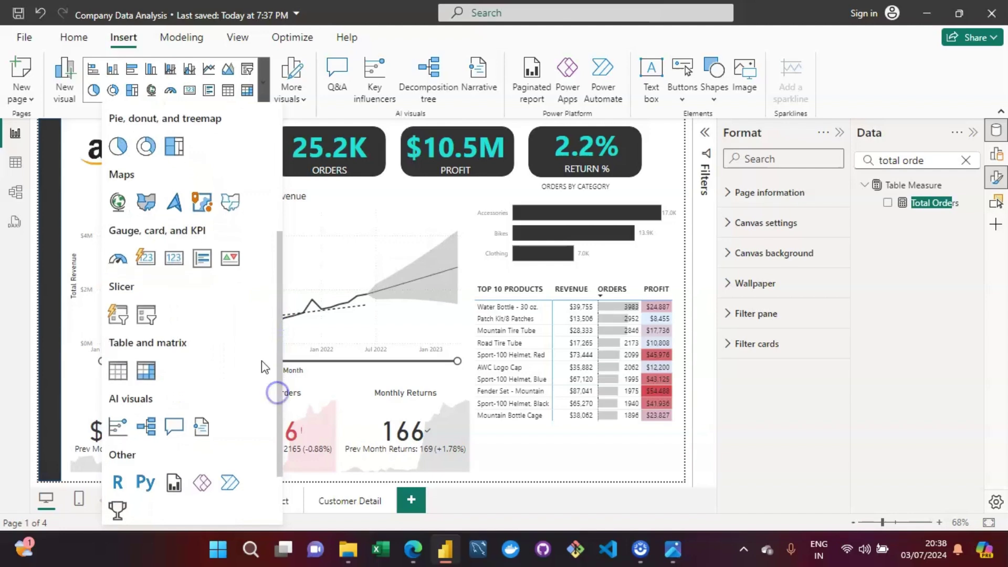
left_click(202, 258)
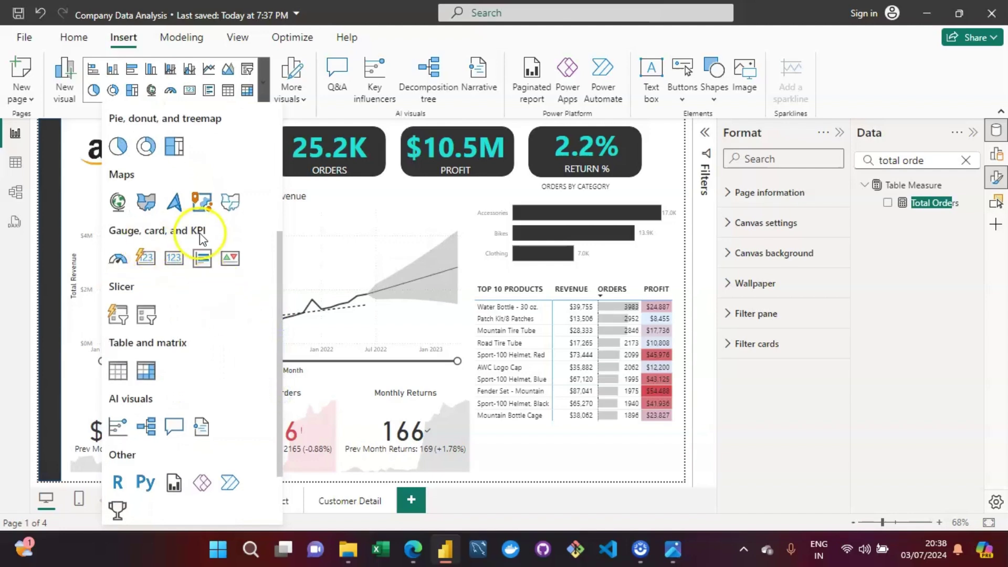
left_click(178, 263)
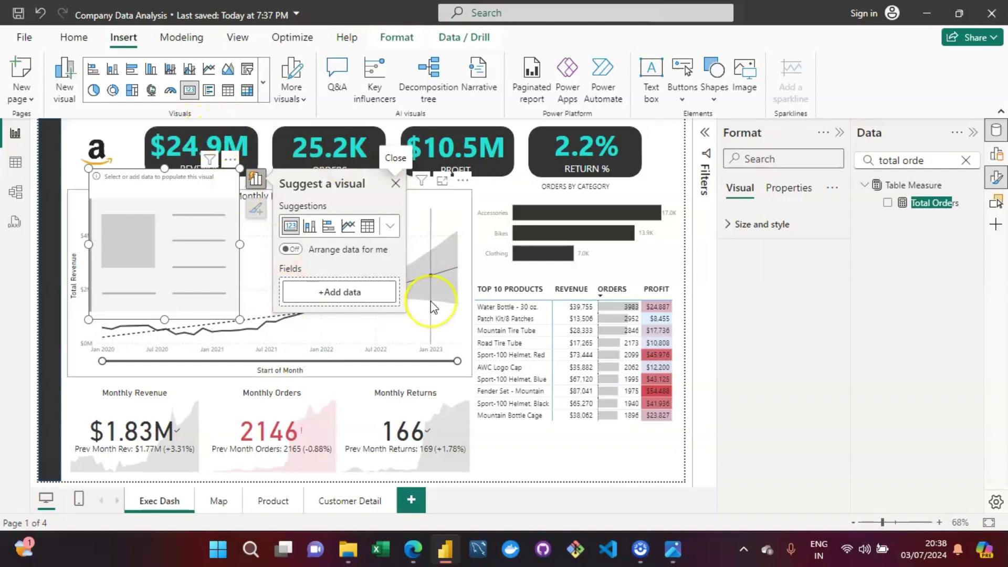
- Shrink the empty card and place it in the free space beneath the Top 10 Products table
mouse_move(430, 301)
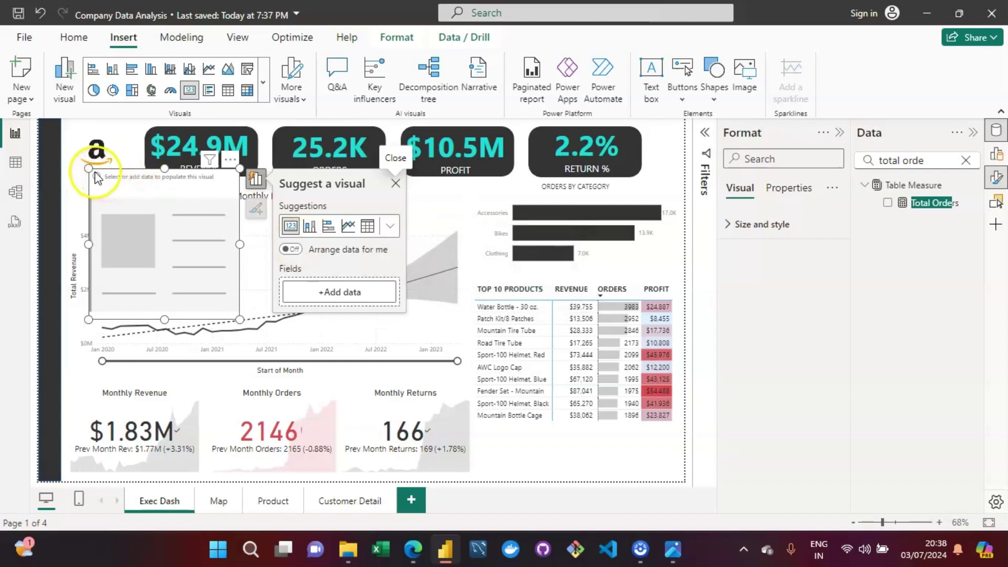
left_click_drag(90, 170, 117, 268)
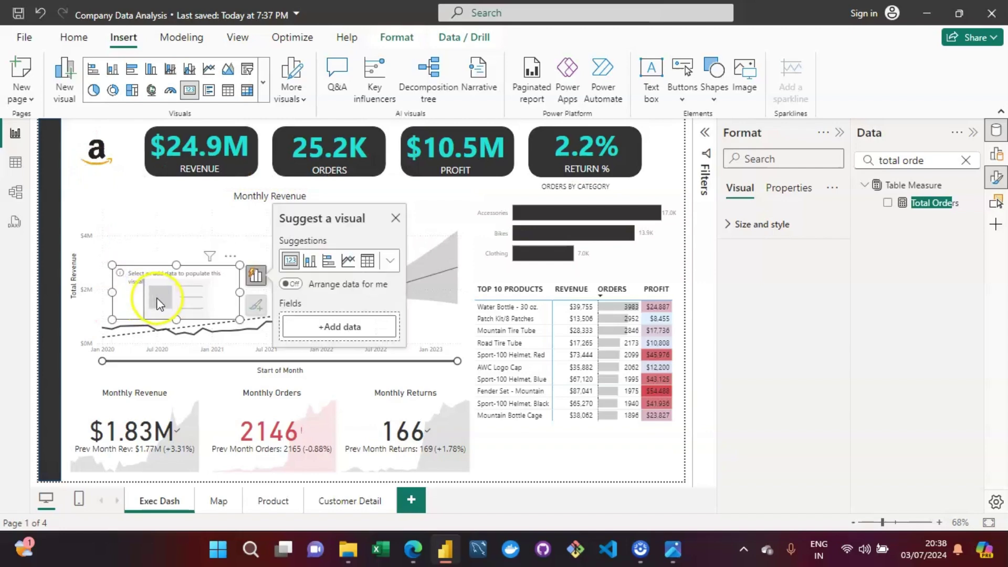
left_click_drag(162, 296, 536, 427)
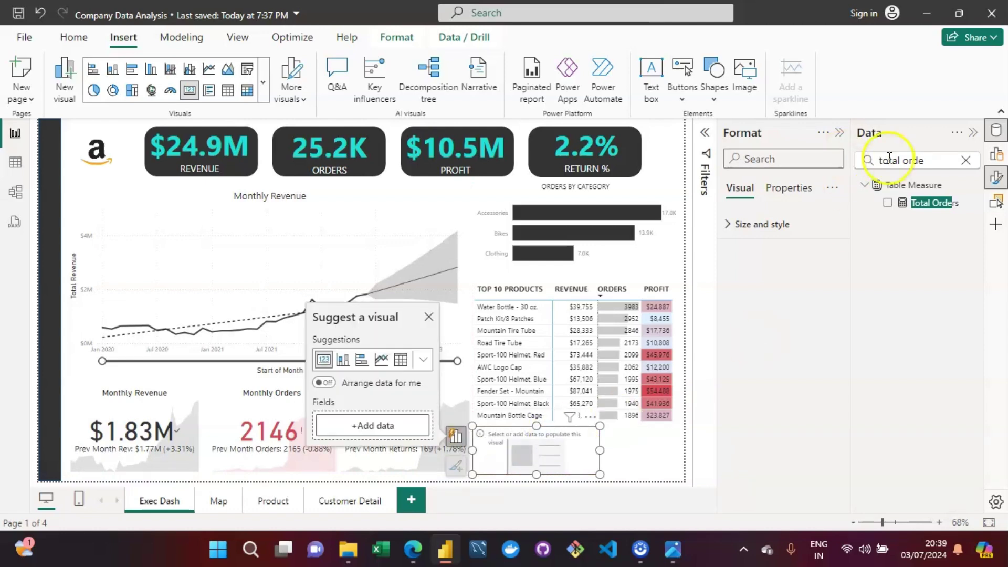
- Search the data fields for "product sub", add SubcategoryName to the card, and widen the card to fit its full text
left_click(963, 159)
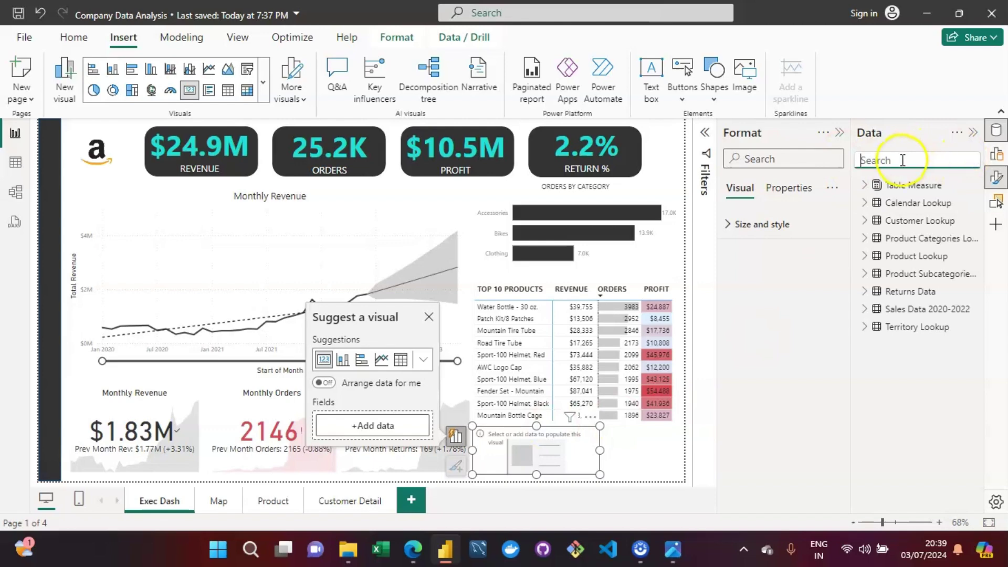
type("product categ")
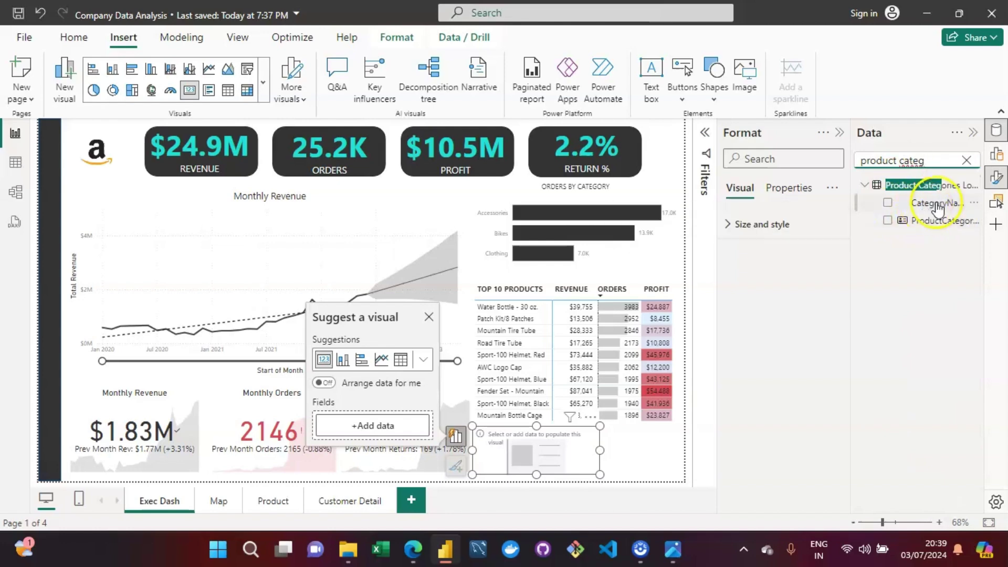
key("BackSpace")
key("BackSpace")
key("BackSpace")
key("BackSpace")
key("BackSpace")
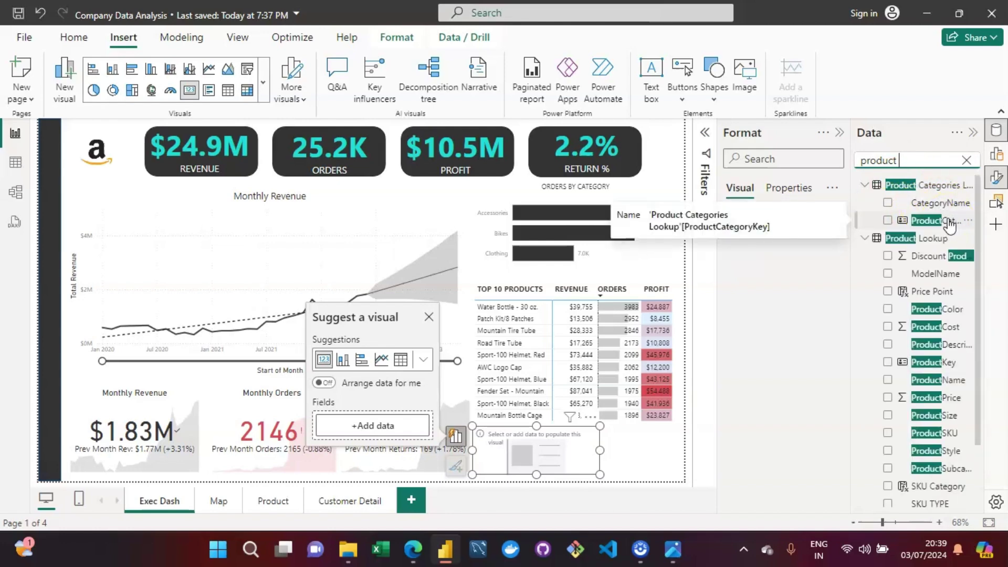
type("sub")
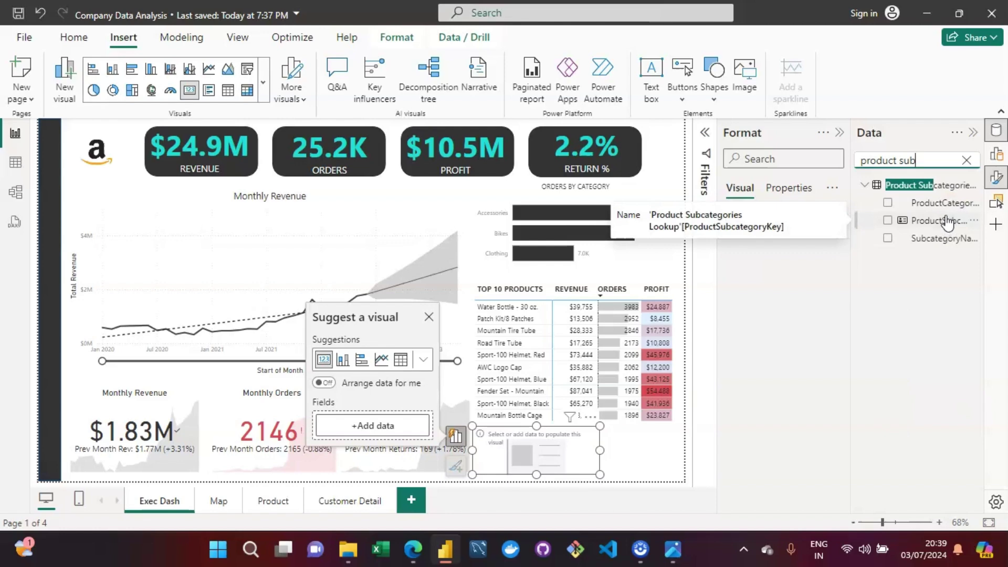
left_click(922, 231)
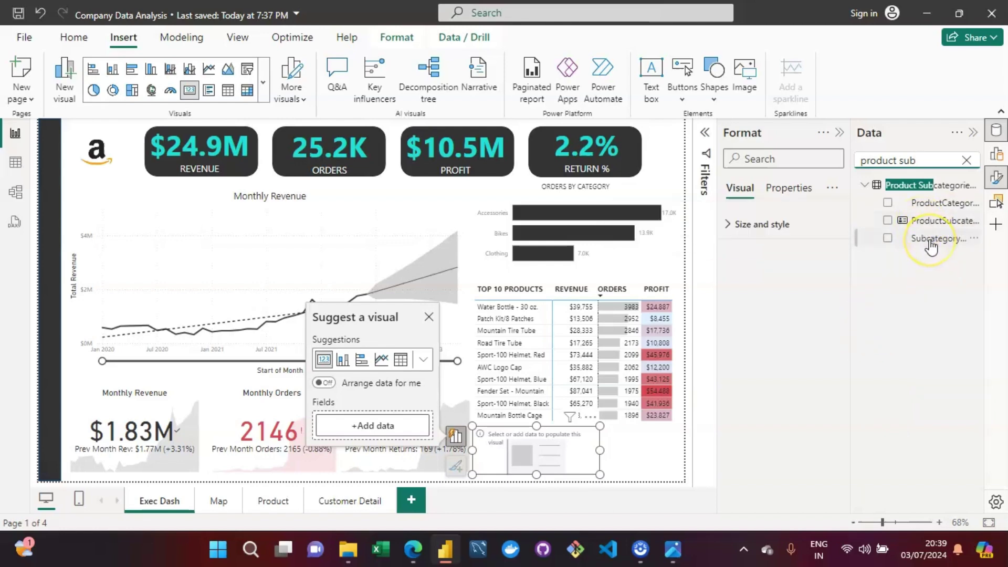
left_click(931, 242)
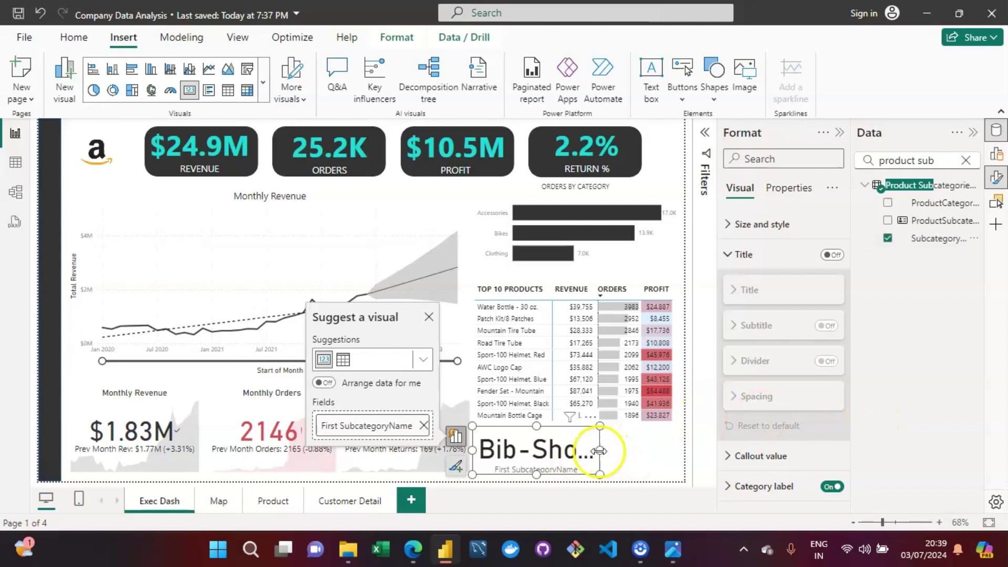
left_click_drag(601, 450, 652, 449)
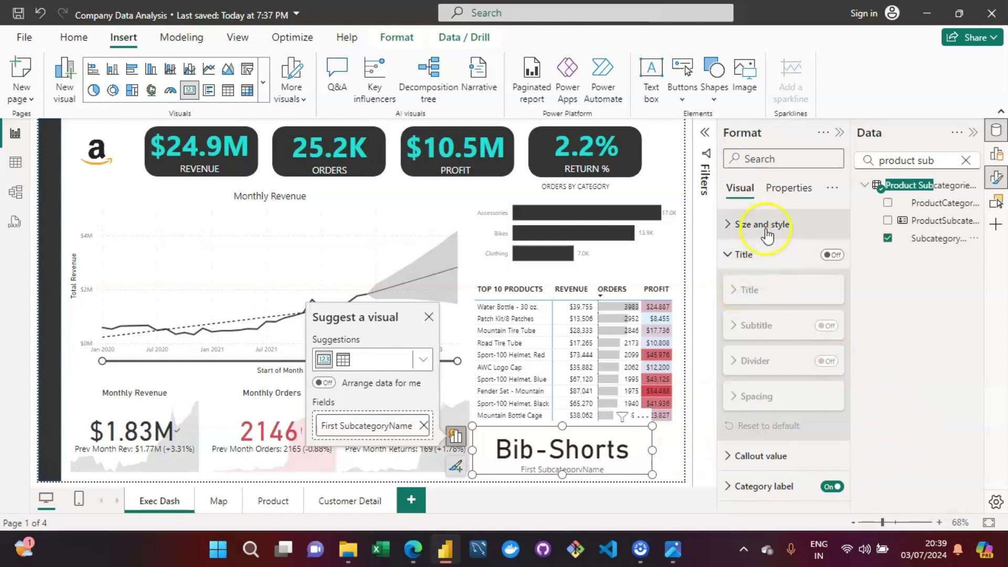
- Show the card's filters and examine the condition options of the First SubcategoryName filter
left_click(703, 135)
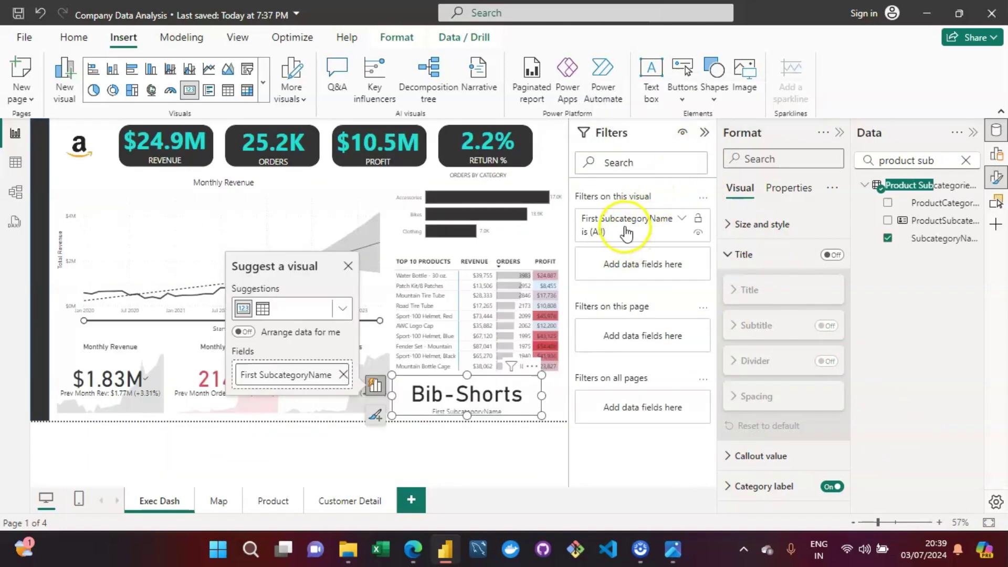
left_click(626, 231)
left_click(656, 293)
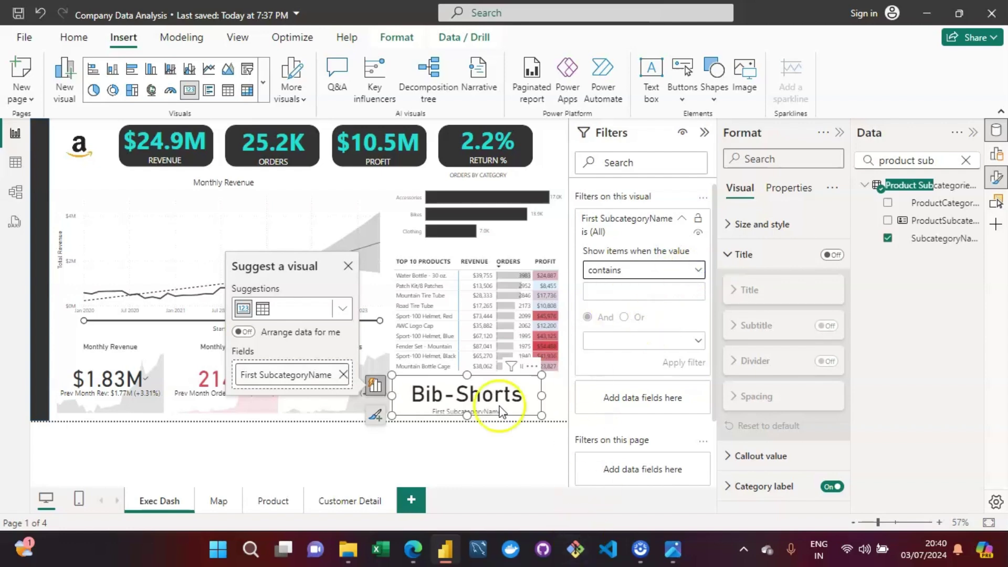
left_click(516, 401)
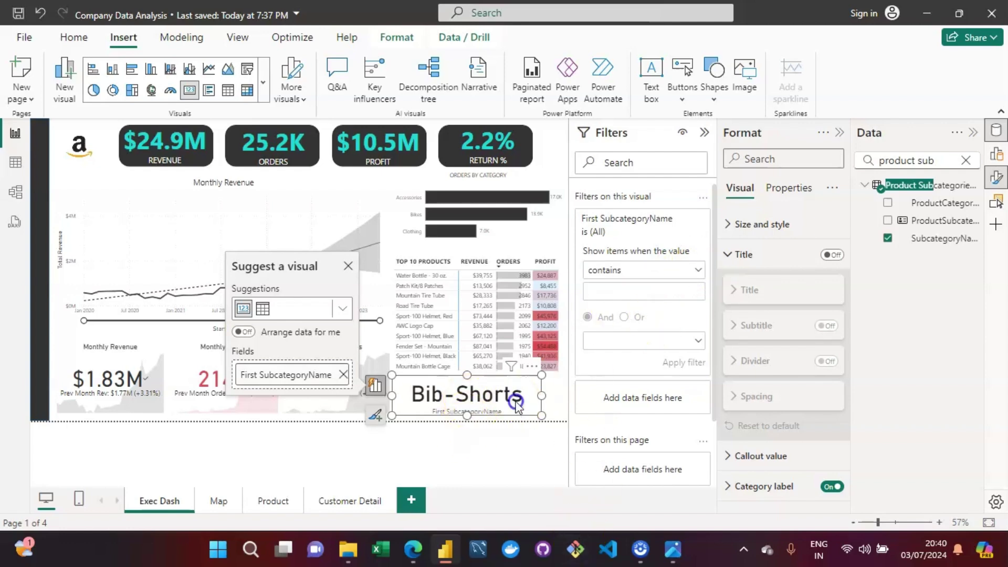
left_click(699, 270)
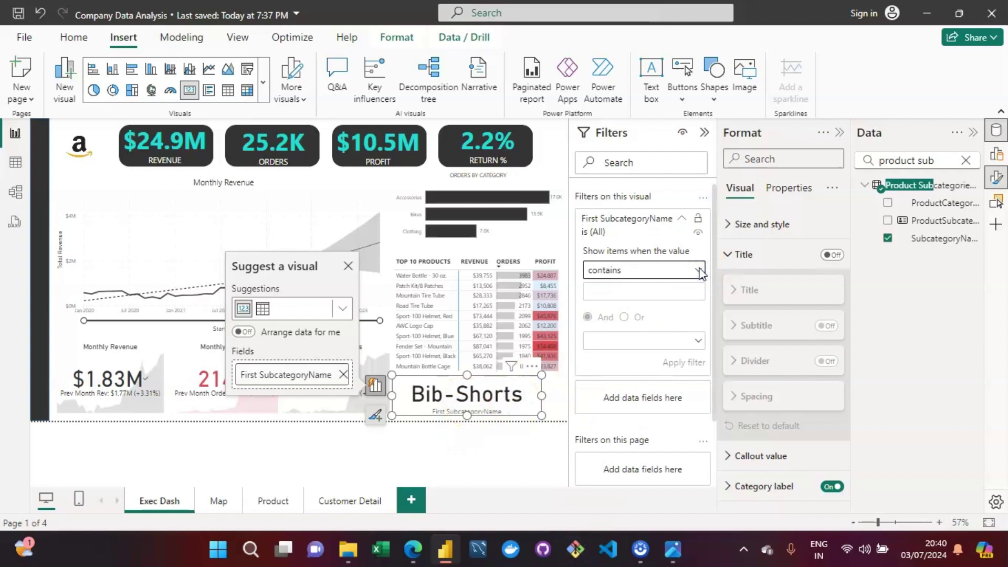
left_click(699, 269)
left_click(699, 270)
scroll(713, 325, "down", 3)
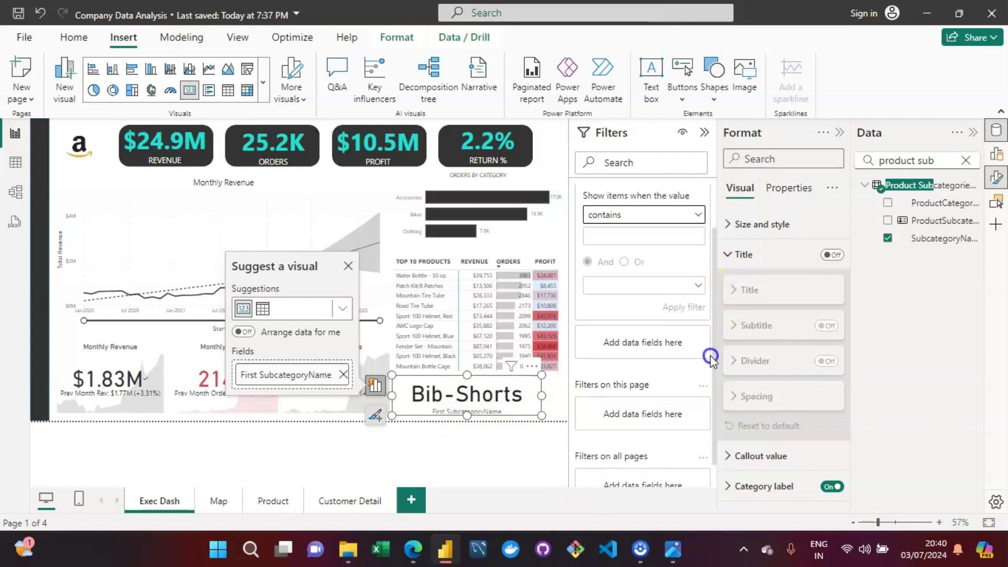
scroll(709, 367, "up", 3)
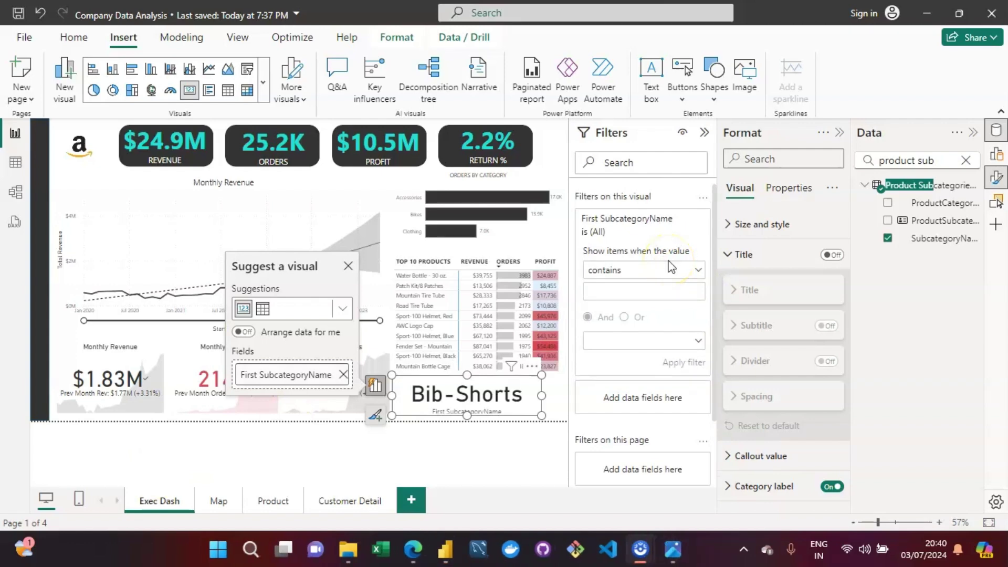
left_click(698, 270)
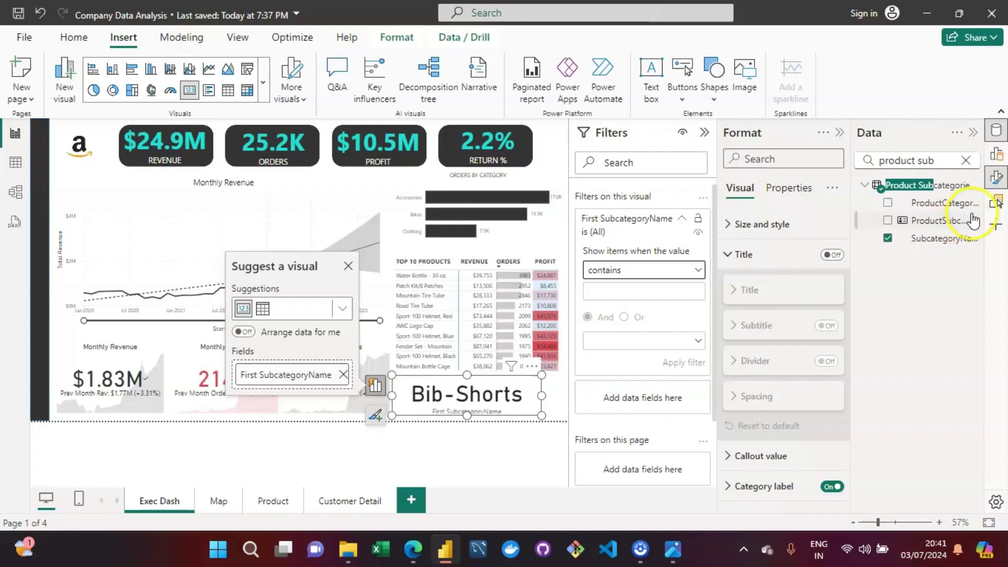
- Add SubcategoryName as another filter on the card and configure it as a Top N filter showing the top 1 item
left_click_drag(933, 238, 848, 229)
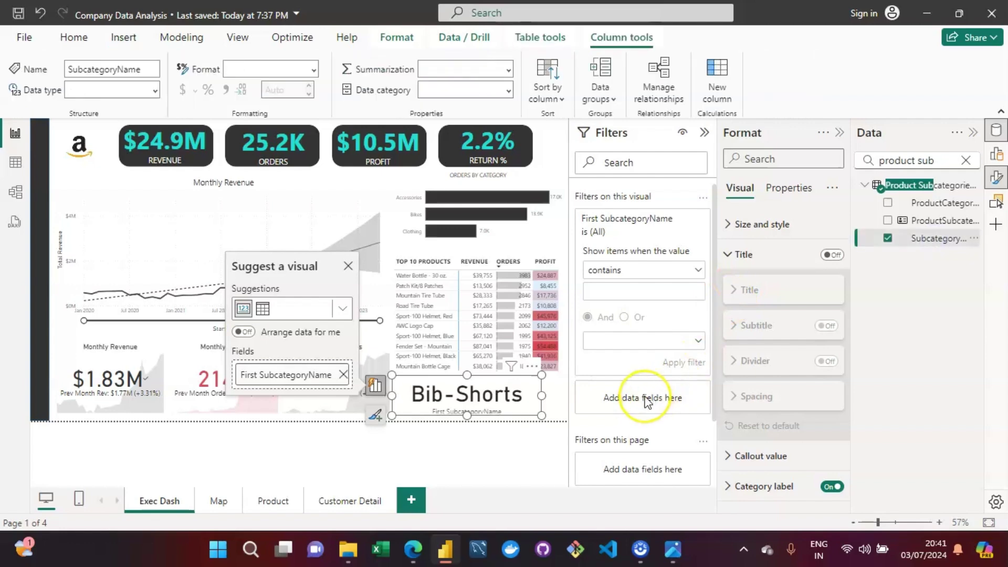
left_click_drag(936, 247, 656, 411)
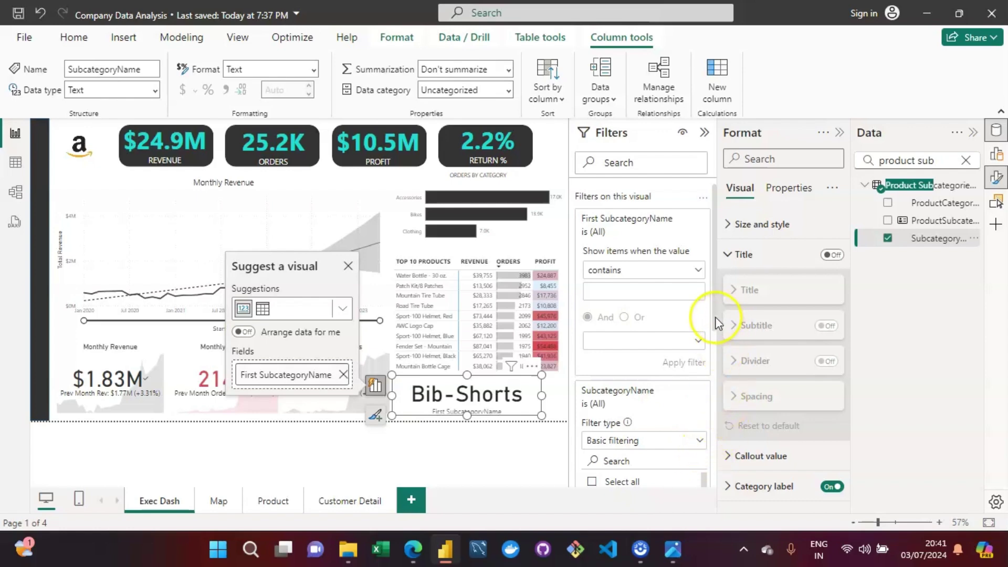
left_click_drag(714, 315, 715, 378)
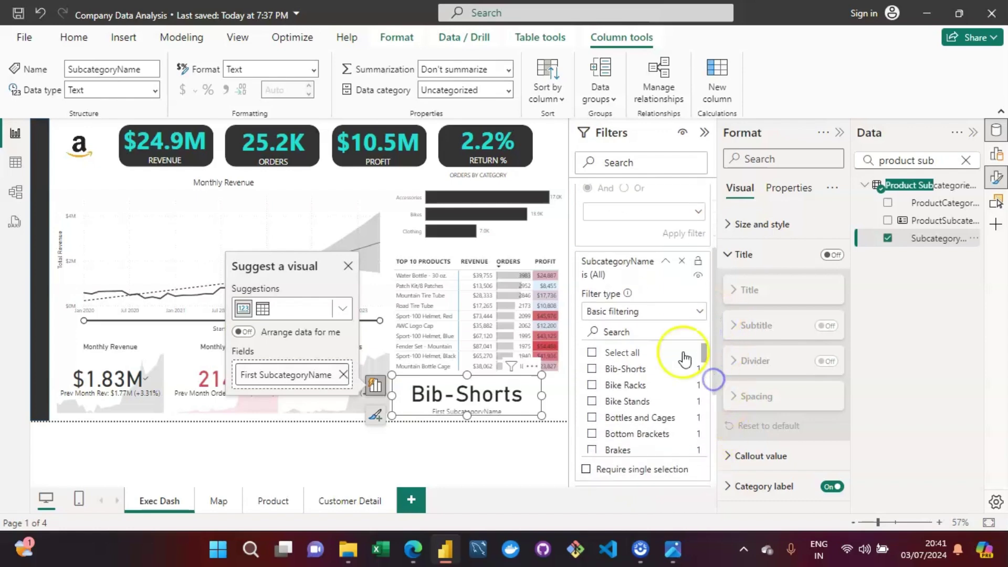
left_click(673, 320)
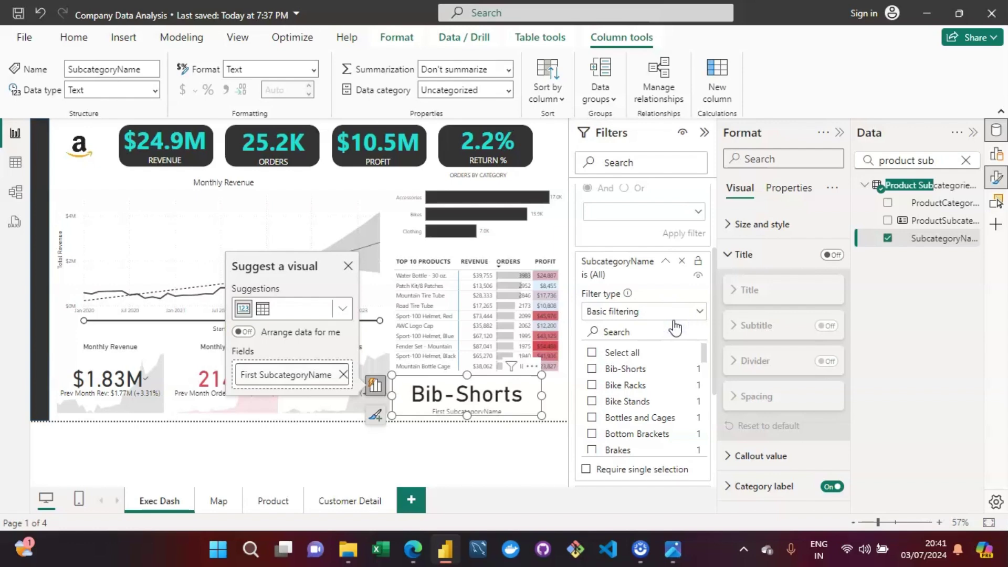
left_click(693, 313)
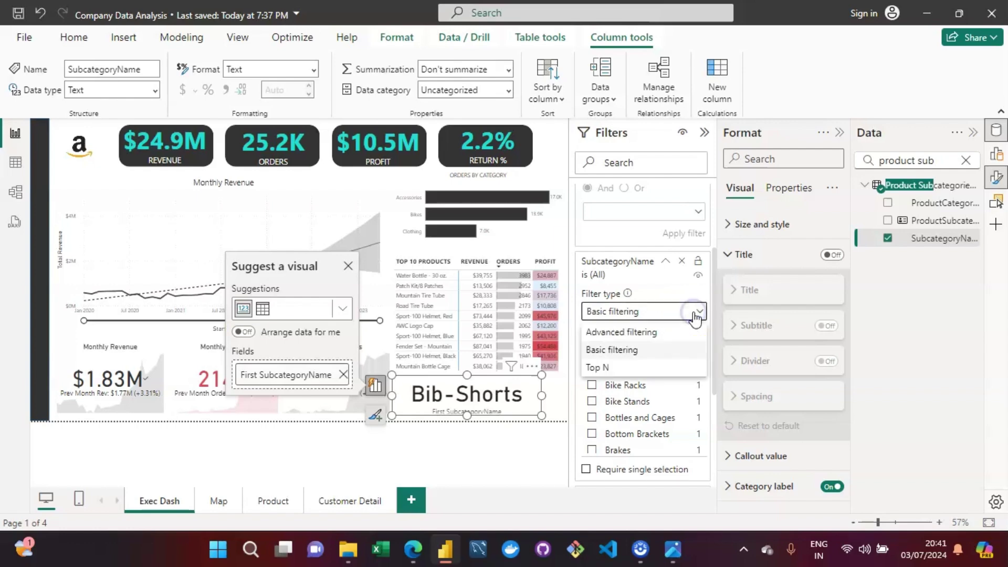
left_click(604, 367)
left_click(674, 353)
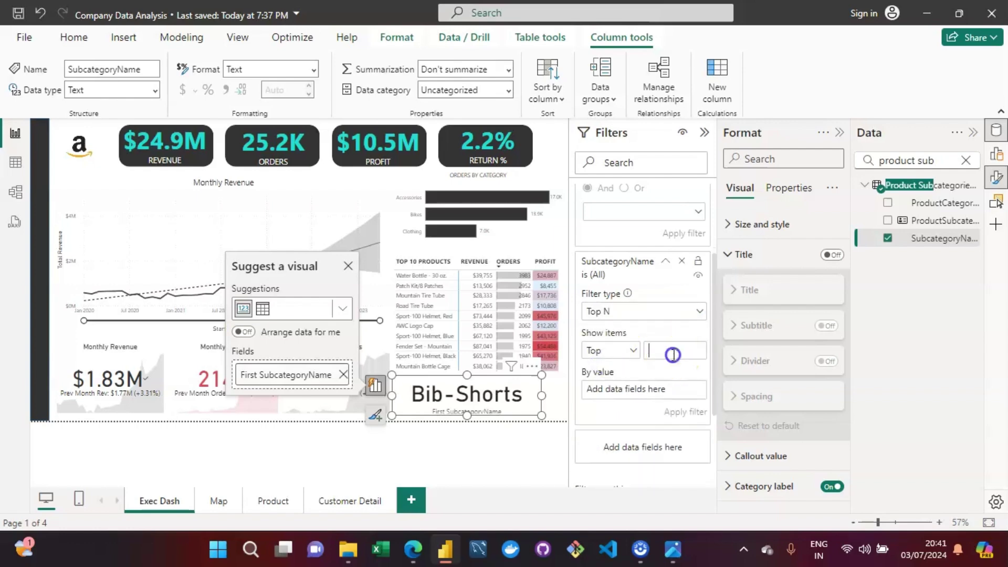
type("1")
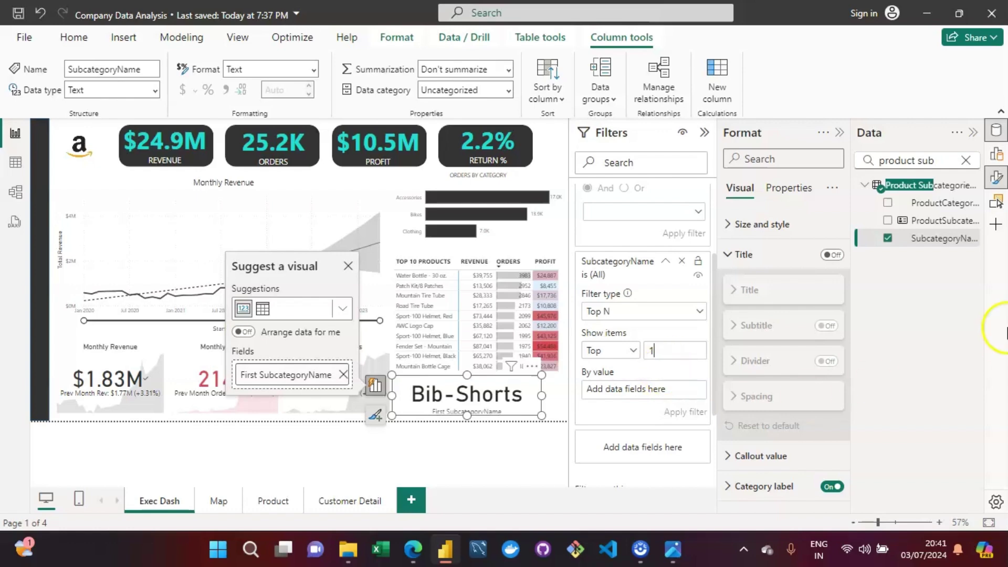
- Search the data fields for "total order", use Total Orders as the Top N filter's value, and apply the filter
left_click(966, 160)
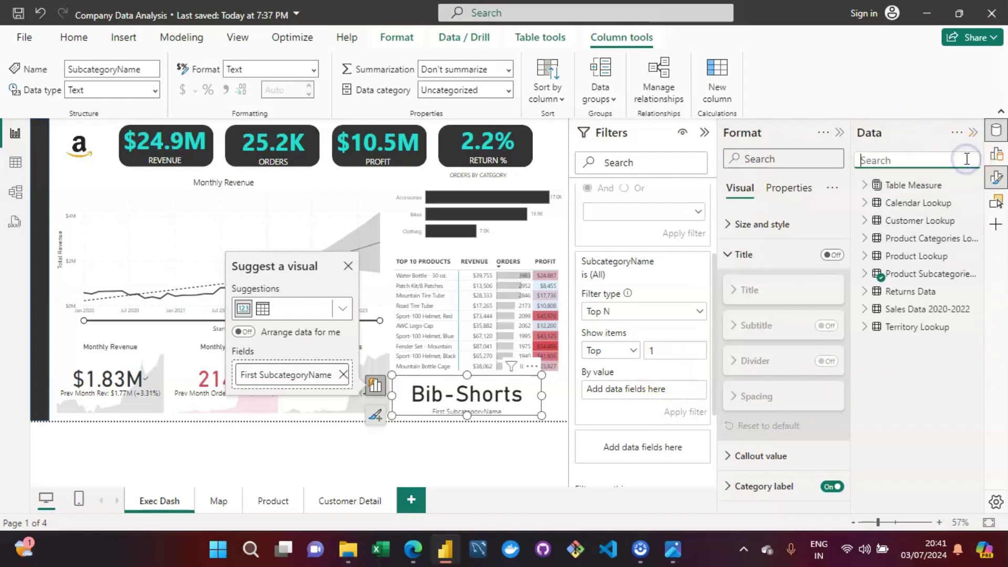
type("total order")
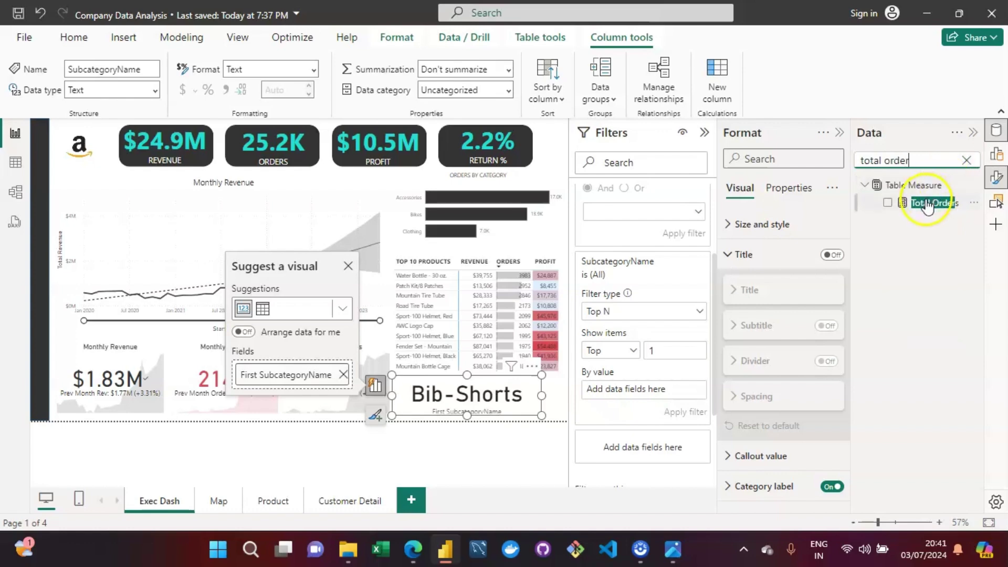
left_click_drag(935, 202, 632, 391)
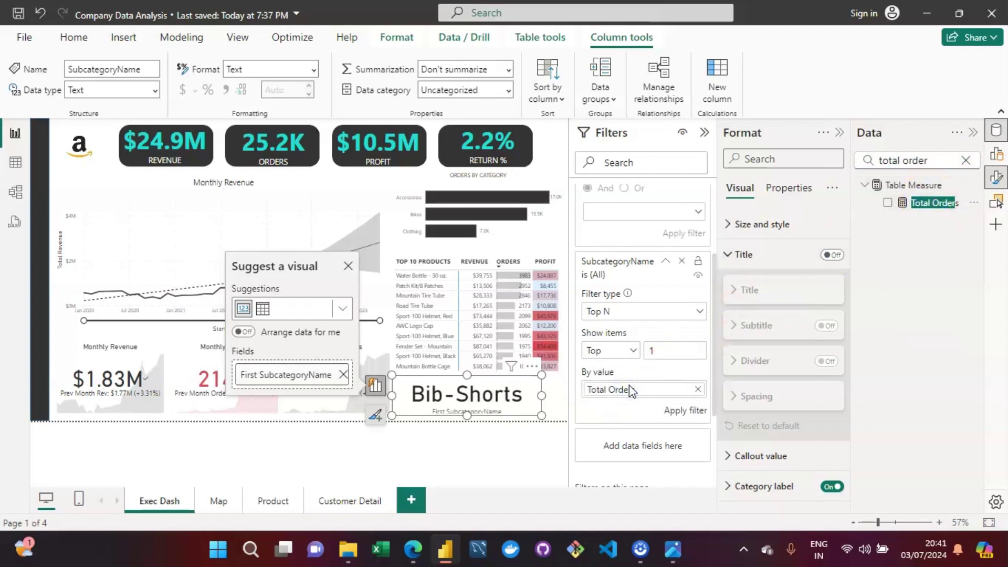
left_click(679, 415)
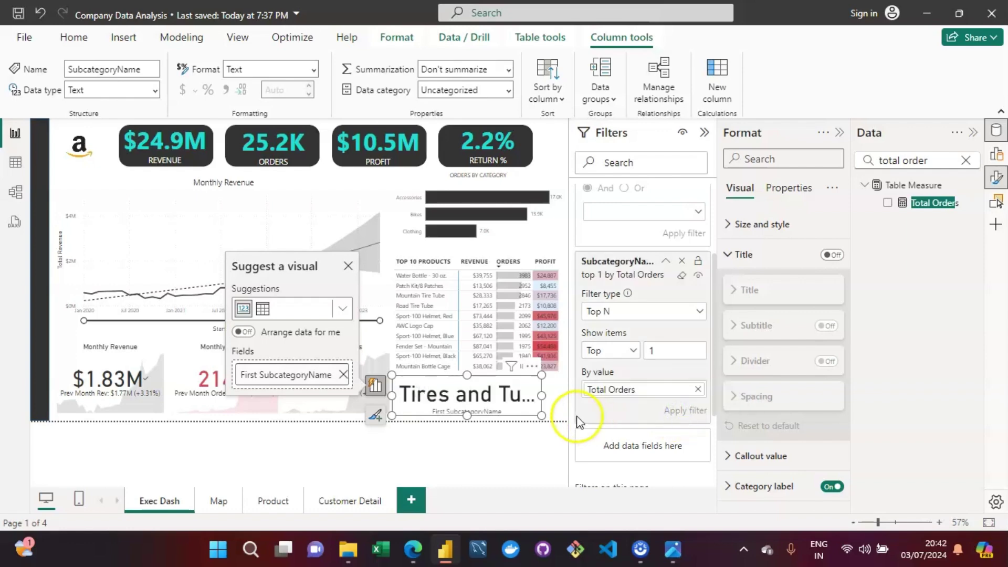
- Widen the subcategory card to fit its full text and turn off its category label
left_click_drag(541, 395, 568, 399)
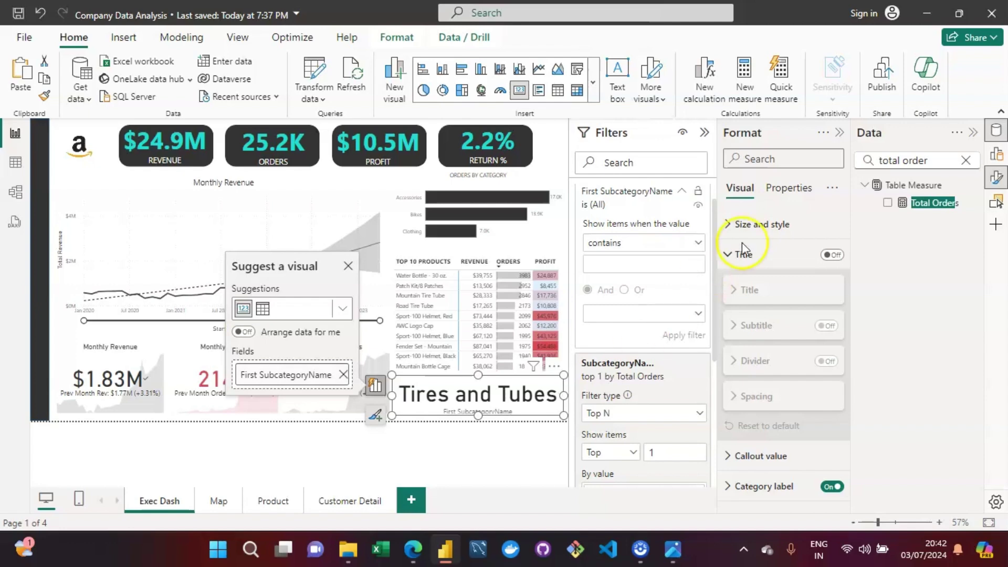
left_click(704, 132)
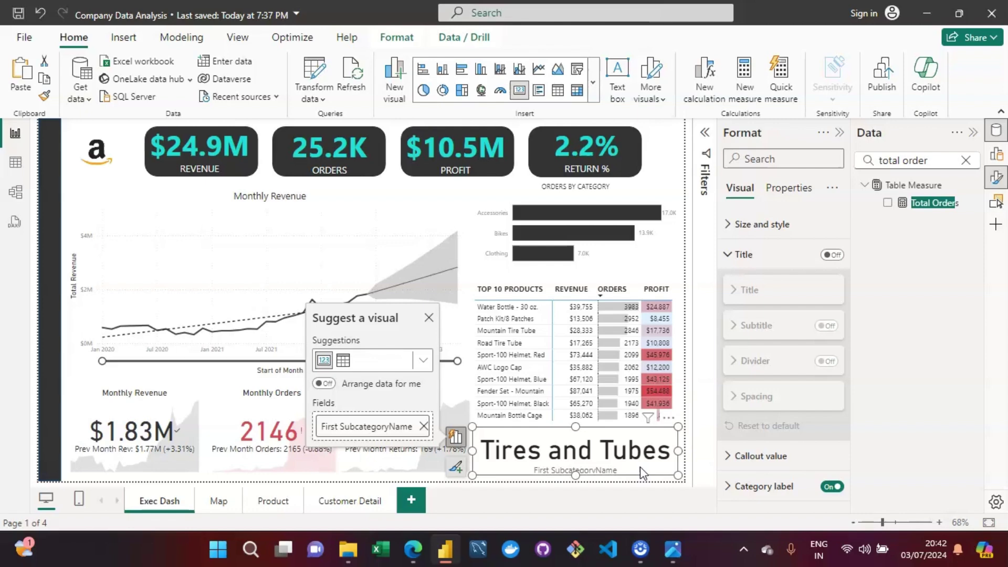
left_click(762, 221)
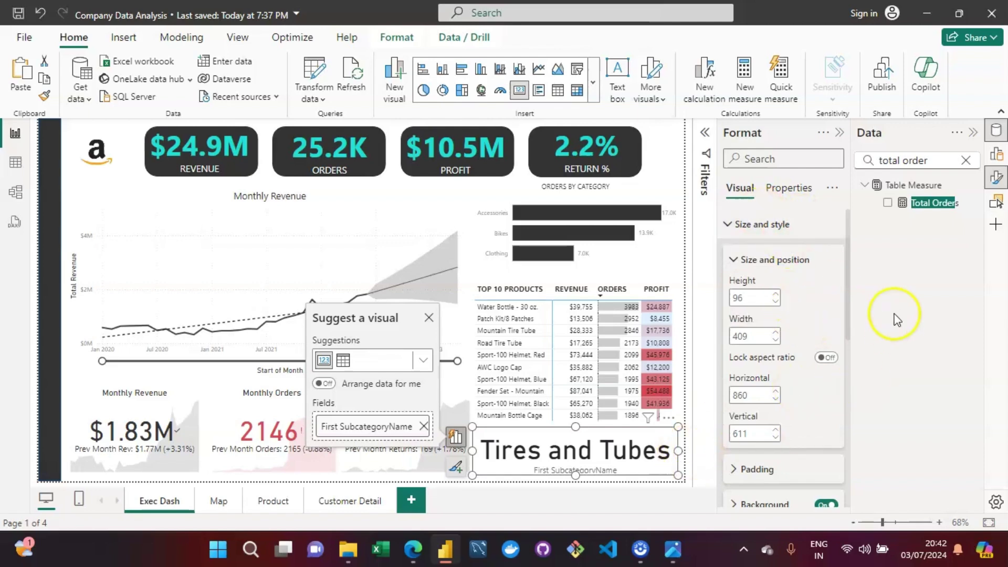
left_click_drag(846, 275, 841, 491)
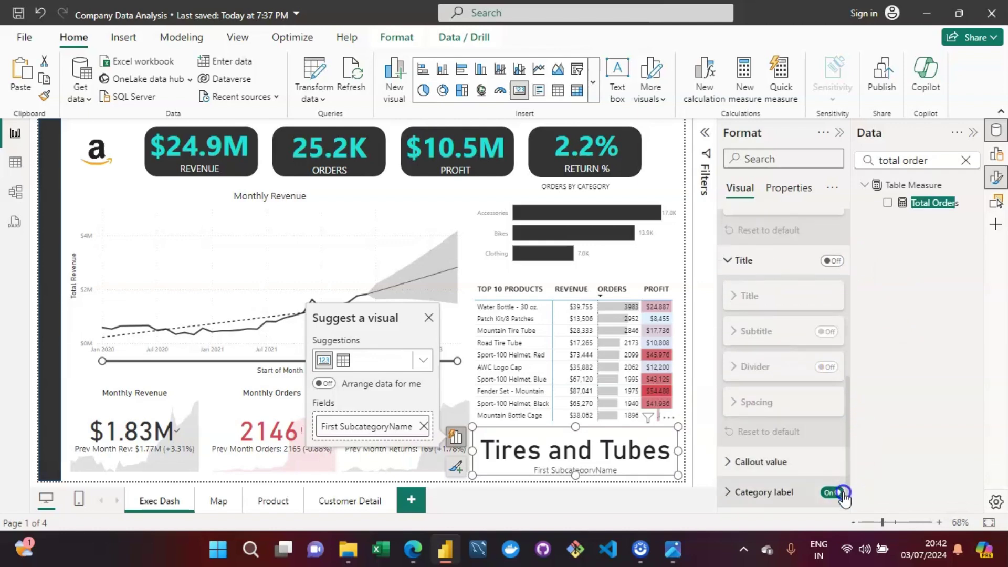
left_click(750, 462)
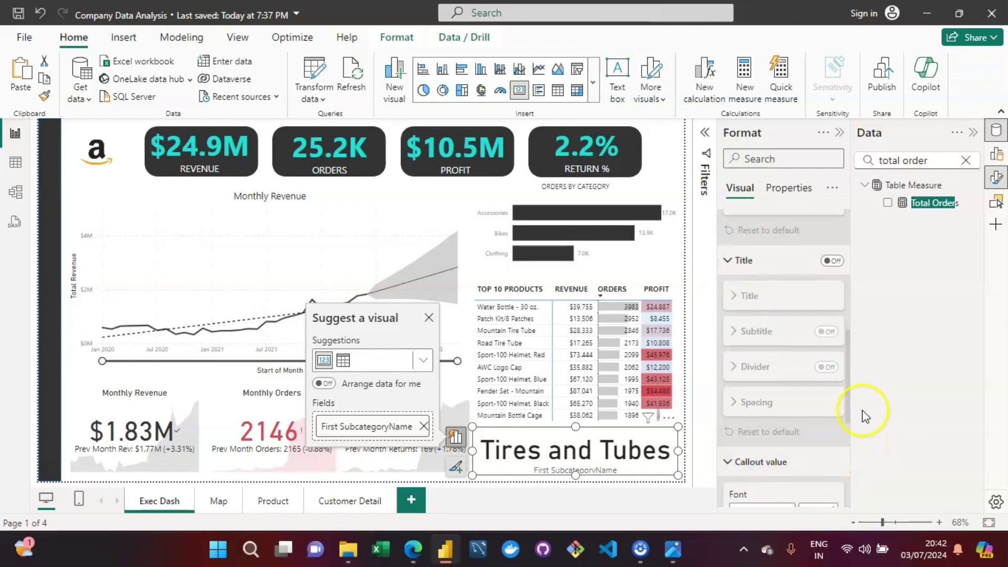
left_click_drag(850, 400, 844, 531)
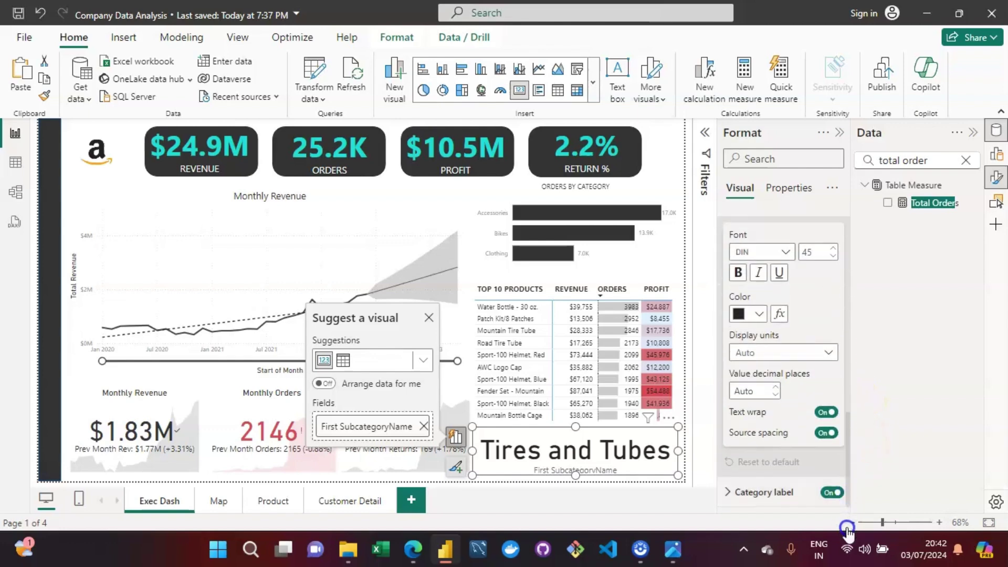
left_click(832, 494)
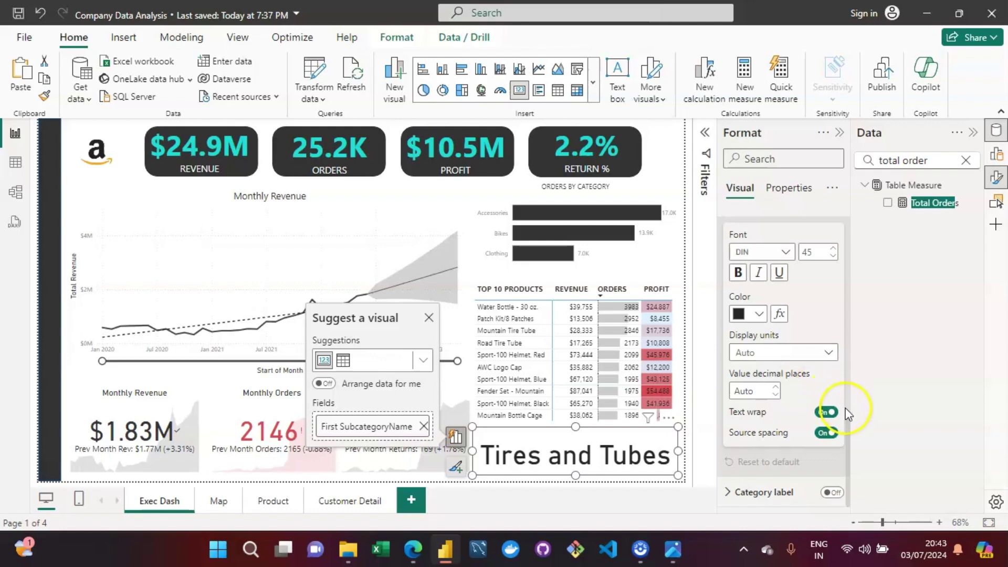
- Set the card's callout value font size to 14 and narrow the card to a width of about 171
left_click(851, 433)
left_click_drag(851, 433, 849, 421)
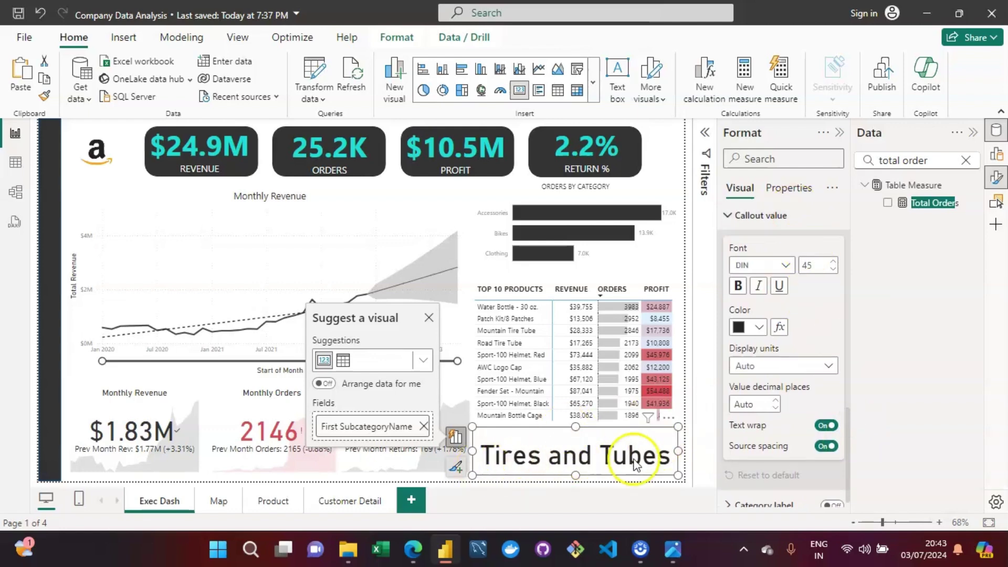
double_click(813, 267)
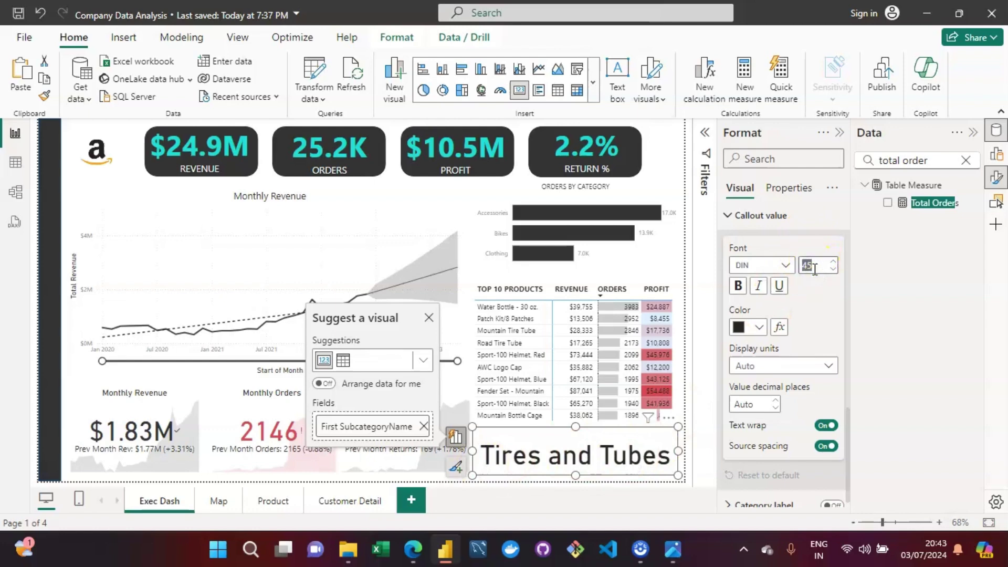
type("14")
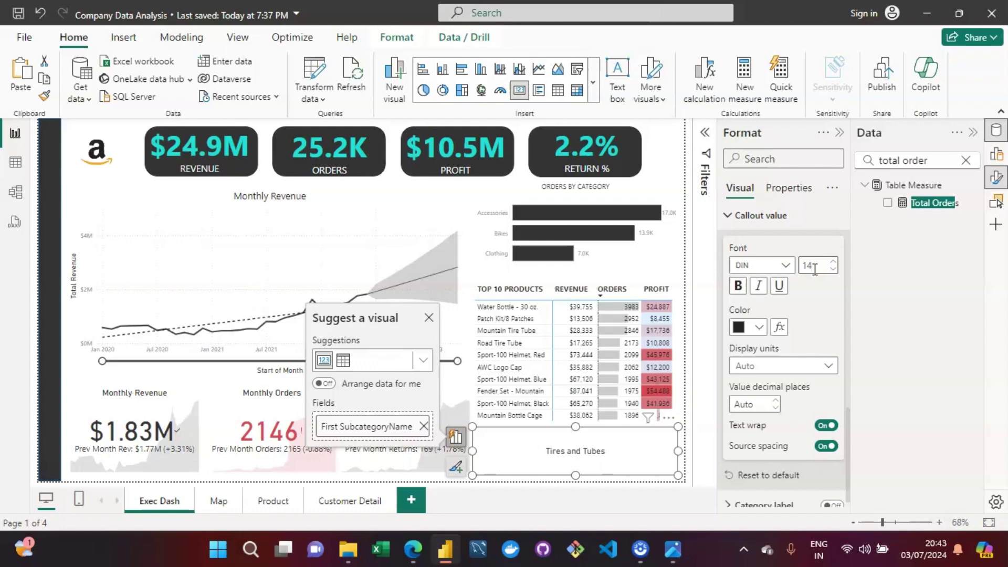
key("BackSpace")
left_click_drag(677, 452, 560, 463)
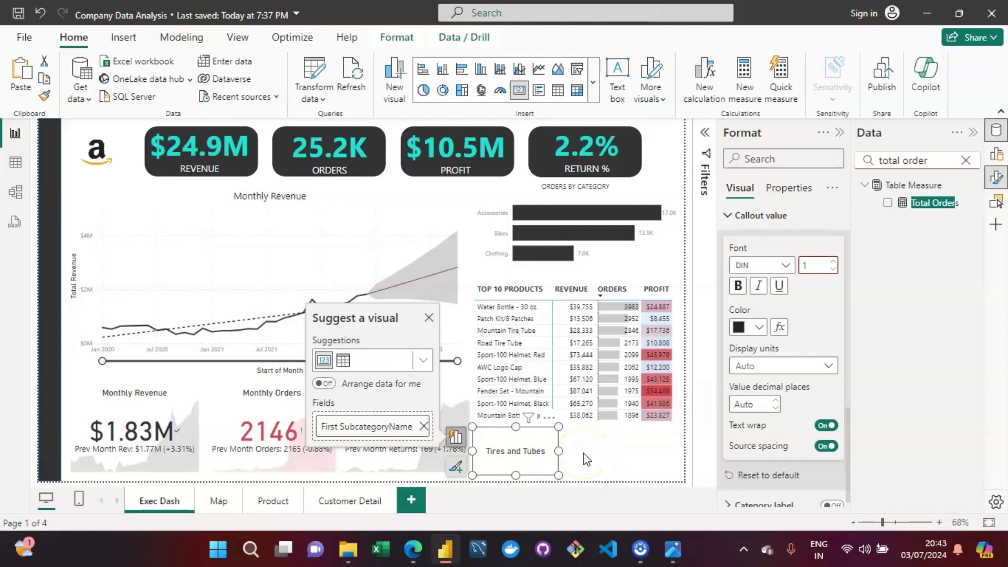
left_click(817, 269)
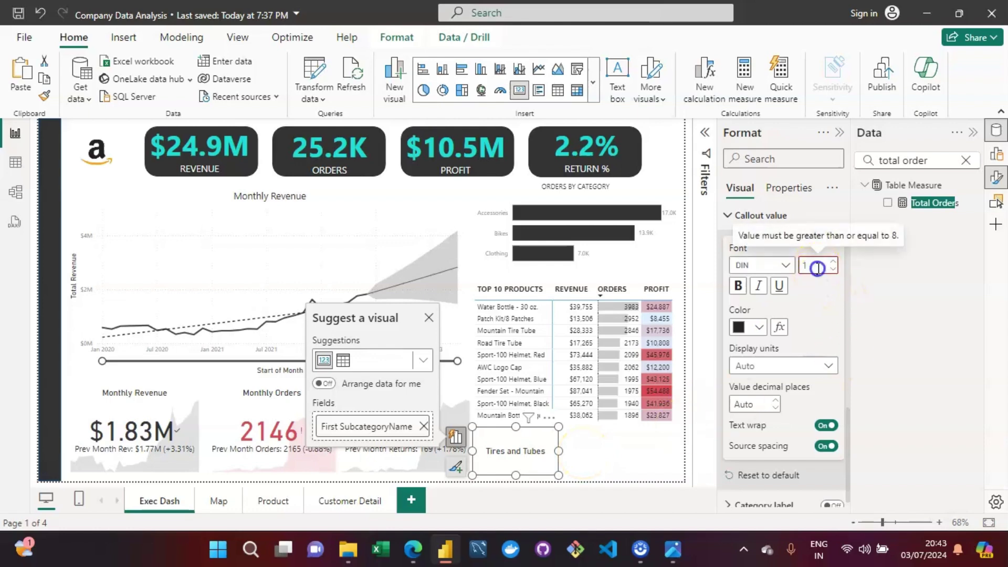
type("4")
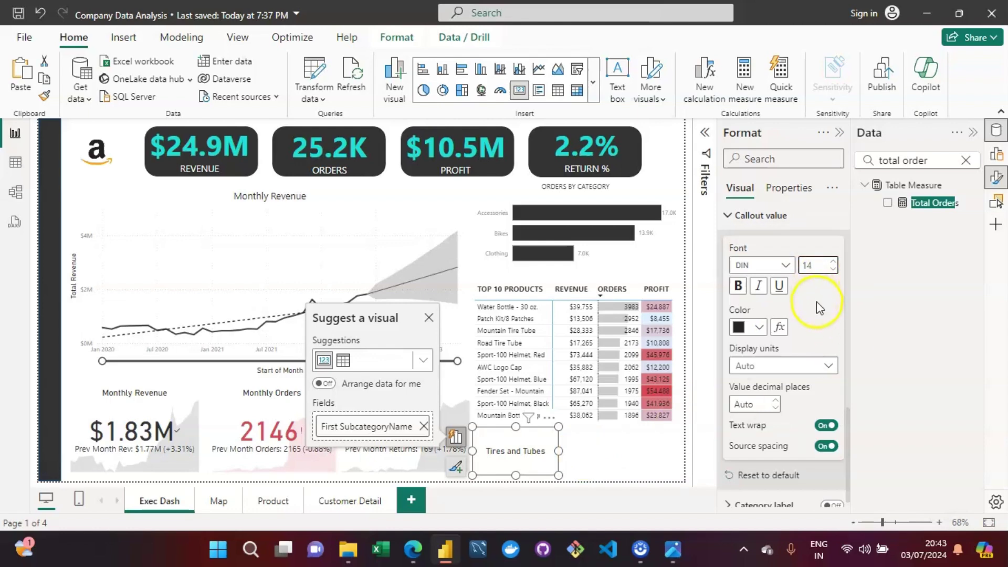
- Change the callout value's font to Segoe UI and its color to the recent turquoise #20E2D7
left_click(785, 266)
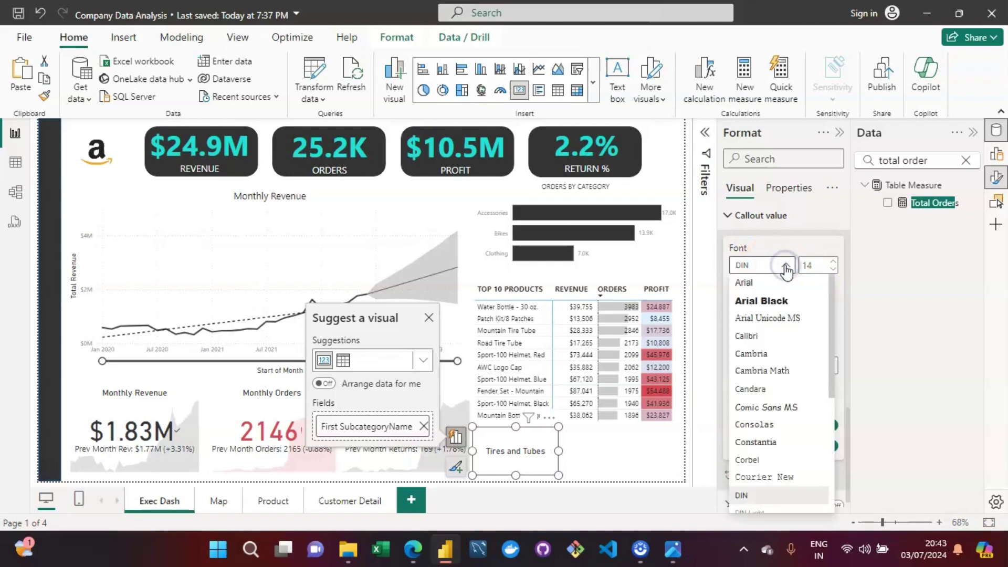
key("s")
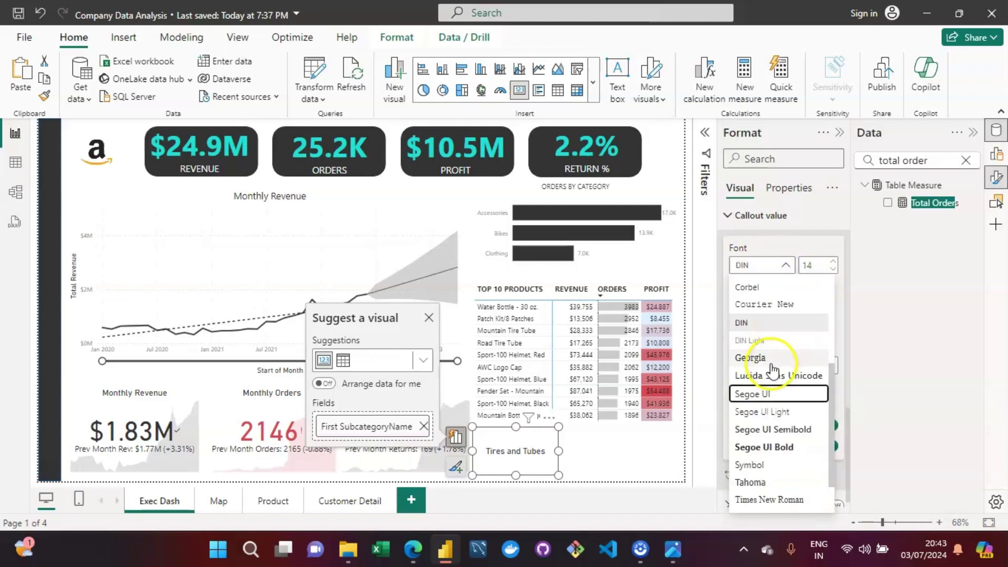
left_click(761, 394)
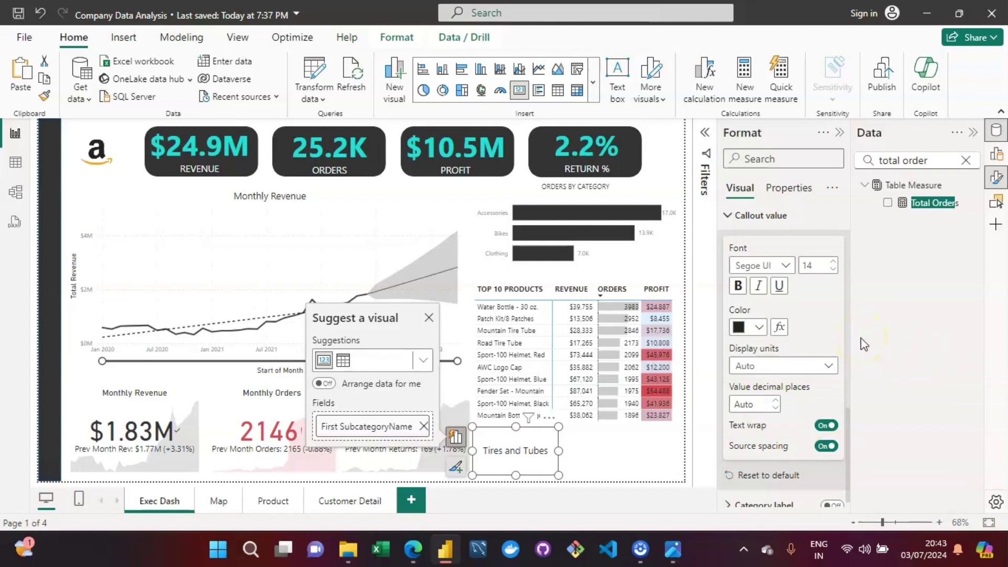
left_click(760, 328)
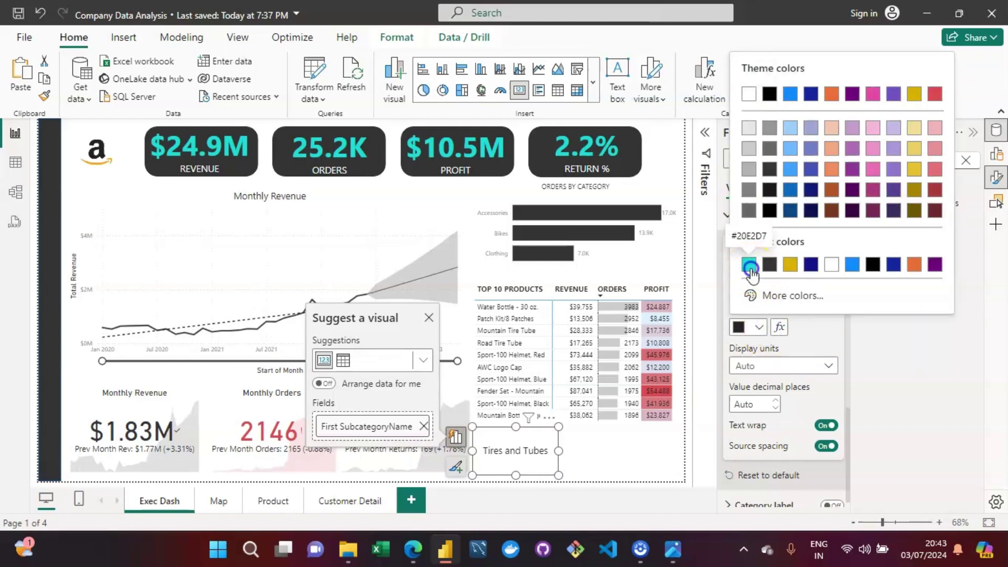
left_click(749, 264)
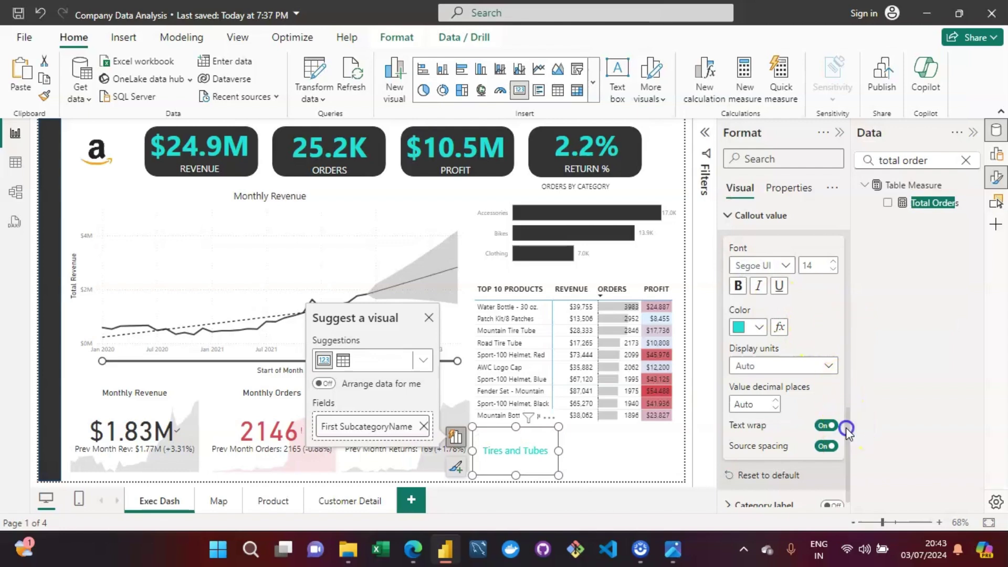
- Set the subcategory card's background color to the recently used dark gray, matching the KPI cards
left_click_drag(846, 428, 847, 436)
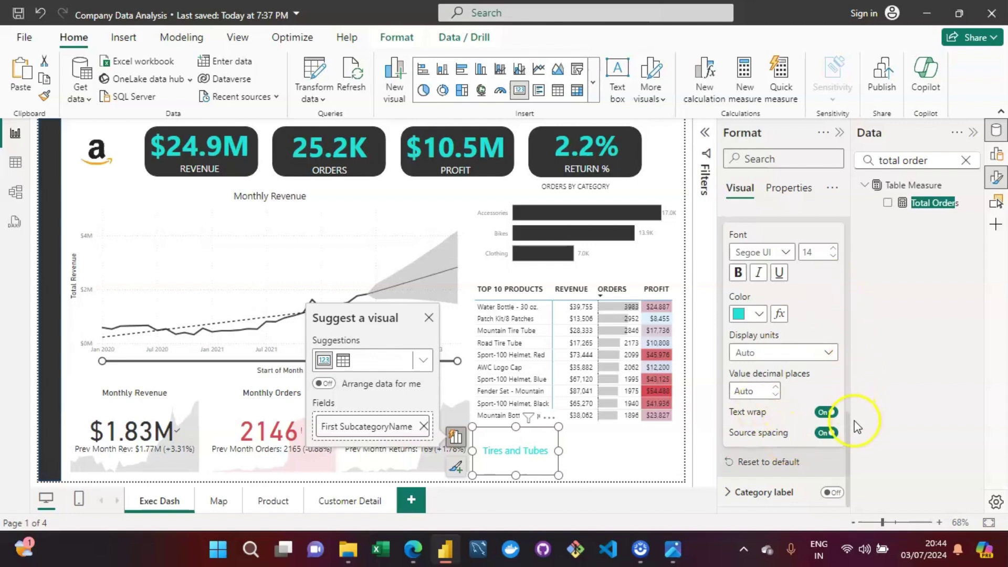
left_click_drag(851, 437, 869, 189)
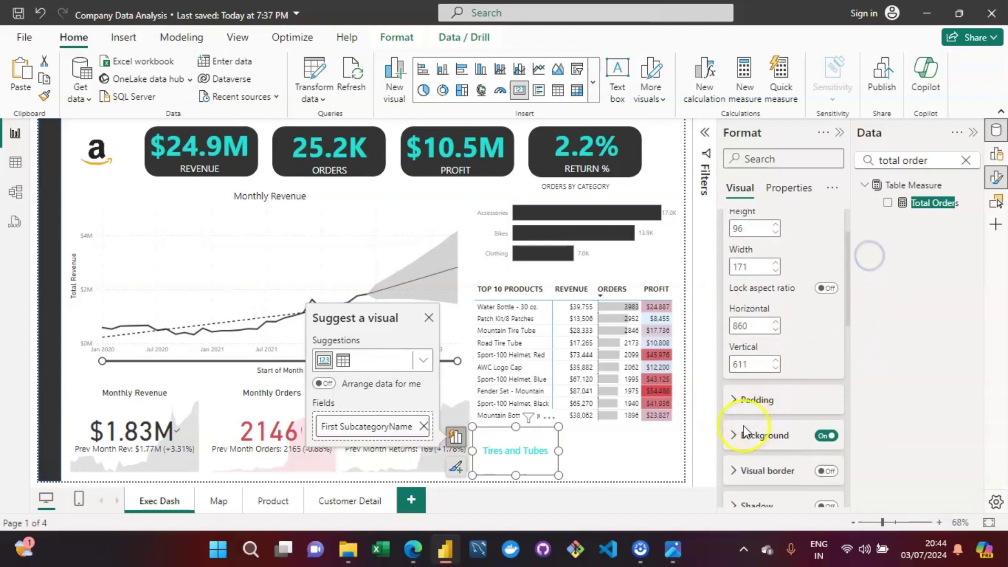
left_click(733, 436)
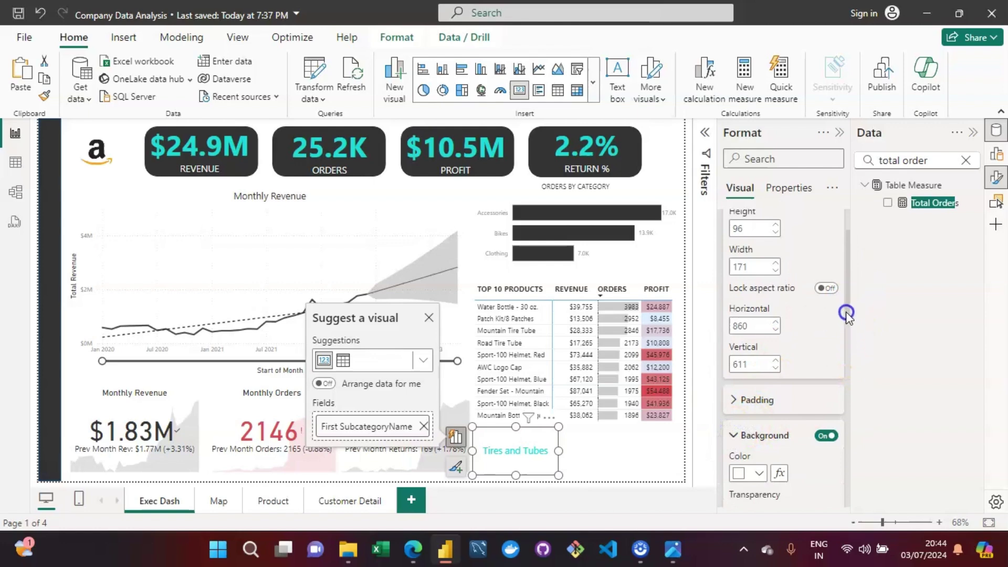
left_click_drag(846, 307, 845, 322)
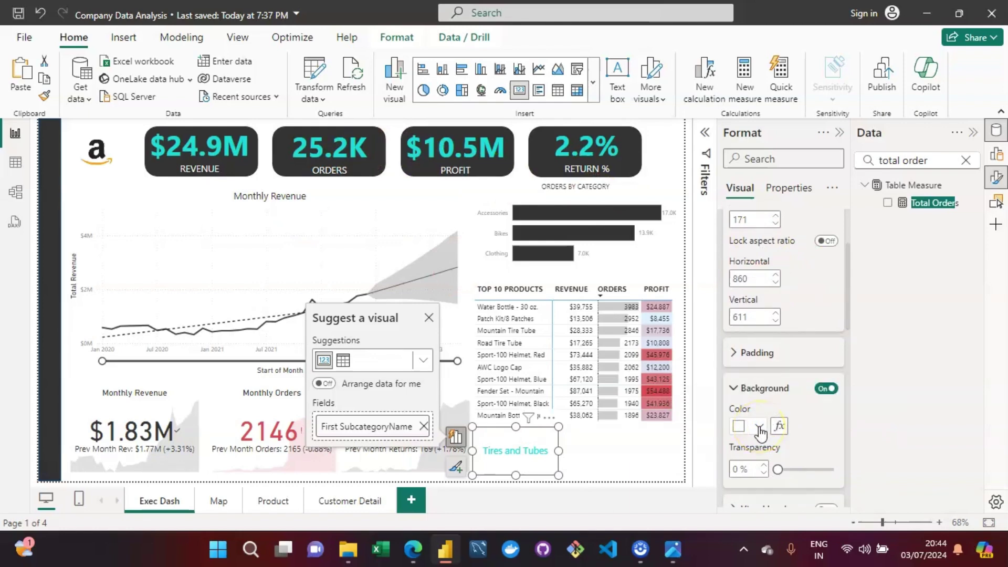
left_click(760, 428)
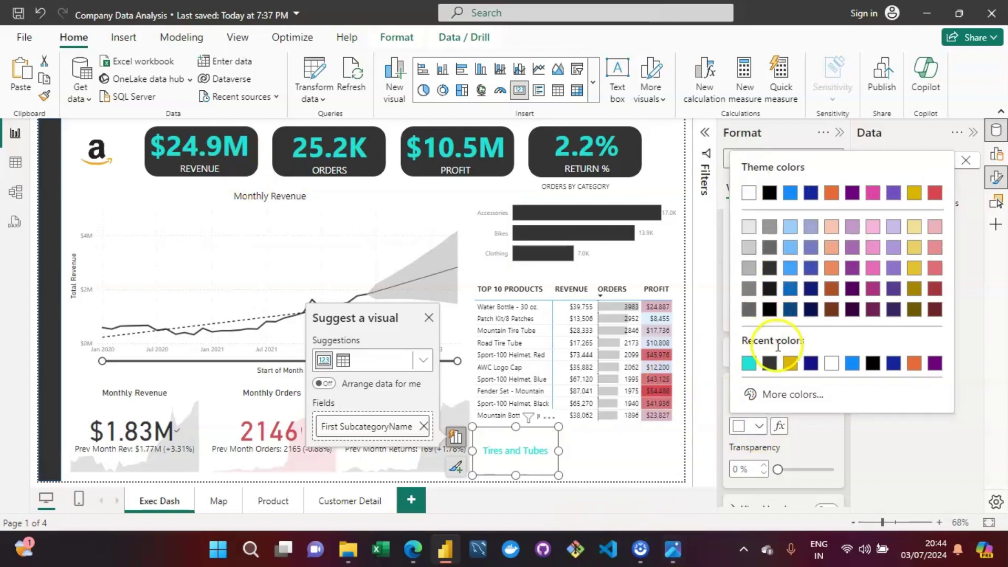
left_click(770, 364)
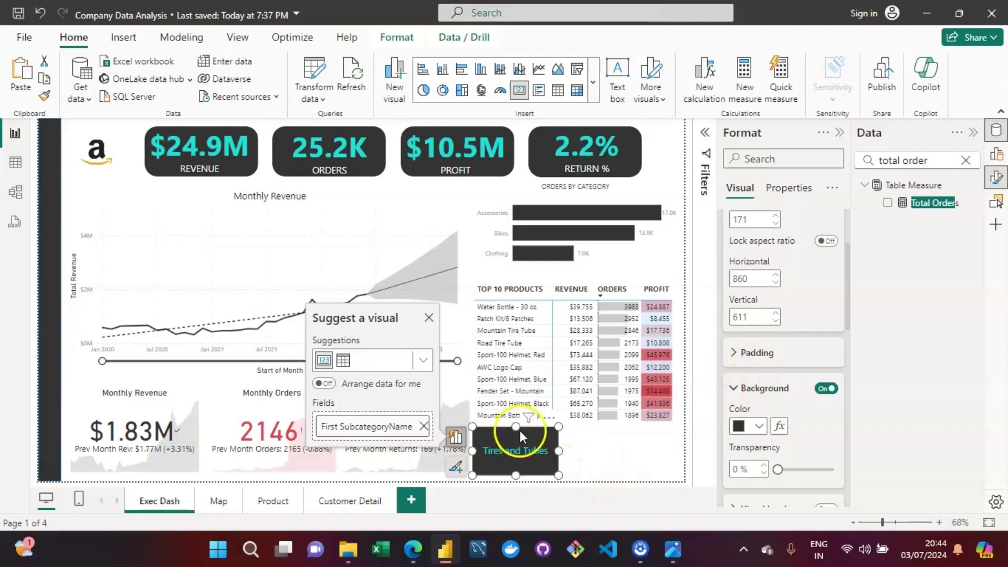
- Shorten the subcategory card from its upper edge and insert a text box reading MOST ORDERED PRODUCT TYPE
left_click_drag(516, 427, 531, 451)
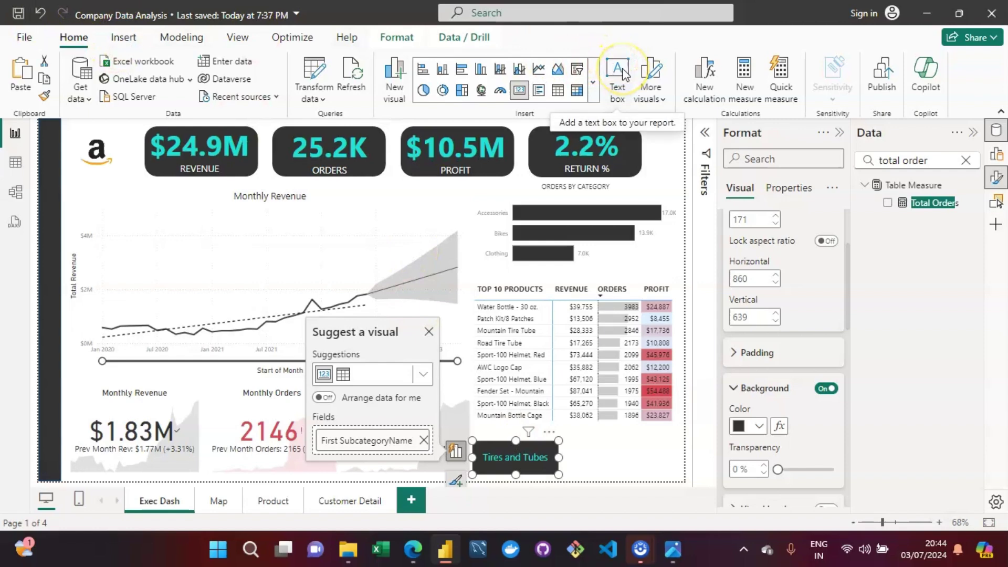
left_click(126, 37)
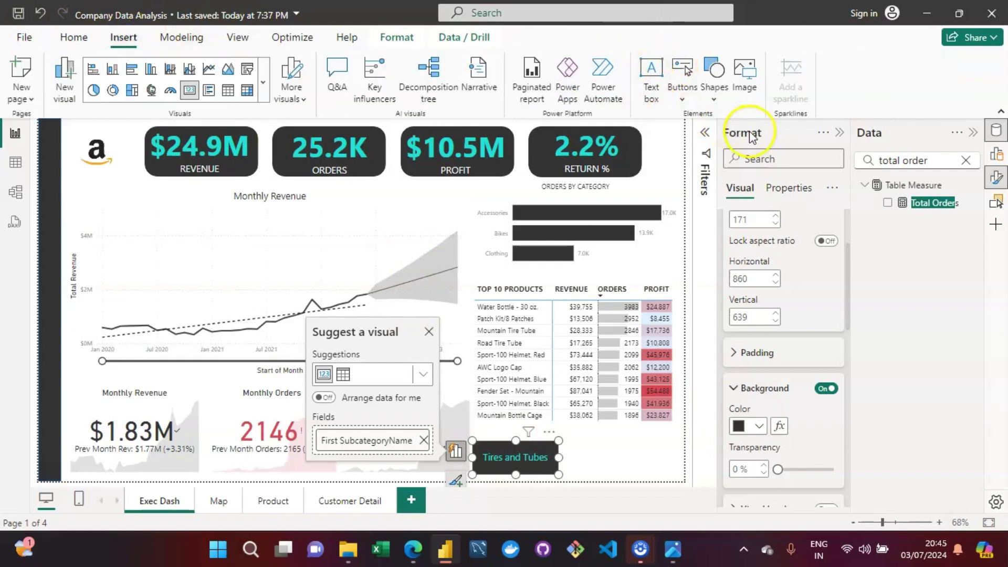
left_click(651, 75)
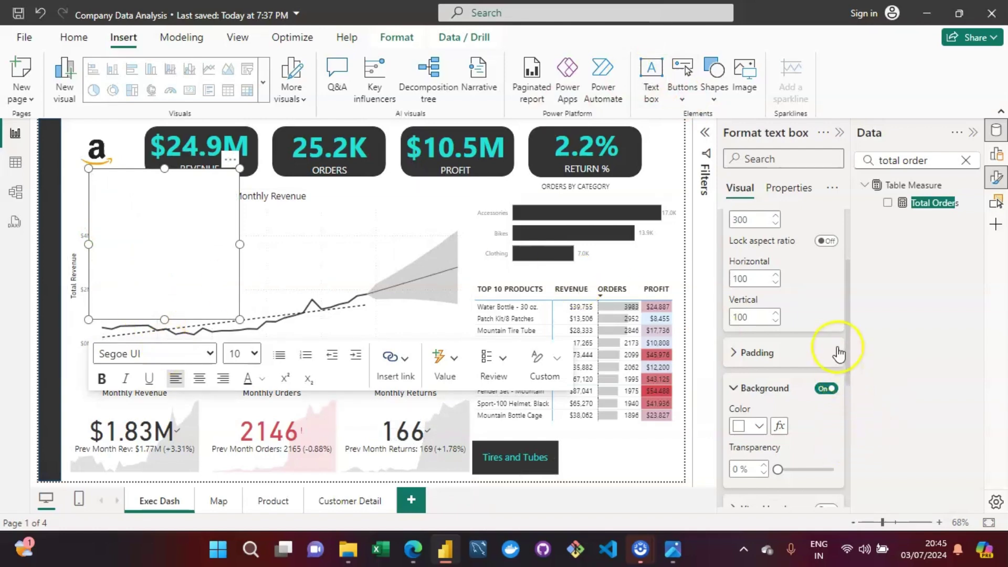
left_click_drag(848, 357, 847, 239)
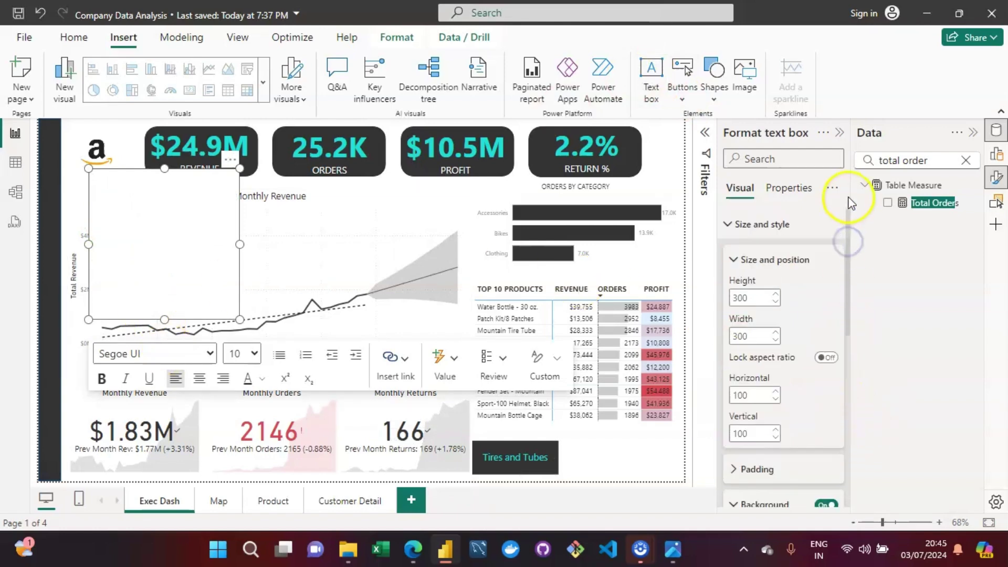
left_click(729, 224)
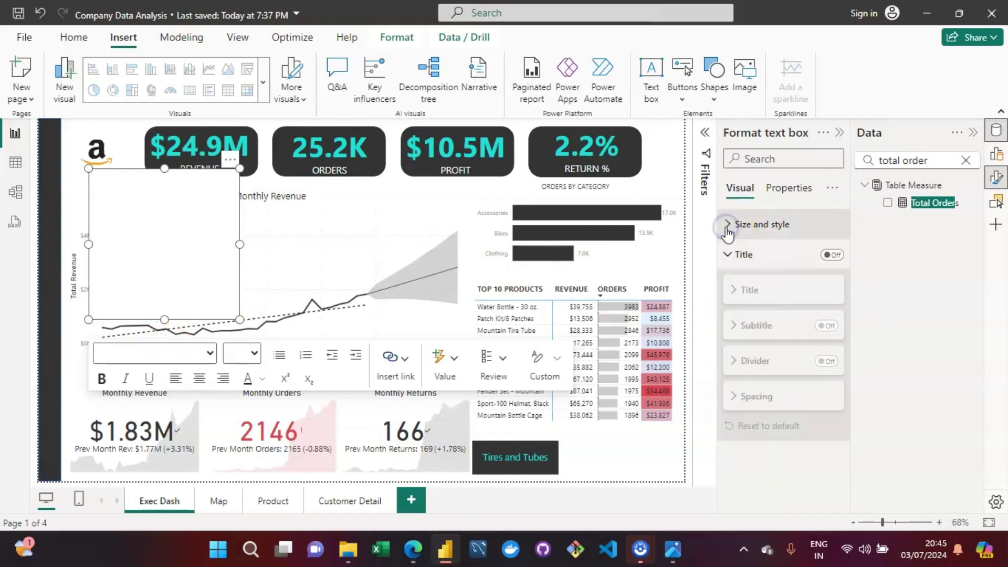
left_click(141, 251)
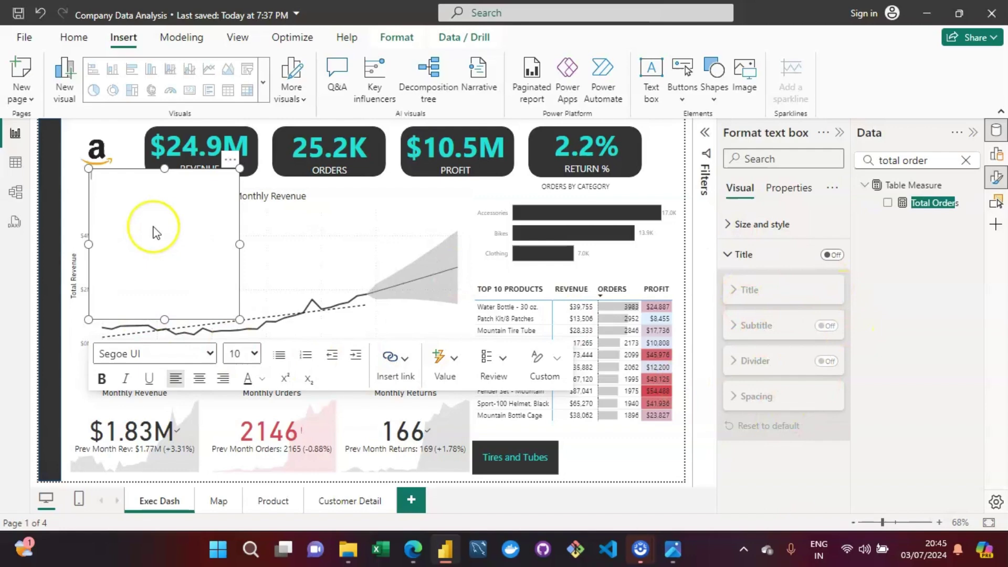
type("s=")
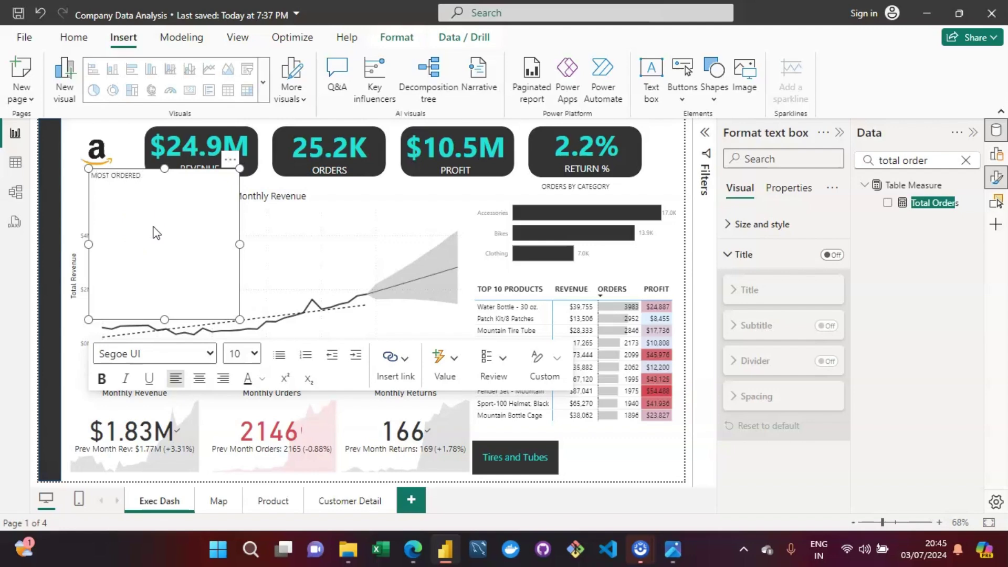
type("PRODUCT TYPE")
- Shrink the text box to fit its single line of text and place it directly above the subcategory card
left_click_drag(240, 244, 200, 245)
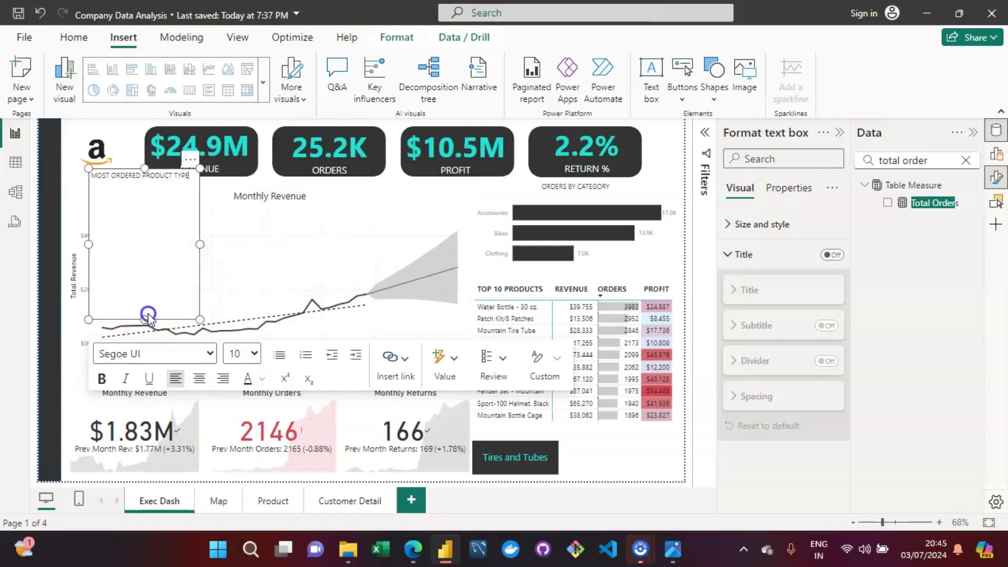
left_click_drag(148, 318, 159, 181)
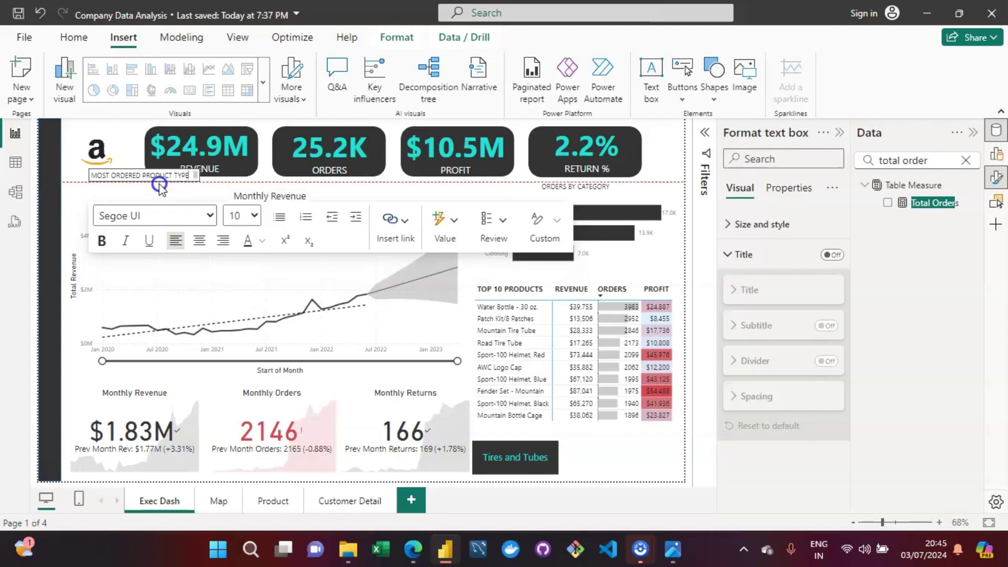
left_click(113, 176)
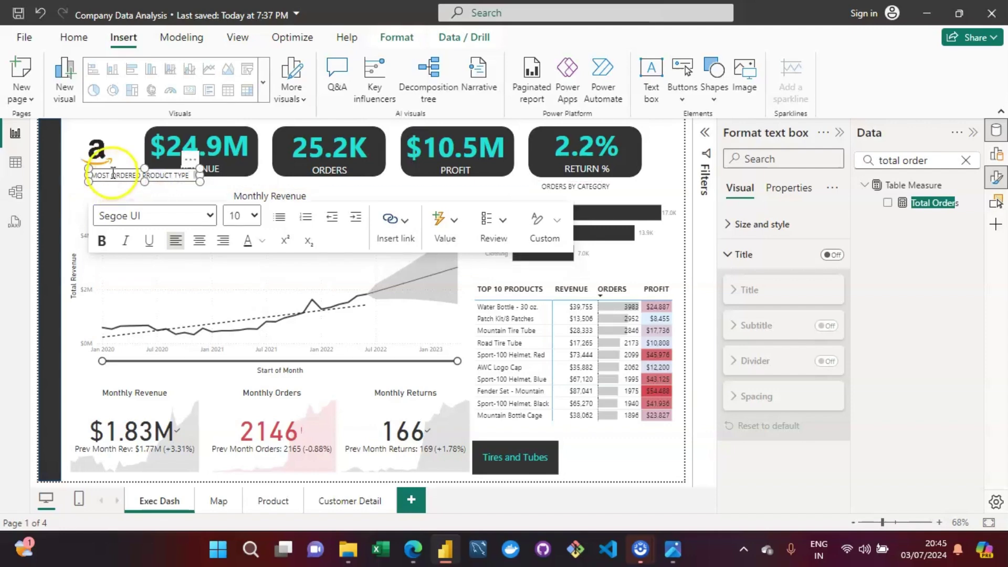
left_click_drag(113, 174, 485, 437)
left_click(484, 438)
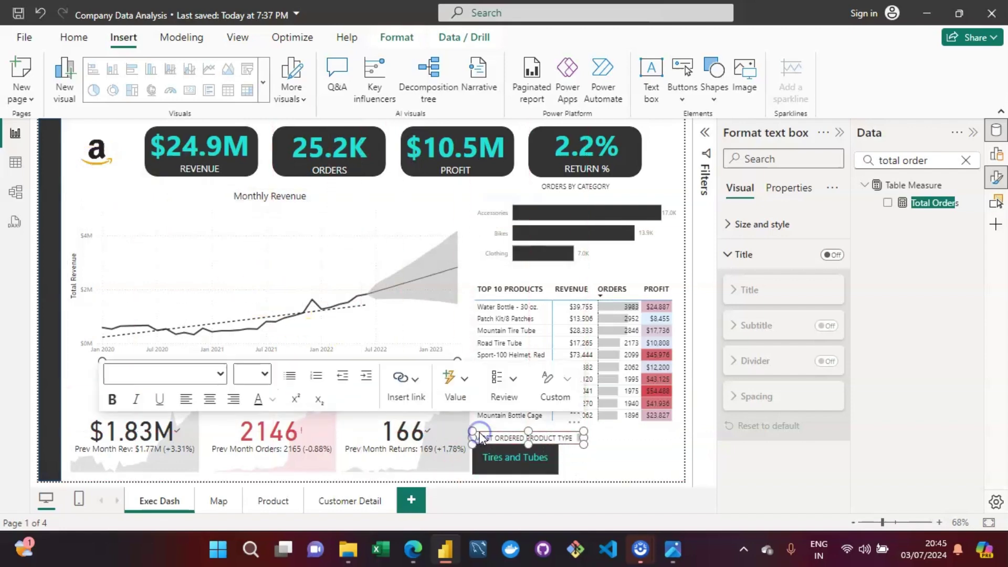
- Widen the subcategory card slightly and change the caption above it to "Most Ordered Product Type", narrowing the text box to fit
left_click(555, 459)
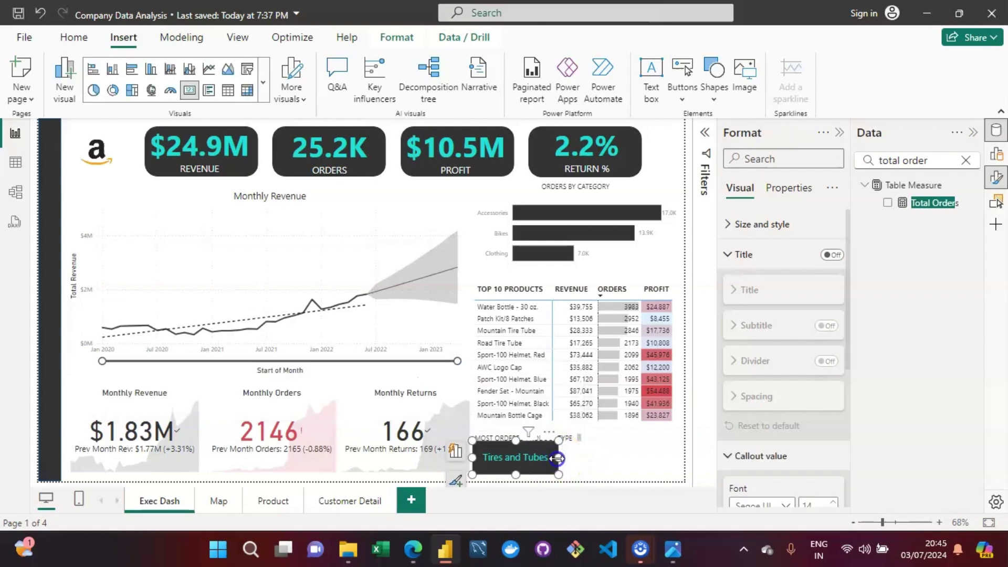
left_click_drag(558, 458, 576, 459)
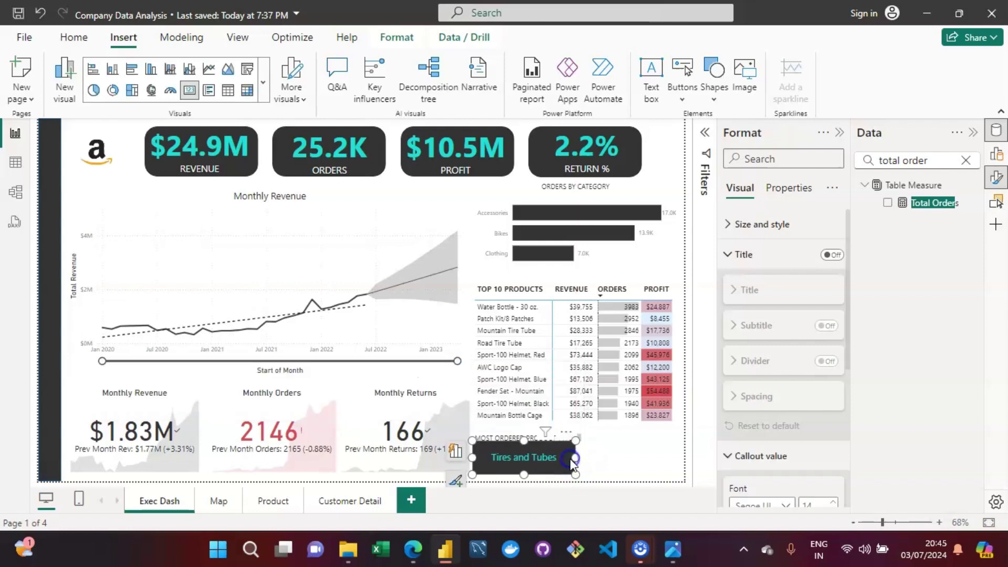
left_click(498, 433)
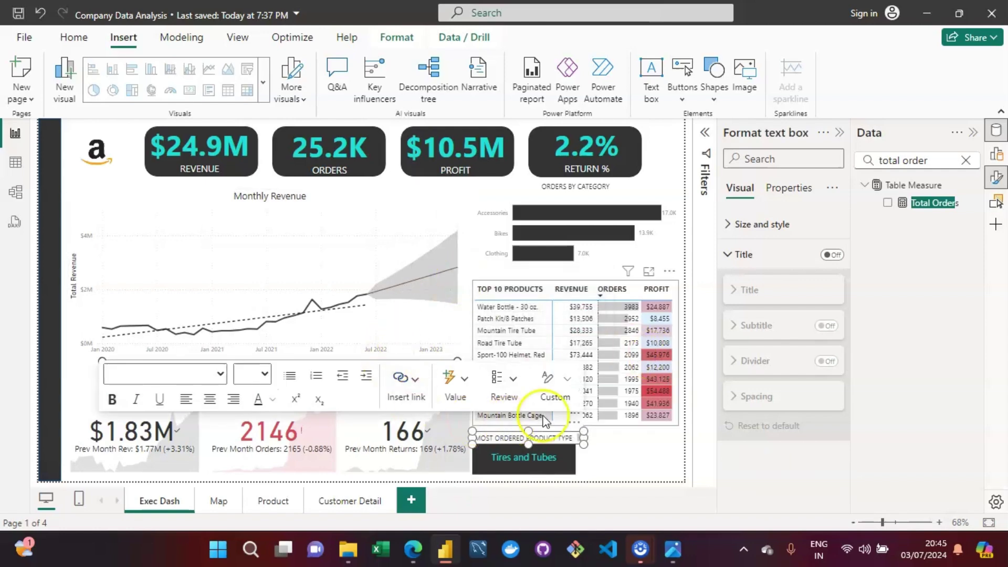
left_click(571, 436)
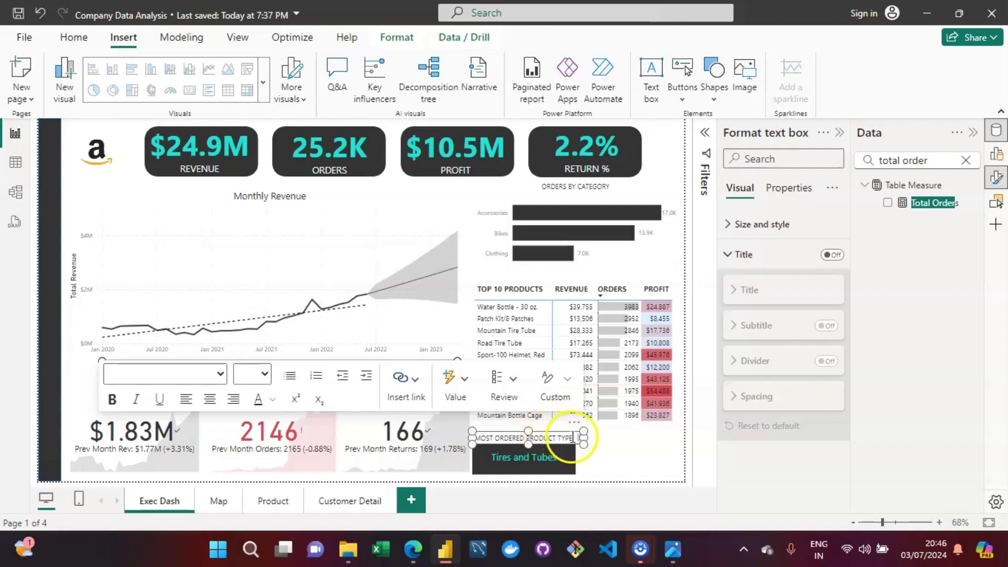
key("ctrl+BackSpace")
key("ctrl+BackSpace")
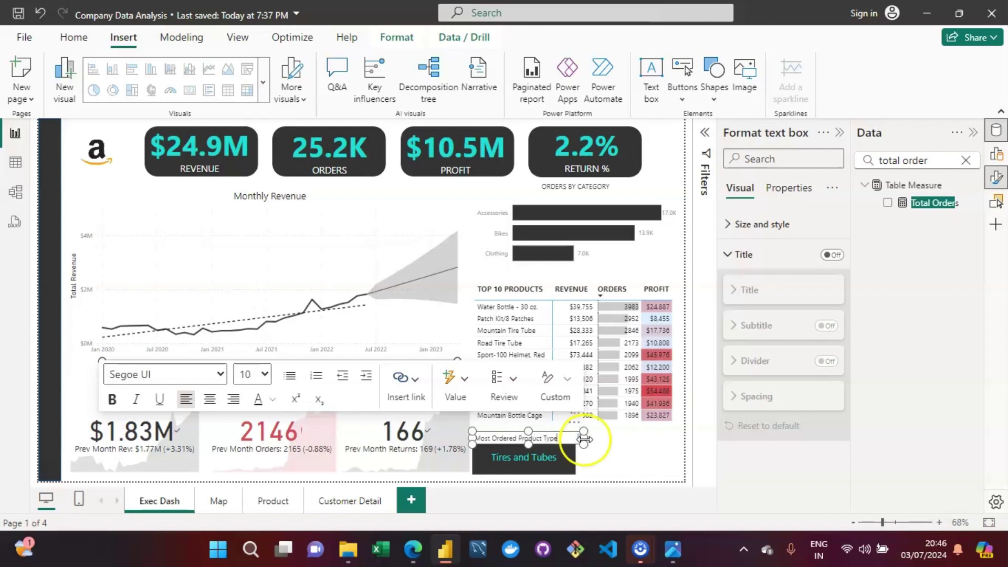
left_click_drag(583, 438, 566, 440)
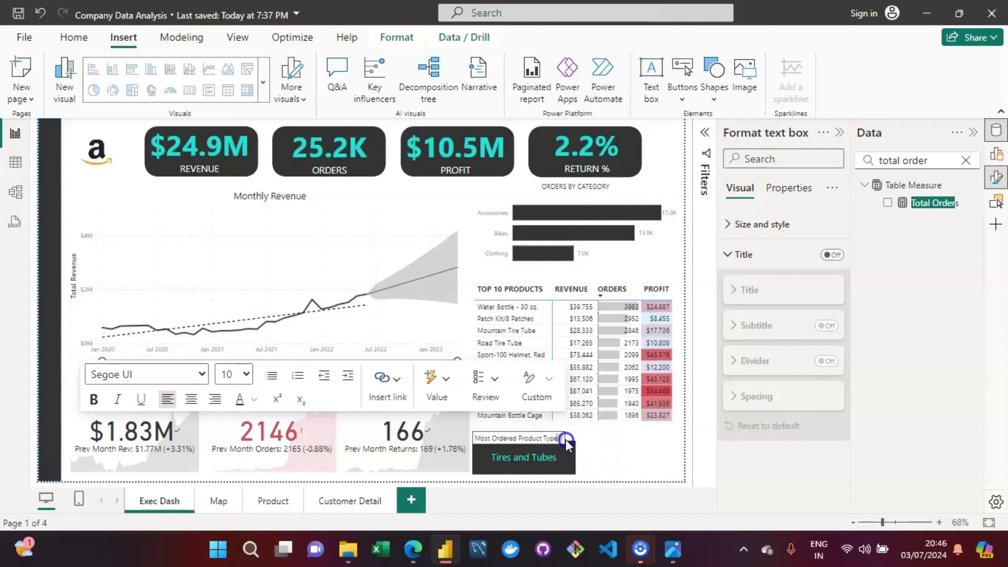
- Extend the caption text box slightly upward and center it over the subcategory card
left_click(619, 458)
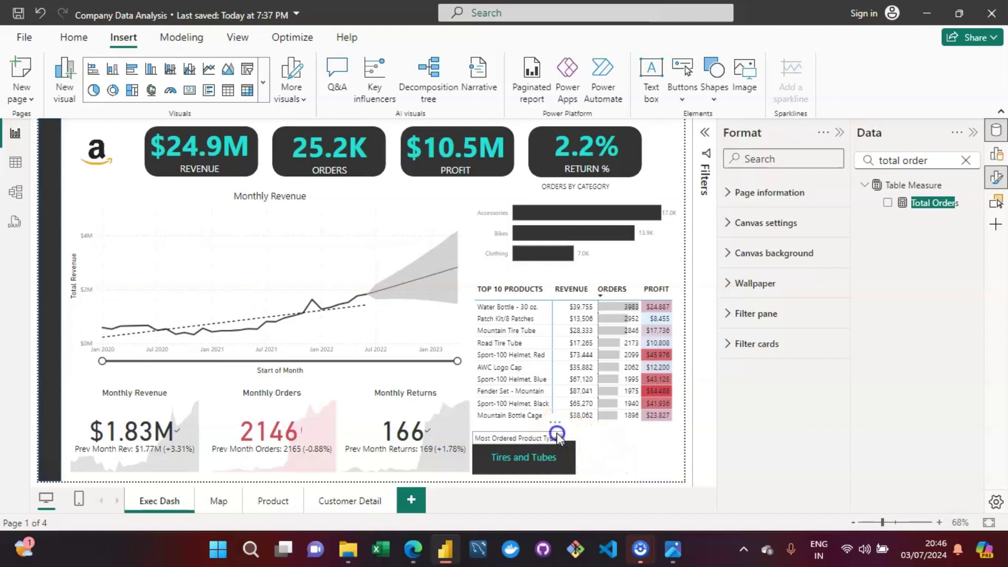
left_click(557, 438)
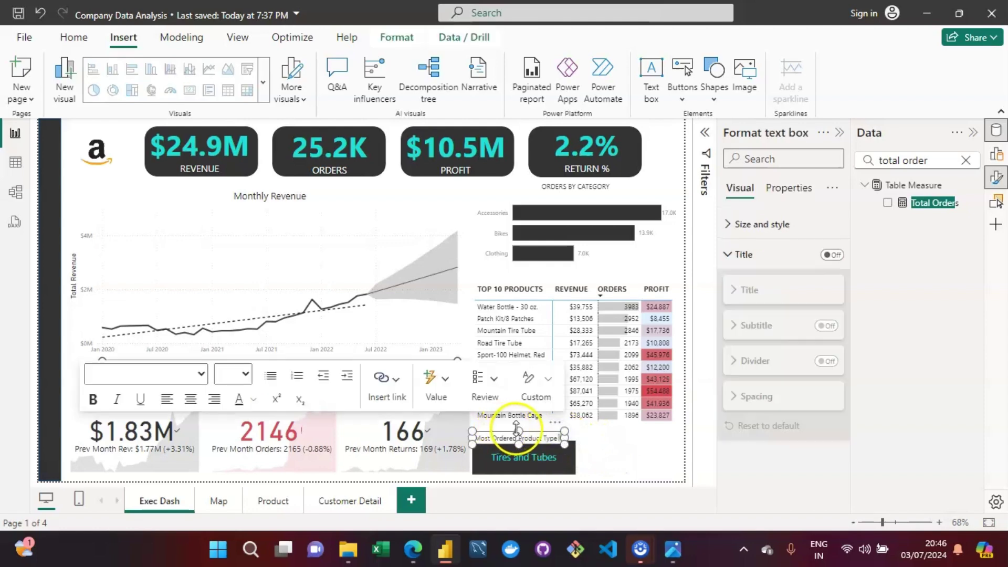
left_click_drag(518, 428, 519, 423)
left_click(636, 458)
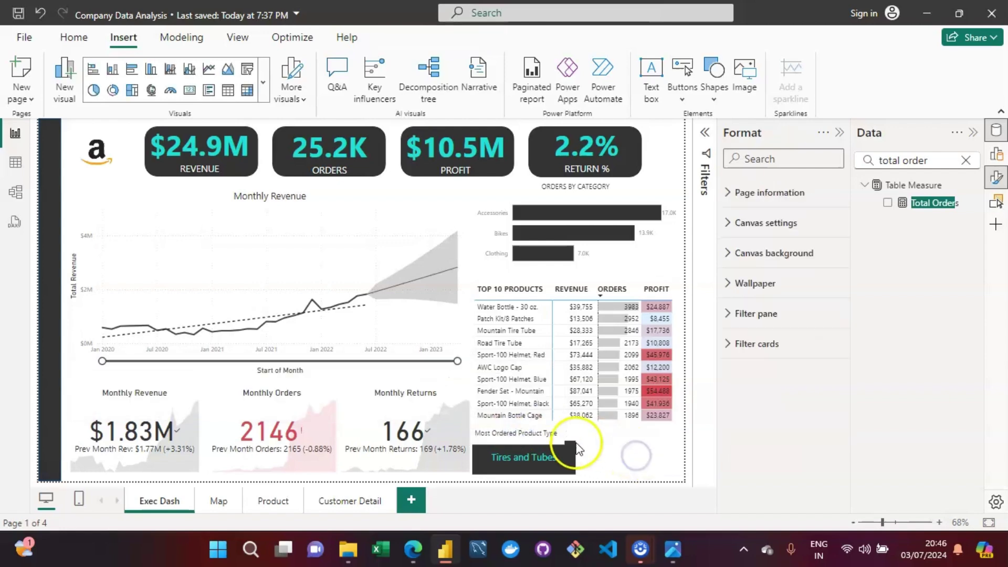
left_click(561, 437)
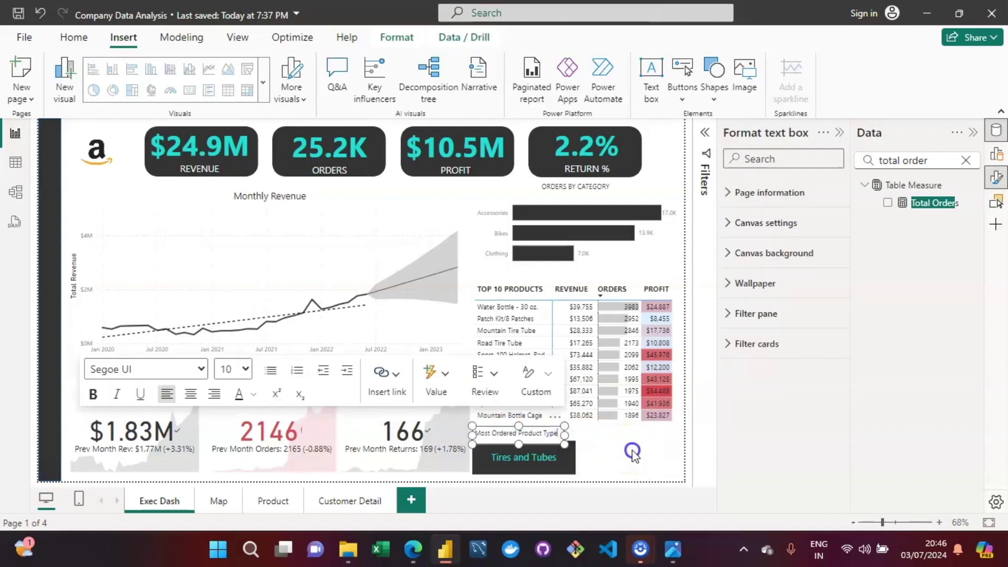
left_click(633, 451)
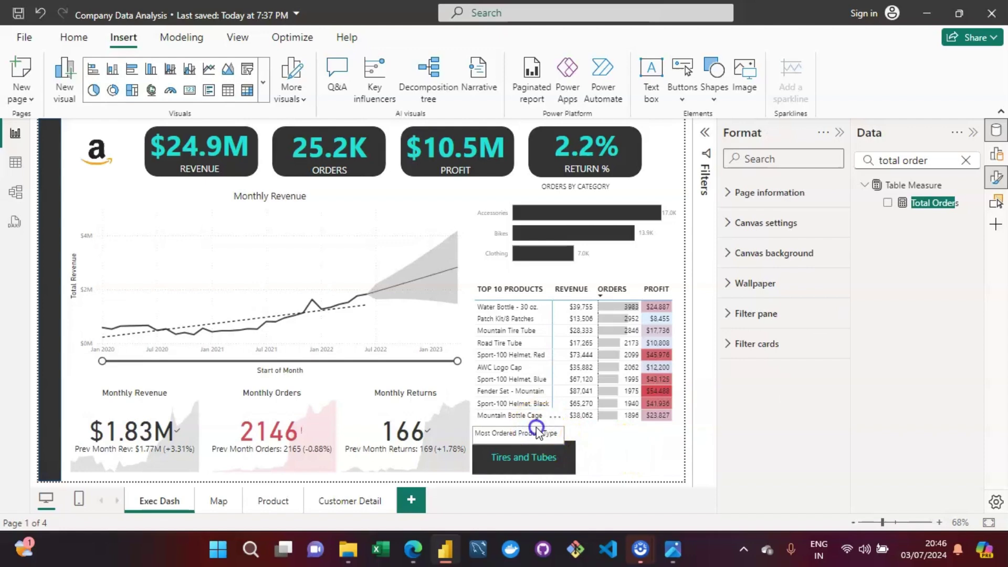
left_click(605, 448)
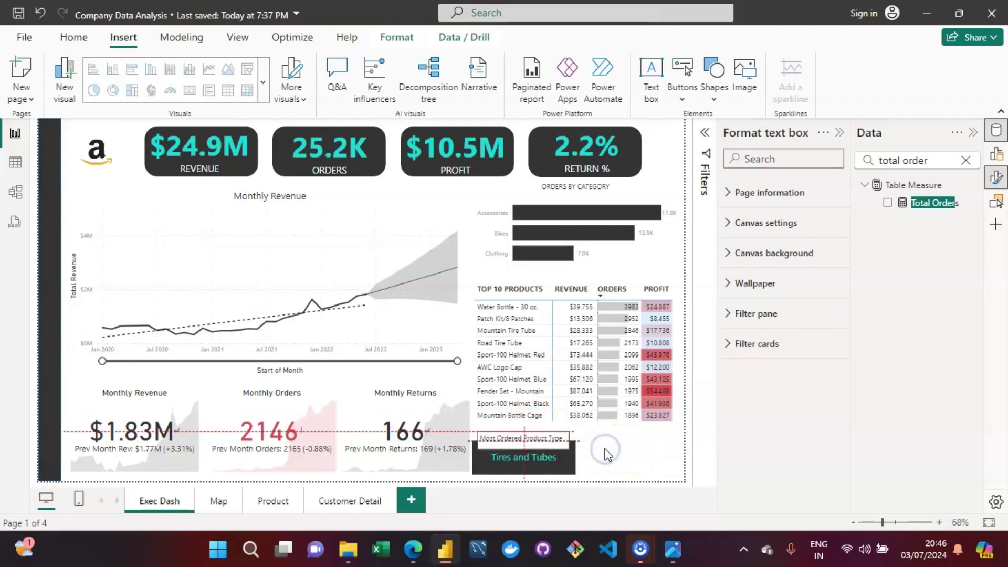
left_click(603, 450)
left_click(602, 452)
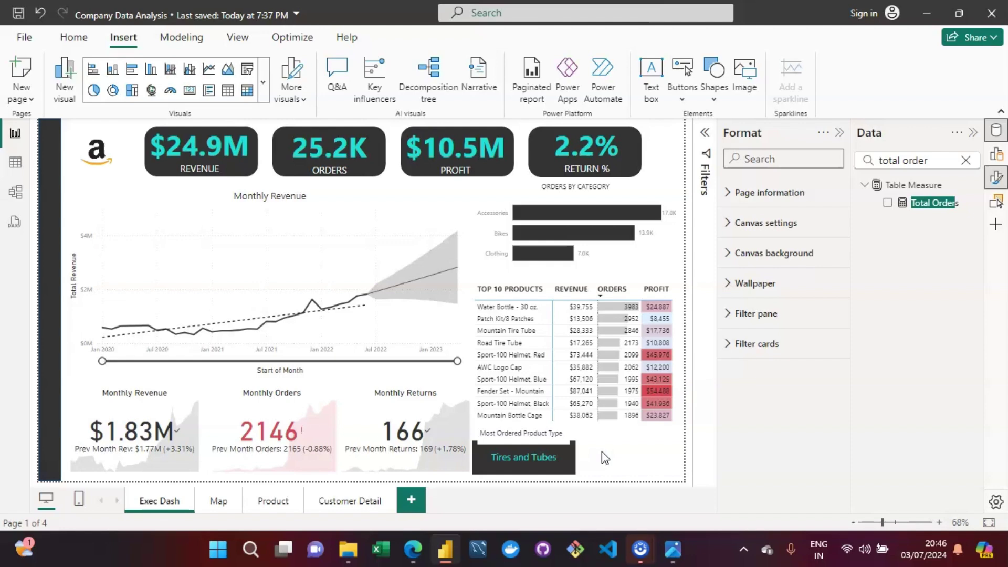
- Duplicate the caption and the subcategory card together and place the copy beside the original, below the Orders and Profit columns
left_click(503, 443)
left_click(493, 442)
left_click(487, 459)
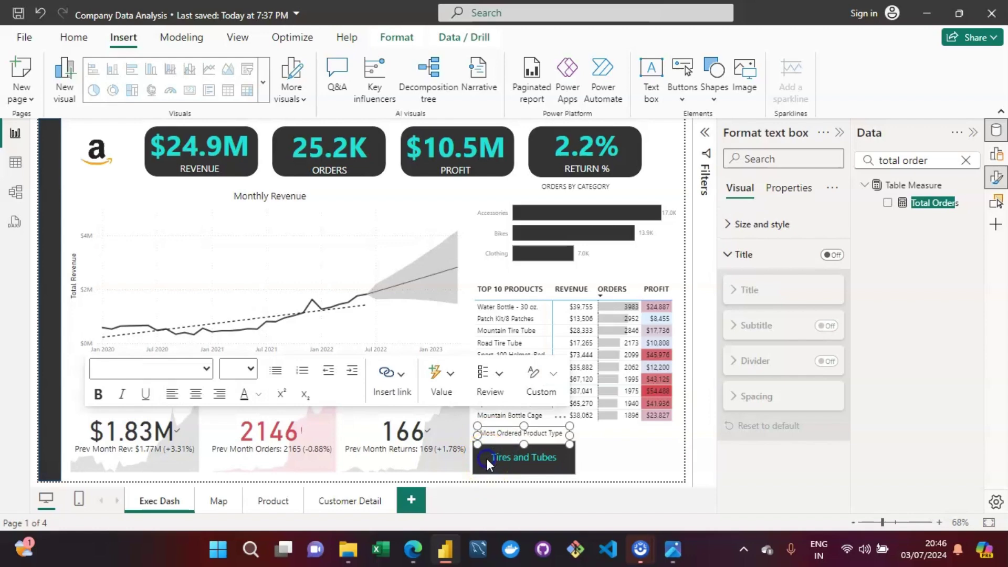
left_click(712, 440)
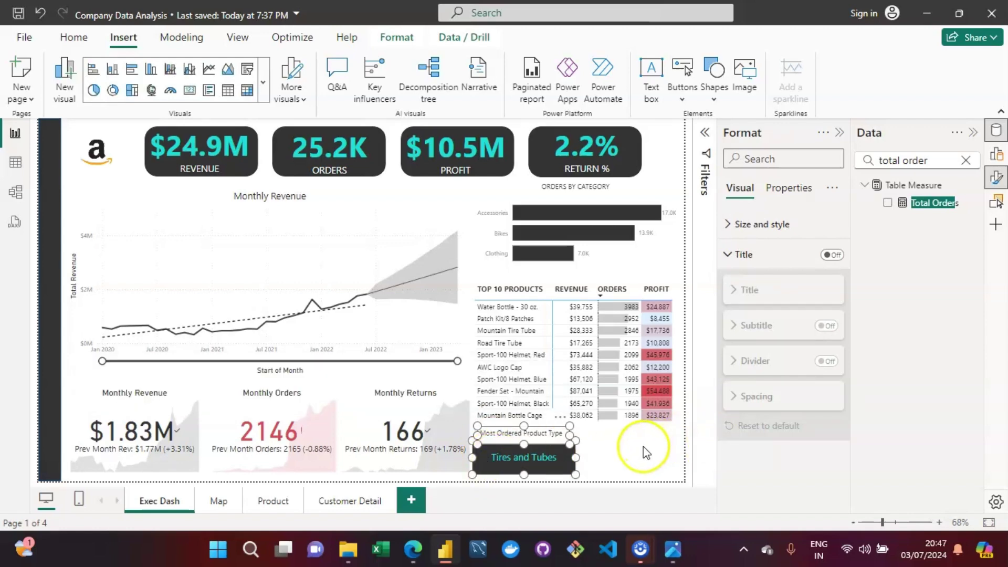
left_click_drag(544, 458, 654, 456)
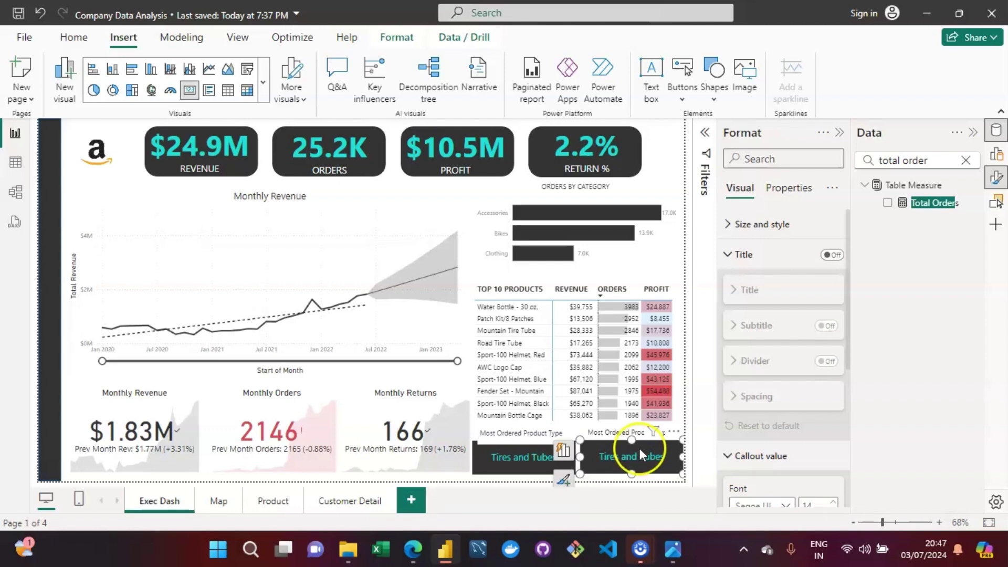
- Change the duplicated card's caption to "Most Returned Product Type"
left_click(625, 434)
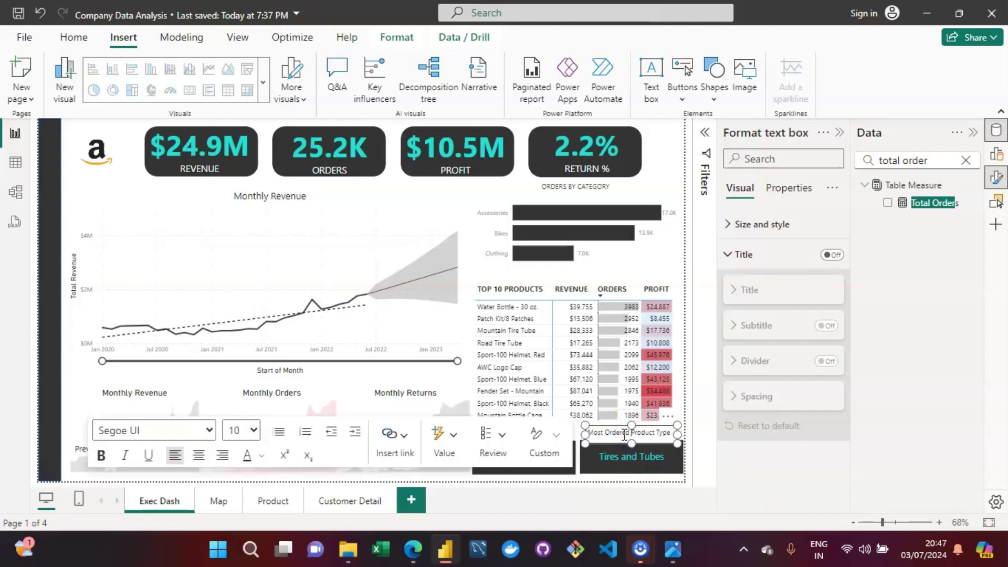
key("BackSpace")
key("BackSpace")
key("BackSpace")
key("BackSpace")
key("BackSpace")
key("BackSpace")
key("BackSpace")
type("Returned")
- Remove Total Orders as the ranking value from the duplicated card's Top N filter on SubcategoryName
left_click(656, 462)
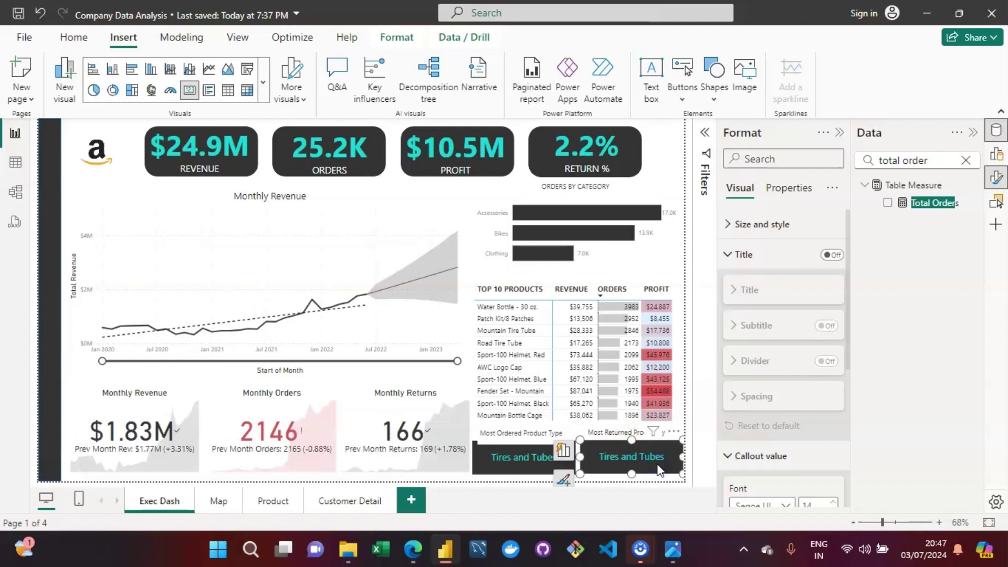
left_click(889, 348)
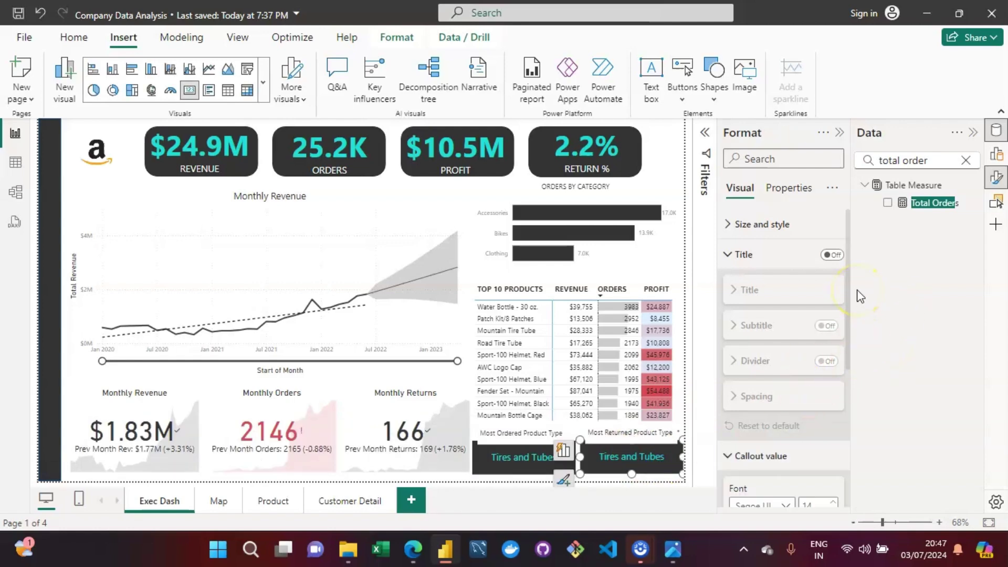
left_click(705, 133)
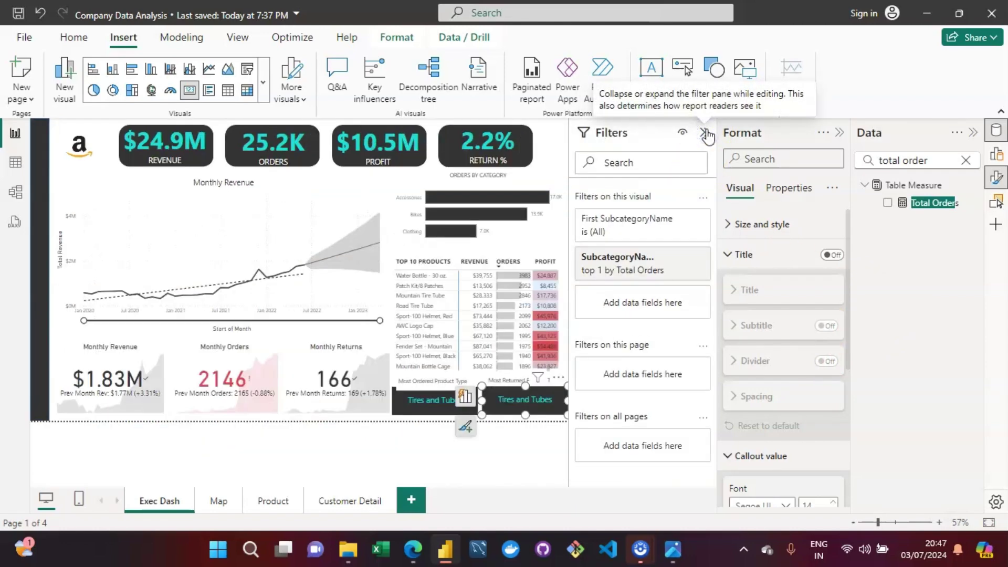
left_click(635, 258)
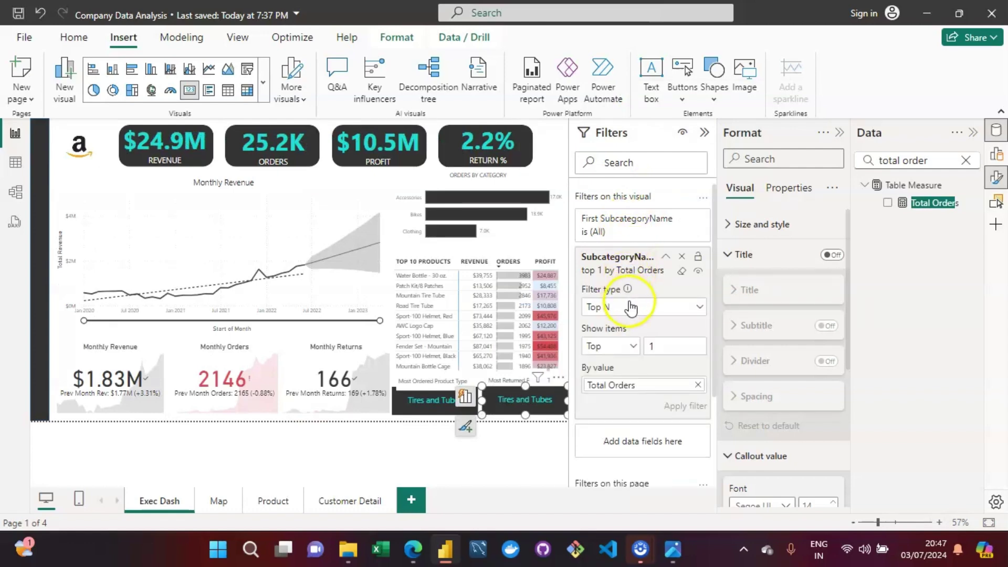
left_click(700, 386)
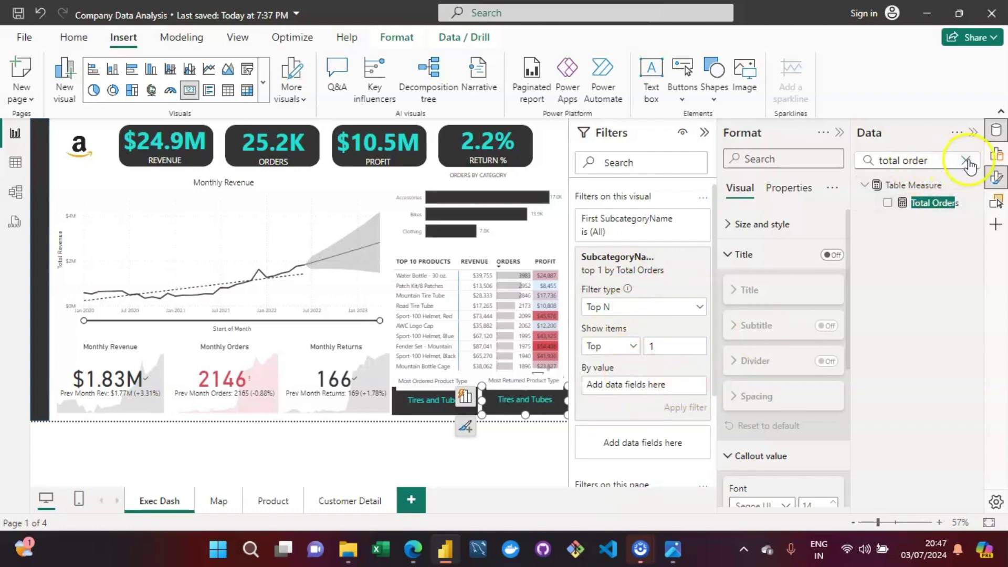
- Rank the Most Returned Product Type card's Top N filter on SubcategoryName by Total Returns and apply it
key("BackSpace")
key("BackSpace")
key("BackSpace")
key("BackSpace")
key("BackSpace")
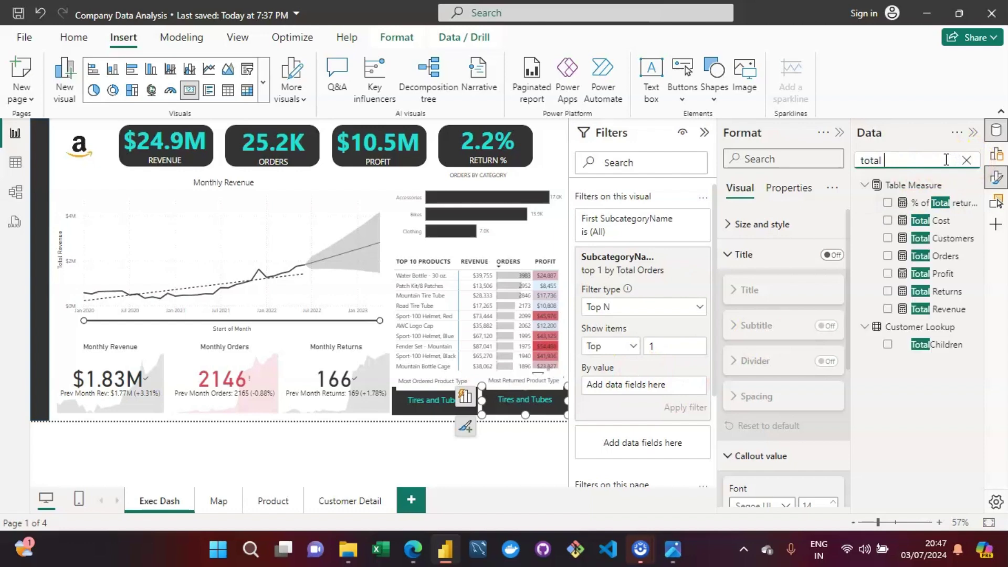
type("ret")
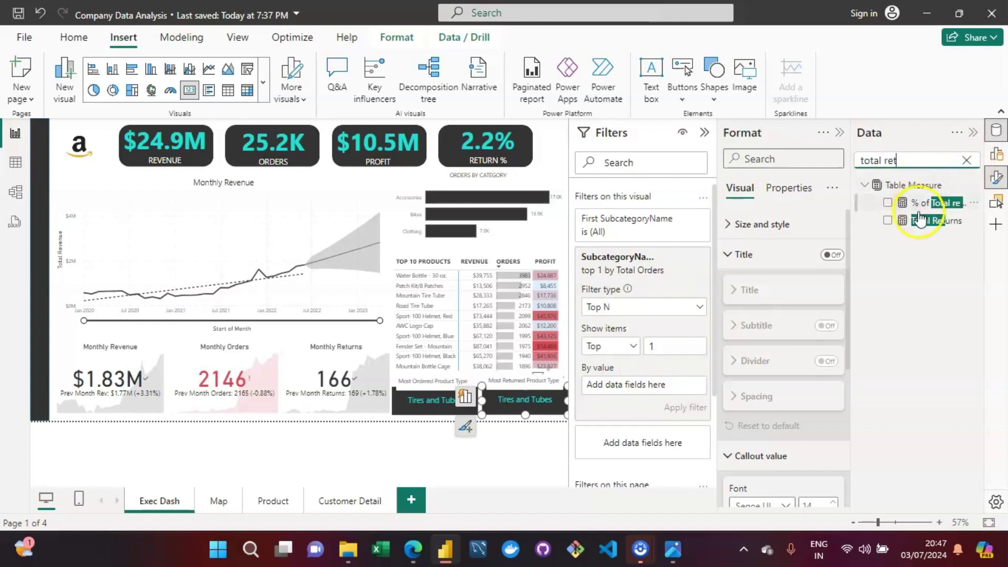
left_click_drag(930, 220, 633, 383)
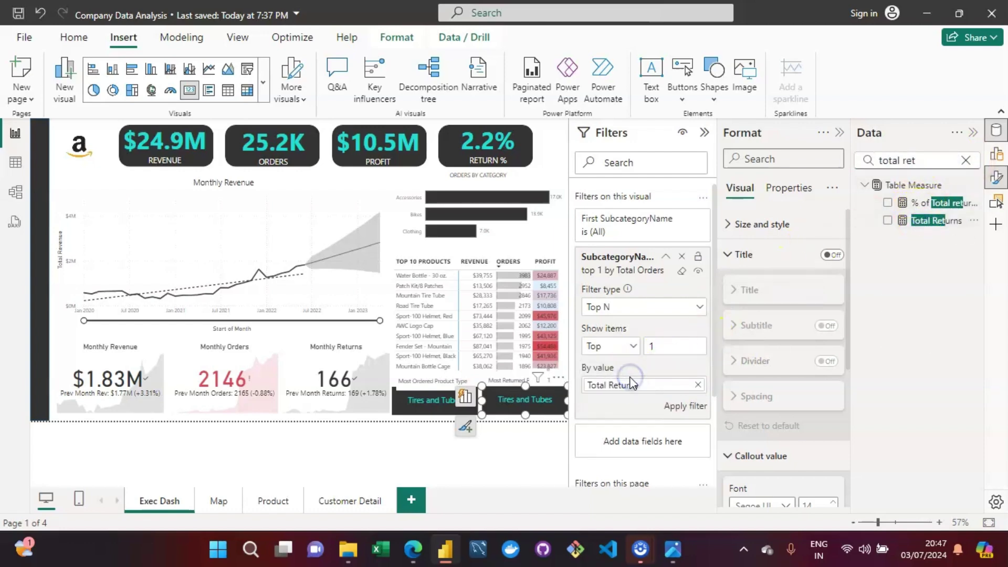
left_click(679, 407)
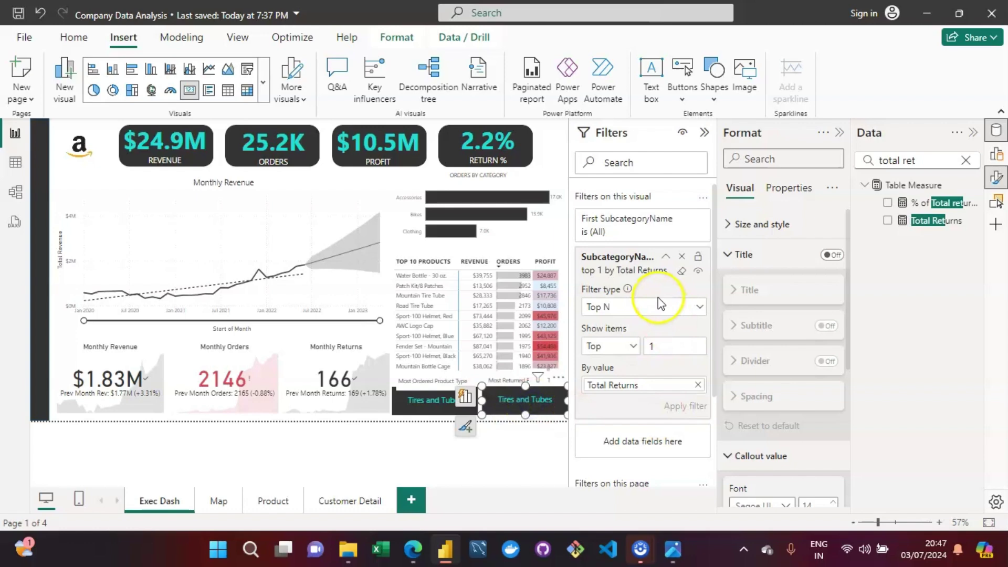
- Remove the SubcategoryName filter from the Most Returned Product Type card and add SubcategoryName from Product Subcategories again as a visual-level filter
left_click(646, 227)
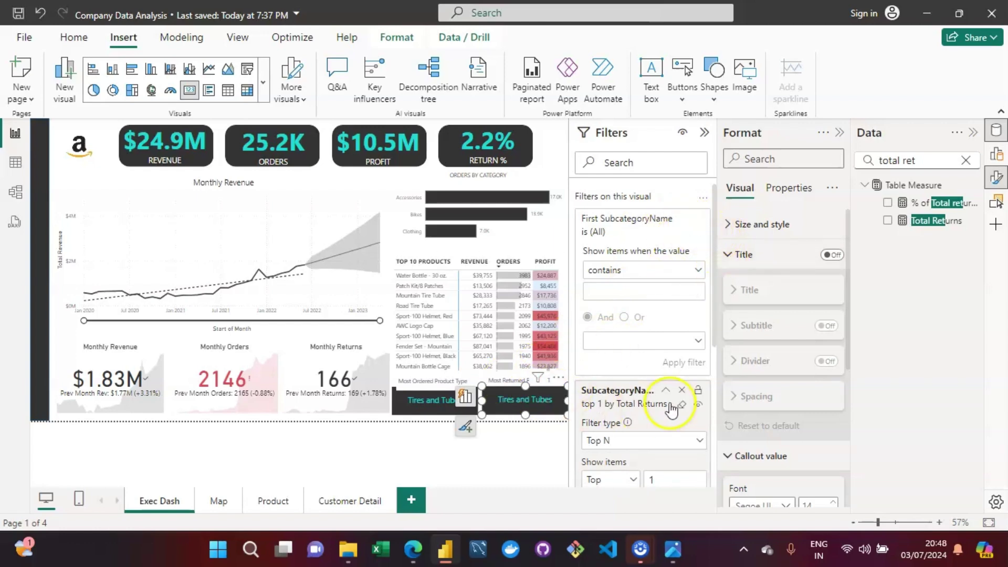
left_click(682, 390)
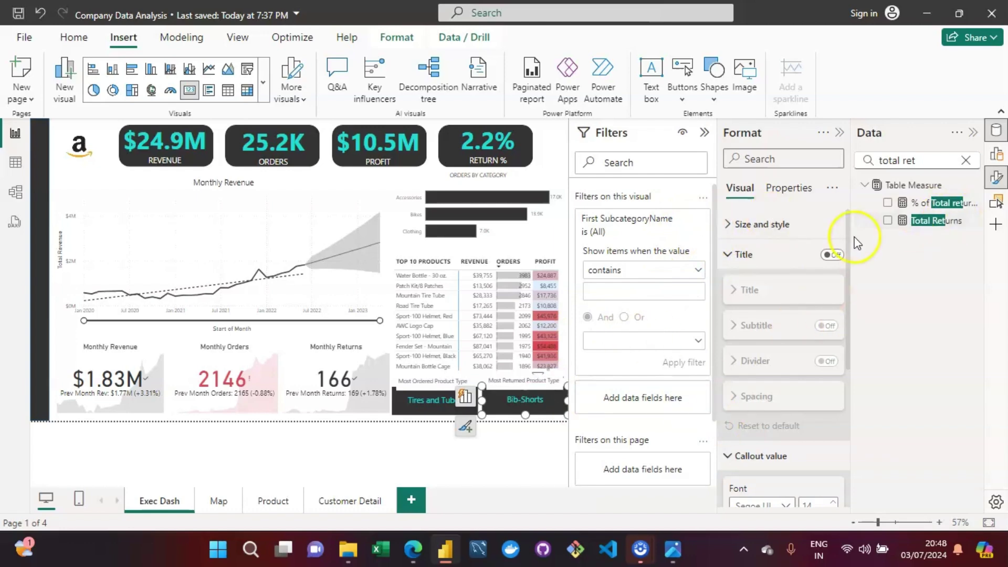
left_click(966, 160)
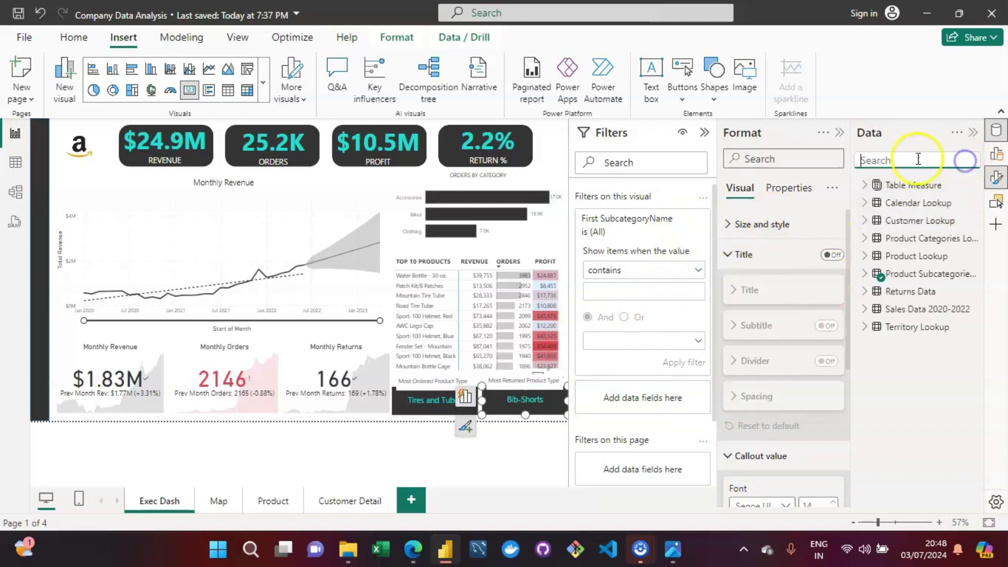
type("to")
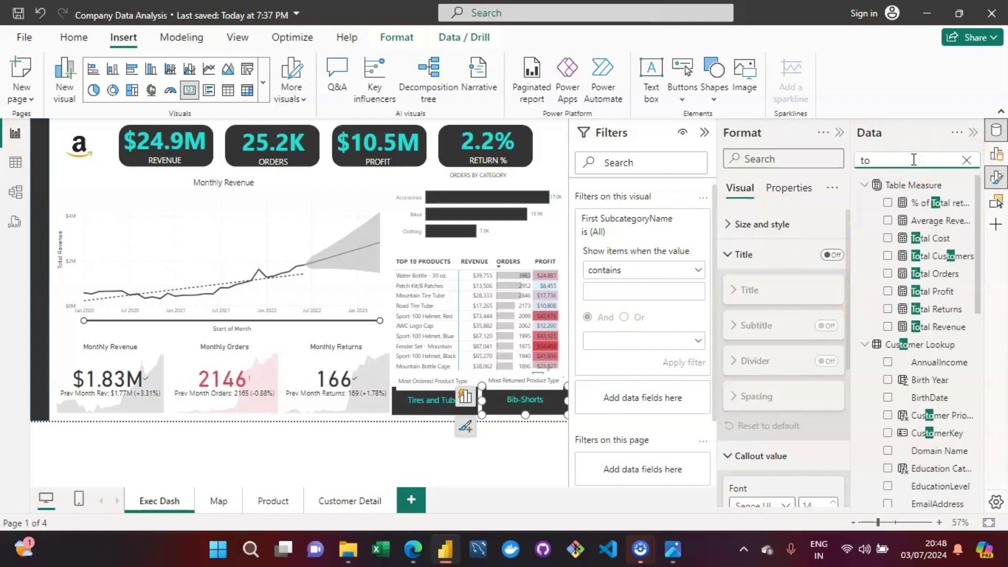
key("BackSpace")
key("BackSpace")
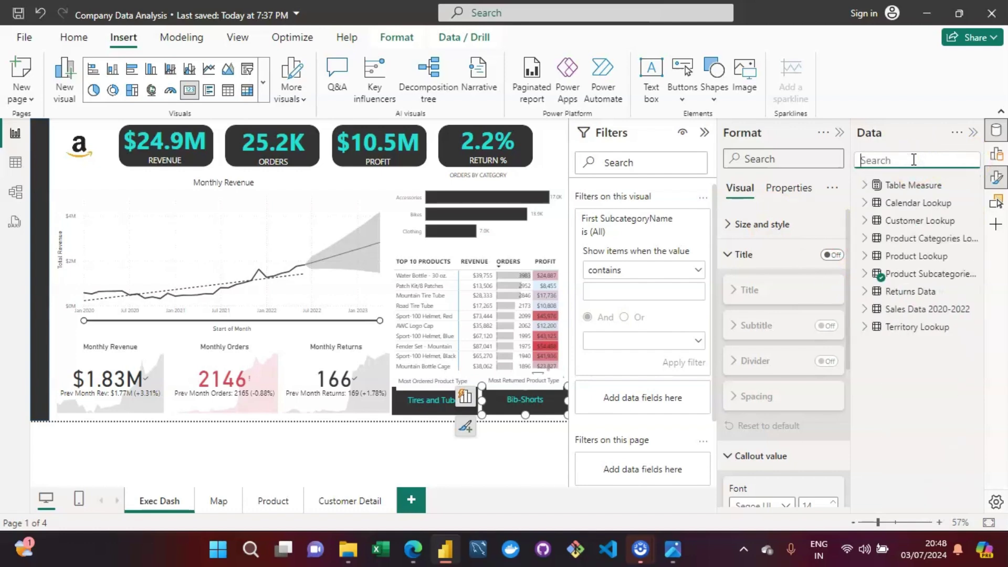
type("product s")
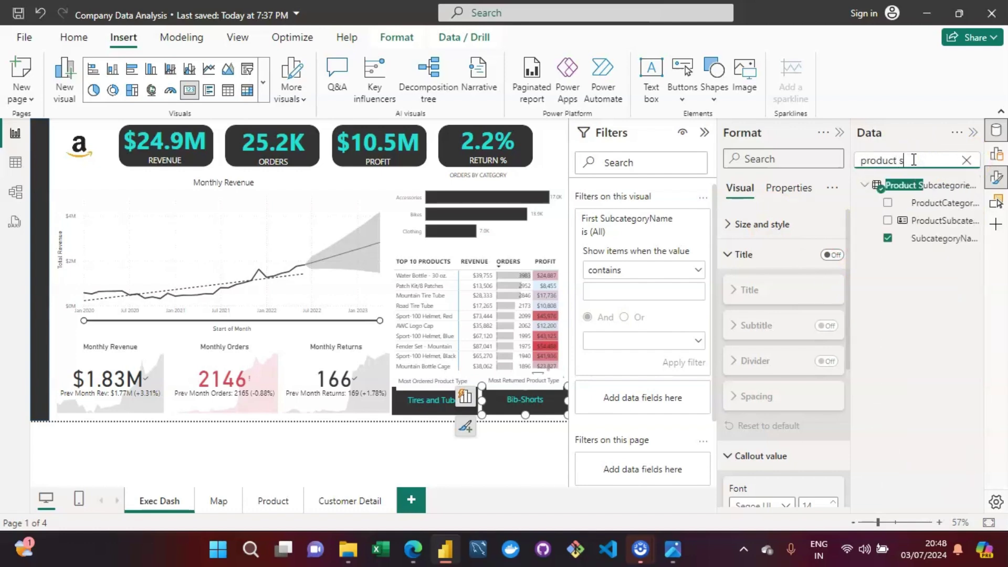
left_click_drag(942, 242, 672, 402)
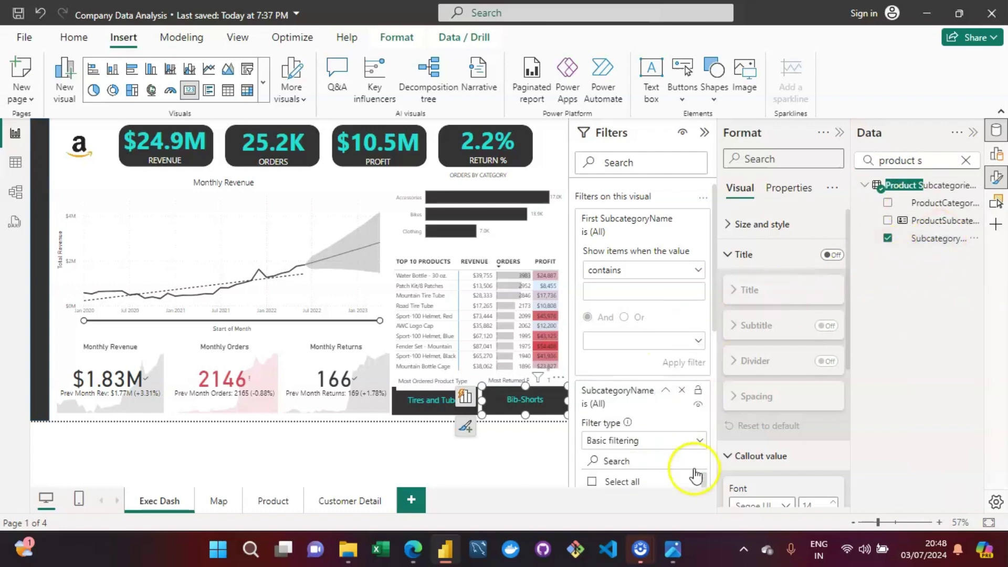
- Switch the new SubcategoryName filter to Top N and have it show the top 1 item
left_click(691, 442)
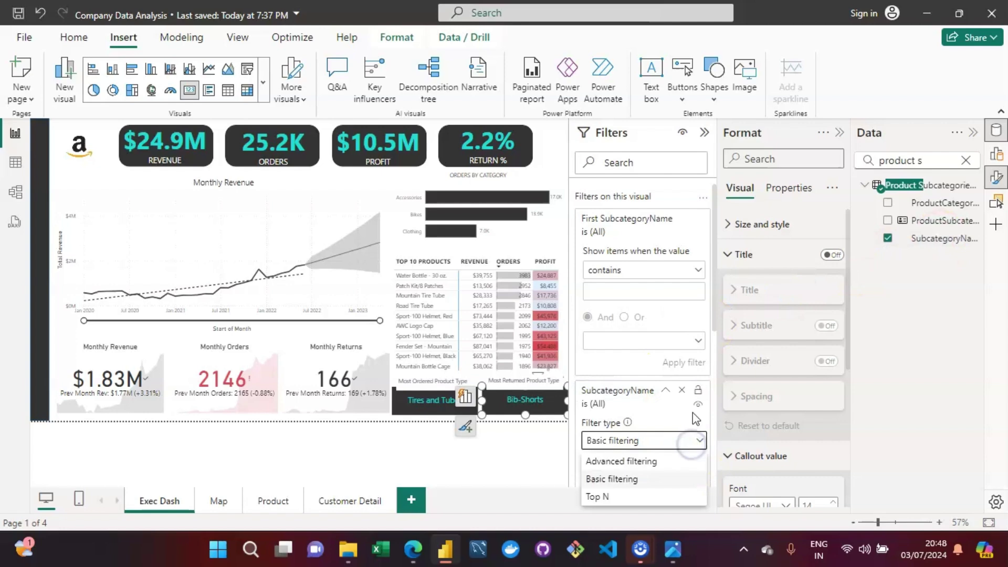
left_click(621, 496)
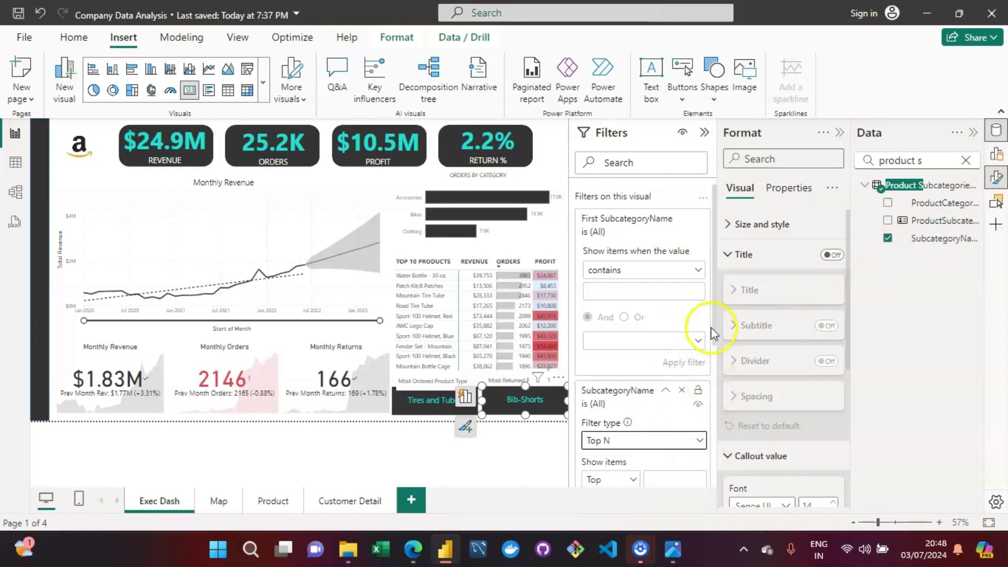
left_click_drag(713, 329, 718, 393)
left_click(644, 387)
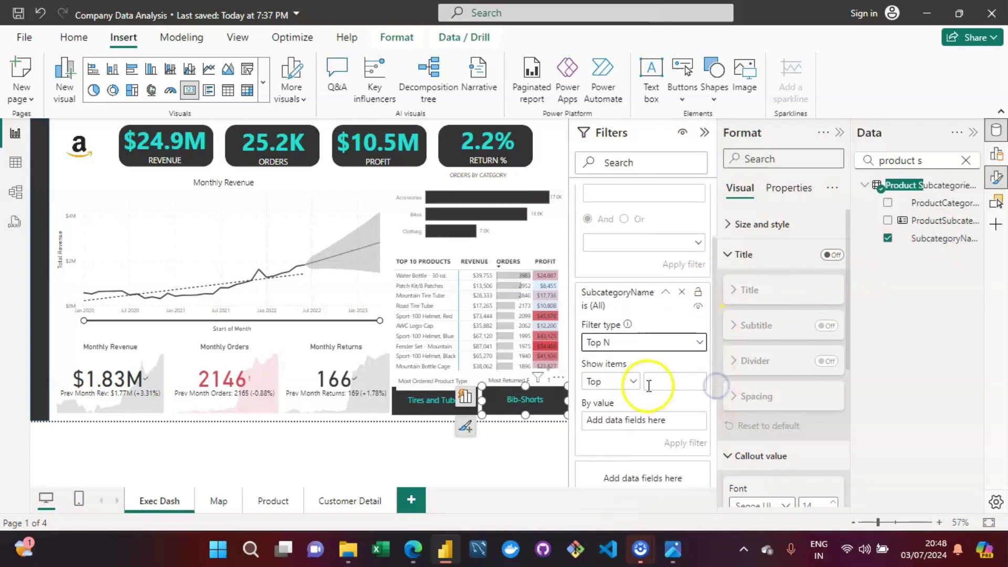
type("1")
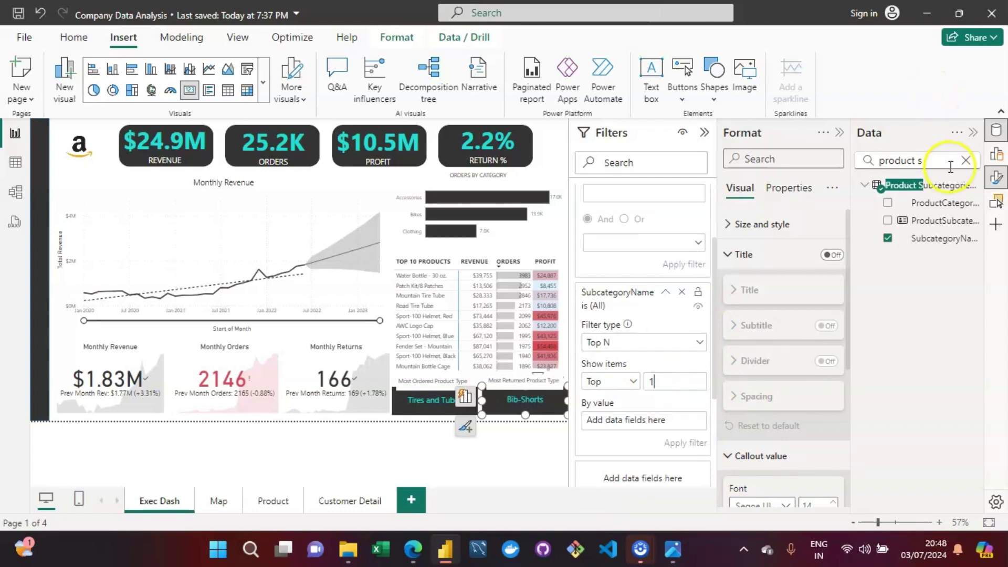
- Find the Total Returns measure, use it as the ranking value of the recreated SubcategoryName filter, and apply the filter
left_click(966, 160)
left_click(969, 165)
type("l")
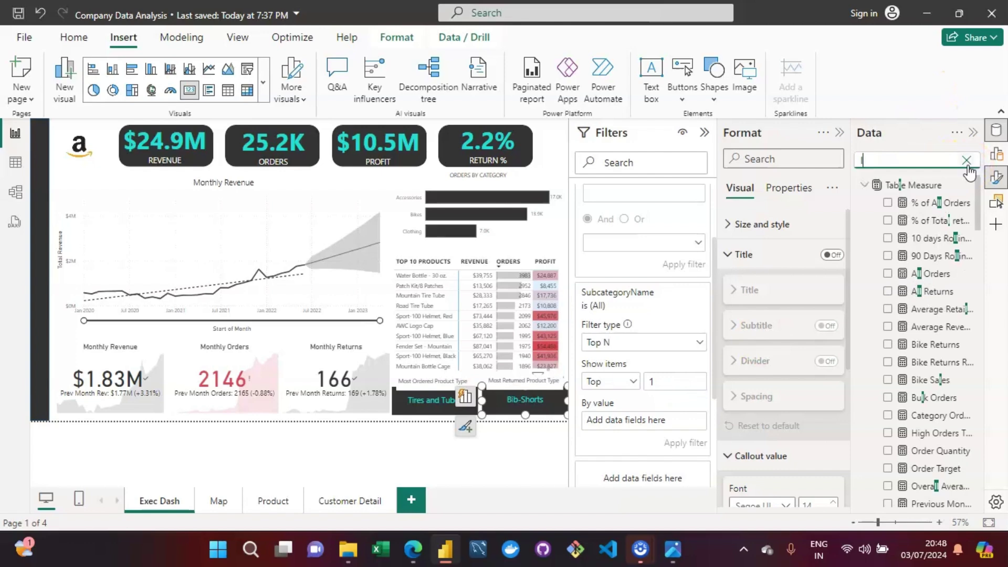
left_click(905, 164)
key("Num_Lock")
key("BackSpace")
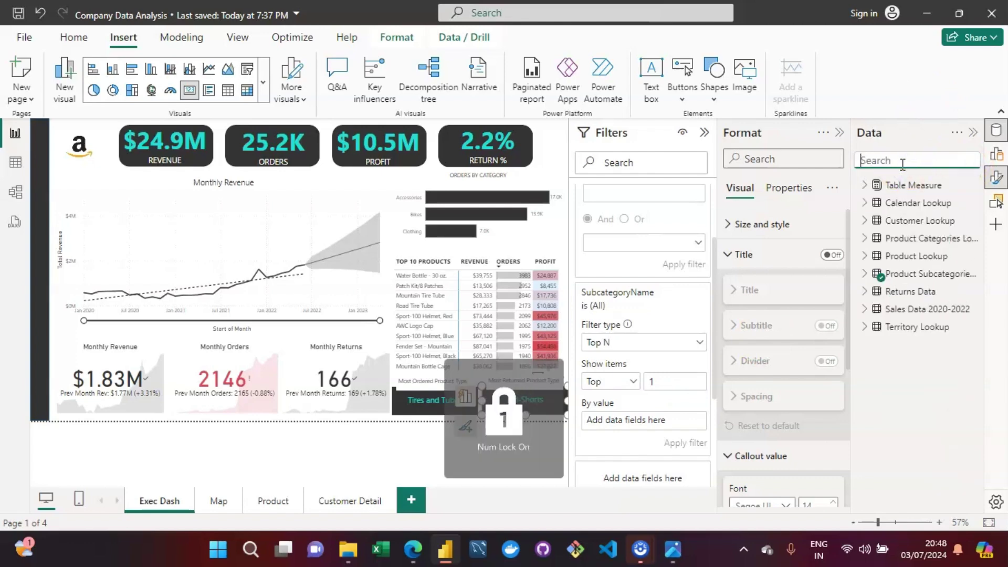
type("total ")
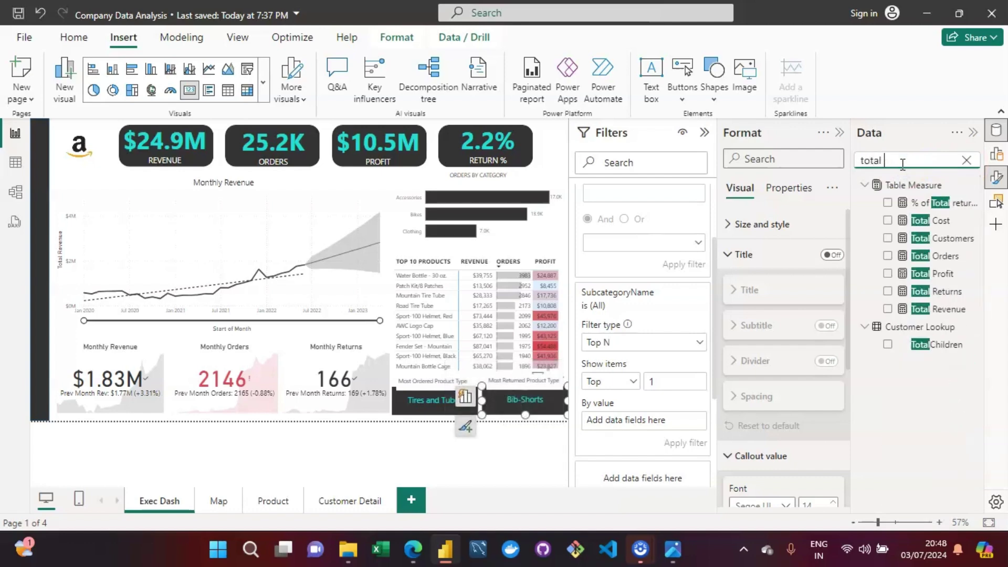
type("retu")
left_click(923, 225)
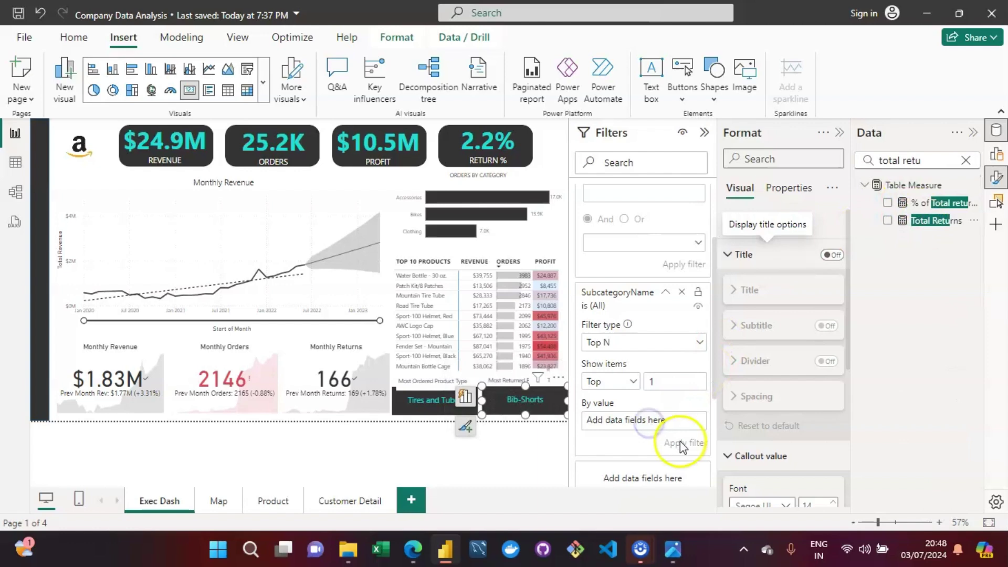
left_click_drag(929, 222, 653, 420)
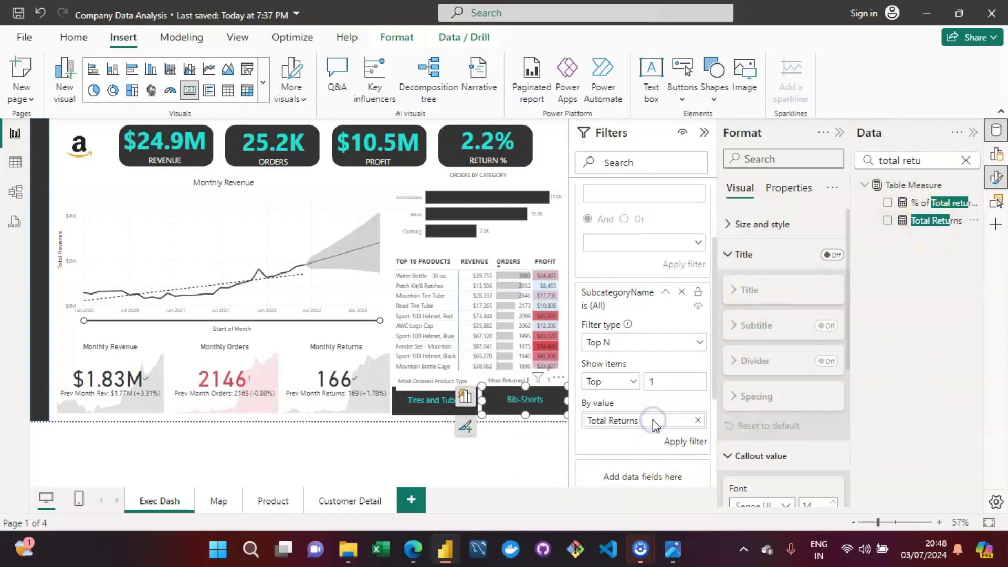
left_click(693, 441)
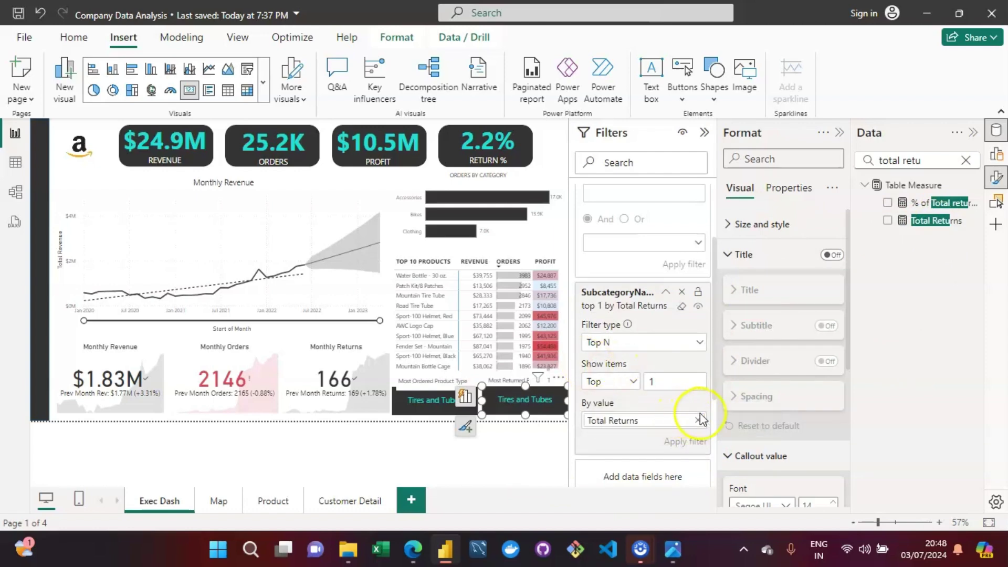
- Replace Total Returns with % of Total returns as the SubcategoryName filter's ranking value and apply the filter
left_click(699, 420)
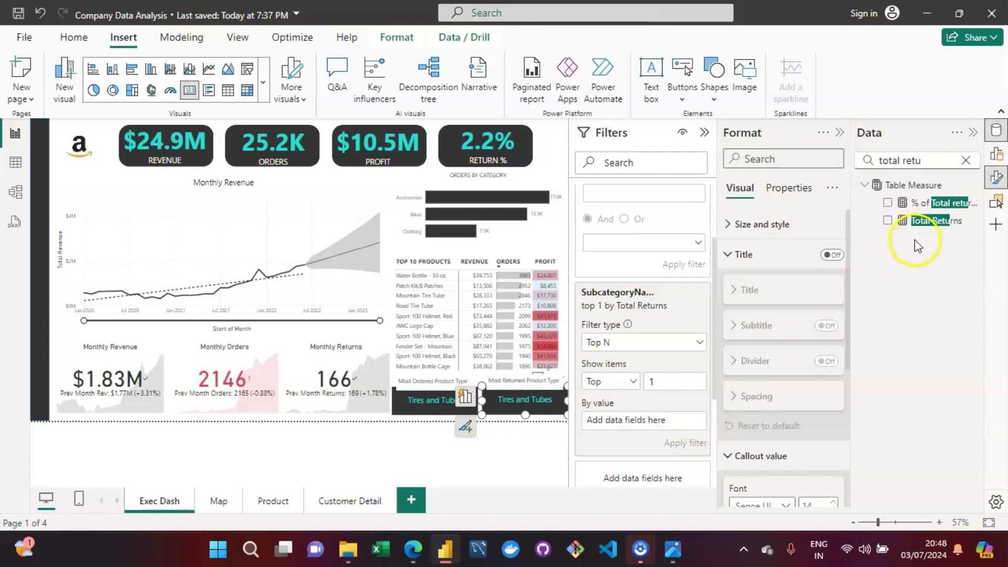
left_click_drag(943, 211, 669, 430)
left_click(688, 441)
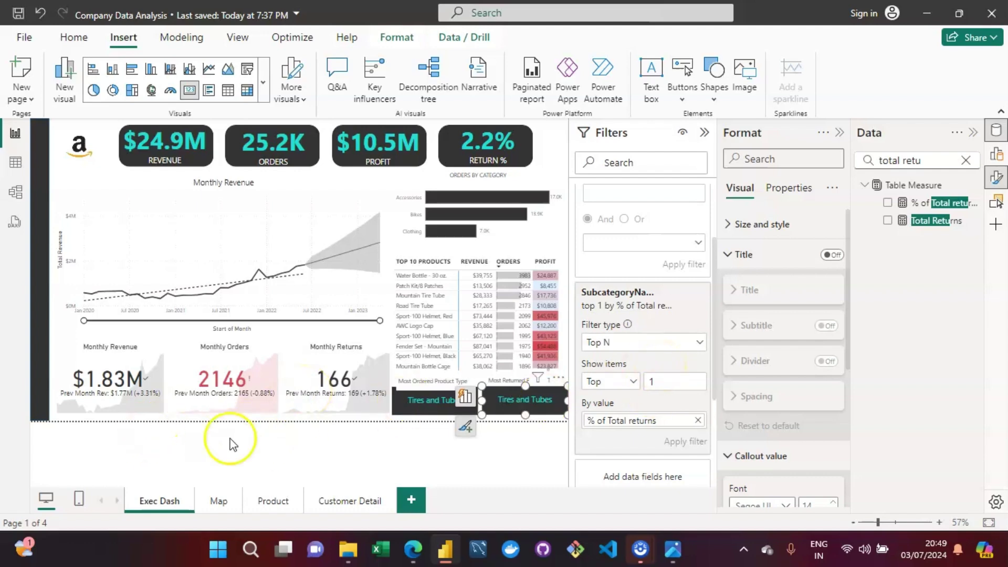
- Replace % of Total returns with the Return Rate measure as the SubcategoryName filter's ranking value and apply the filter
key("BackSpace")
key("BackSpace")
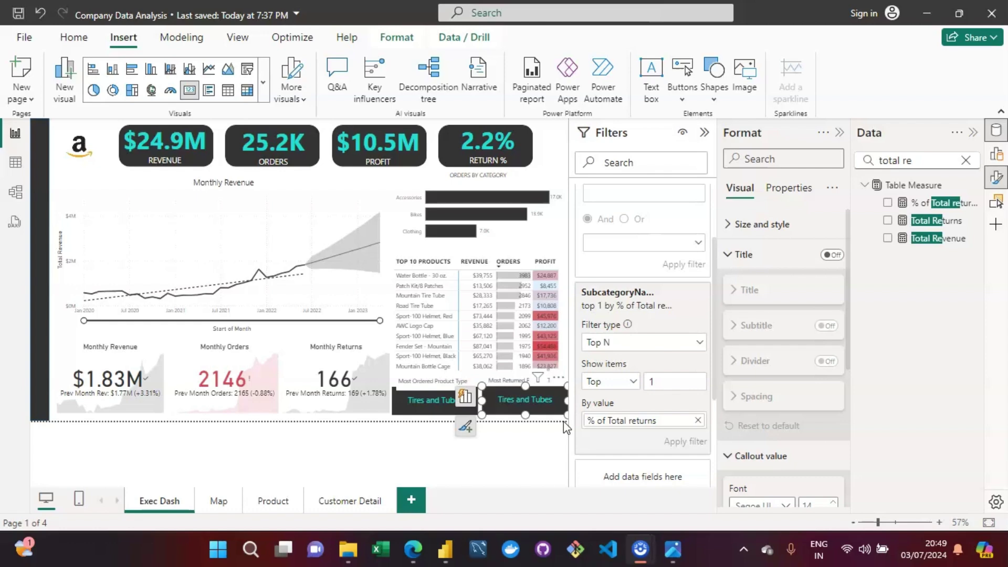
left_click(699, 421)
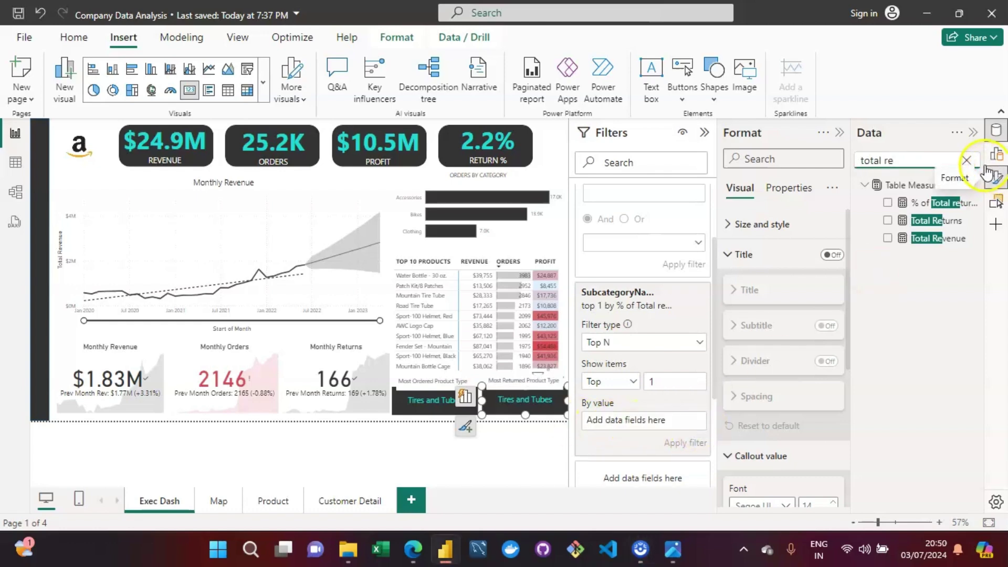
left_click(967, 160)
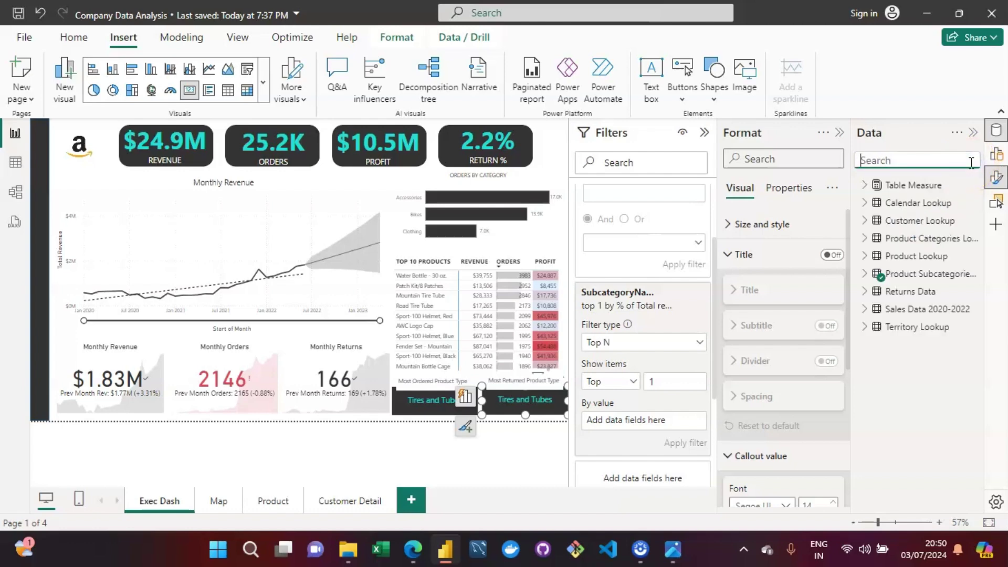
type("retur")
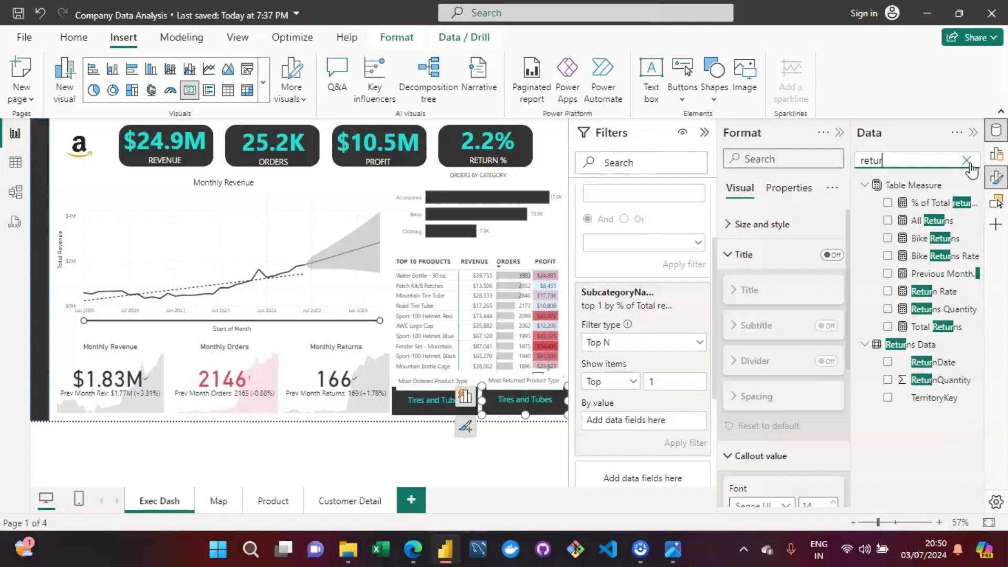
type("n rate")
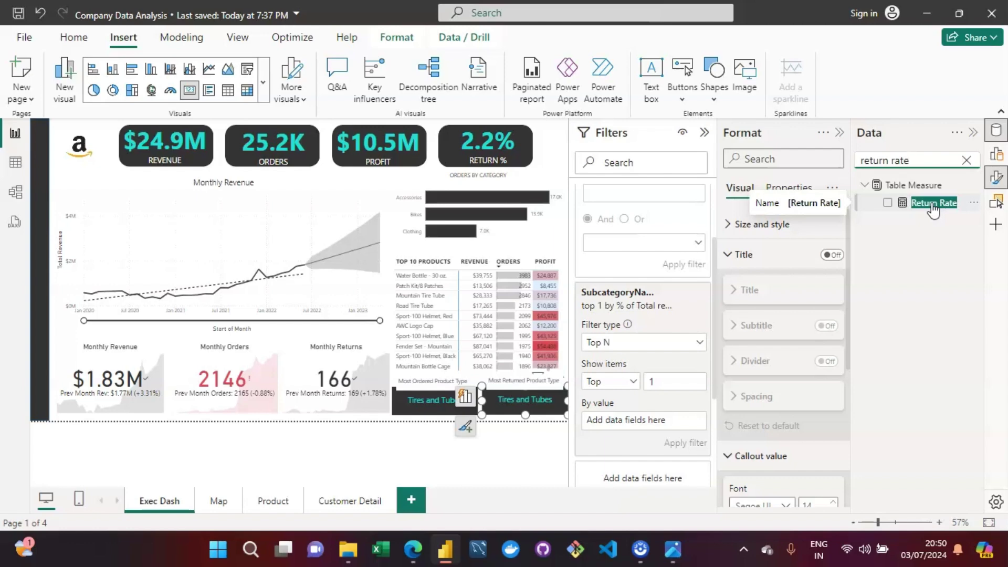
left_click_drag(934, 209, 645, 422)
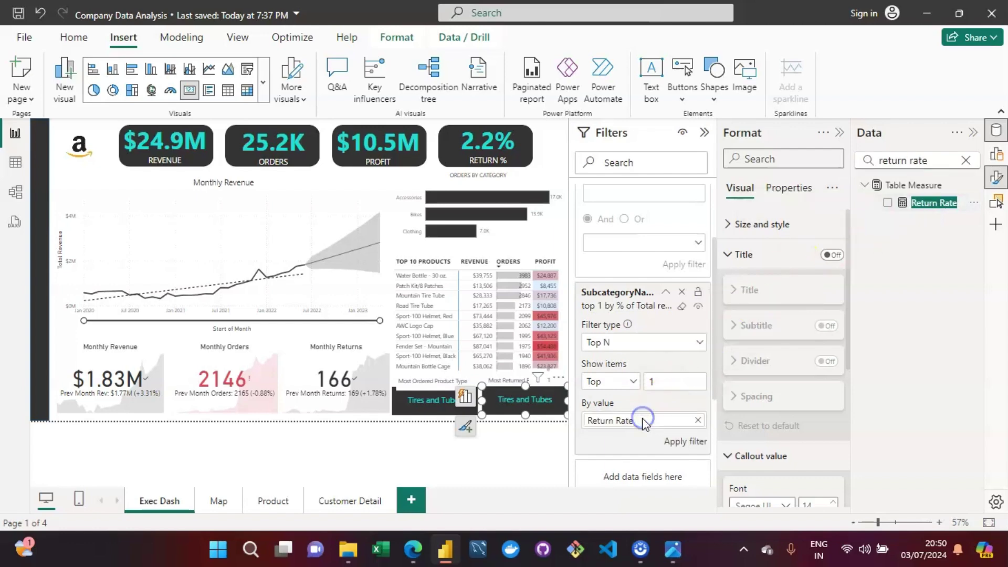
left_click(687, 442)
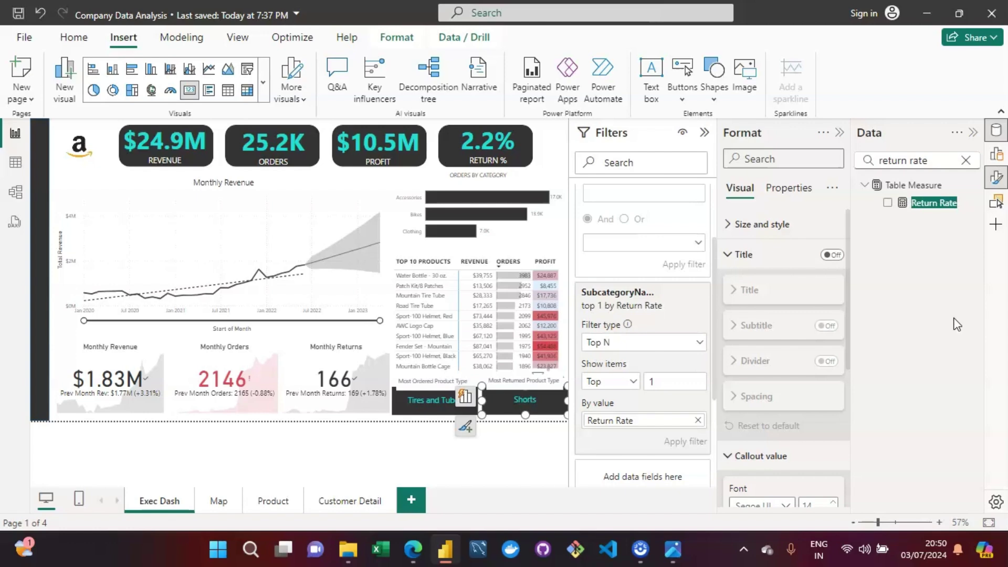
- Collapse the Filters and Format panes to give the report canvas more room
left_click(706, 133)
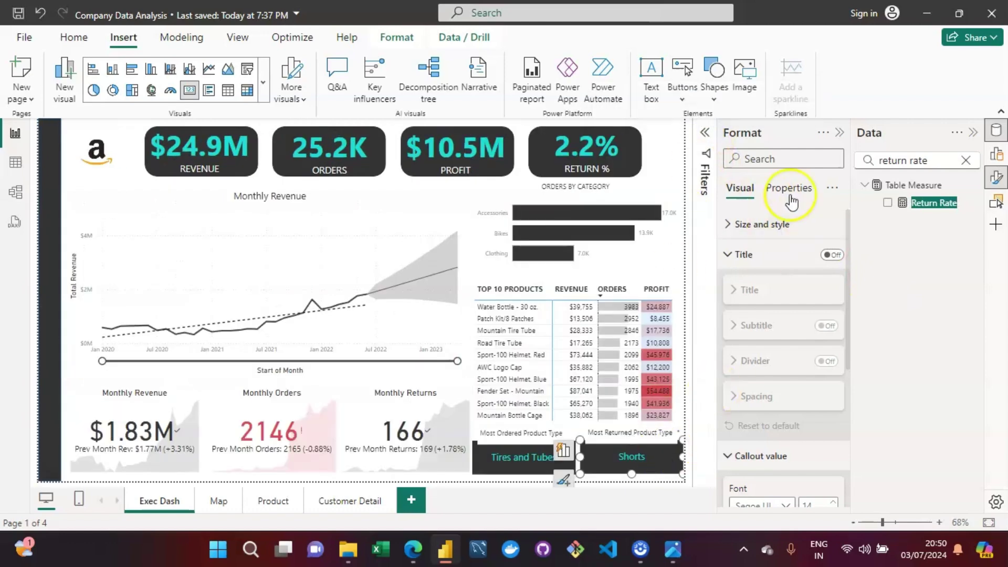
left_click(849, 132)
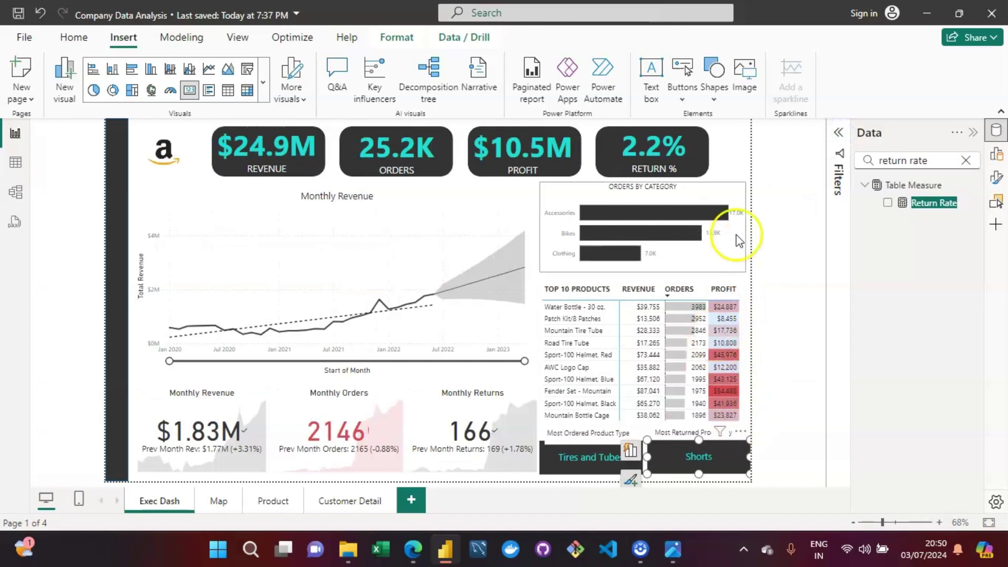
left_click(751, 197)
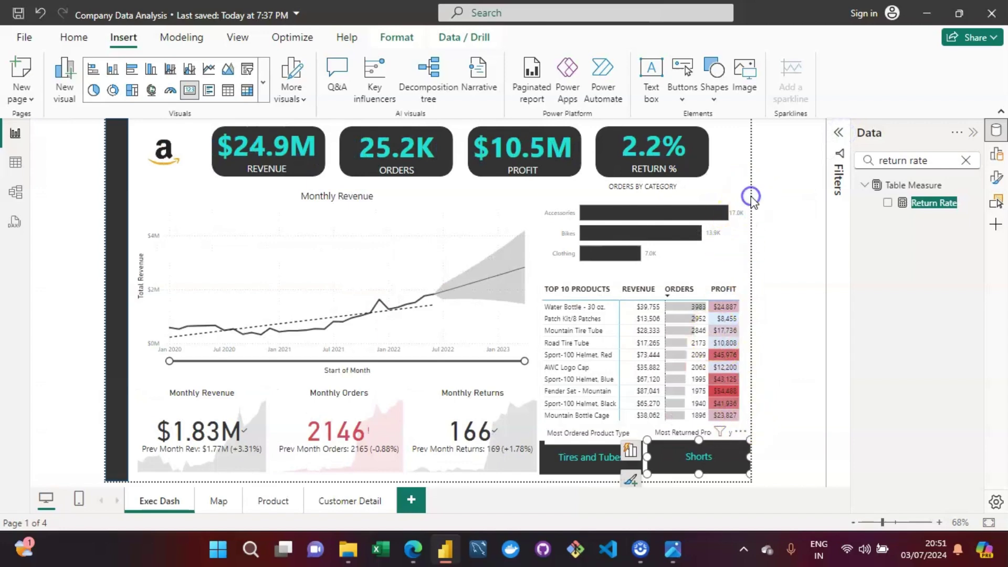
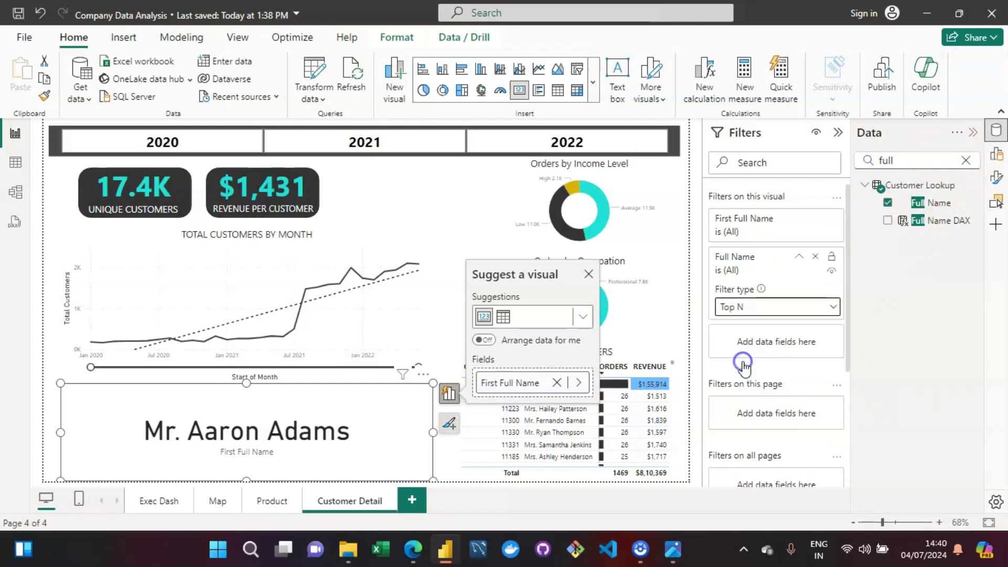
- Set the card's Full Name Top N filter to show the top 1 item by Total Revenue and apply it
left_click(787, 341)
type("1")
left_click(966, 160)
type("tota")
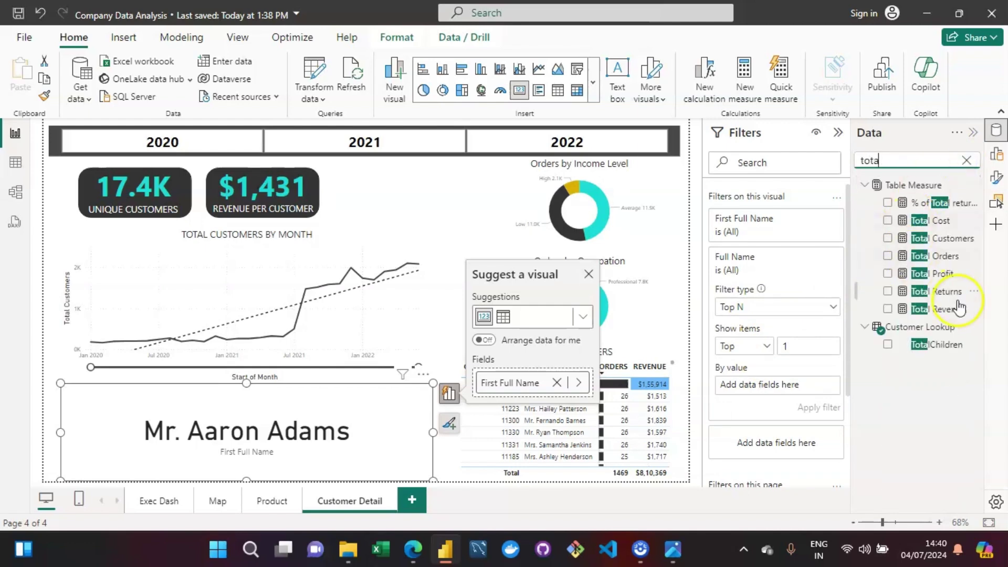
left_click_drag(943, 309, 772, 383)
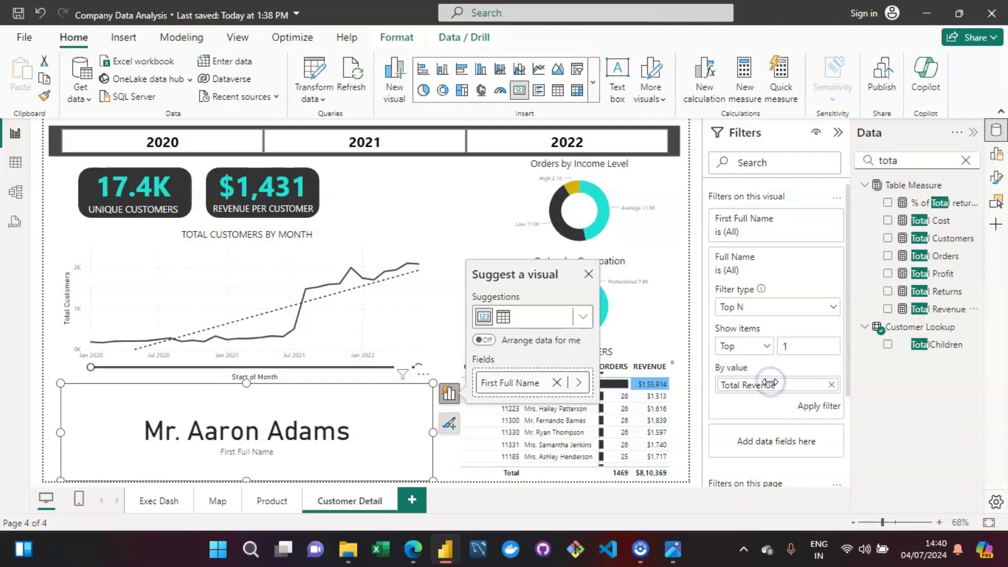
left_click(811, 407)
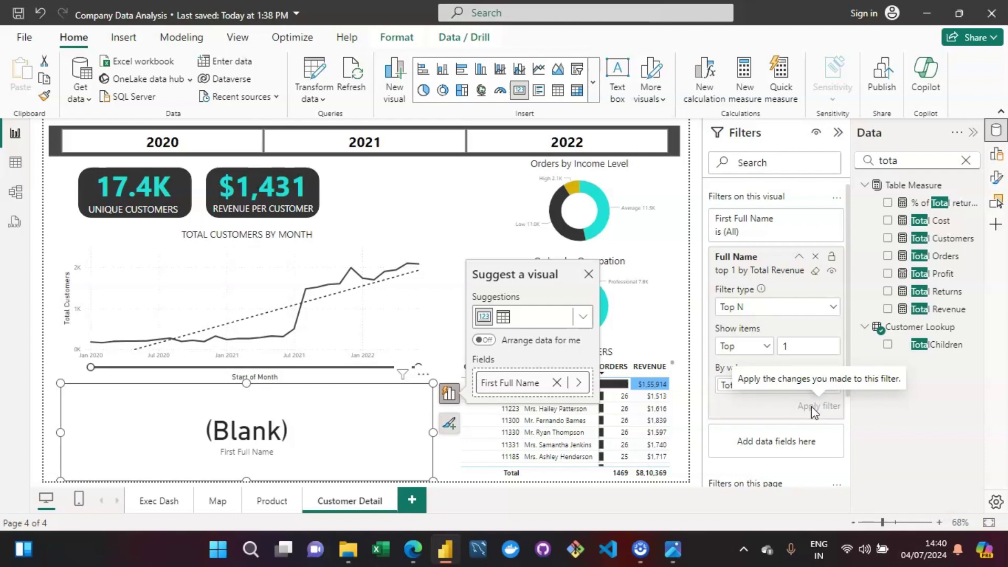
left_click(813, 406)
- Add a second Full Name filter to the card, using basic filtering to select all values except (Blank)
left_click(973, 159)
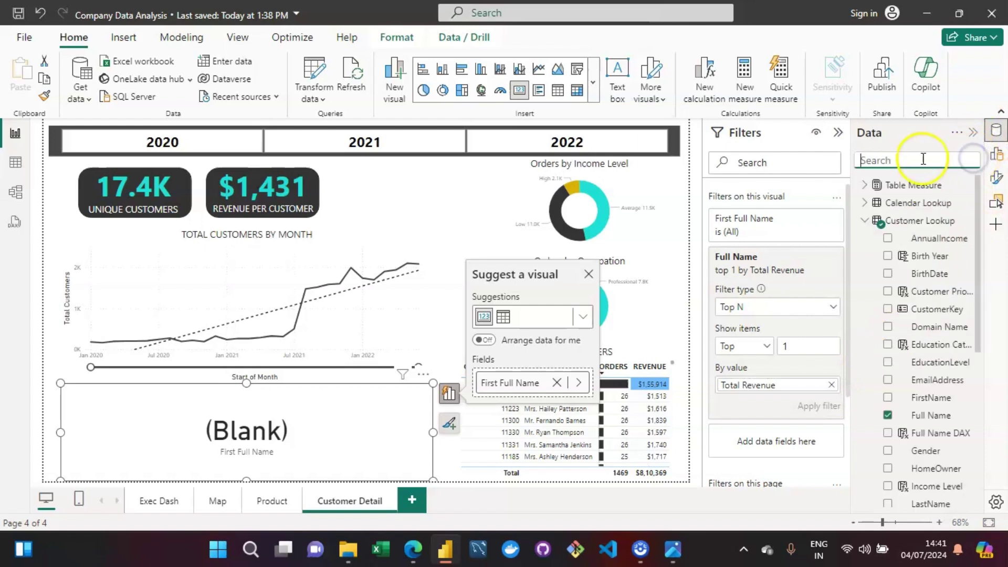
type("full")
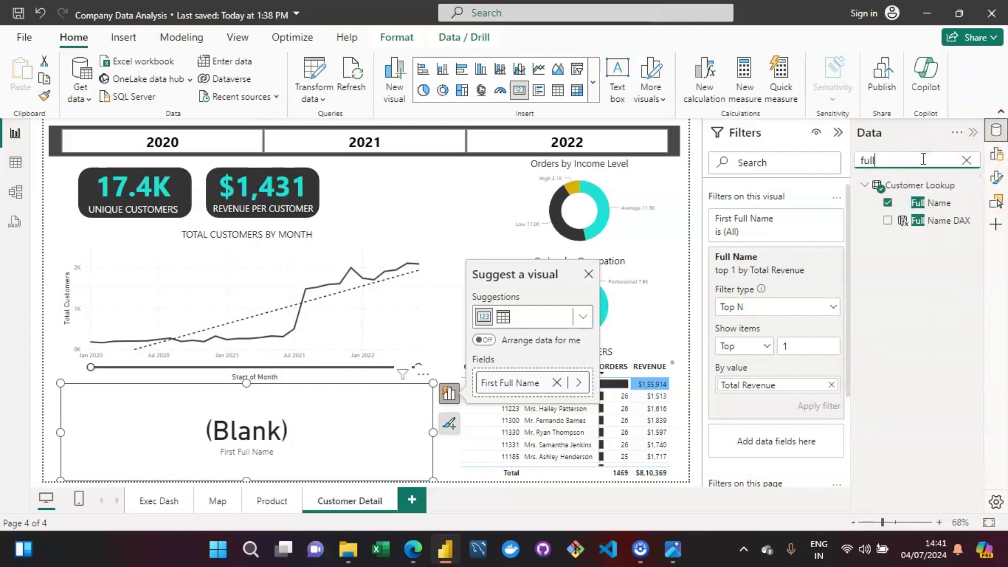
left_click(922, 210)
left_click_drag(921, 210, 787, 440)
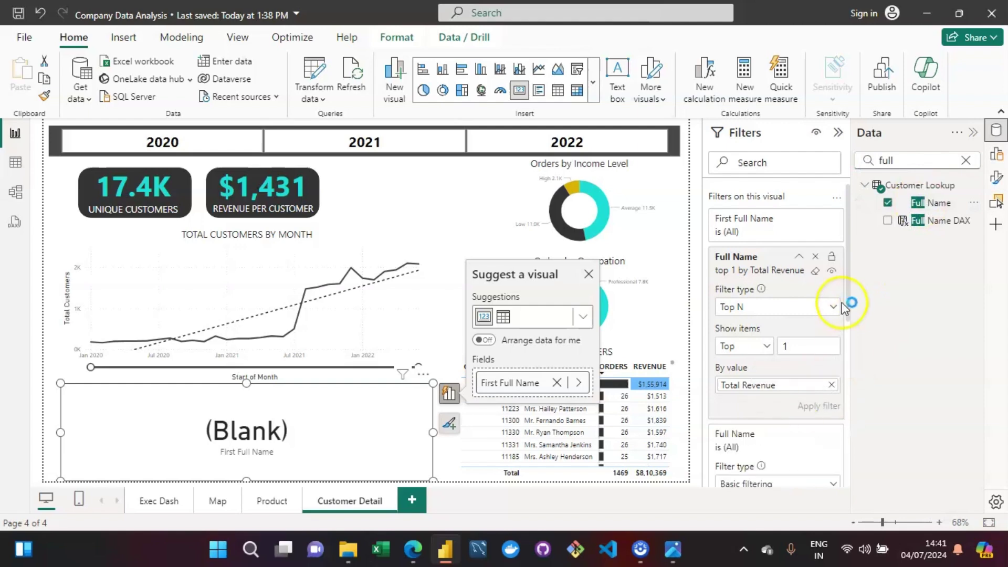
left_click_drag(845, 303, 837, 390)
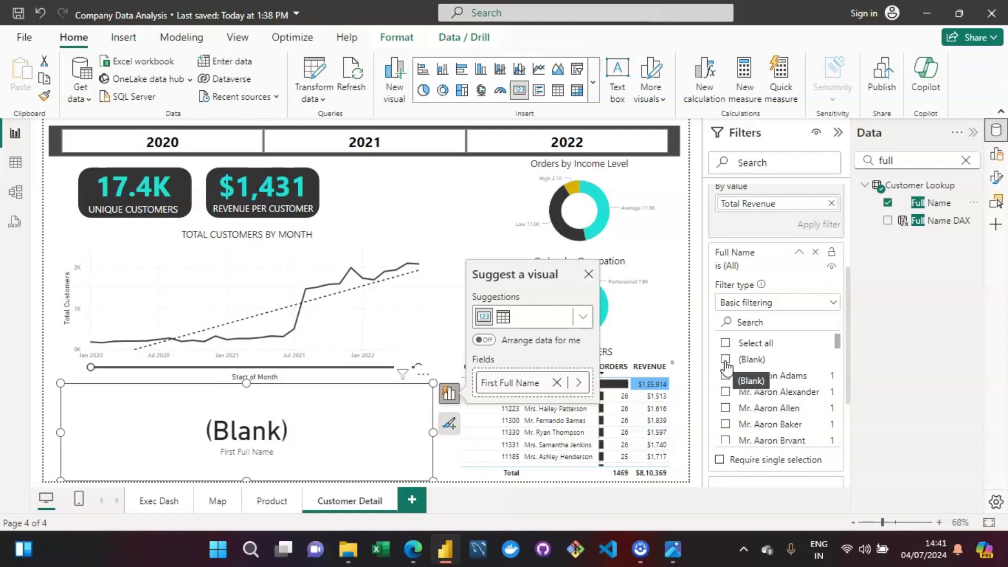
left_click(726, 361)
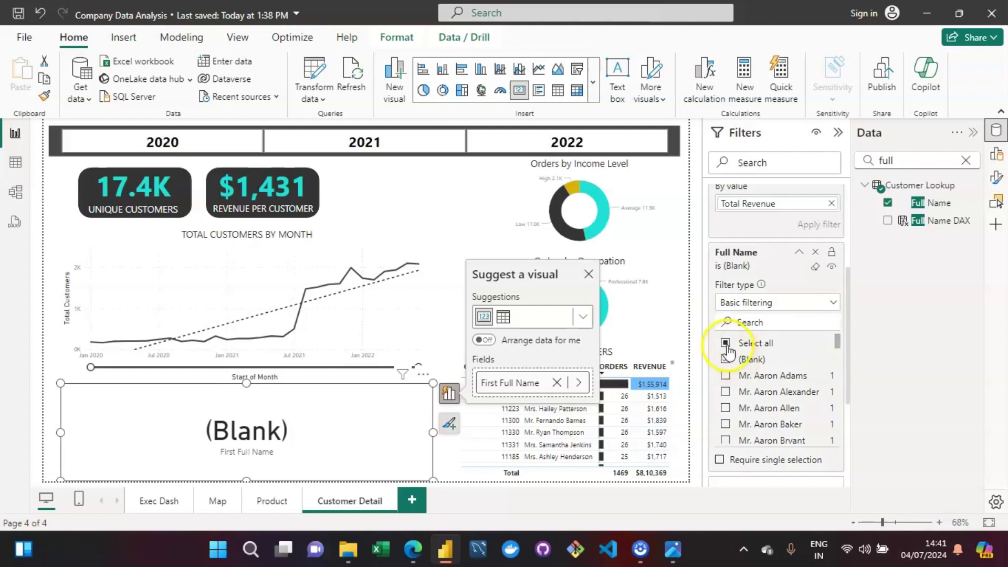
left_click(727, 344)
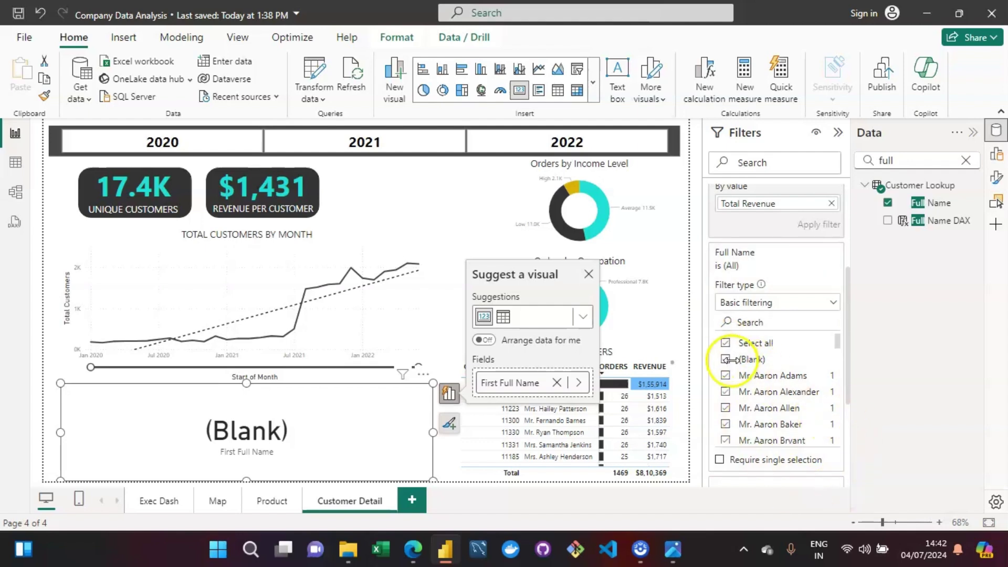
left_click(726, 360)
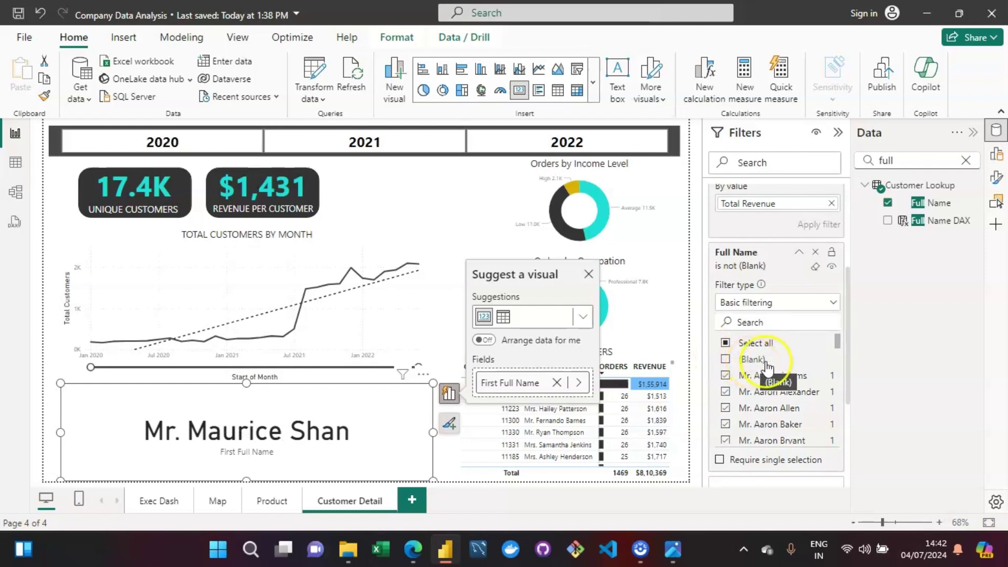
left_click(851, 356)
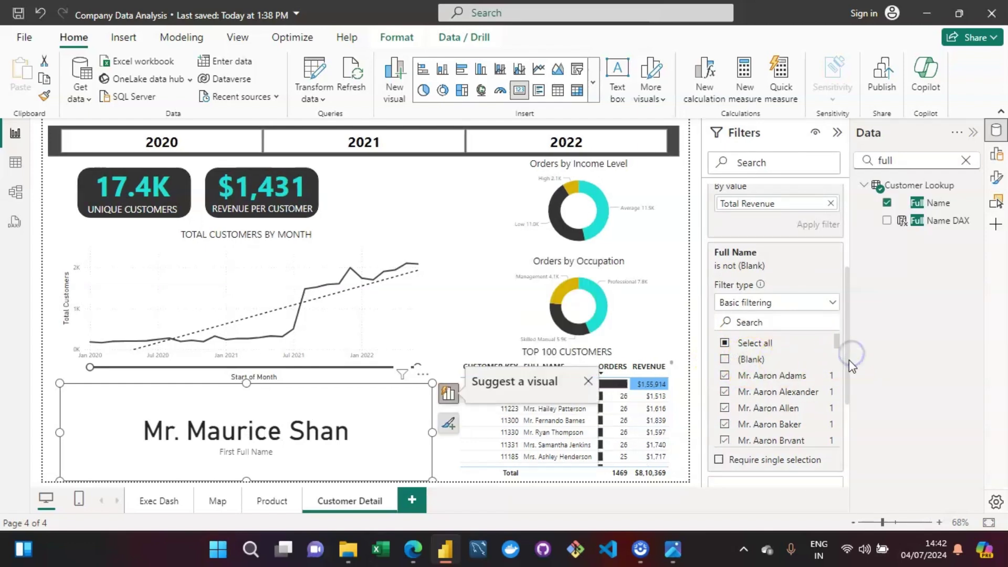
left_click_drag(851, 362, 840, 466)
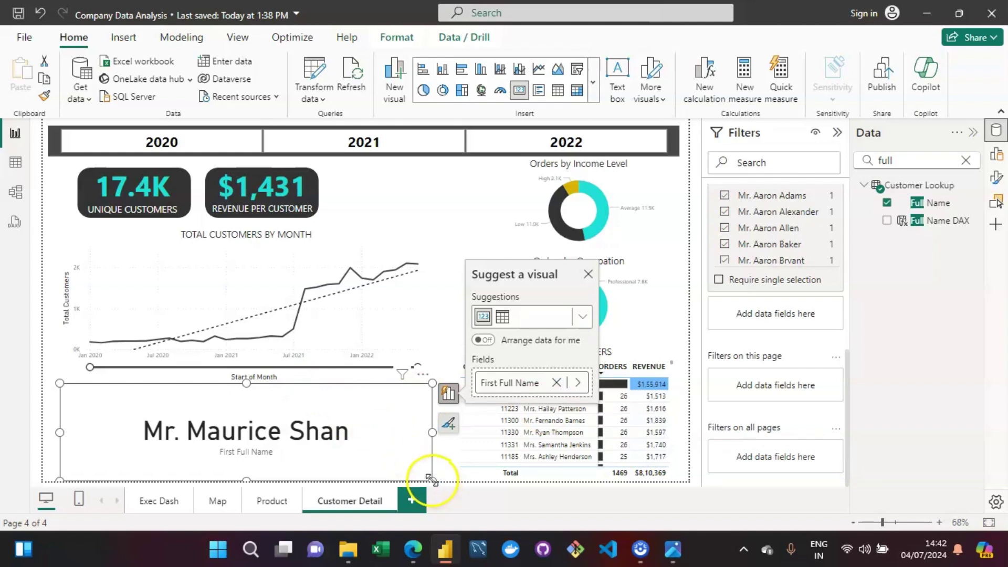
- Shrink the Full Name card and sort the TOP 100 CUSTOMERS table by REVENUE in descending order
left_click_drag(429, 479, 348, 454)
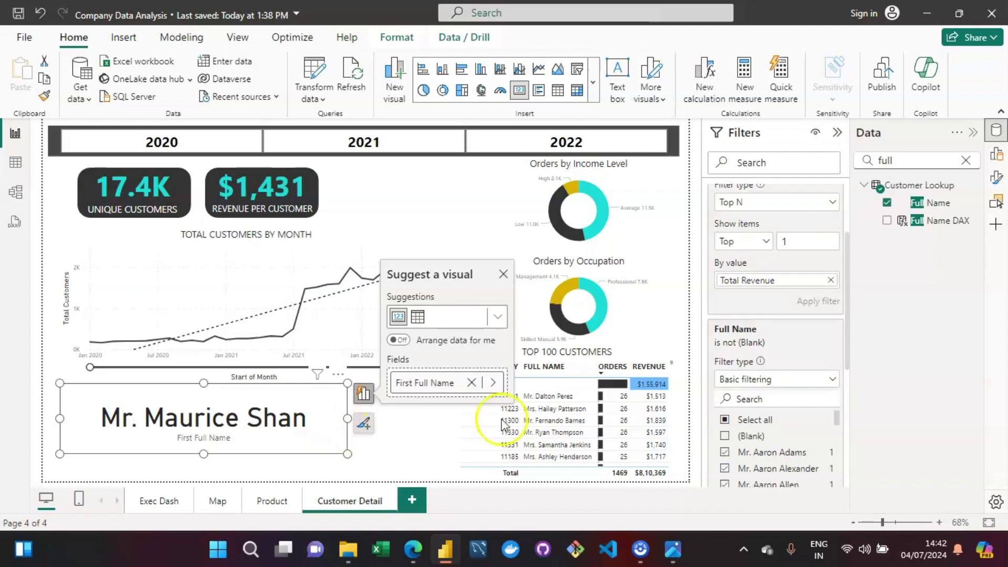
left_click(653, 366)
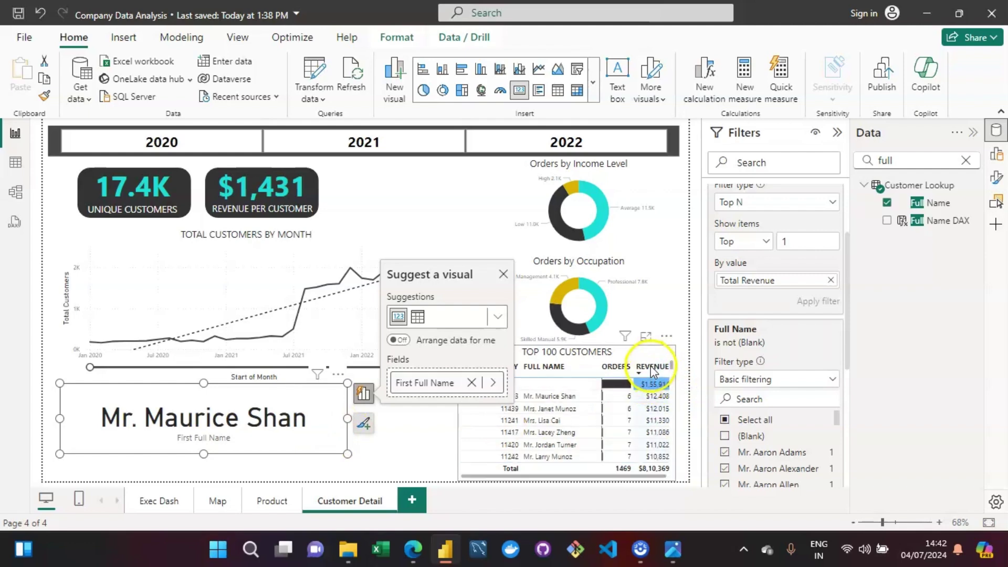
left_click(499, 274)
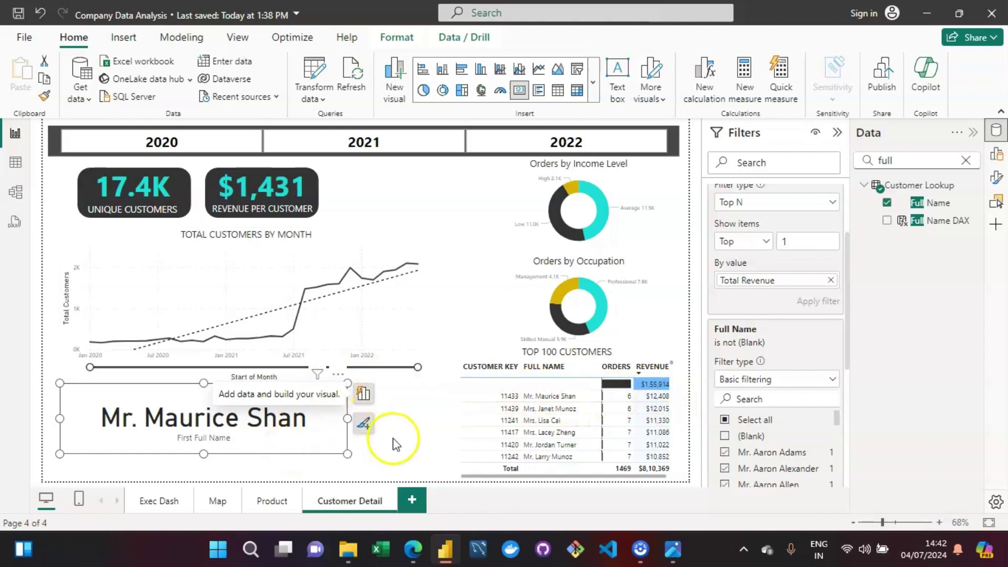
- Switch to the Top N Text Cards assignment image to read its key objectives, and return to the Power BI report
left_click(674, 549)
left_click(619, 497)
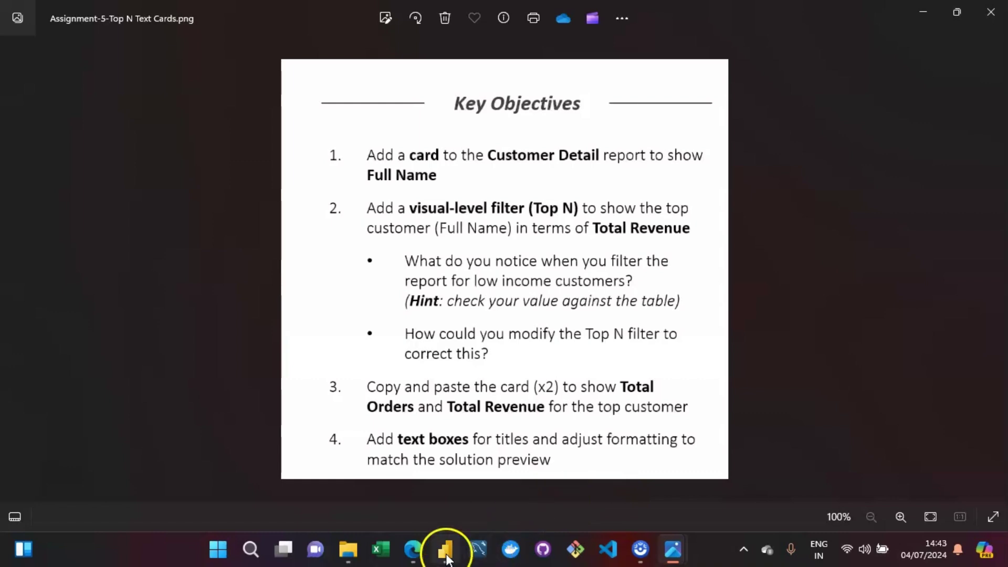
mouse_move(445, 550)
left_click(440, 442)
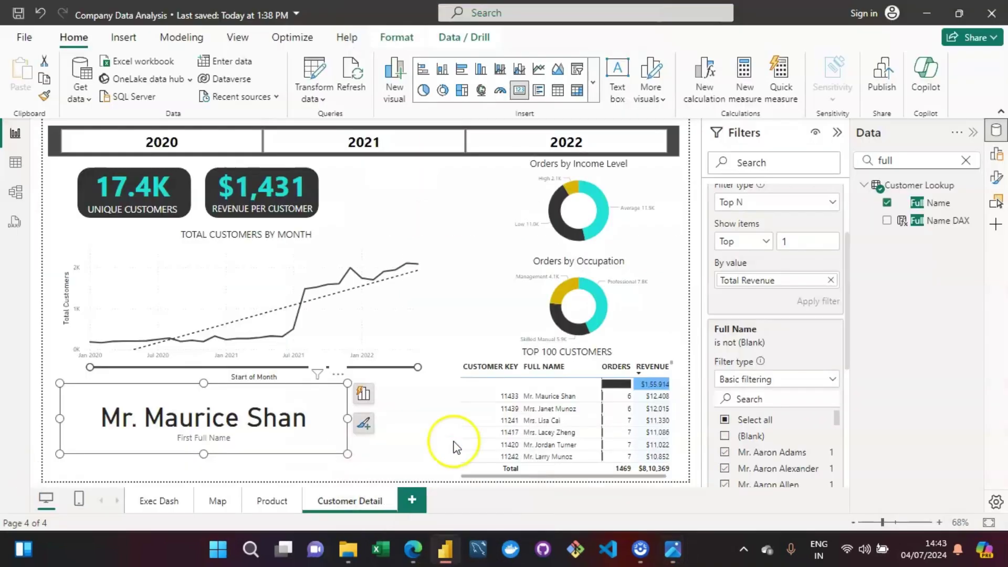
- Cross-filter the page by the High, Average and finally Low segments of Orders by Income Level to compare card and table
left_click(578, 189)
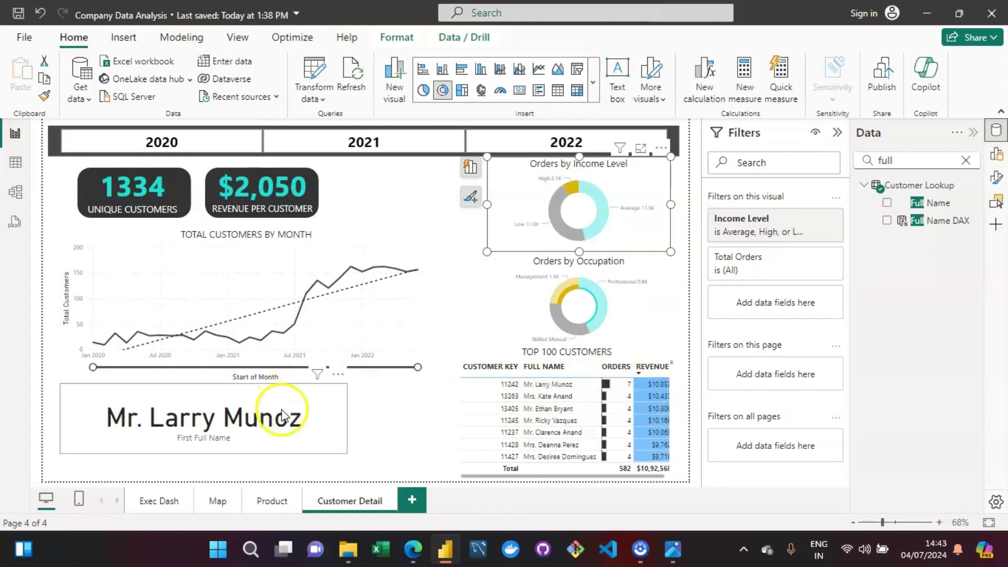
left_click(605, 207)
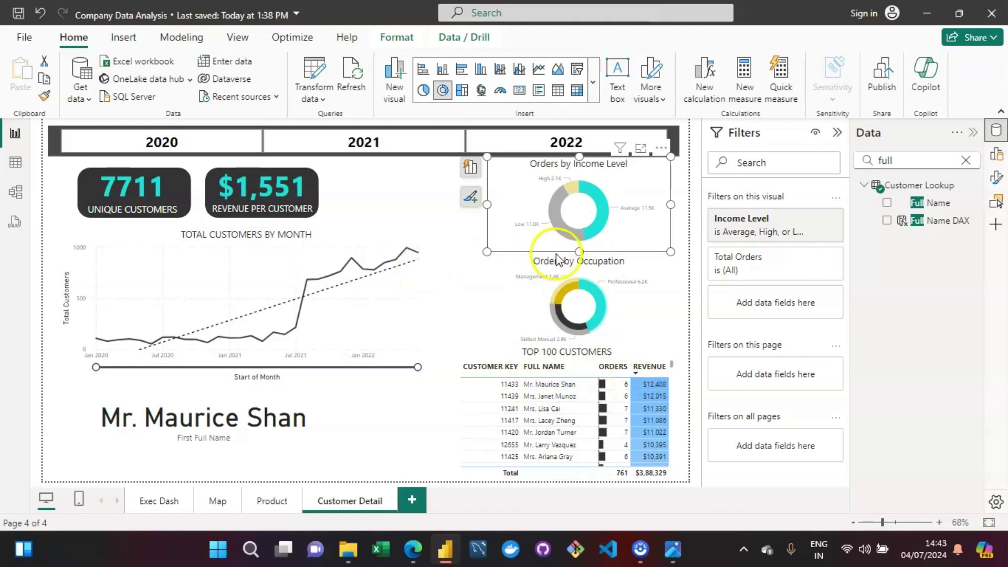
left_click(573, 233)
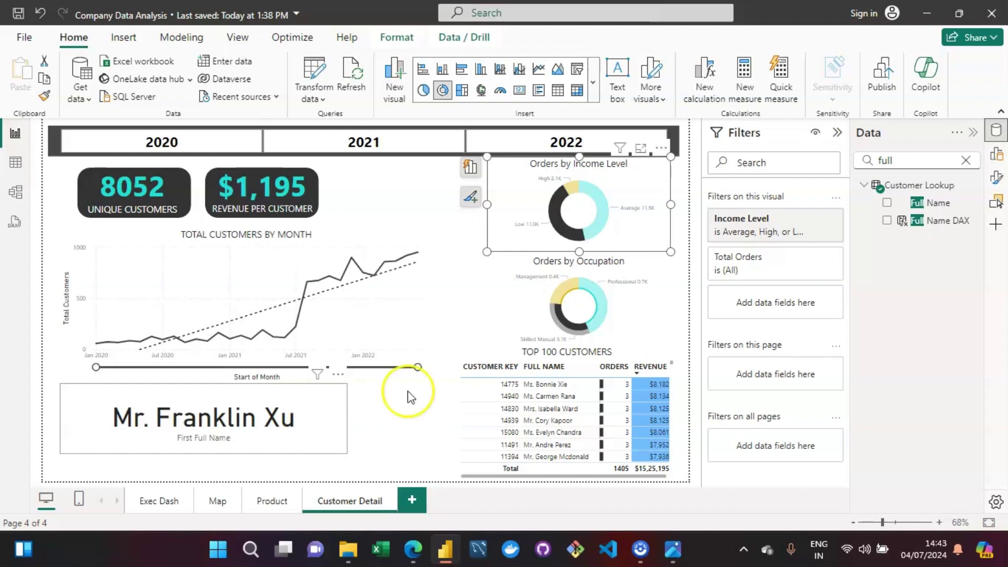
left_click(440, 405)
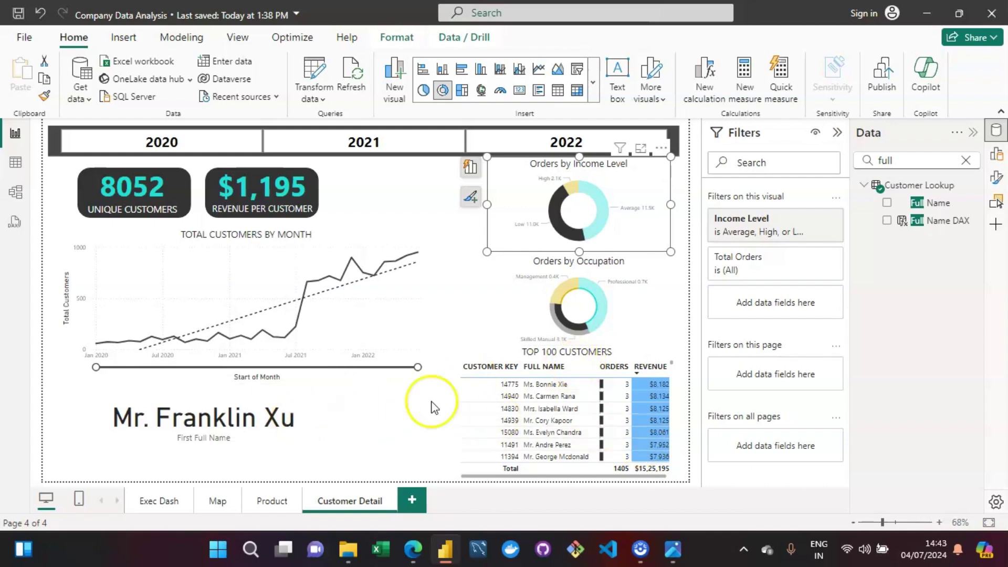
left_click(468, 409)
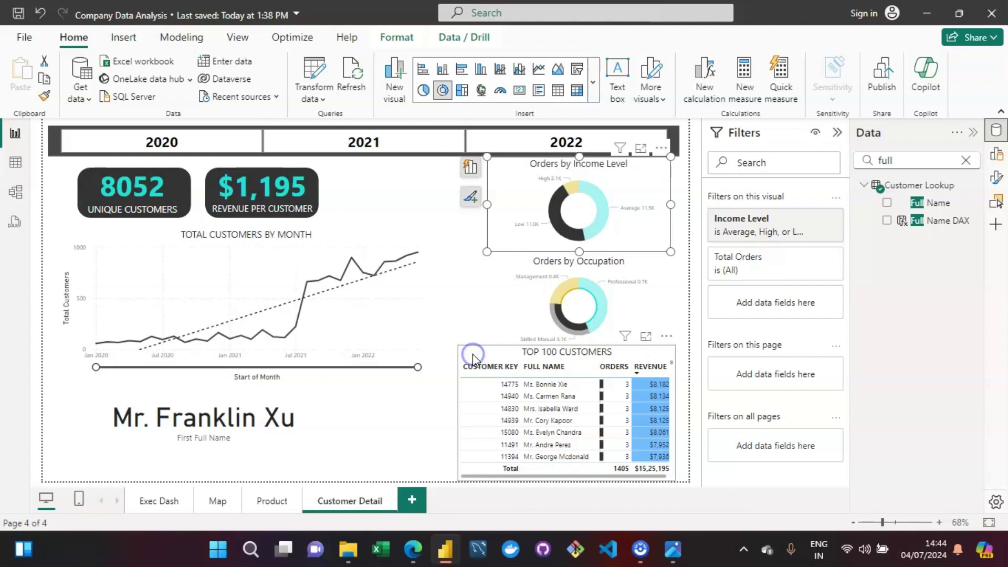
- Change the TOP 100 CUSTOMERS table's FULL NAME filter to advanced filtering, matching exactly the customer's full name shown on the card, and apply it
left_click(473, 354)
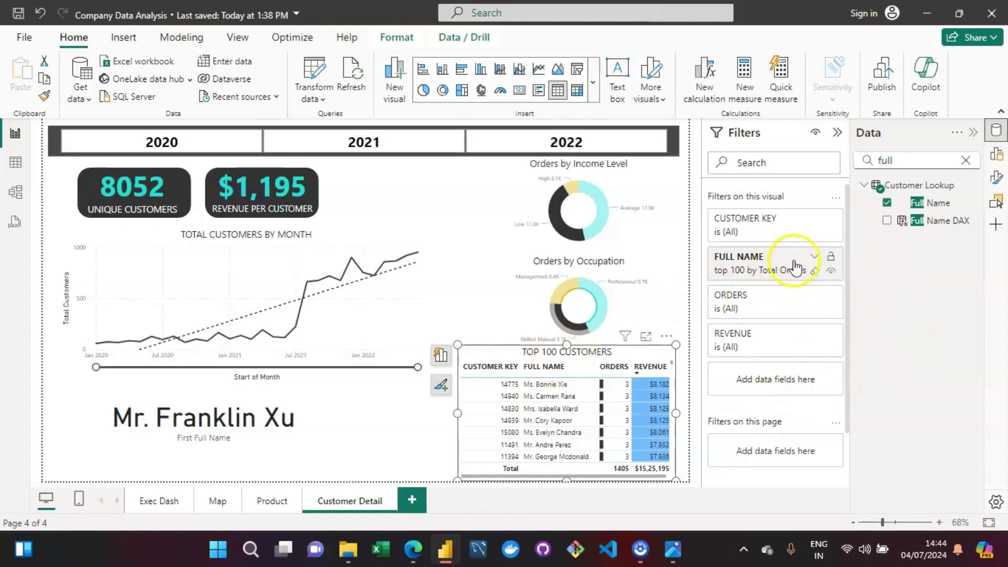
left_click(814, 258)
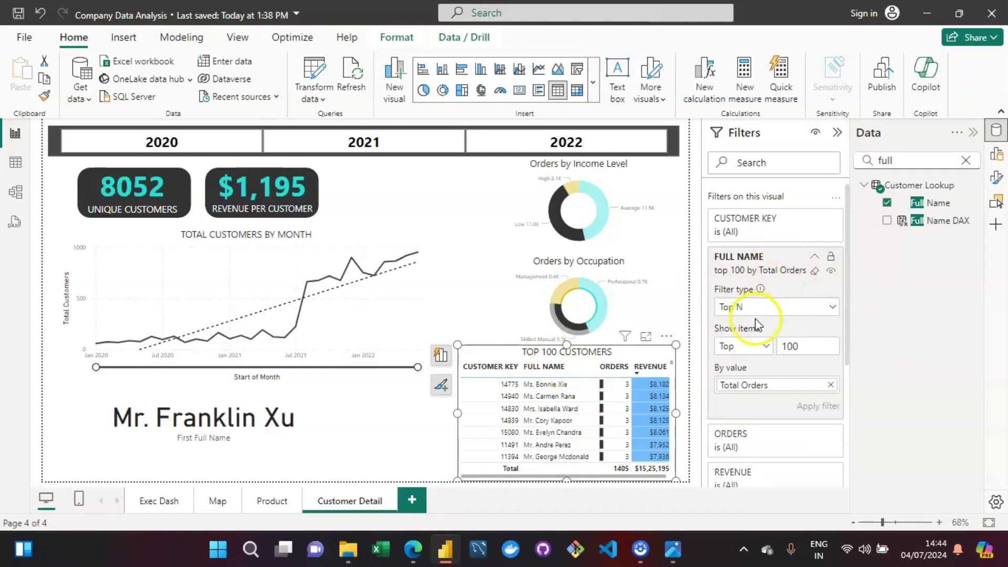
left_click(825, 310)
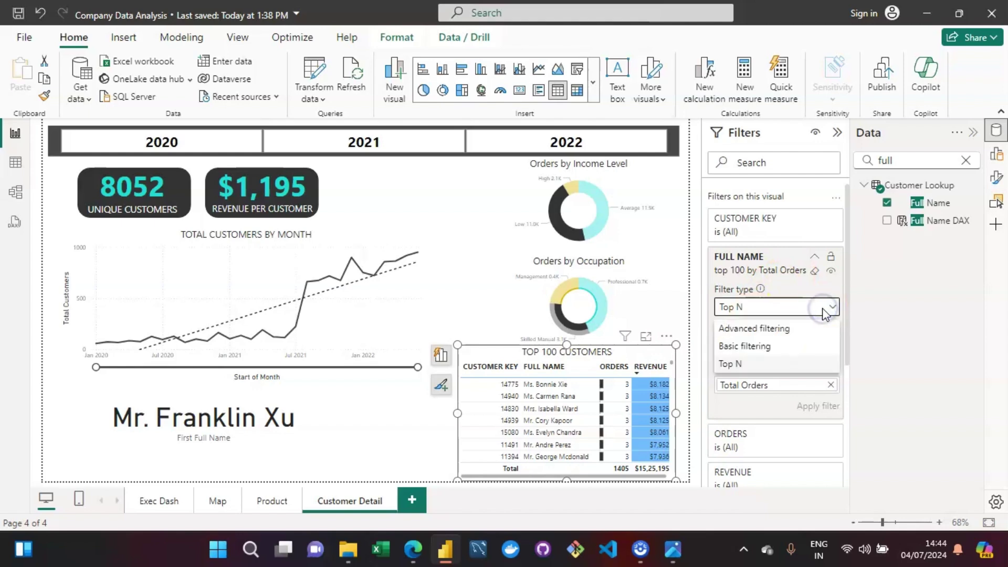
left_click(782, 328)
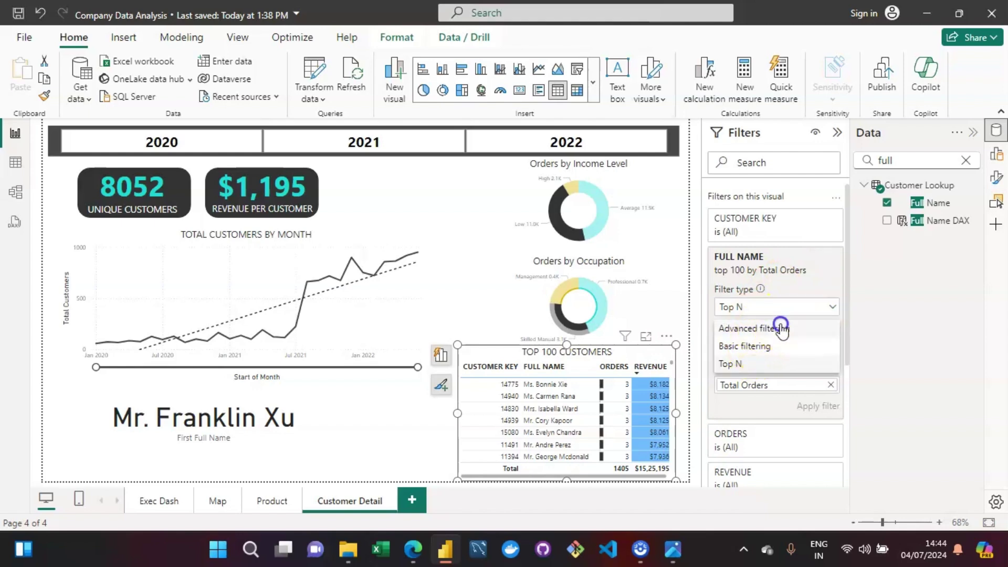
left_click(786, 349)
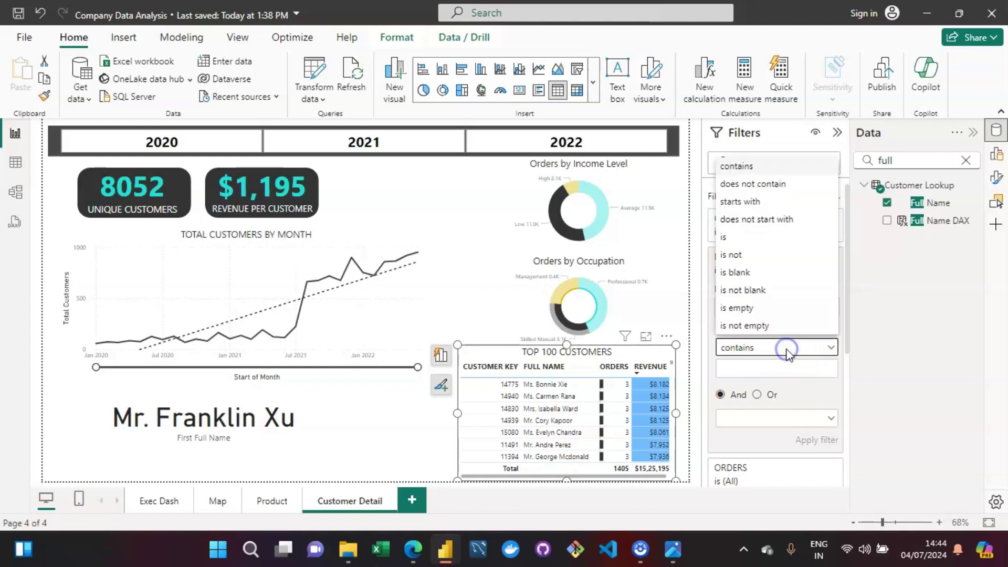
left_click(746, 239)
left_click(746, 365)
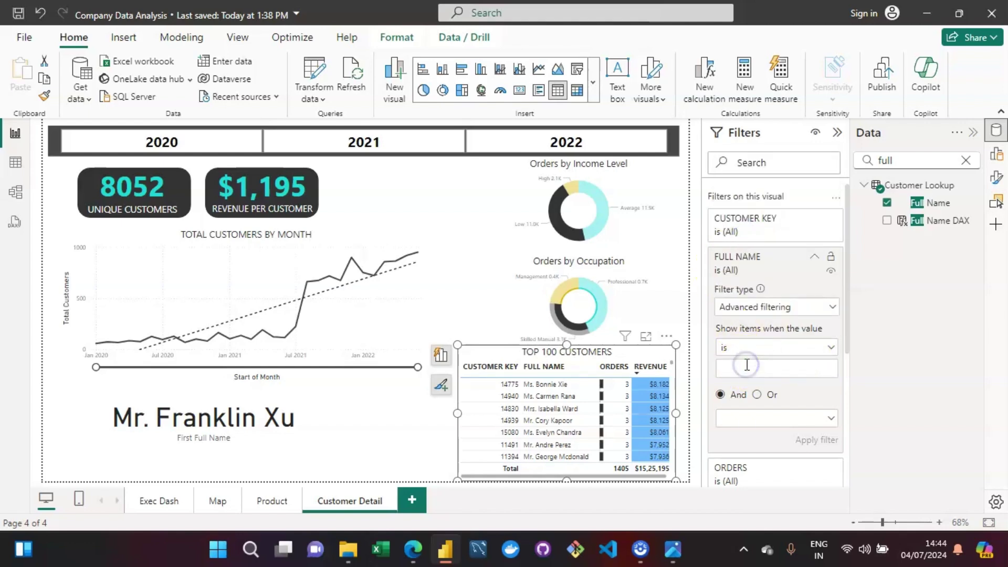
type("Mr. Franklin X")
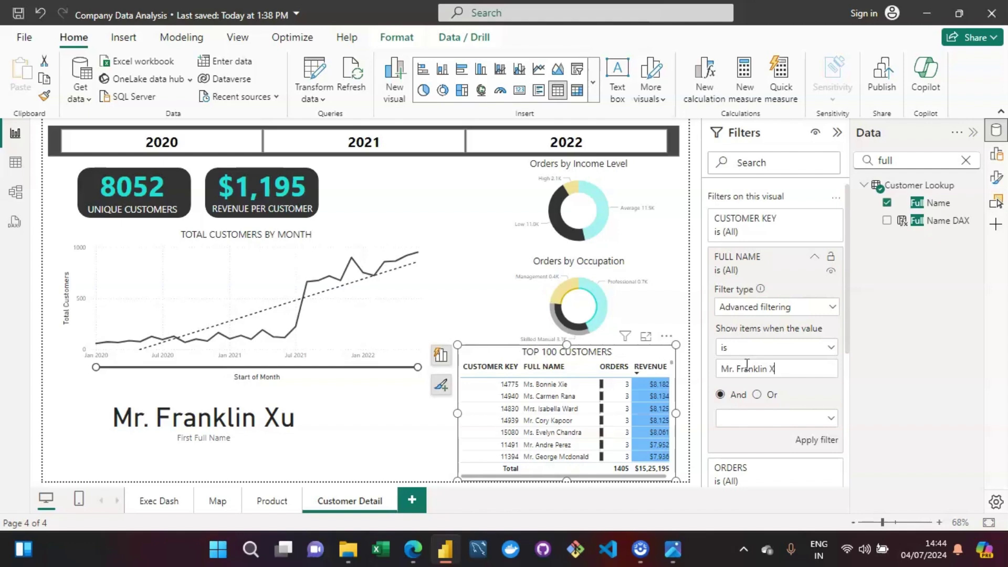
type("u")
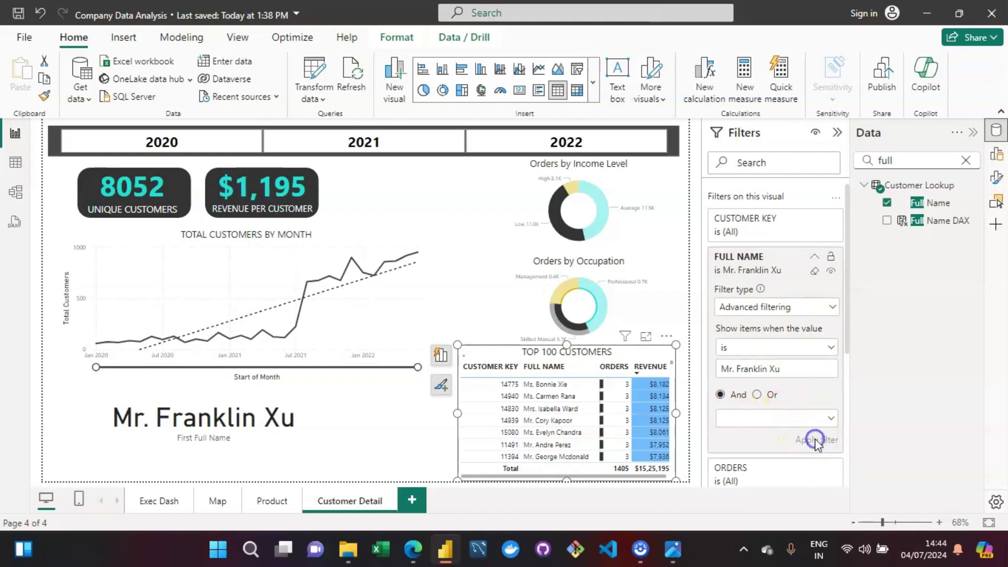
left_click(815, 440)
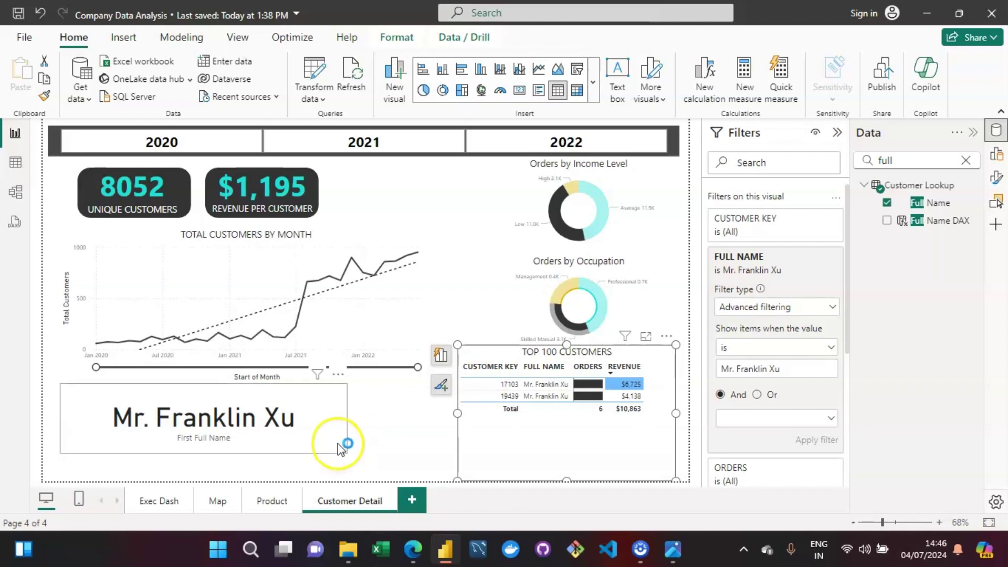
- Remove the Full Name Top N filter from the customer name card and add CustomerKey as a filter on that visual
left_click(325, 433)
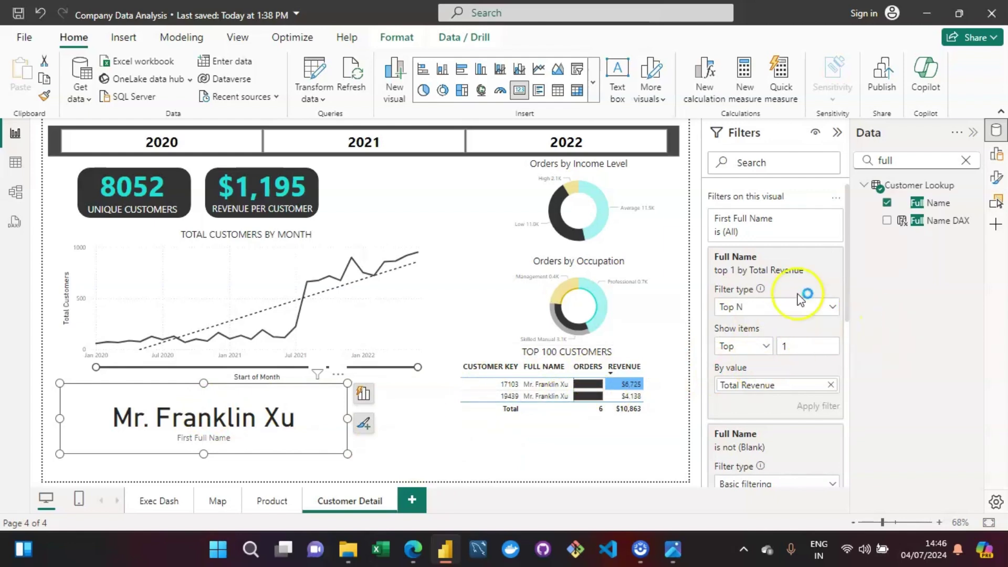
left_click(815, 256)
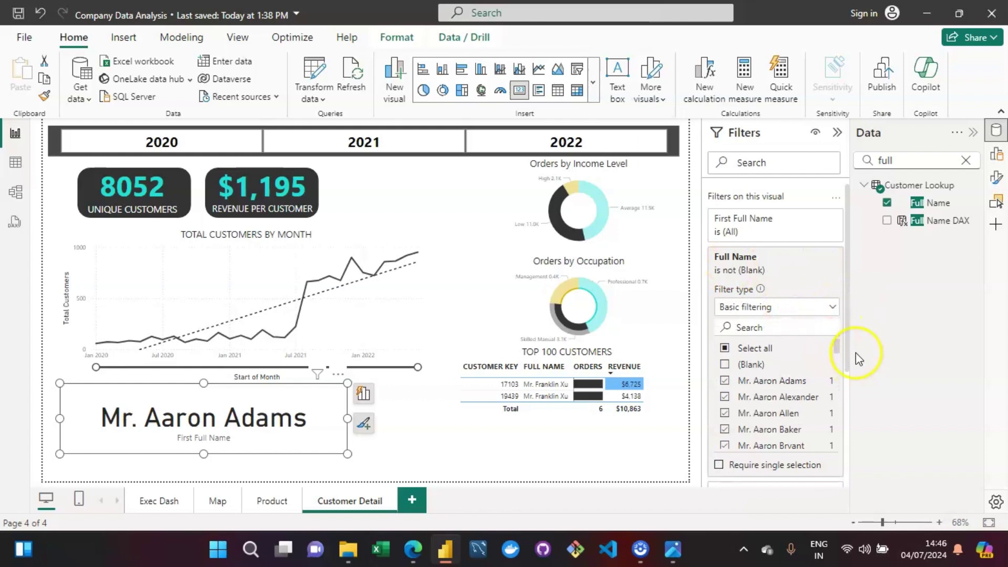
left_click(967, 159)
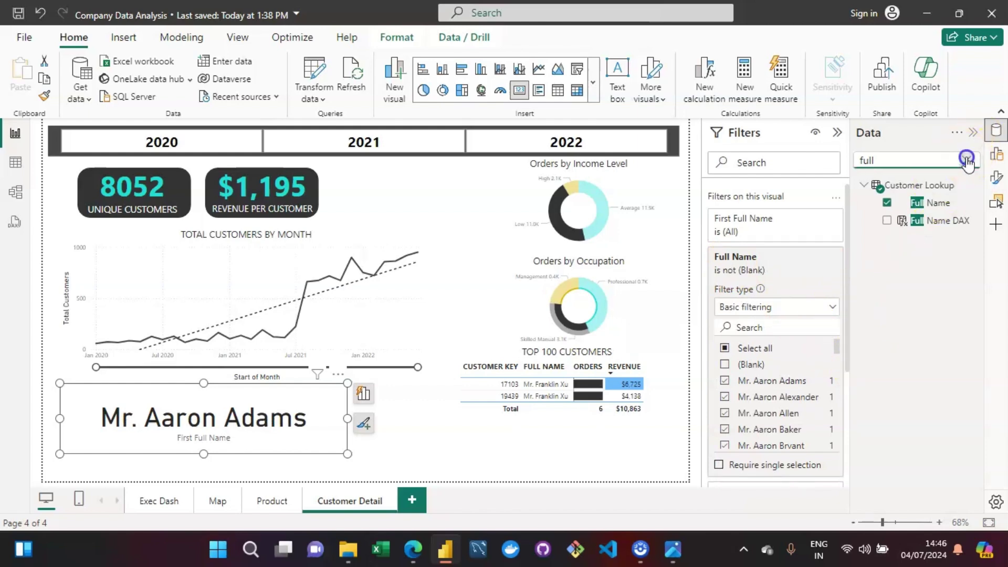
type("cust")
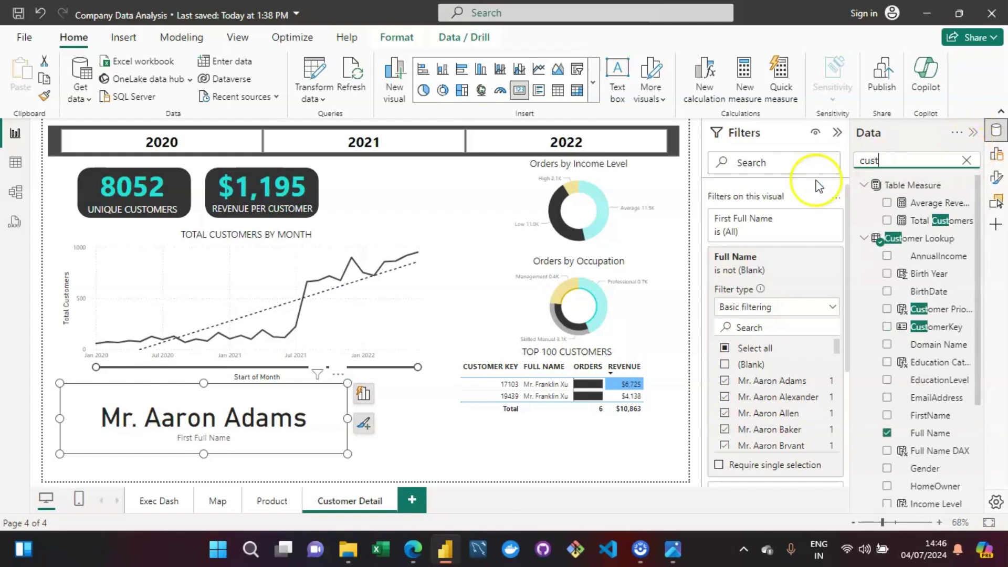
type("omer")
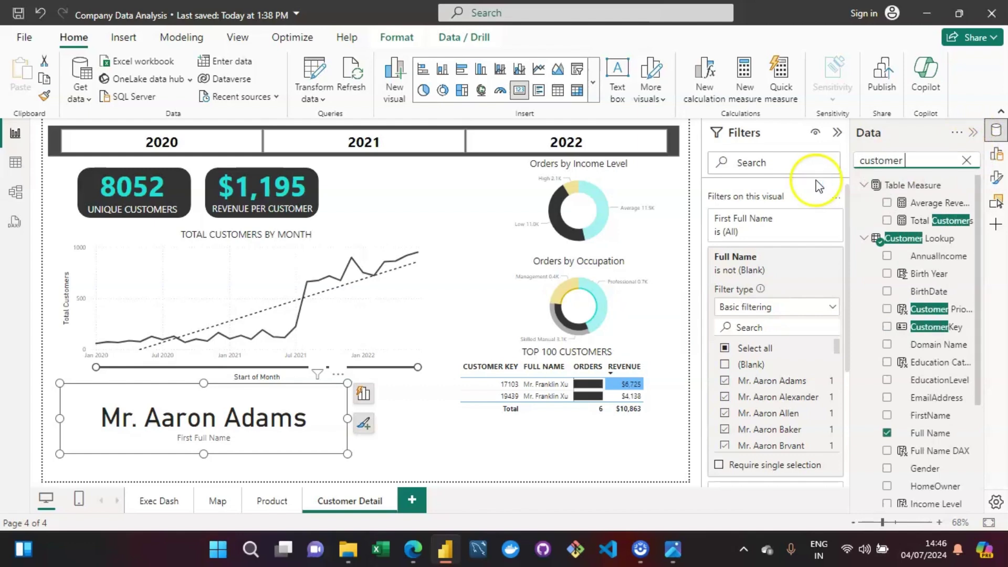
left_click(929, 330)
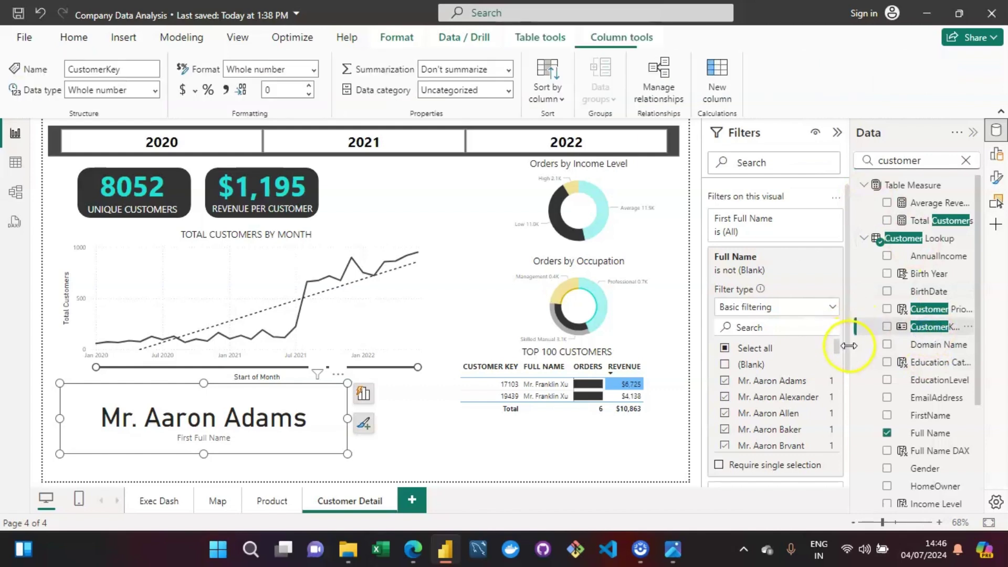
left_click_drag(844, 343, 846, 412)
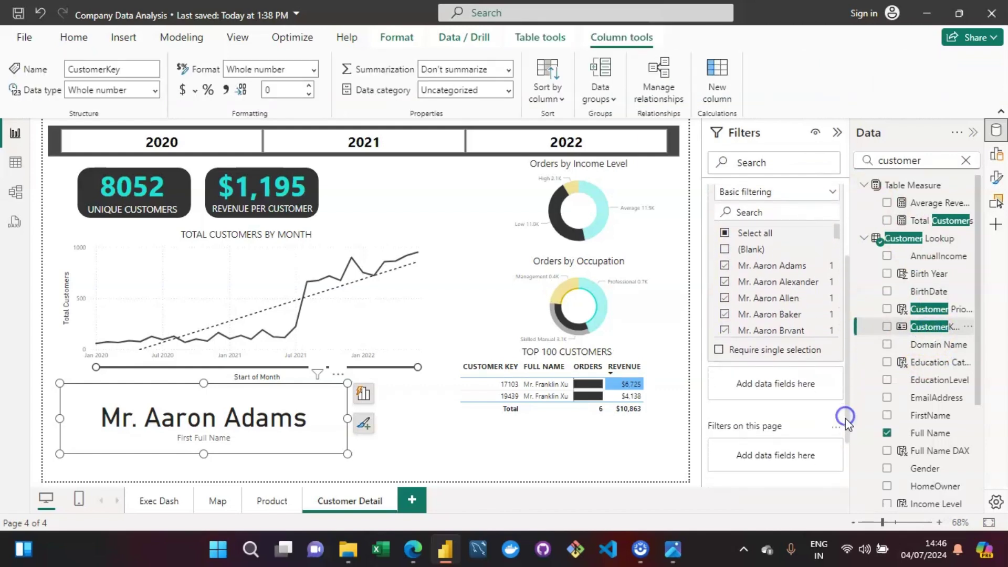
left_click(931, 330)
left_click_drag(931, 330, 791, 394)
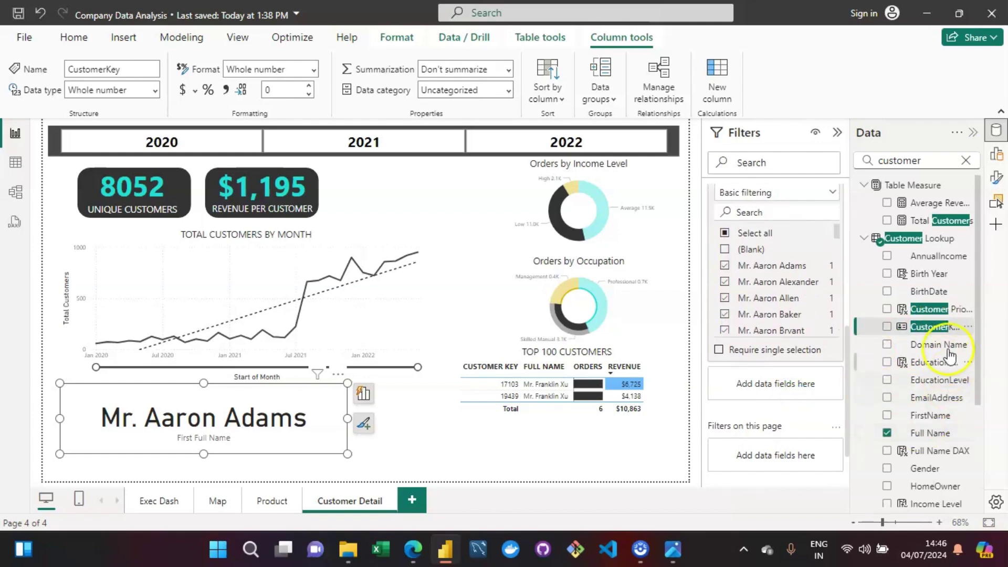
left_click_drag(916, 326, 795, 389)
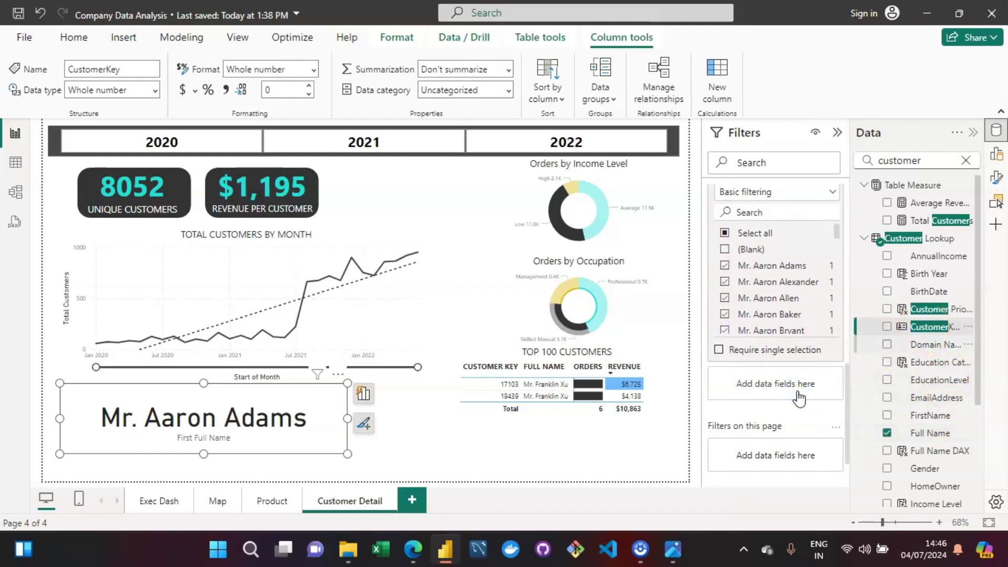
left_click_drag(917, 330, 850, 249)
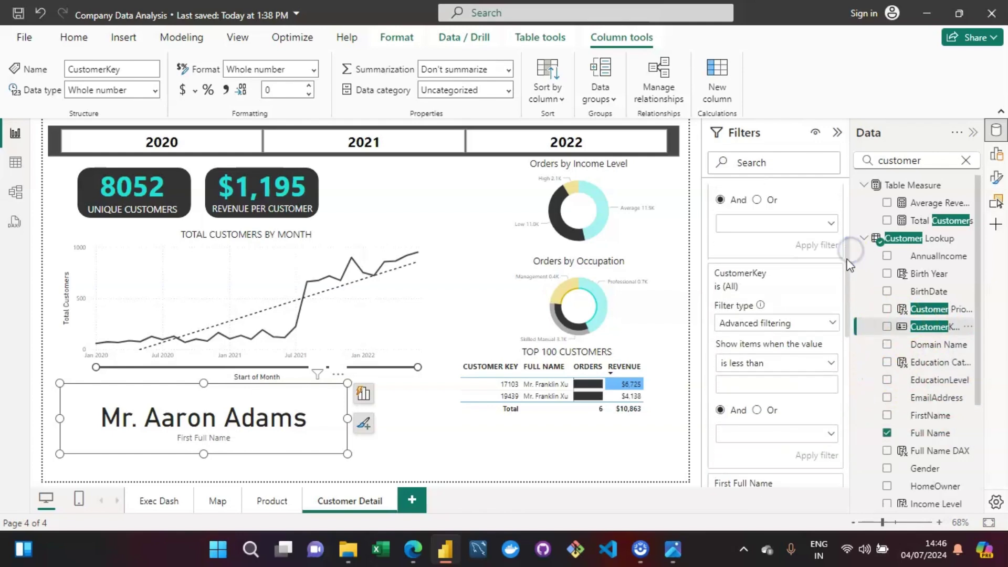
- Set the card's CustomerKey filter to Top N, showing the top 1 item by Total Revenue, and apply it
left_click(788, 330)
left_click(792, 325)
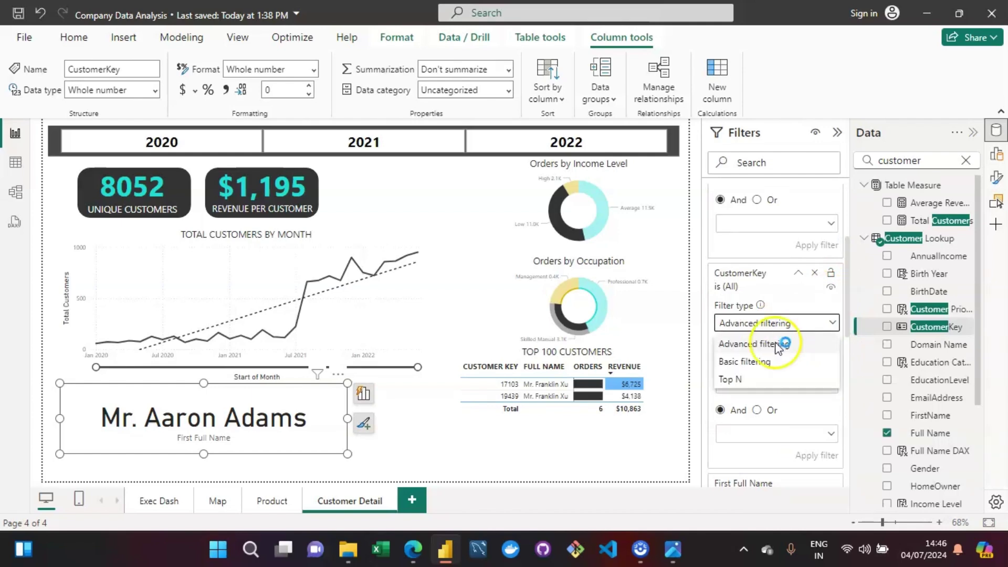
left_click(754, 380)
left_click(810, 361)
type("1")
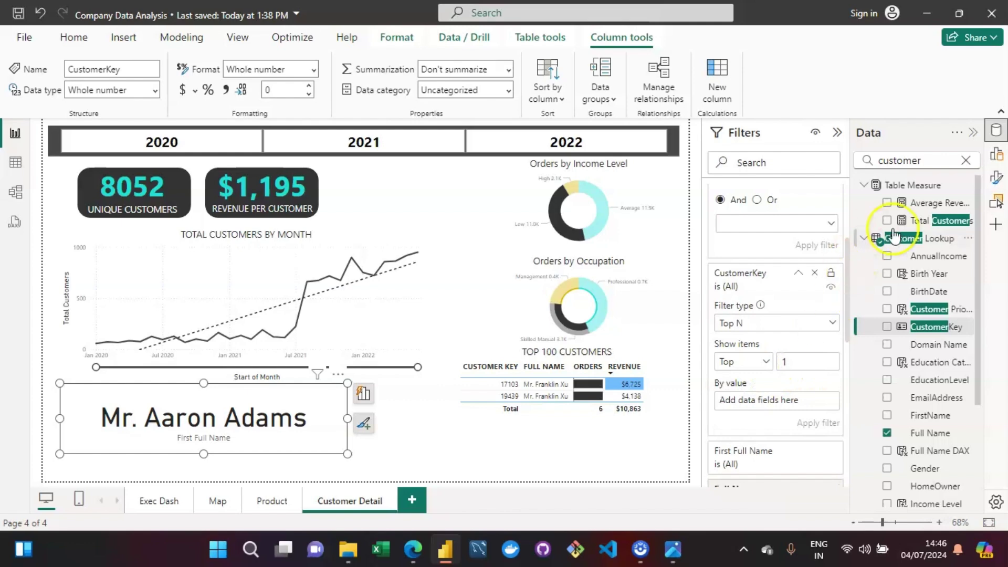
left_click(966, 166)
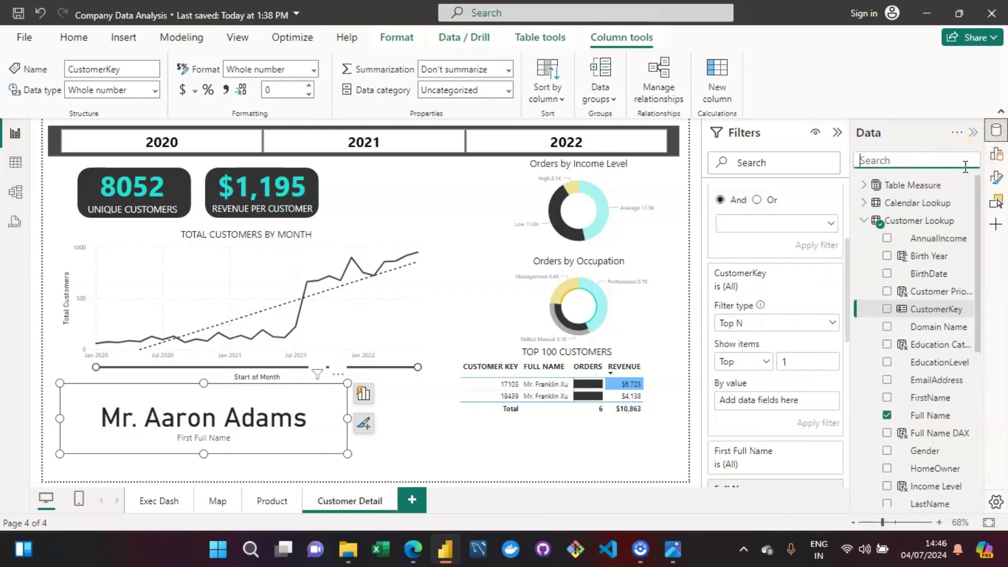
type("total")
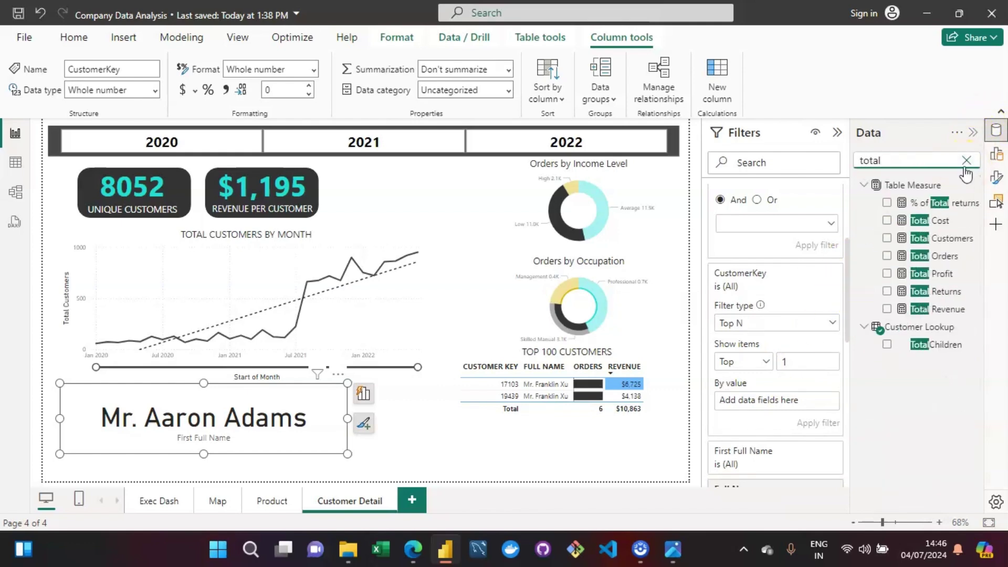
left_click_drag(943, 309, 787, 406)
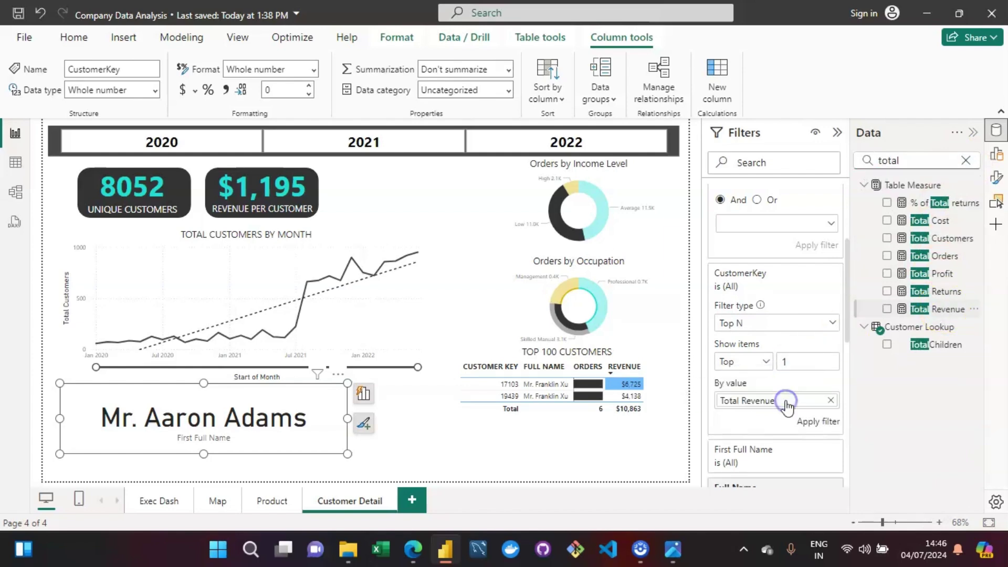
left_click(817, 421)
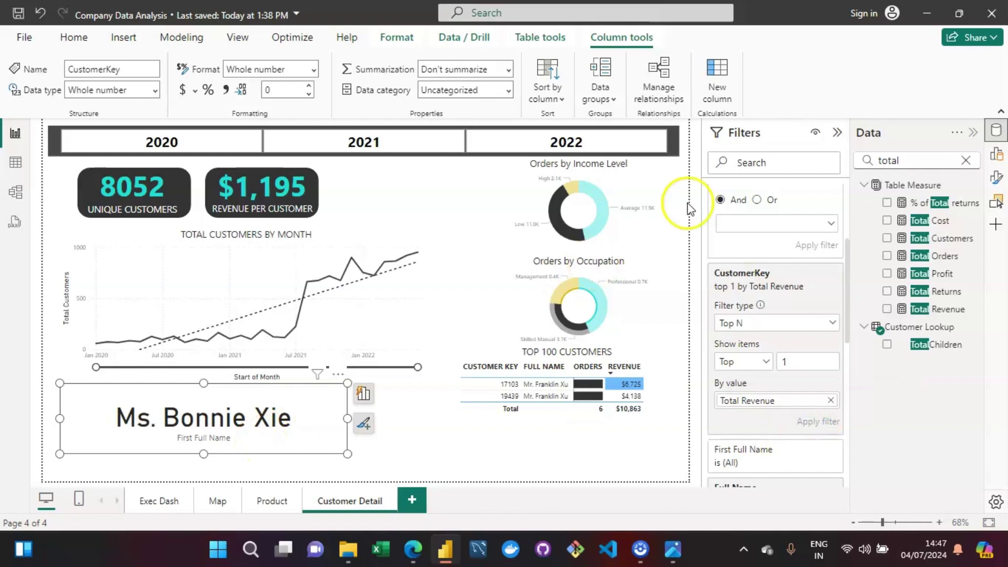
- Clear the FULL NAME filter from the TOP 100 CUSTOMERS table
left_click(661, 379)
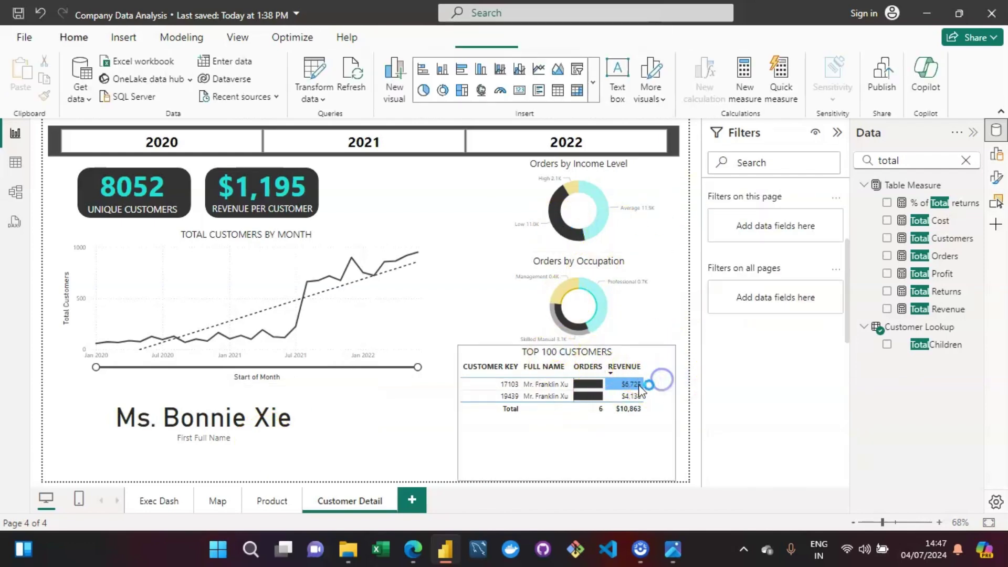
left_click(584, 449)
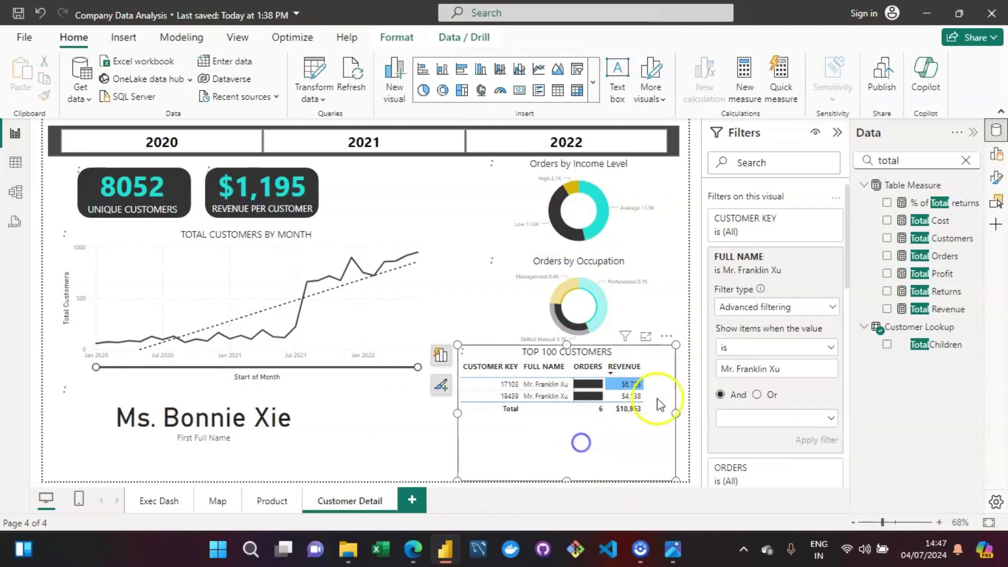
left_click(828, 262)
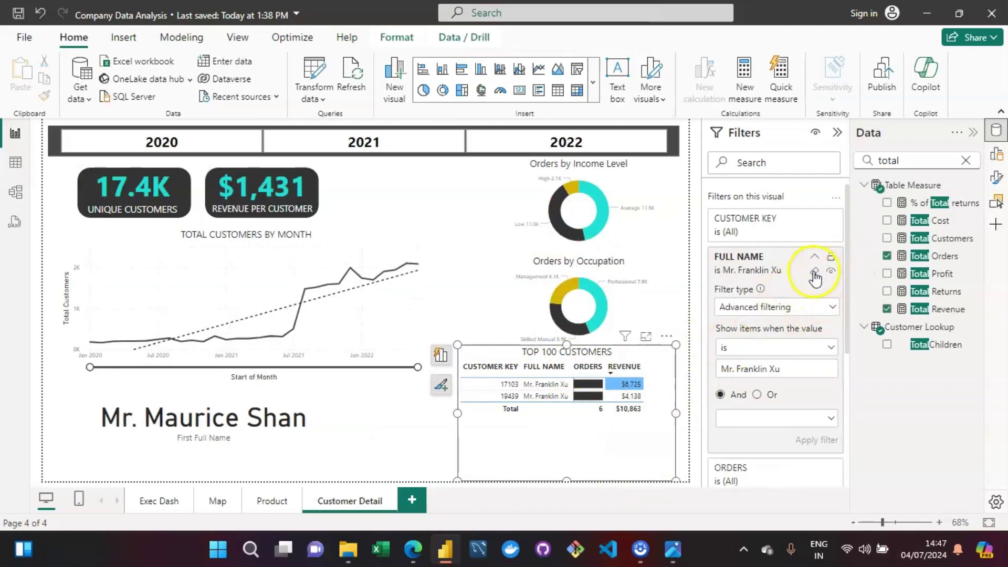
left_click(815, 270)
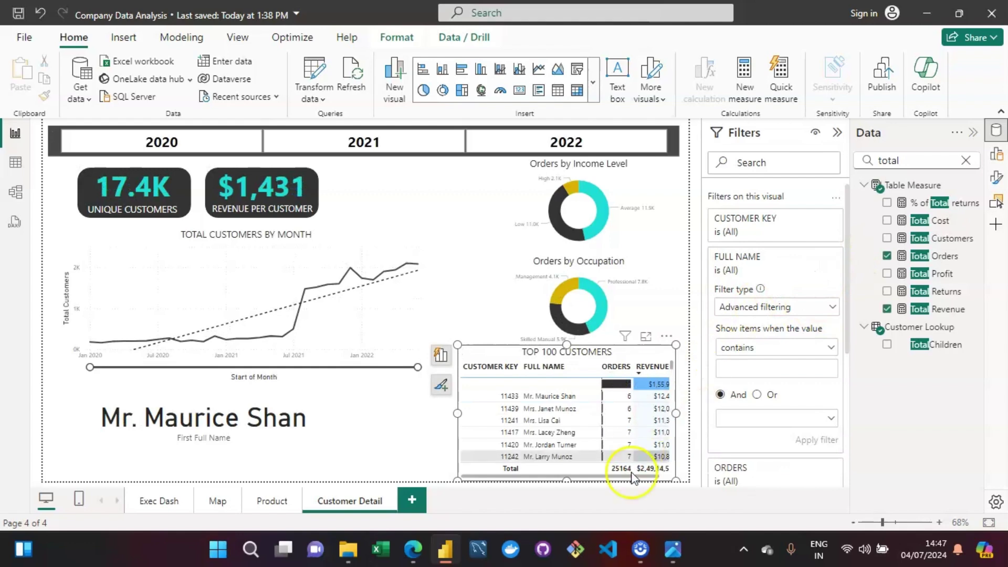
- Compare card and table with the Low segment of Orders by Income Level cross-filtered, clear the selection, and review the assignment's key objectives
left_click(275, 440)
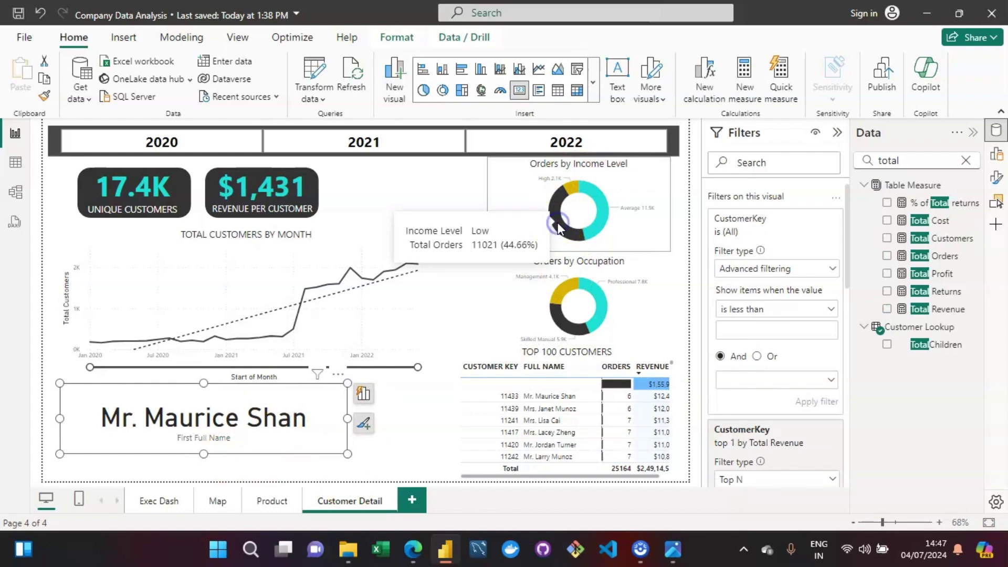
left_click(557, 225)
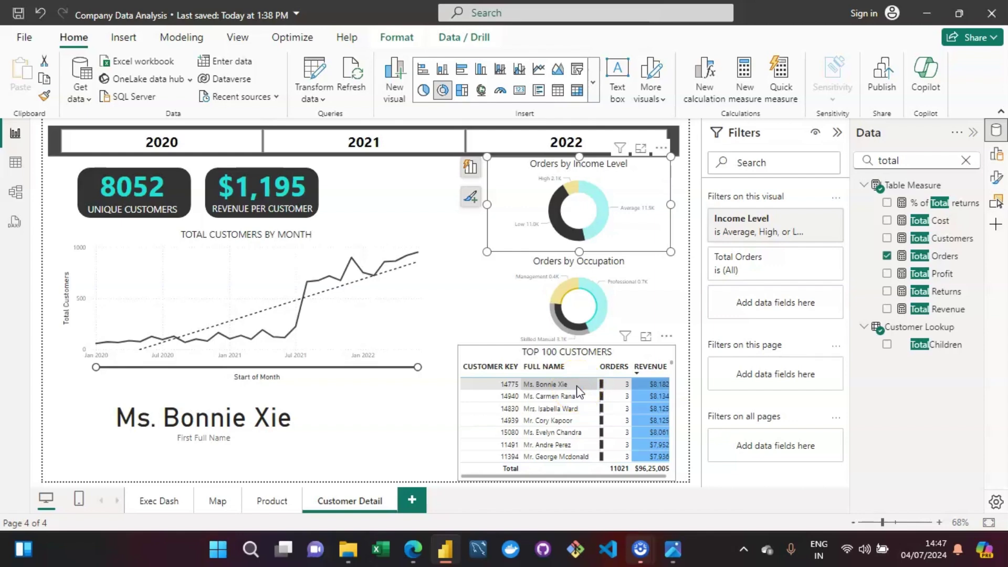
left_click(332, 430)
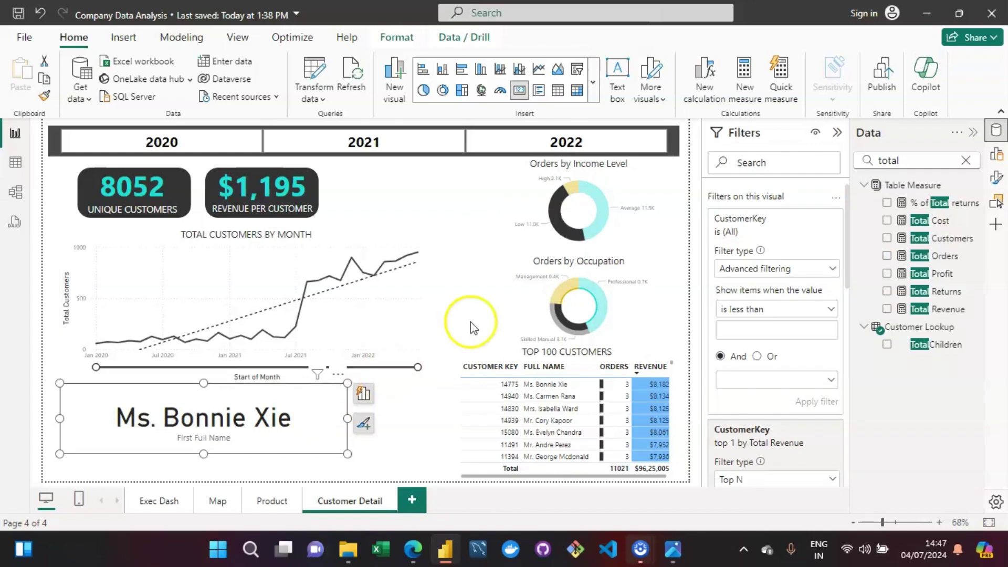
left_click(554, 209)
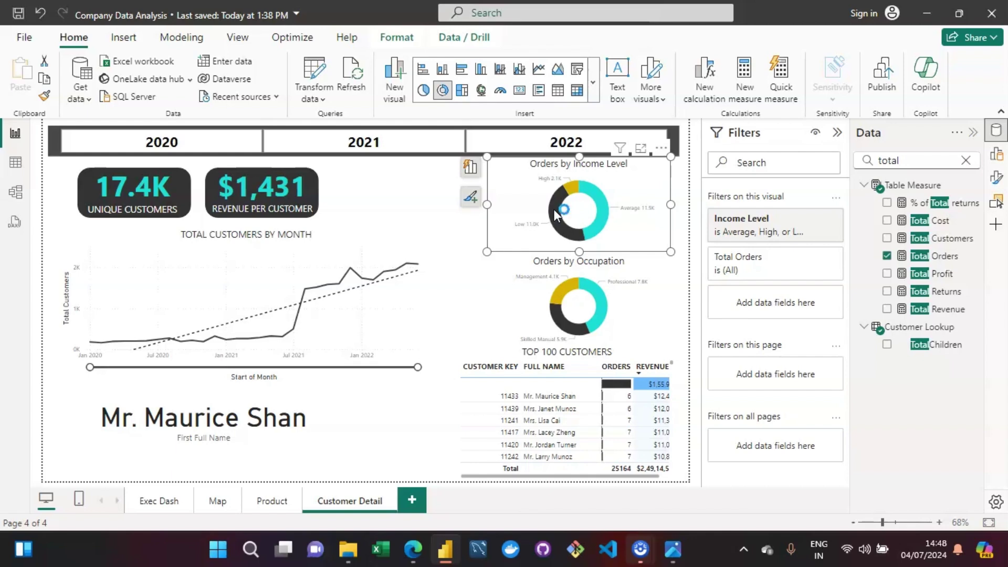
left_click(540, 228)
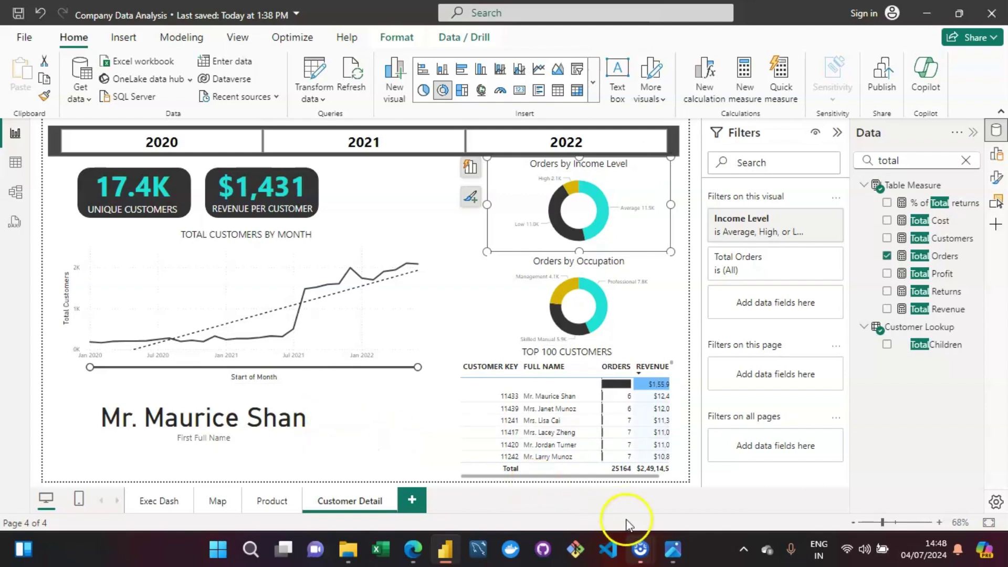
mouse_move(674, 549)
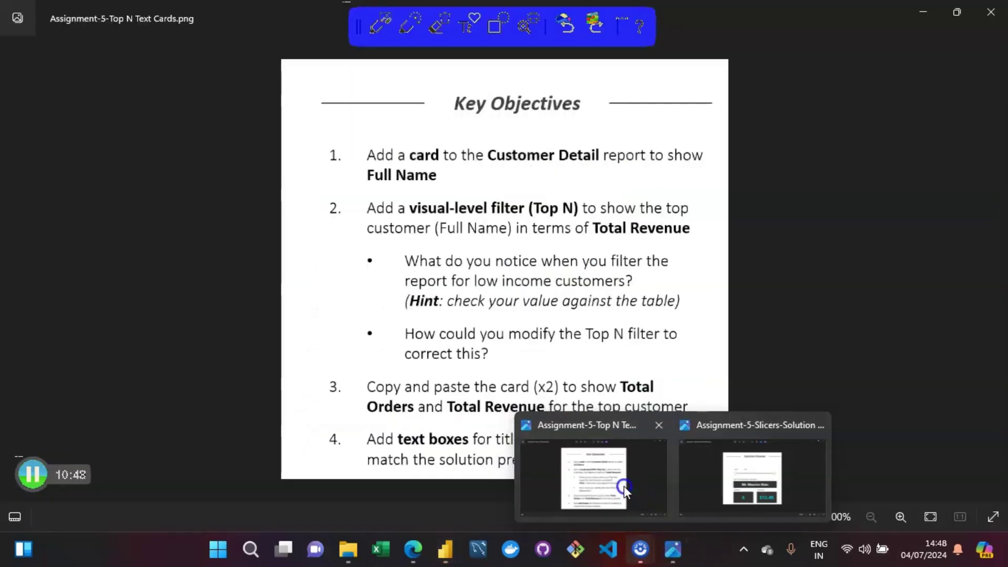
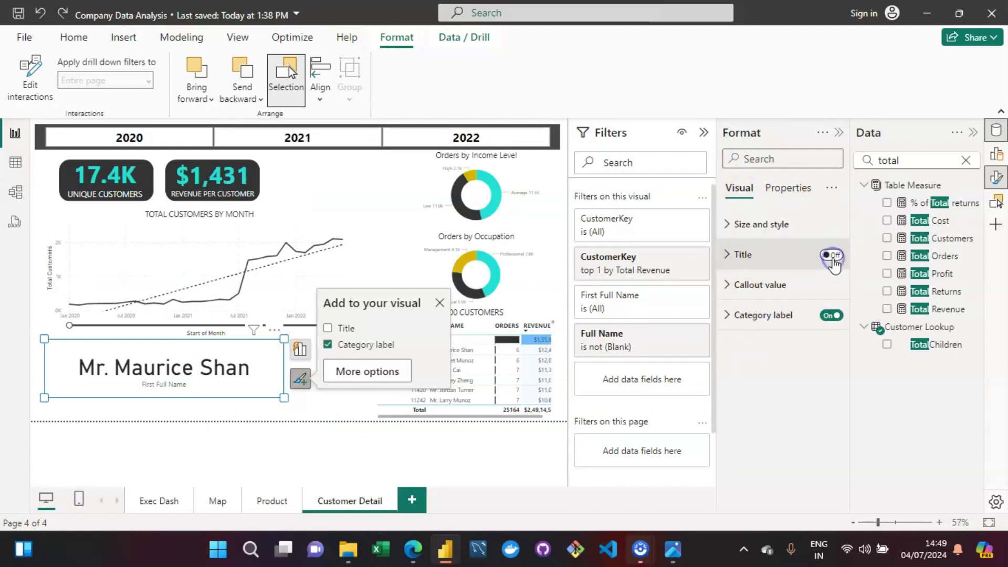
- Turn off the customer name card's category label, keep its title off, and set the callout value font size to 40
left_click(833, 257)
left_click(832, 257)
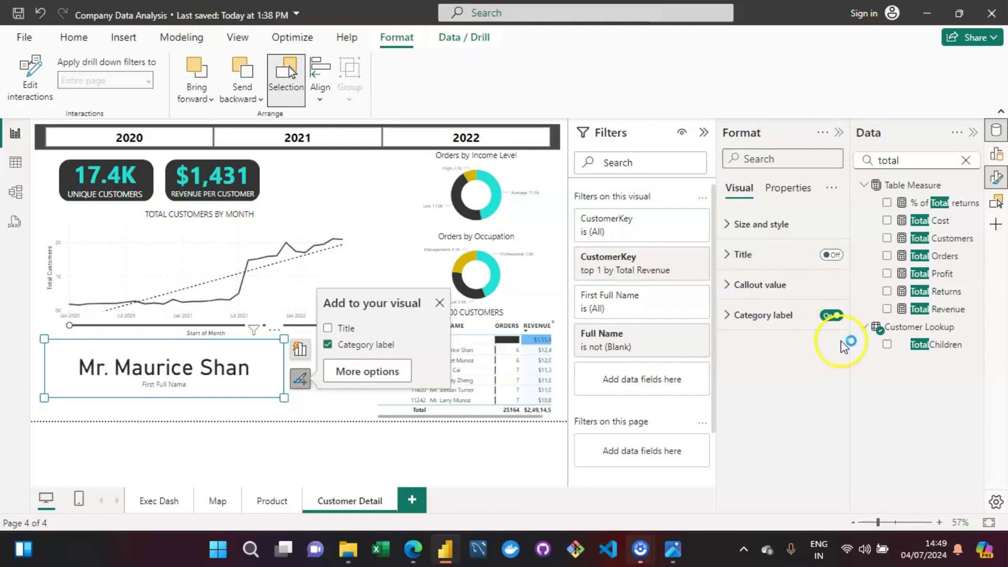
left_click(832, 315)
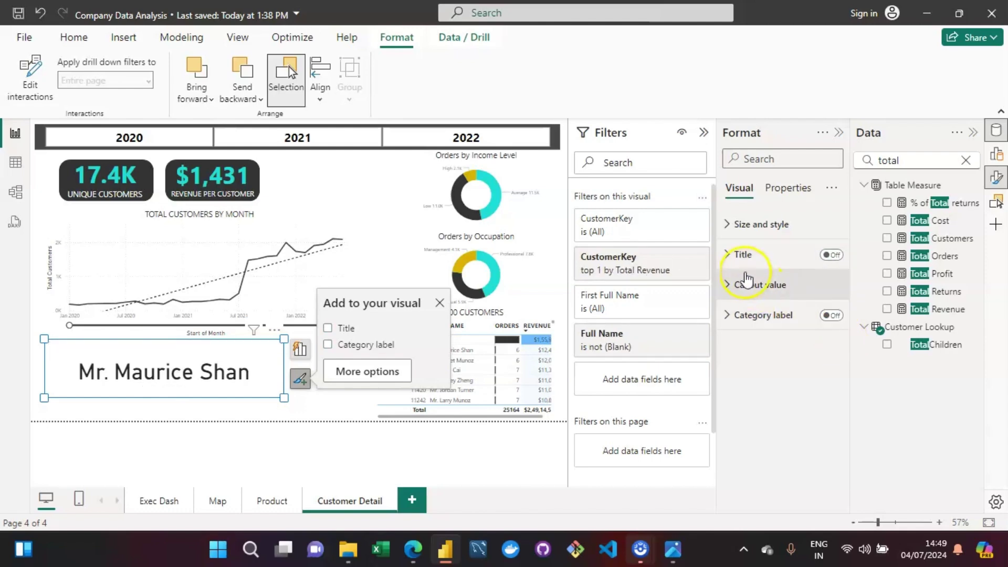
left_click(729, 286)
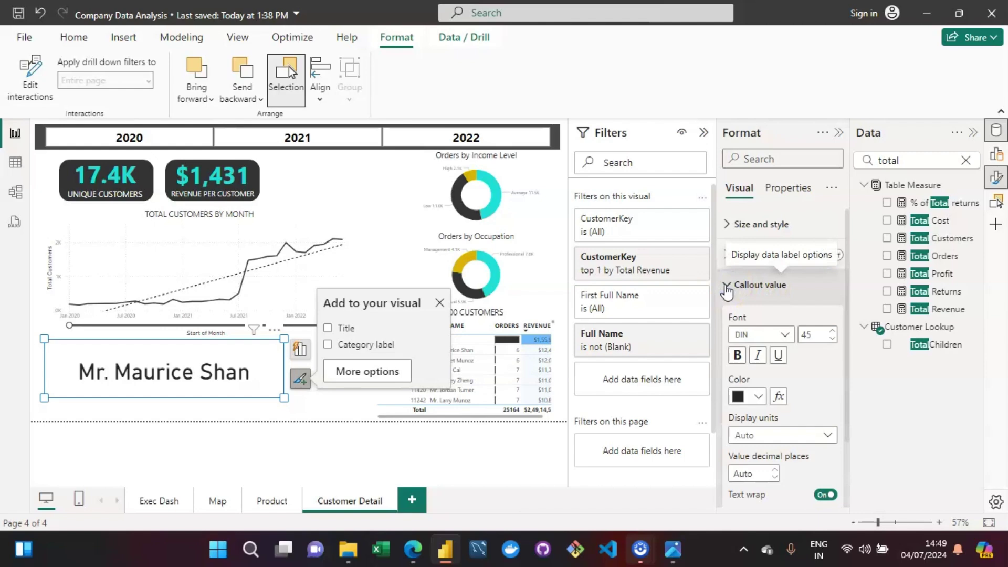
mouse_move(678, 554)
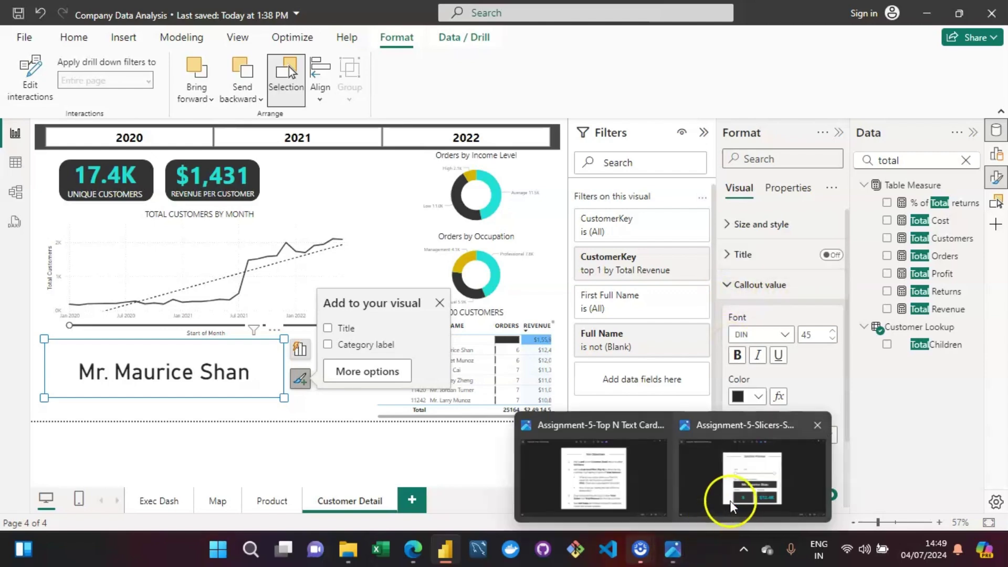
mouse_move(730, 502)
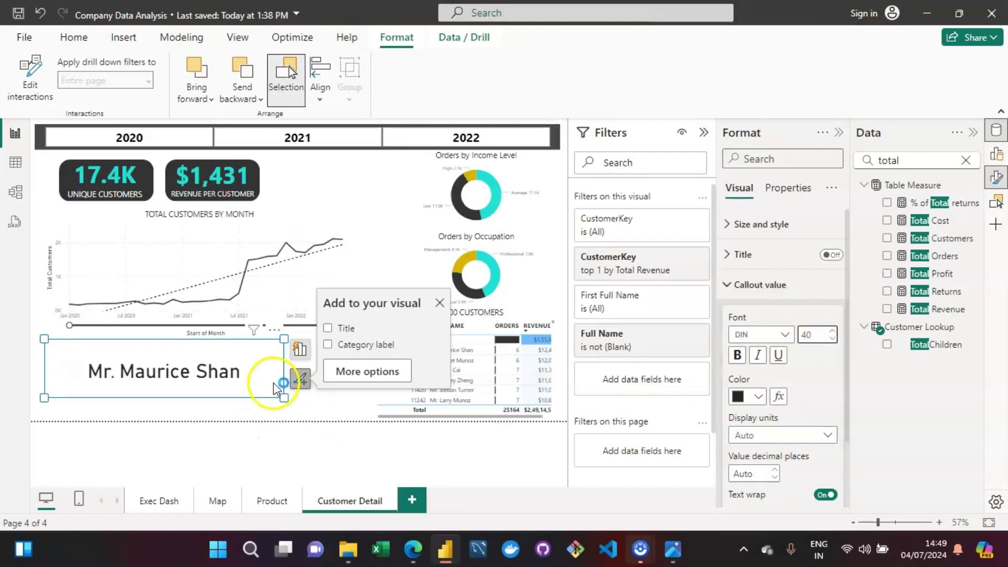
- Shrink the customer name card to fit closely around its text and move it right beneath the Total Customers by Month chart
left_click_drag(284, 399, 221, 379)
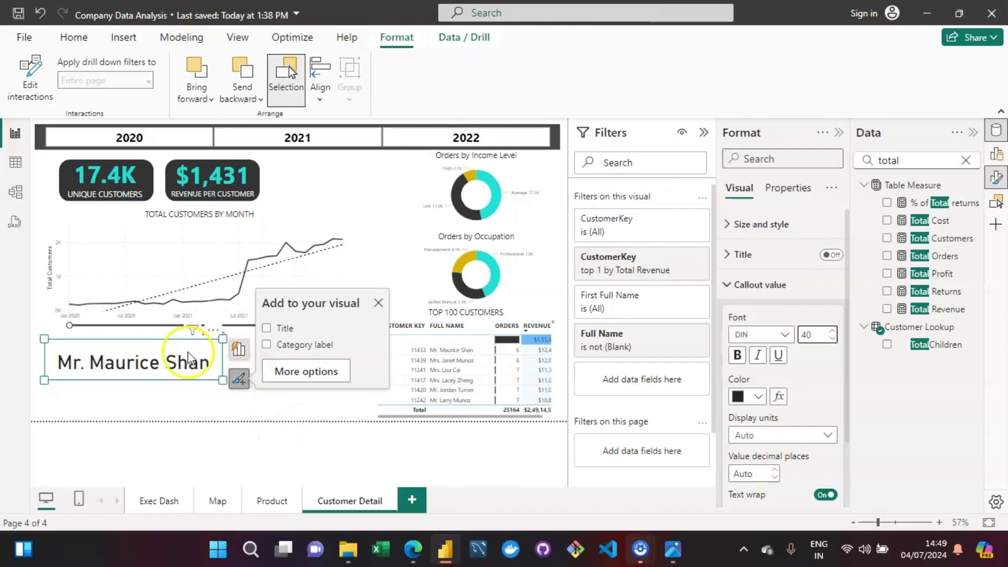
left_click_drag(217, 362, 281, 366)
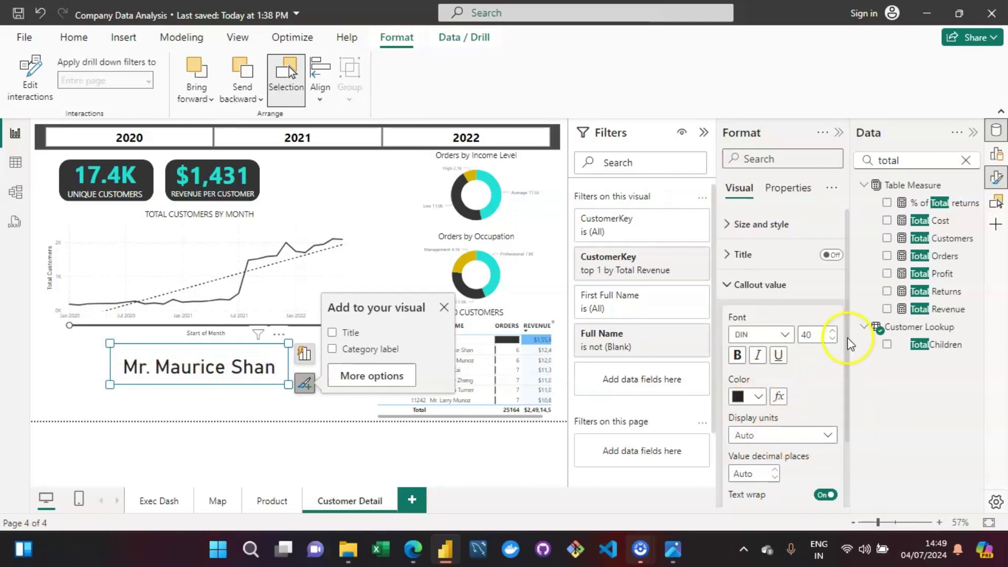
left_click_drag(846, 340, 847, 414)
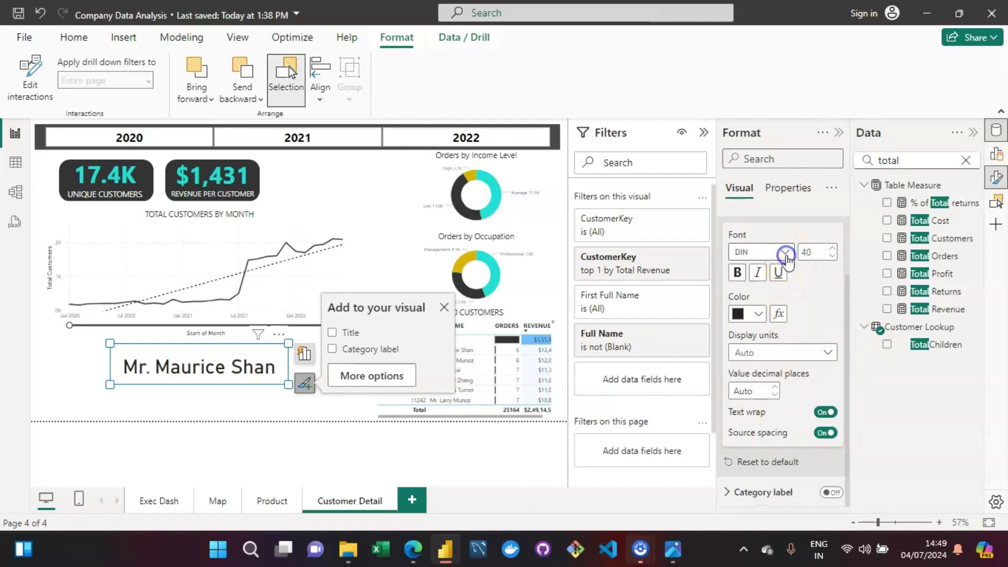
- Set the customer name card's callout value font to Segoe UI Semibold and widen the card to 450 so the name fits
left_click(786, 254)
key("s")
key("g")
left_click(768, 434)
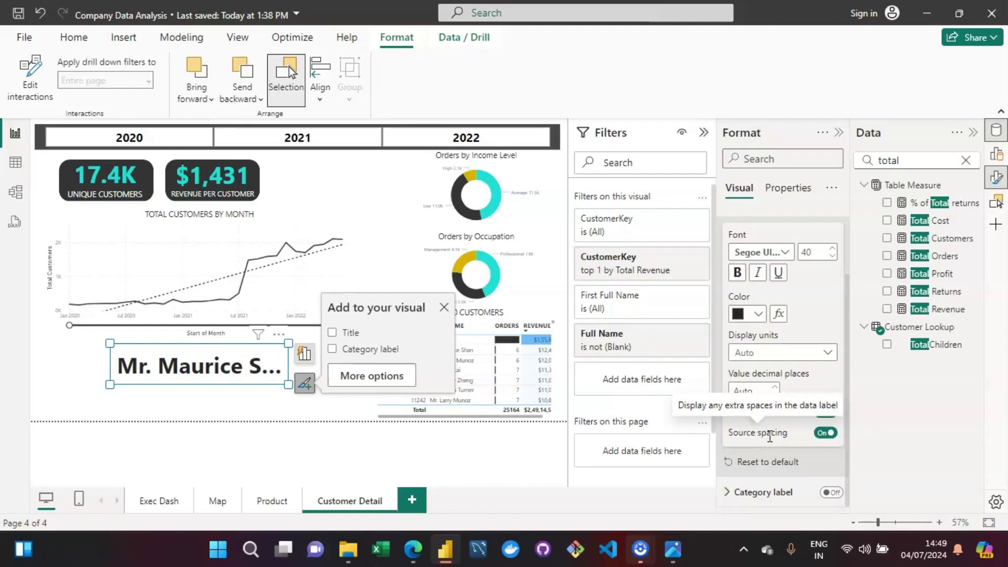
left_click(784, 253)
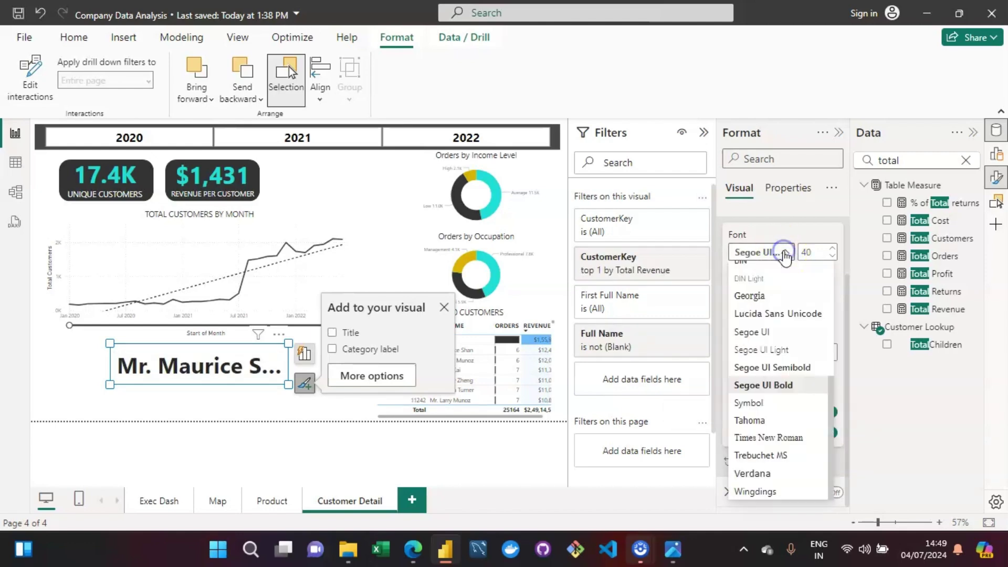
left_click(779, 367)
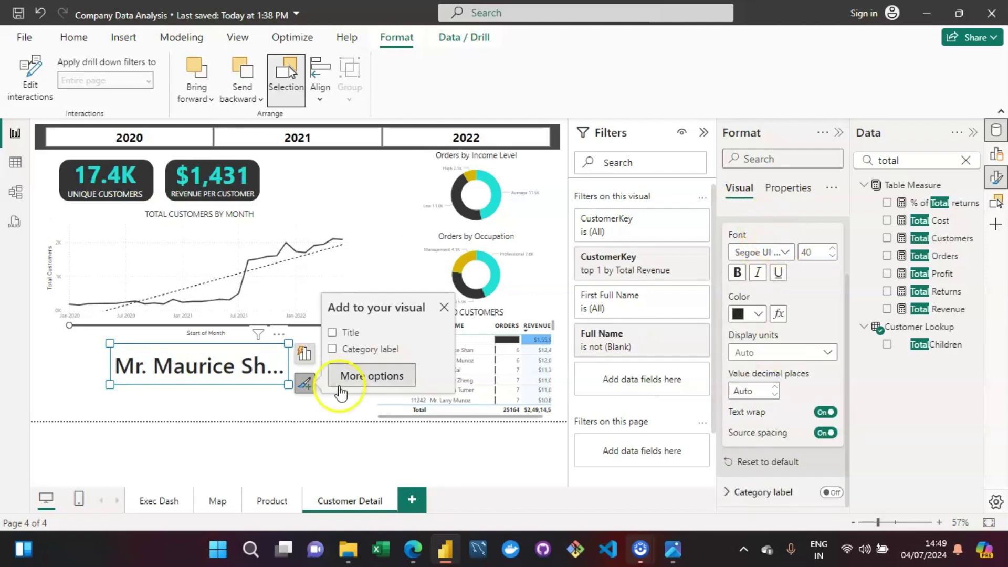
left_click_drag(286, 384, 299, 382)
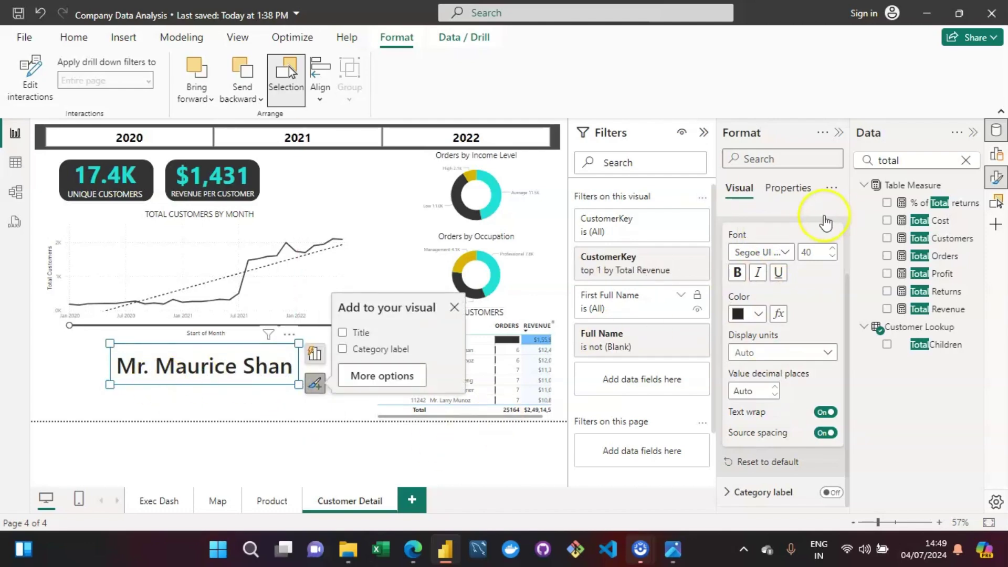
- Color the customer name card's callout value white and give the card a dark charcoal background
left_click(758, 314)
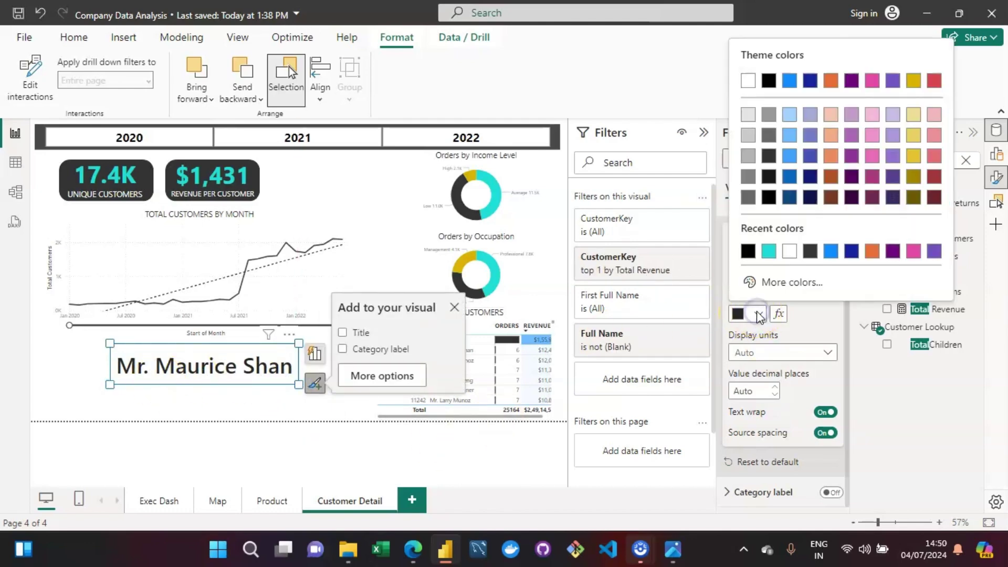
left_click(790, 253)
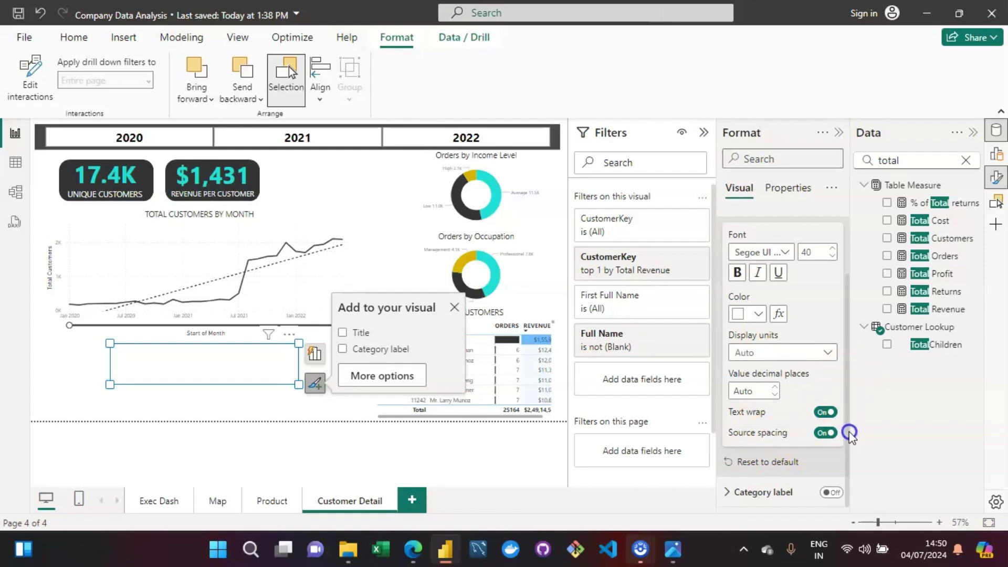
scroll(847, 427, "up", 3)
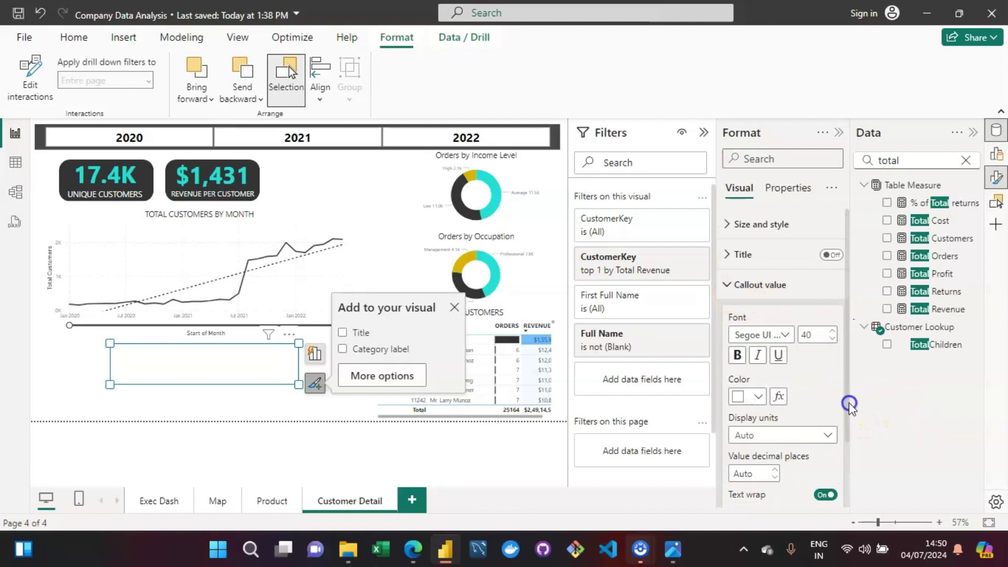
scroll(850, 404, "down", 3)
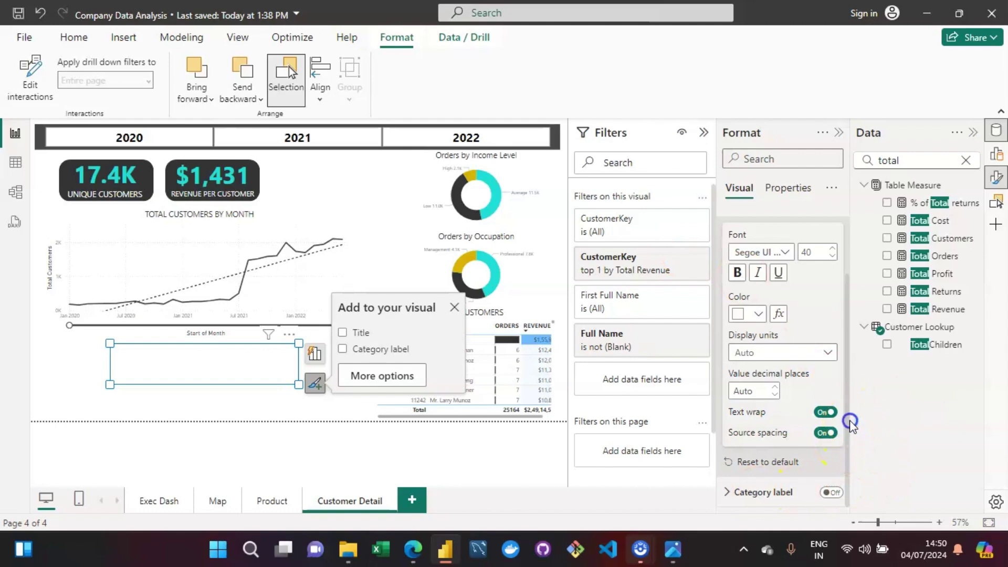
scroll(848, 391, "up", 3)
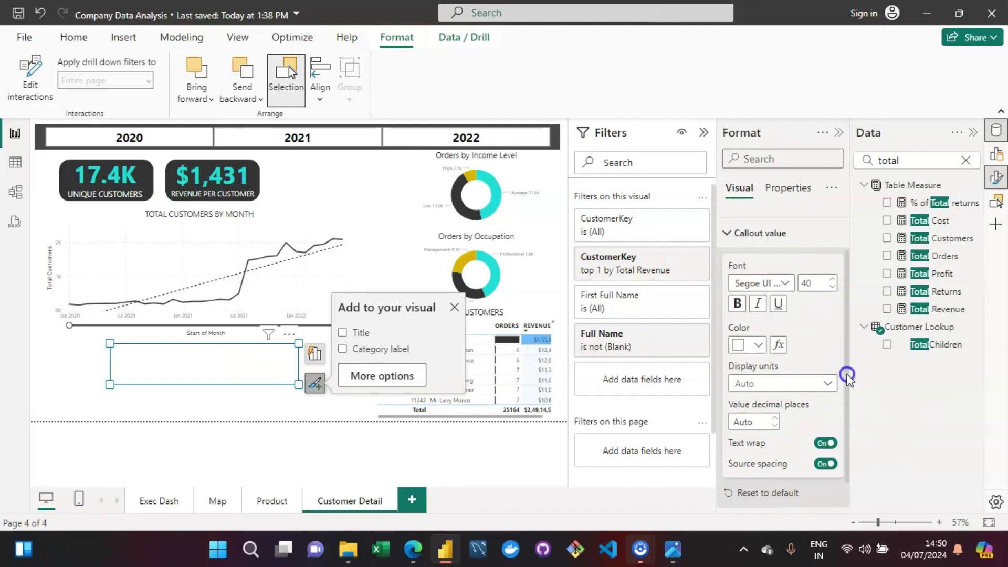
left_click(727, 286)
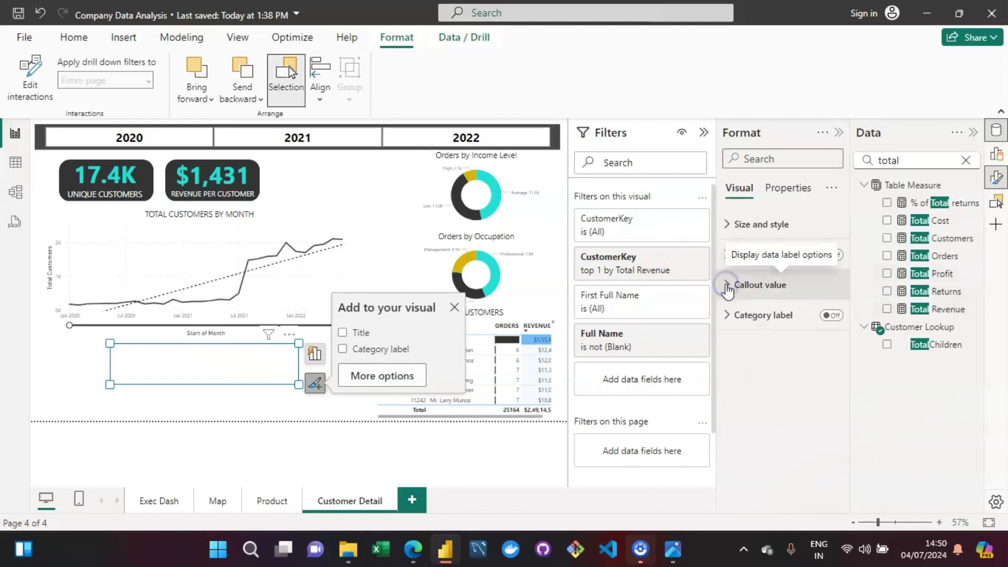
left_click(728, 226)
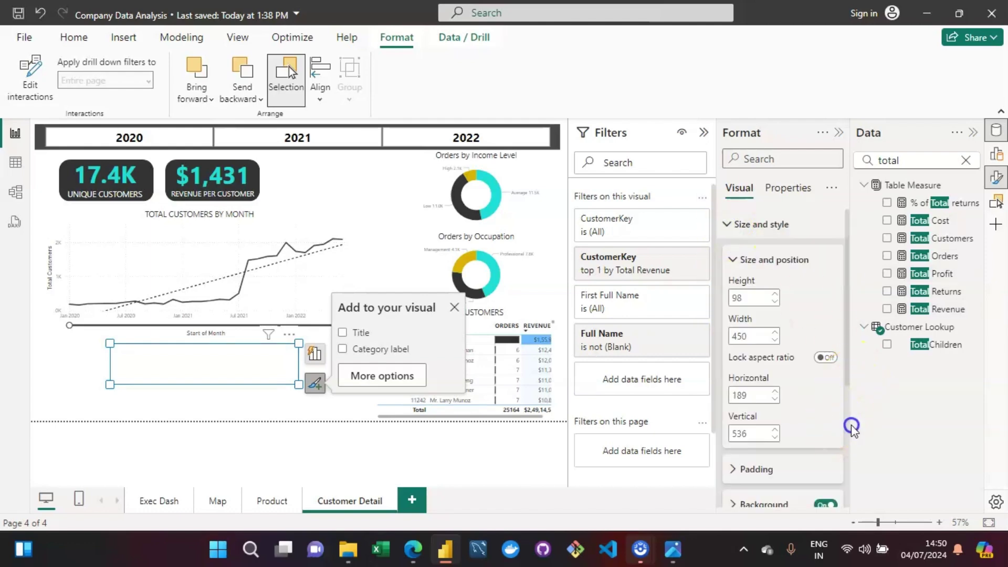
scroll(852, 427, "down", 3)
left_click(734, 380)
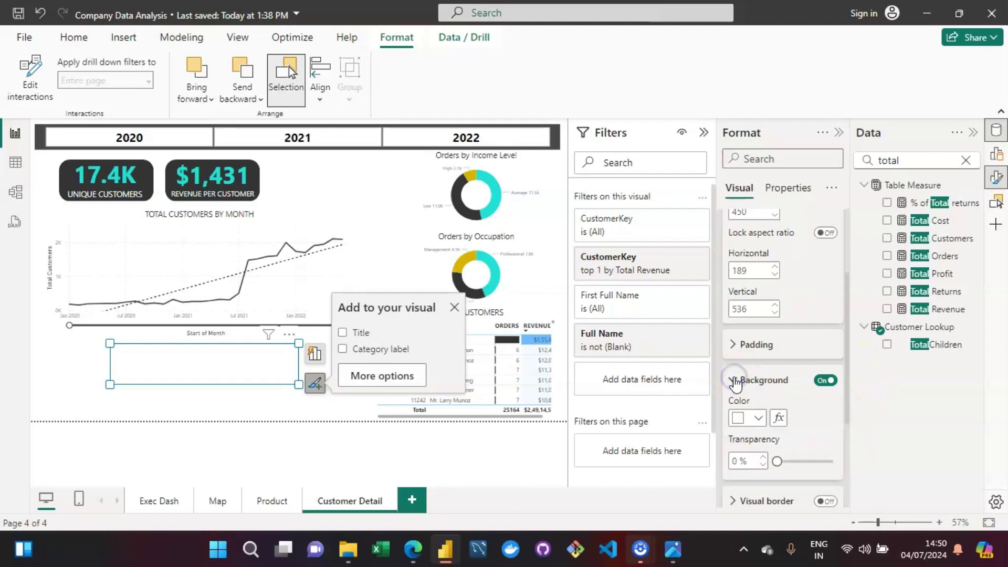
left_click(759, 418)
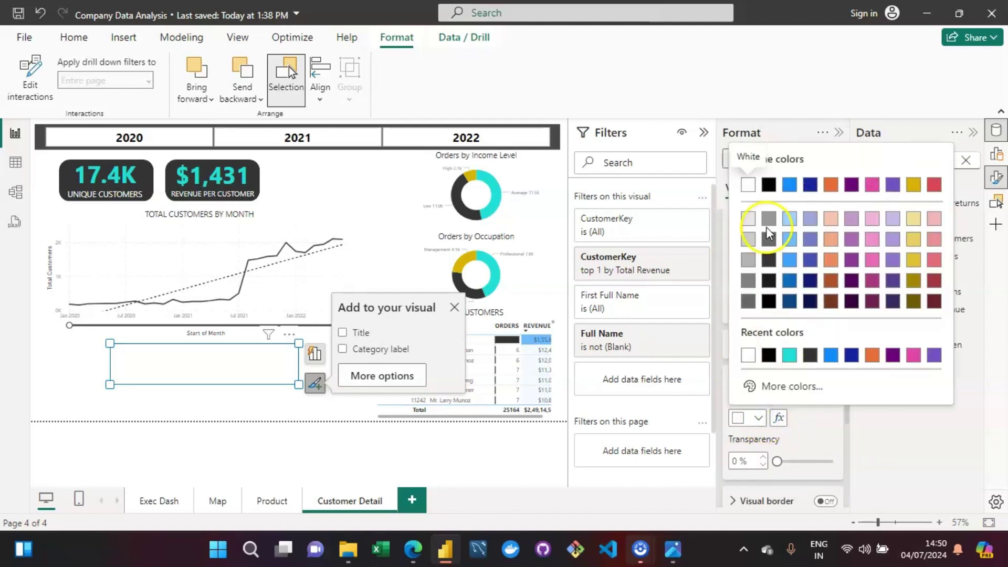
left_click(768, 259)
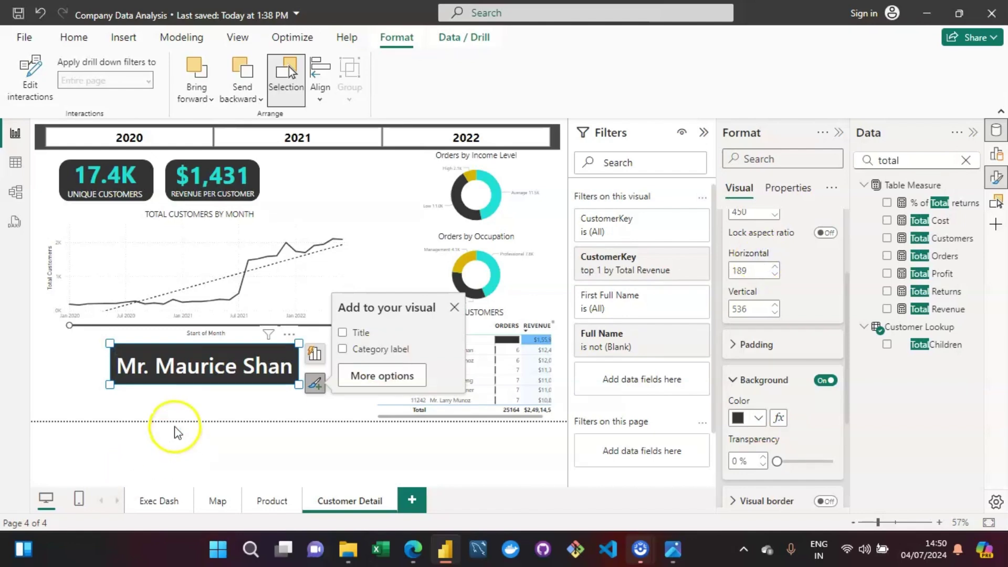
left_click(183, 404)
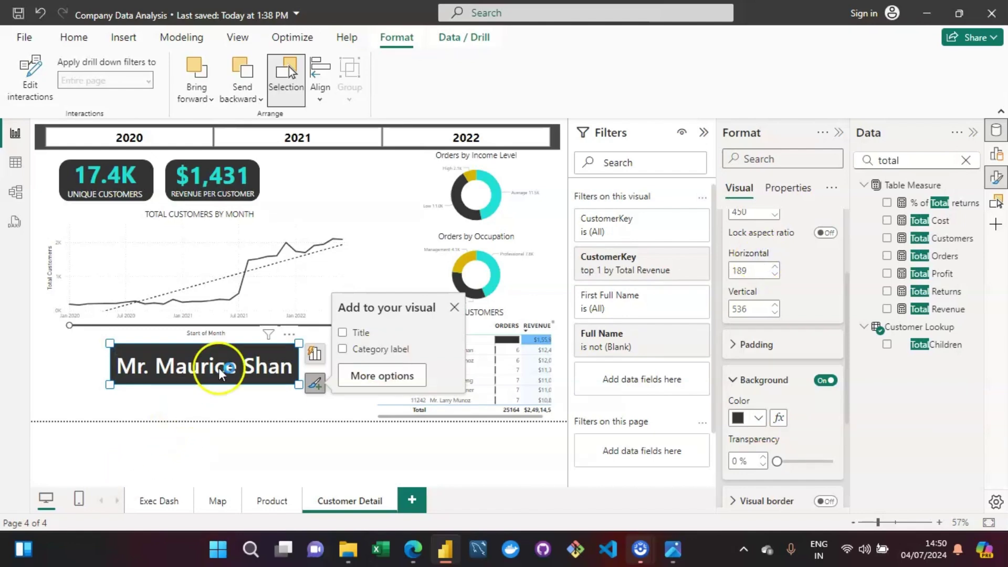
- Duplicate the customer name card and place the copy below and to the right of it, at about horizontal 411, vertical 622
left_click(274, 366)
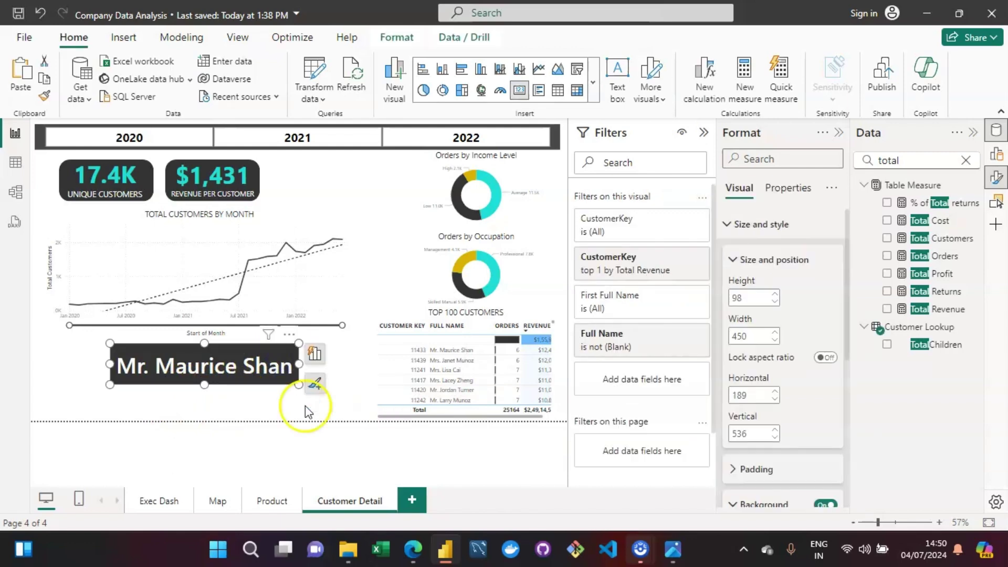
key("ctrl+c")
key("ctrl+v")
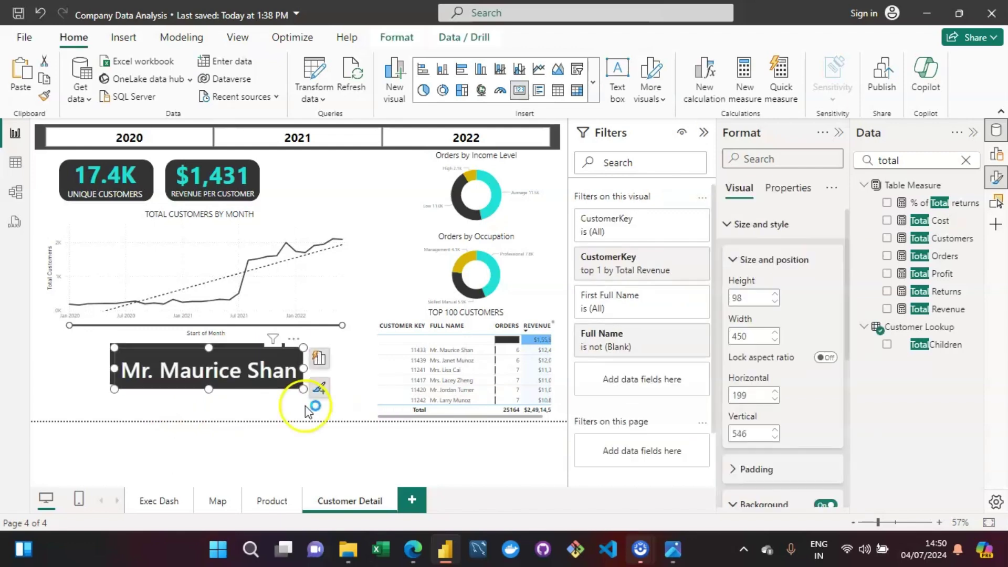
left_click_drag(252, 388, 337, 416)
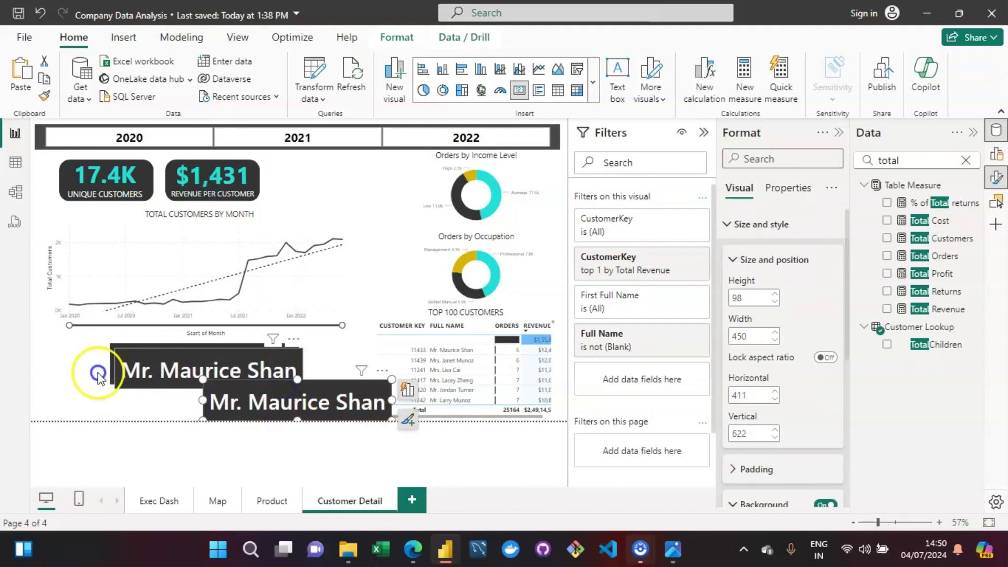
- Paste a second copy at the page's lower-left edge, shrink it to 356 wide by 70 high, and slightly reduce the original card's height
key("ctrl+v")
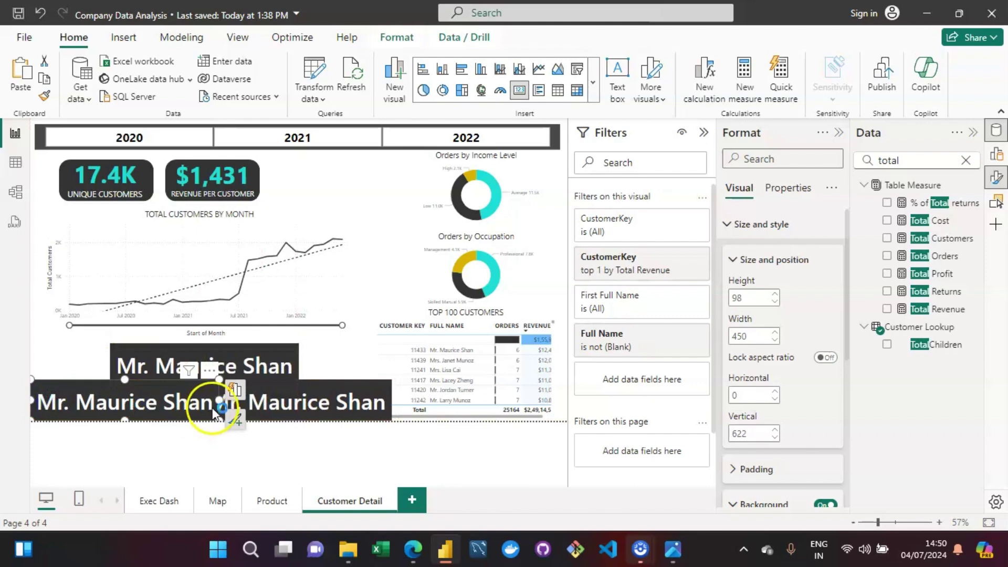
left_click_drag(220, 401, 196, 401)
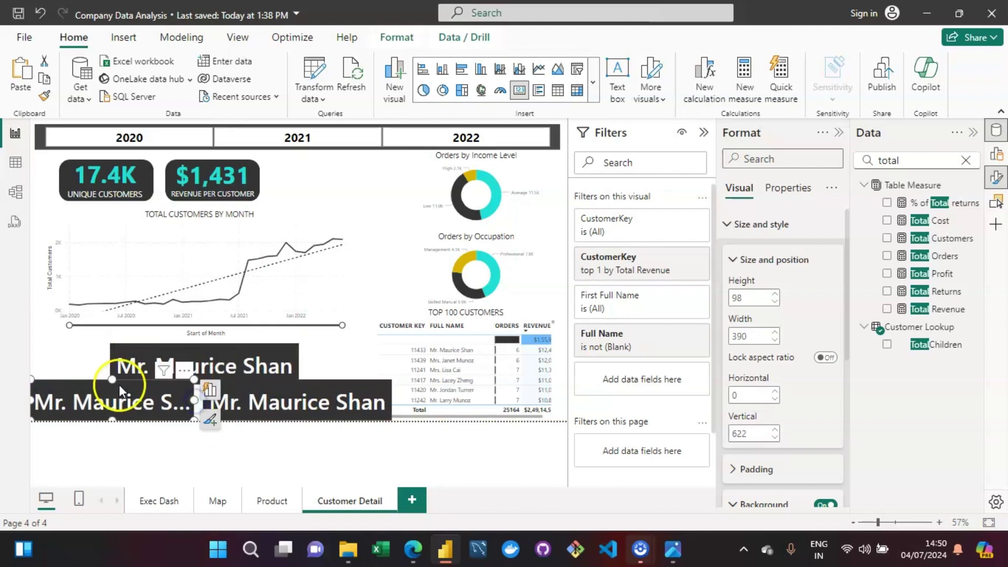
left_click_drag(113, 379, 113, 391)
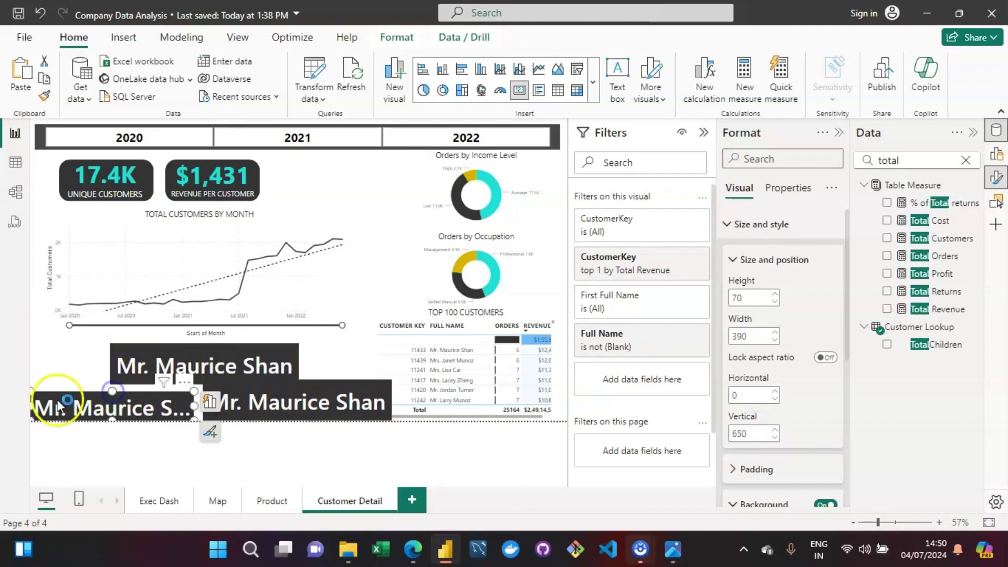
left_click_drag(31, 406, 46, 406)
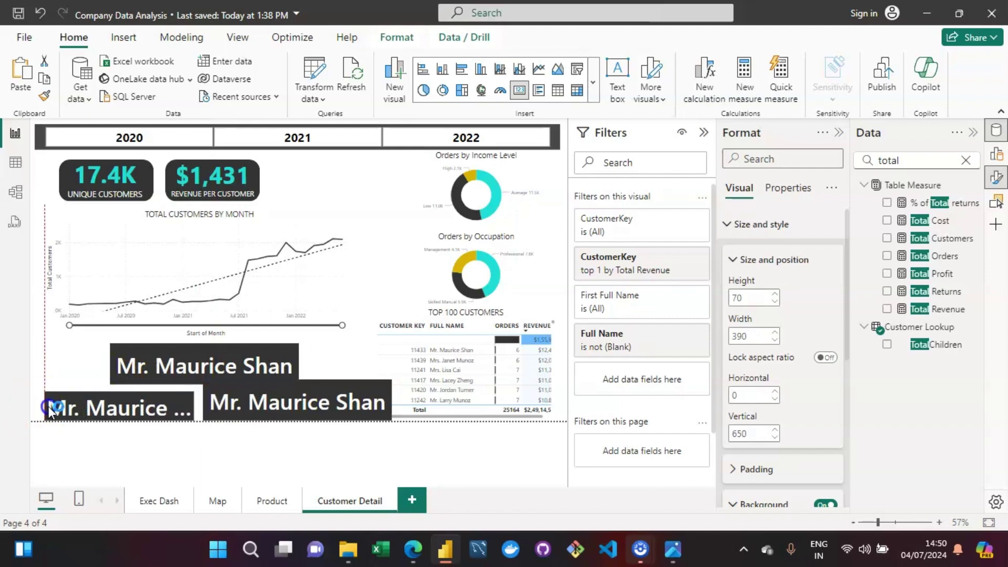
left_click(214, 351)
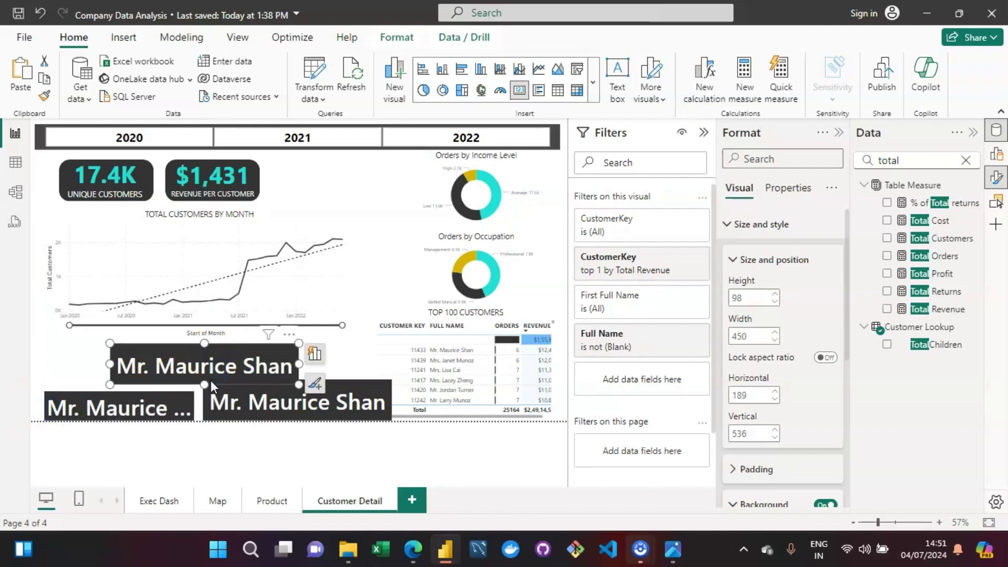
left_click_drag(209, 383, 209, 374)
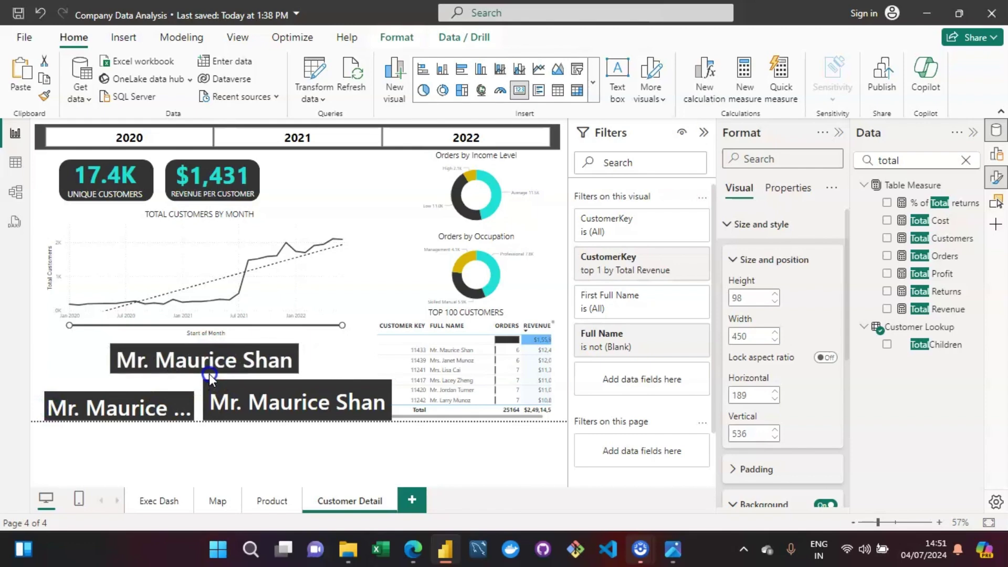
- Check the solution preview, then replace First Full Name with the Total Orders measure in the small lower-left card
left_click(186, 406)
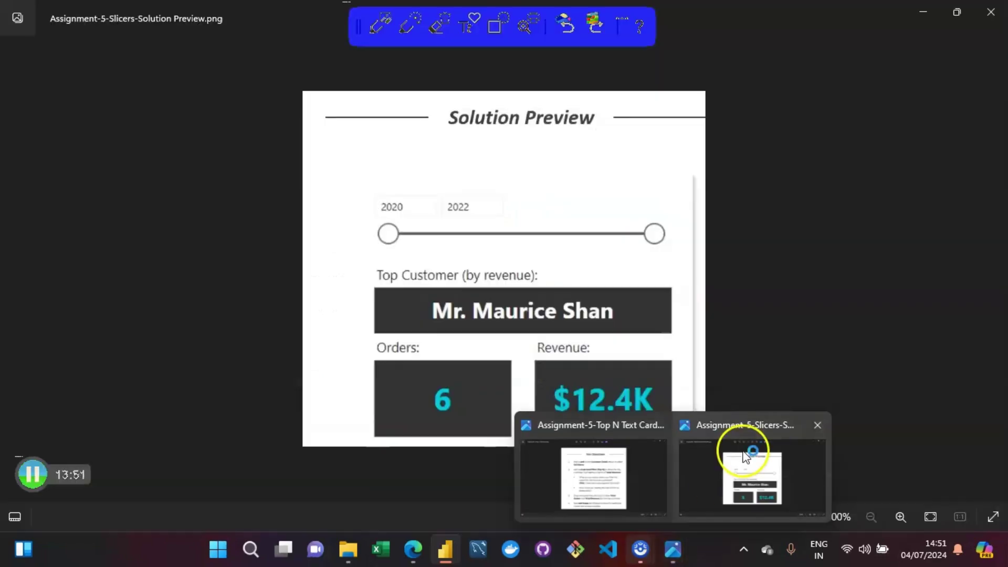
left_click(593, 472)
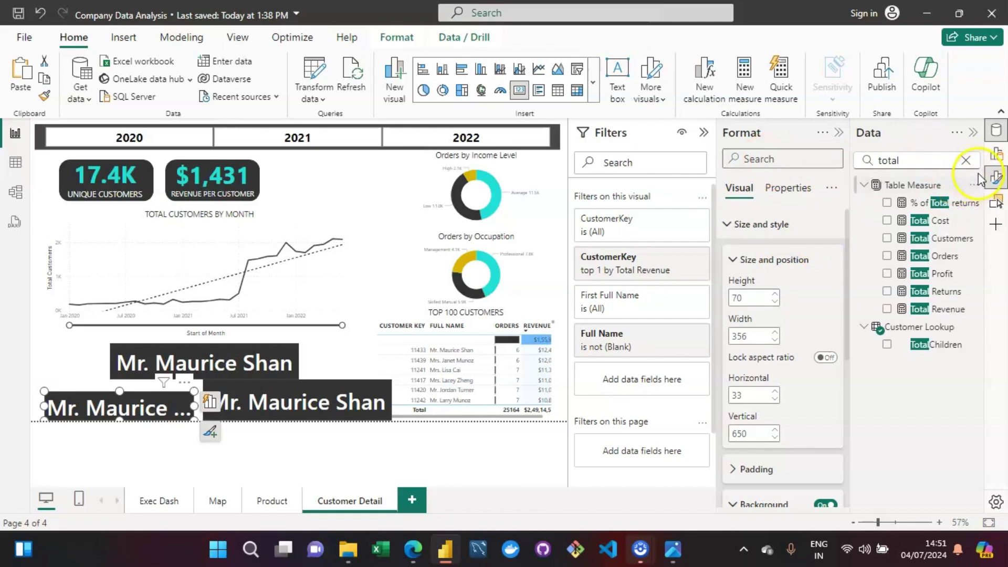
left_click(966, 161)
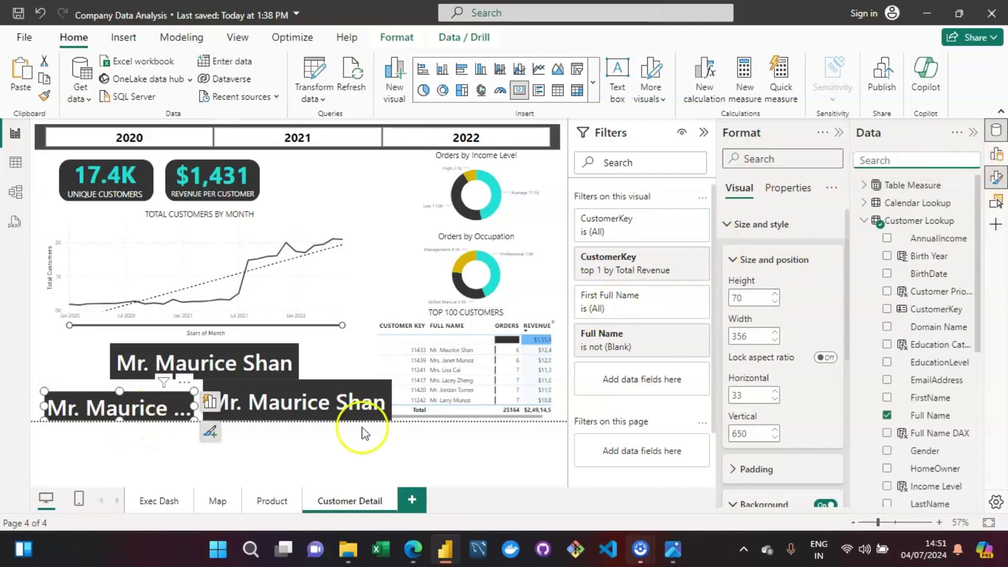
left_click(210, 402)
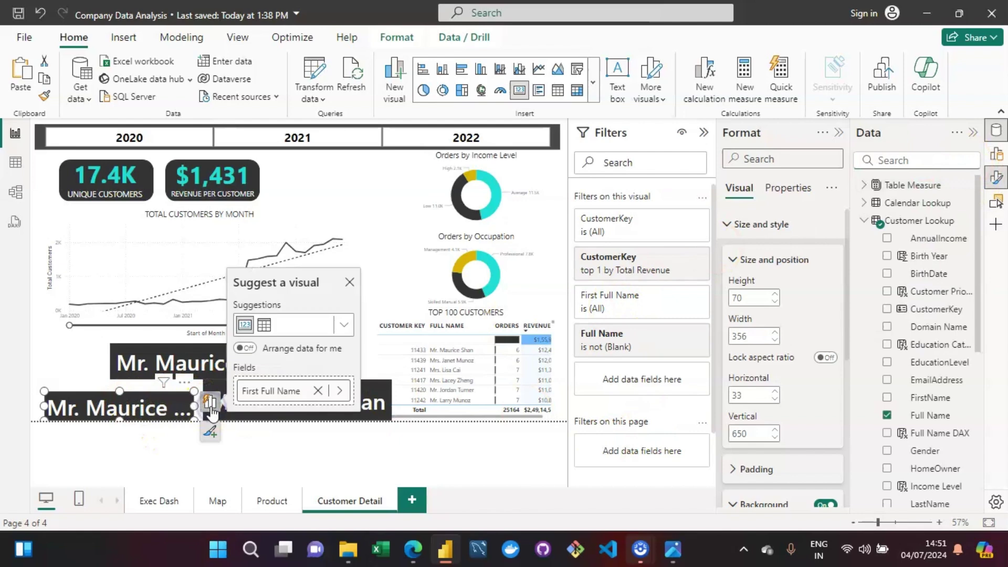
left_click(318, 392)
left_click(912, 159)
type("total")
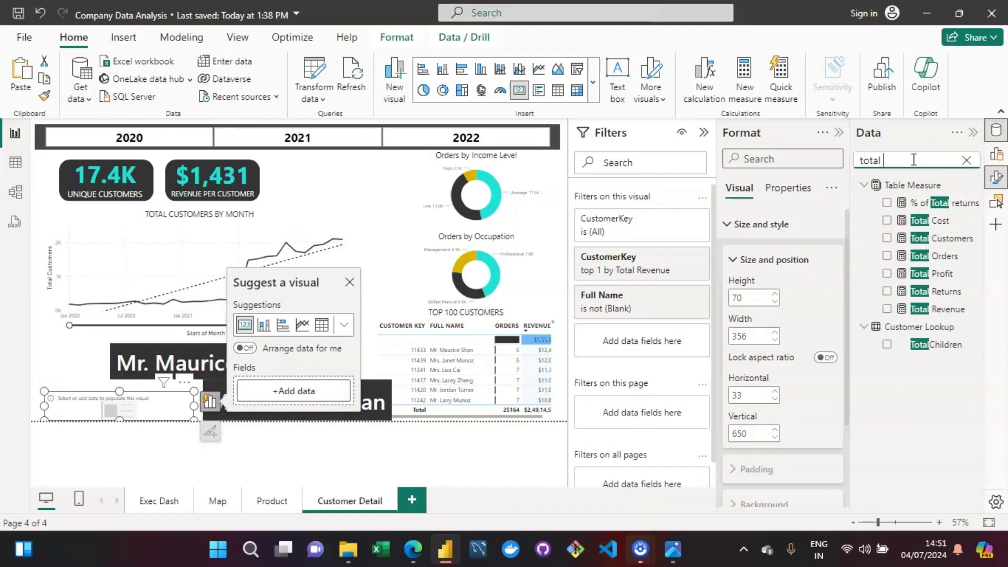
left_click_drag(940, 256, 292, 395)
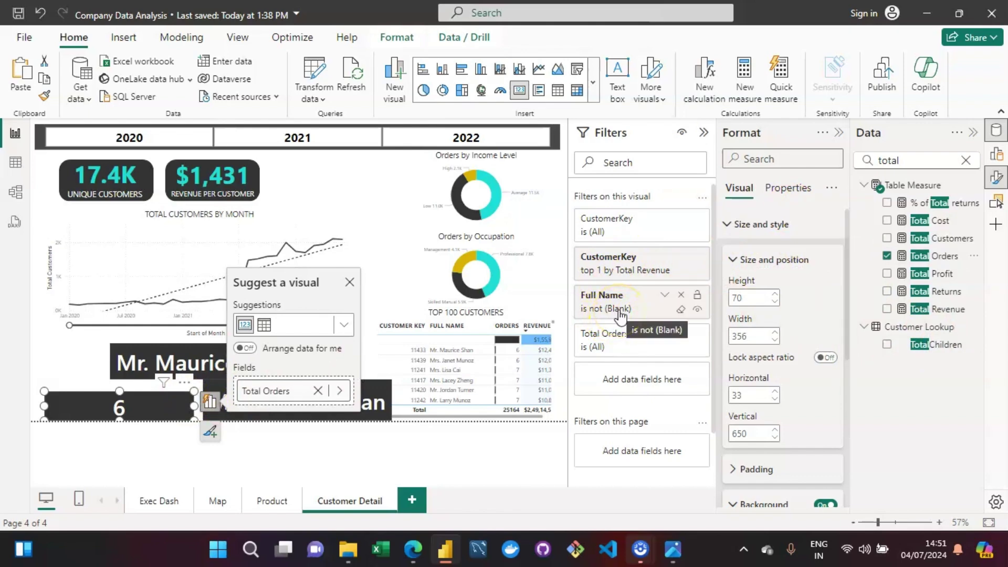
- Replace First Full Name with Total Revenue in the other copied card and shrink it to 207 wide by 70 high
left_click(374, 401)
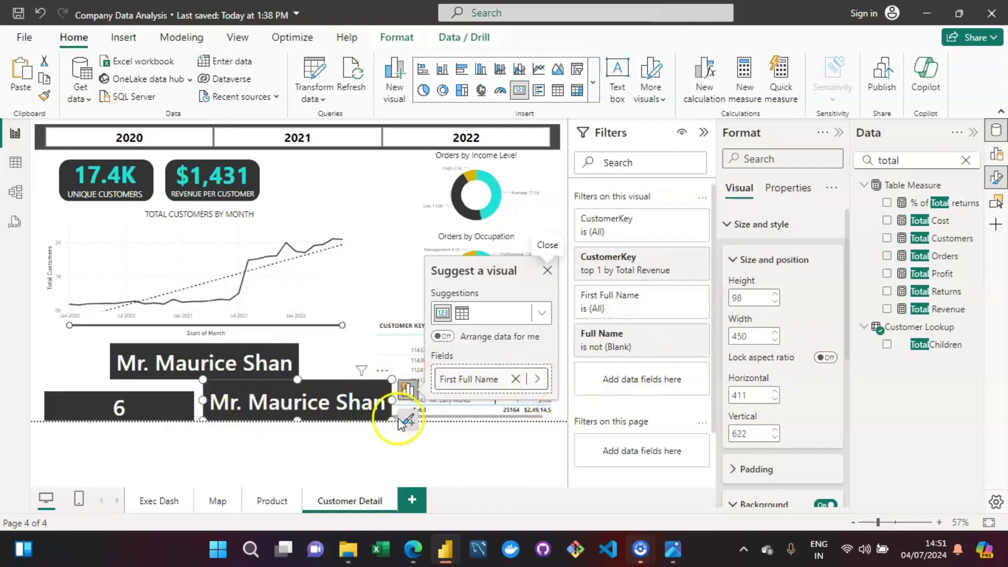
left_click(516, 379)
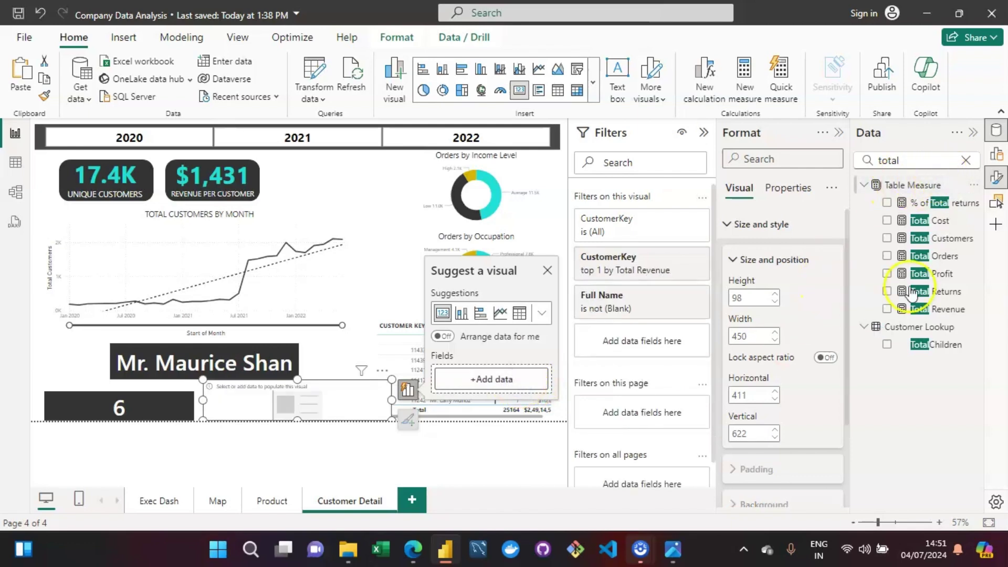
left_click_drag(924, 321, 298, 398)
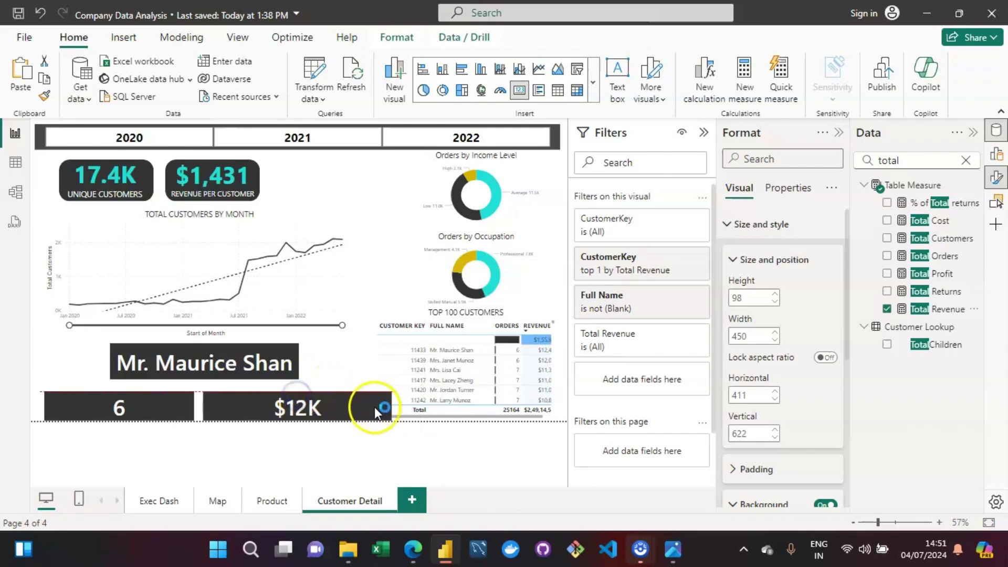
left_click_drag(391, 407, 292, 415)
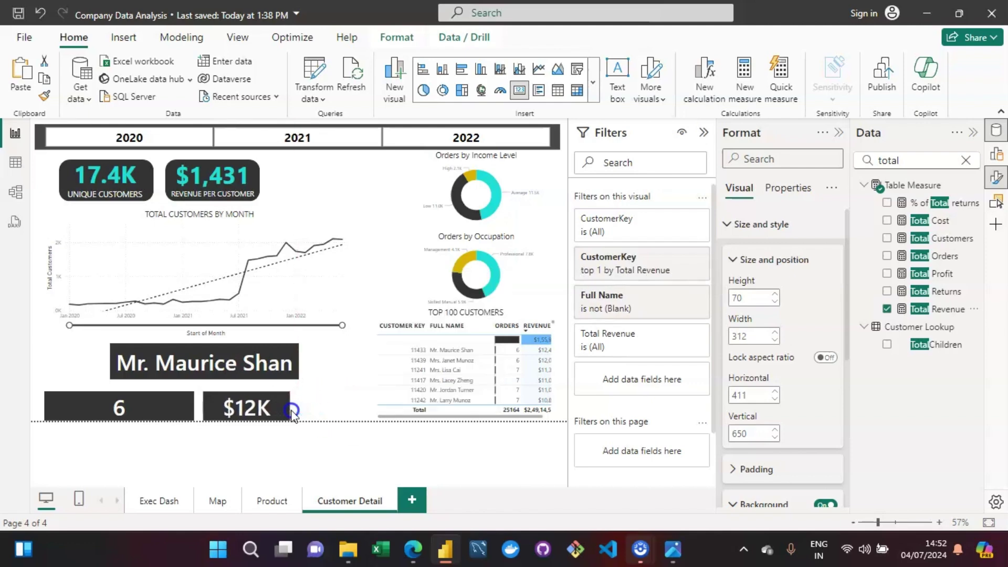
- Shrink the Total Orders card to 147 wide at horizontal 219 and the Total Revenue card to 181 wide at horizontal 434
left_click(188, 407)
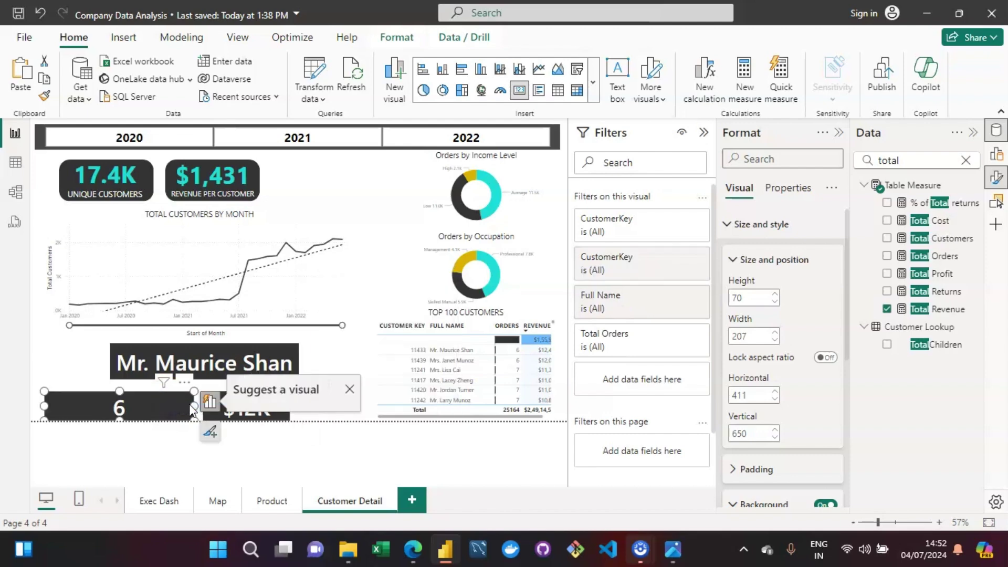
left_click_drag(190, 406, 122, 407)
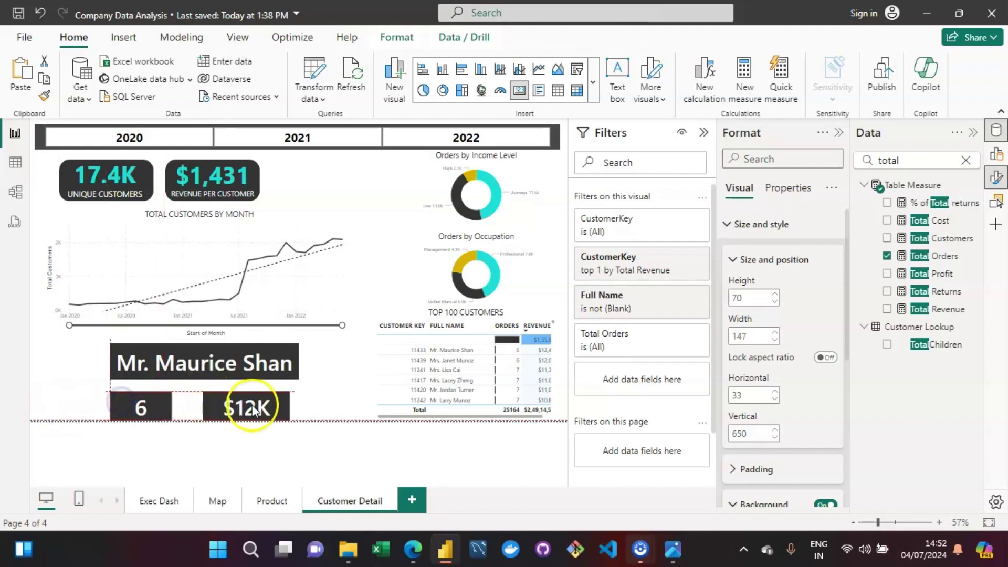
left_click(282, 415)
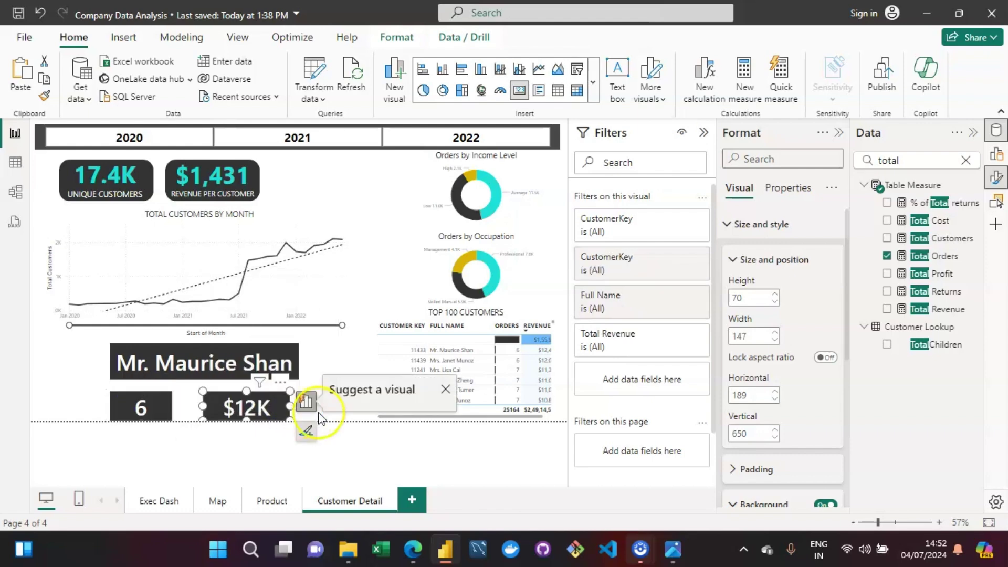
left_click_drag(287, 407, 284, 412)
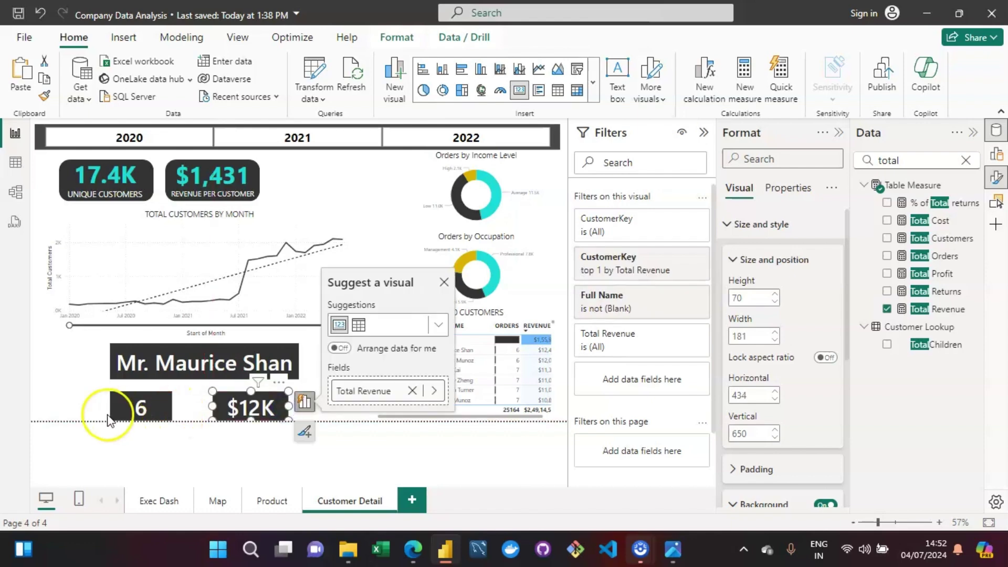
left_click(131, 409)
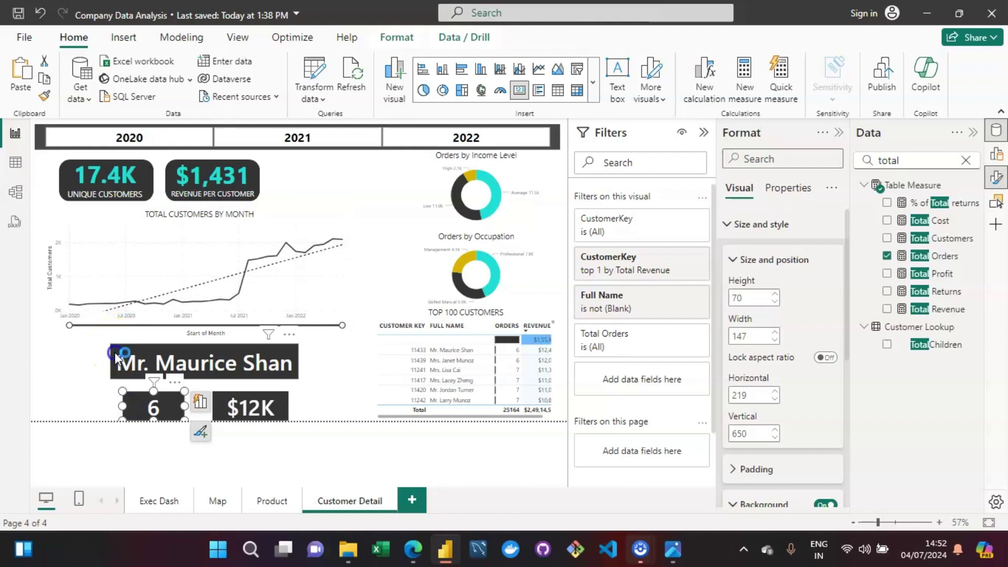
- Shift the customer name card to about horizontal 177, vertical 525, and compare the layout with the solution preview
left_click_drag(111, 353, 107, 350)
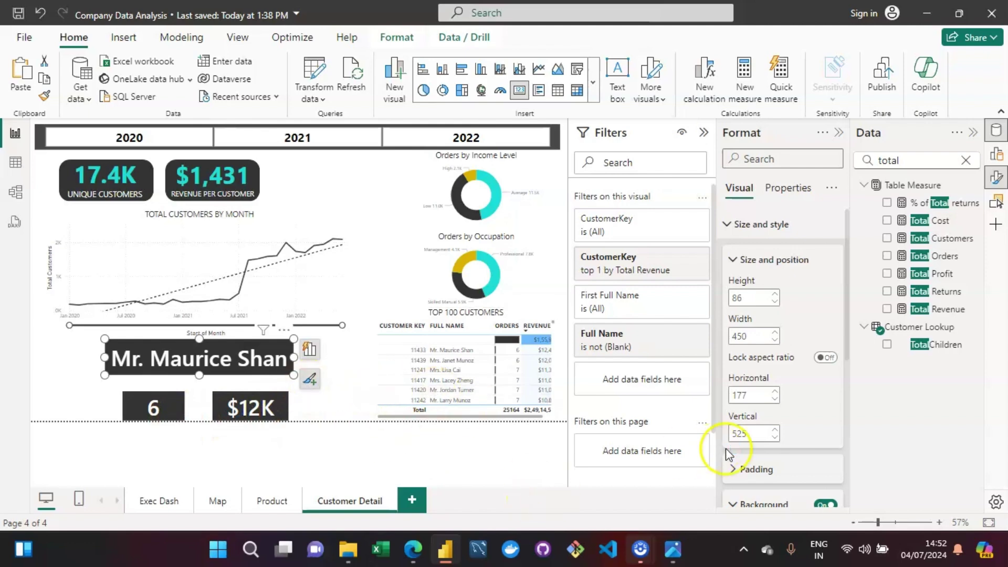
mouse_move(675, 549)
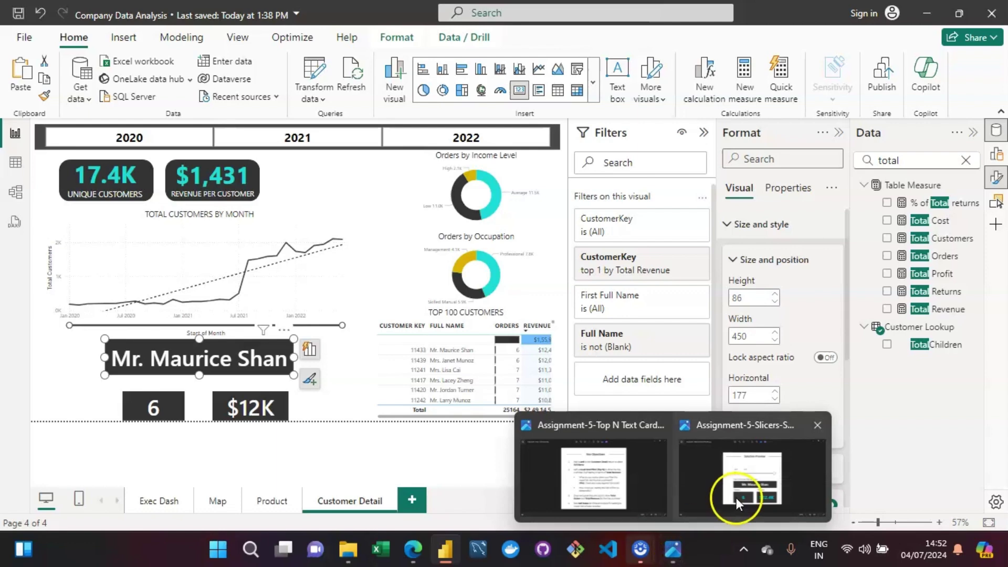
mouse_move(736, 498)
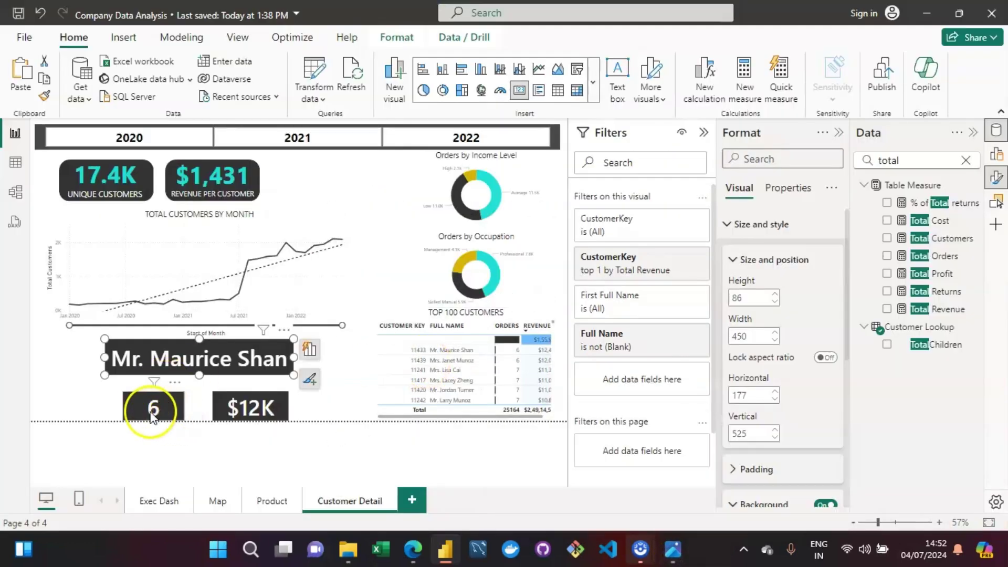
- Set the Total Orders card's callout value color to the recently used turquoise
left_click(138, 411)
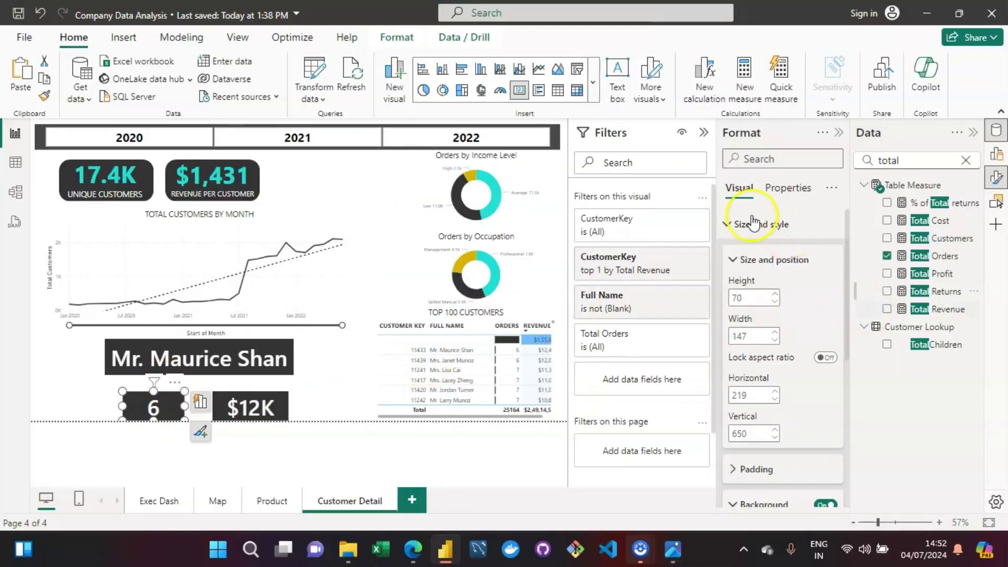
left_click(730, 225)
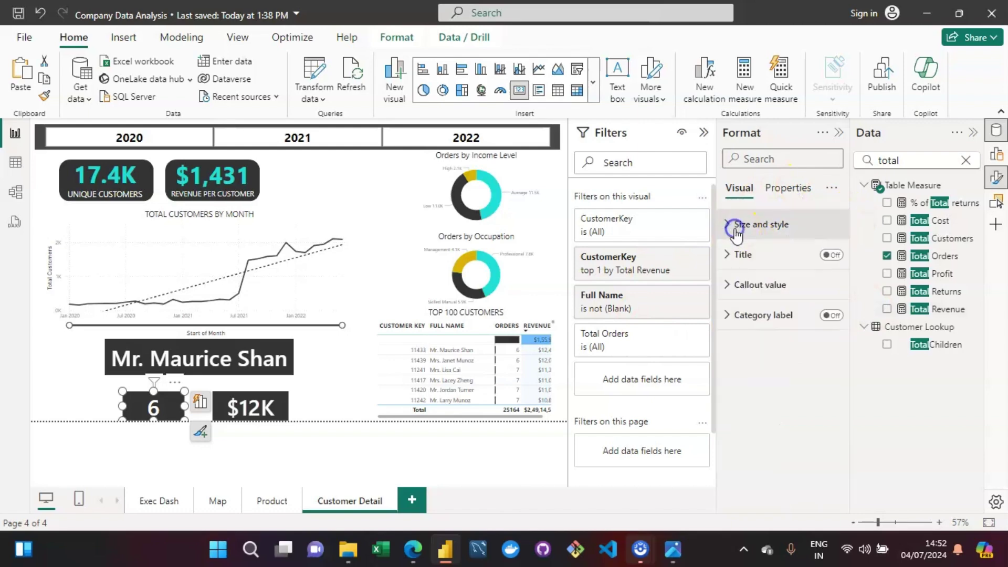
left_click(736, 287)
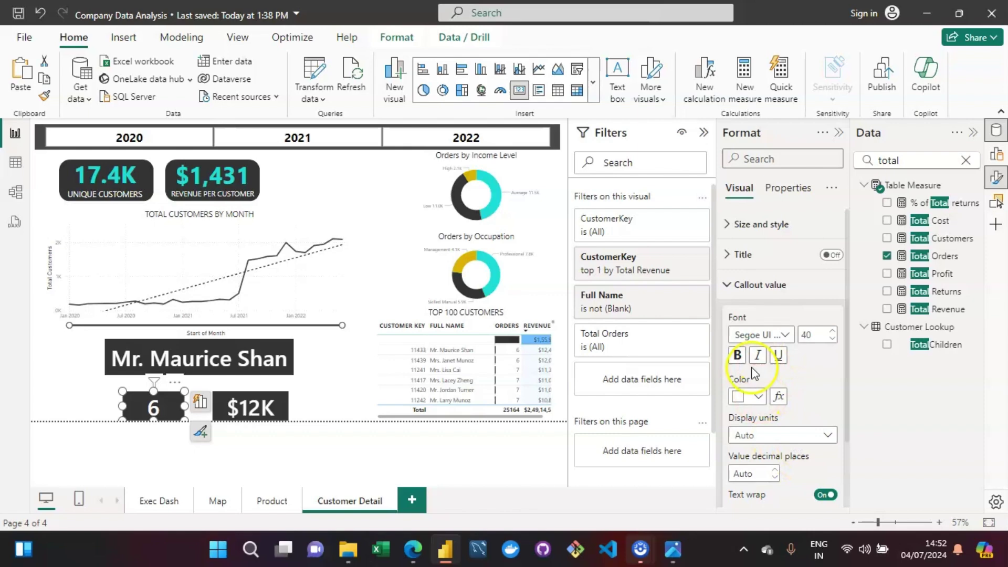
left_click(761, 400)
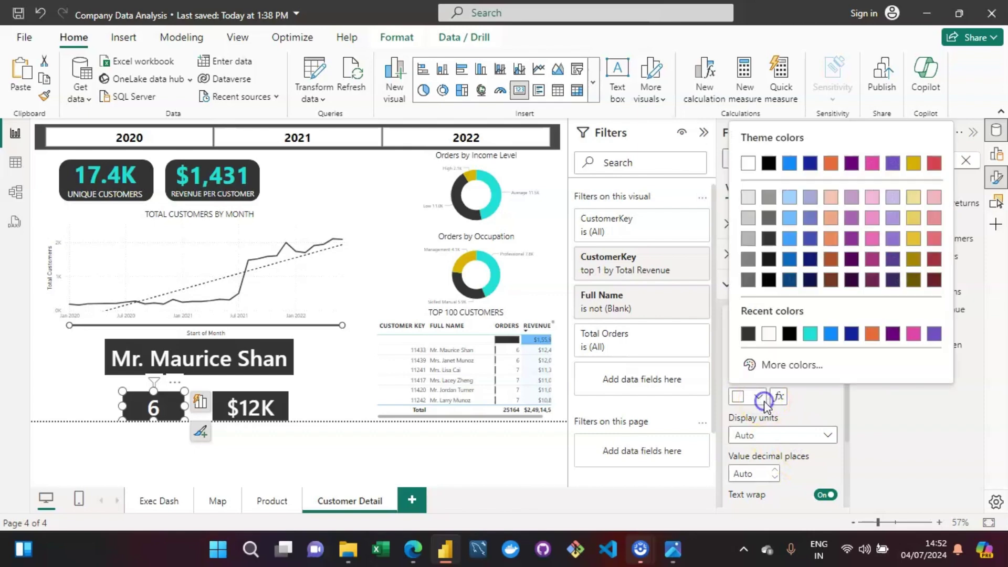
left_click(813, 333)
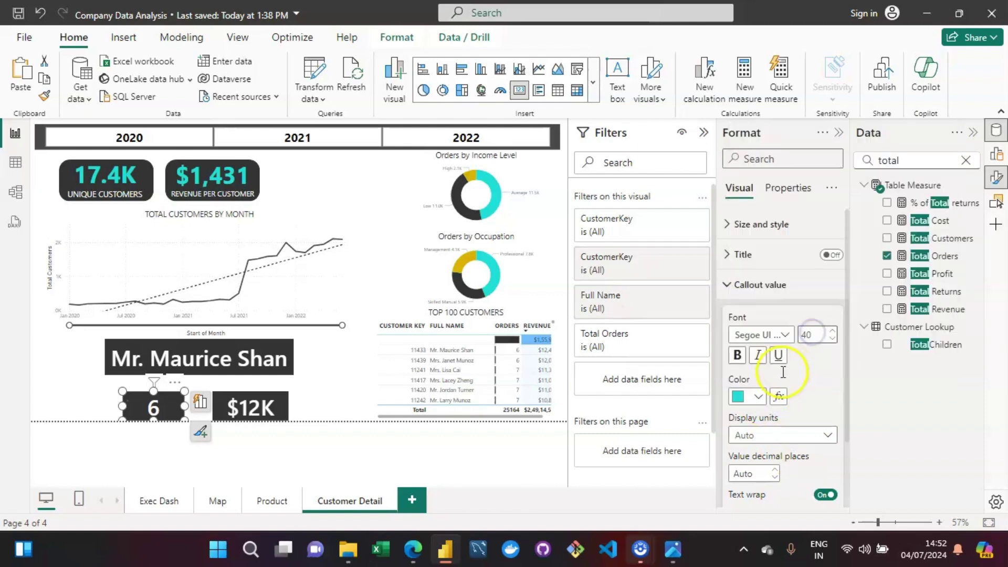
- Set the Total Revenue card's callout value color to the same turquoise and shift the customer name card slightly down and to the right
left_click(280, 406)
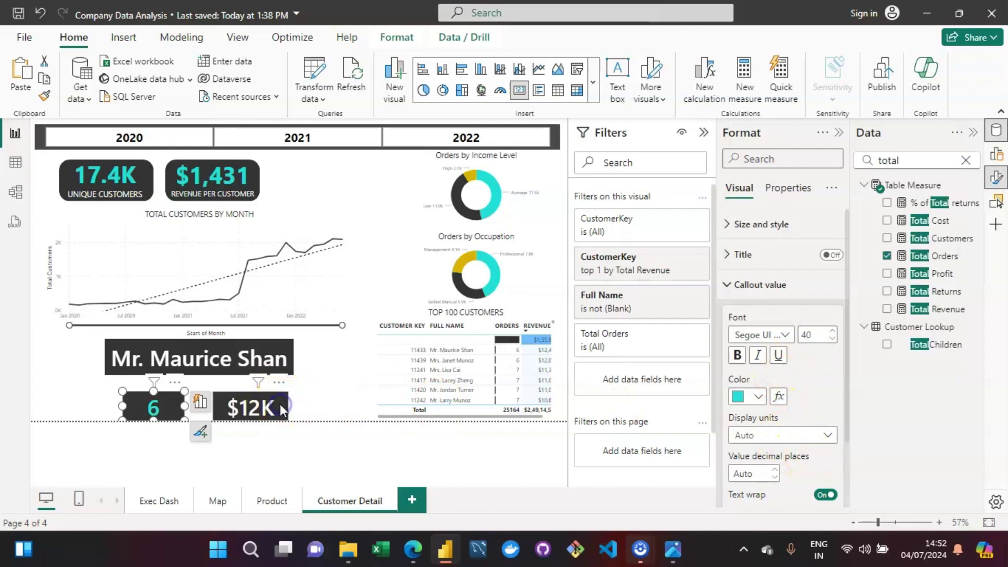
left_click(758, 397)
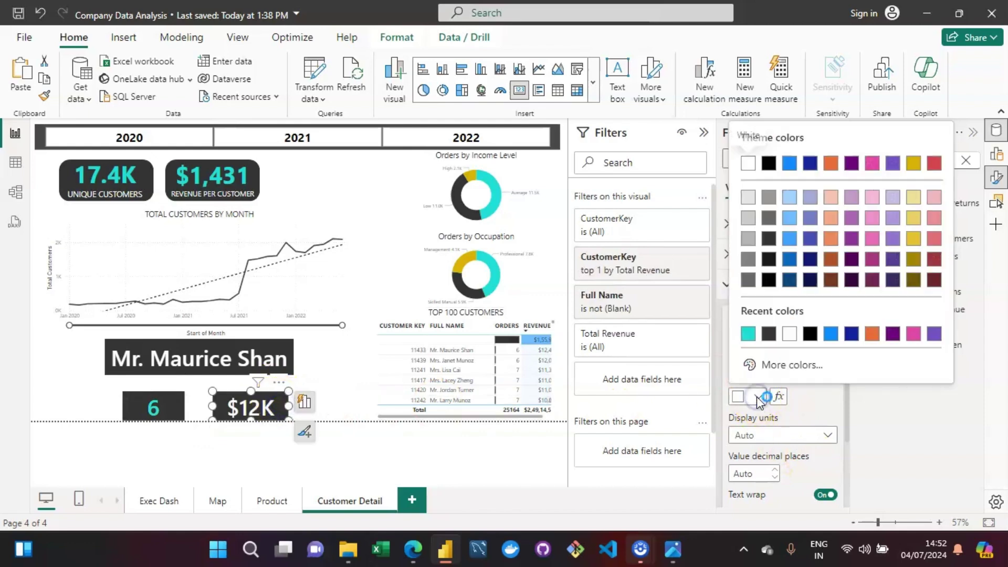
left_click(749, 334)
left_click(231, 409)
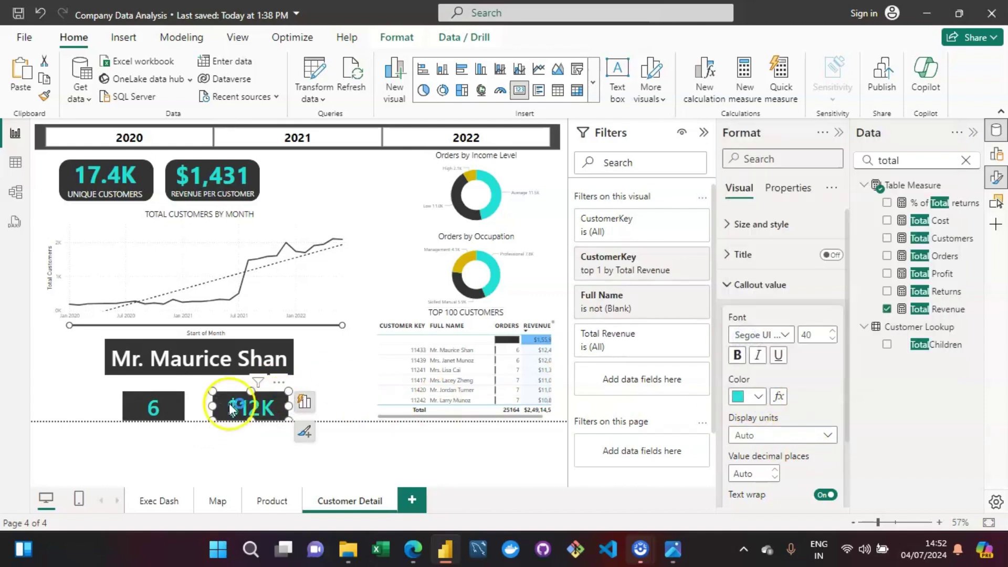
left_click(348, 395)
left_click(130, 353)
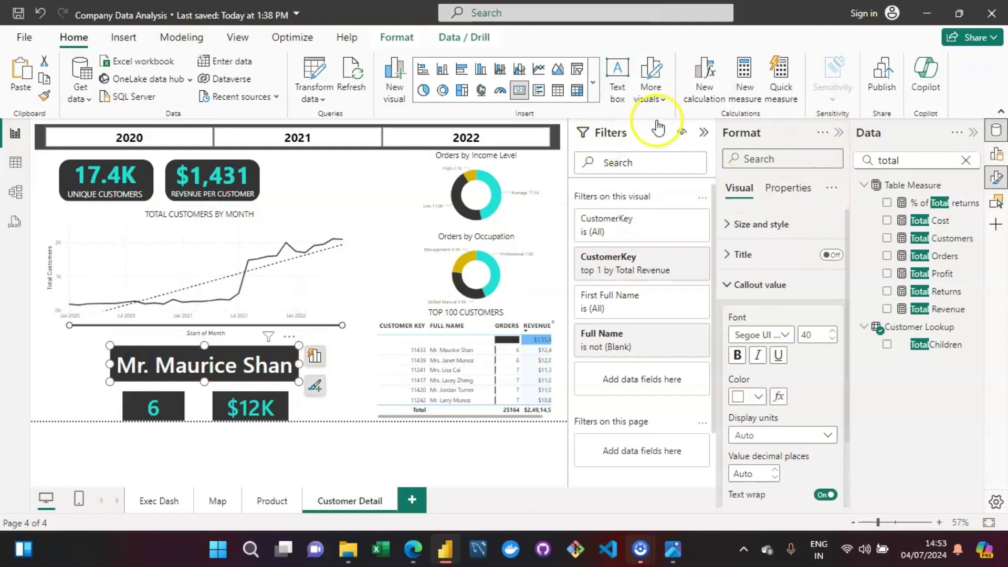
- Insert a text box beside the customer name card, check the solution preview, and enter TOP CUSTOMER (BY REVENUE)
left_click(620, 99)
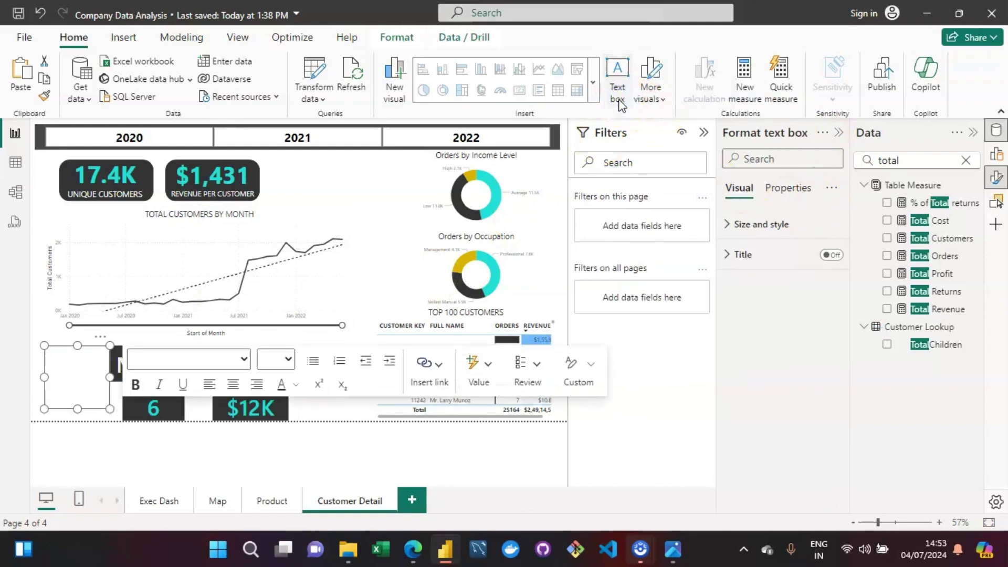
mouse_move(671, 551)
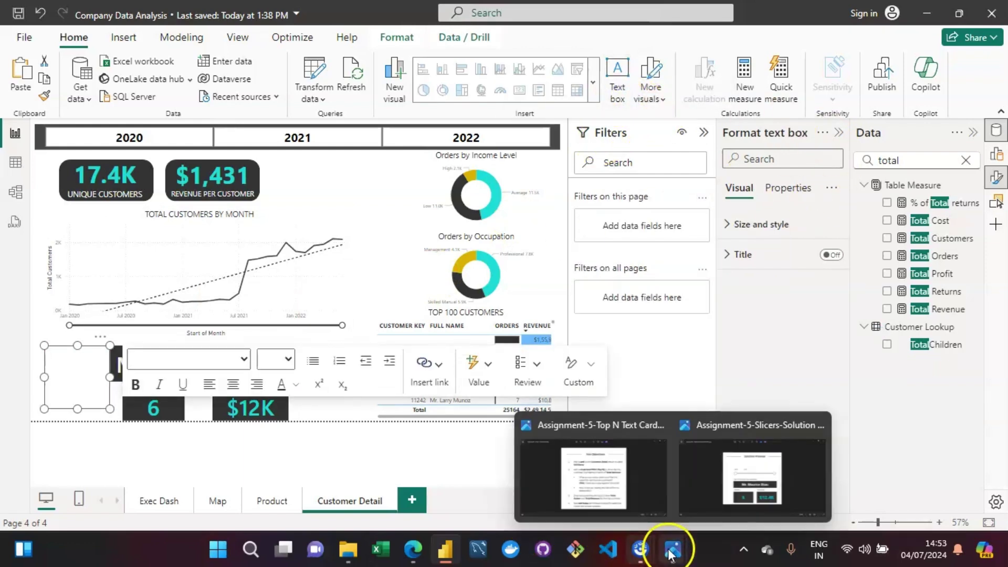
mouse_move(771, 490)
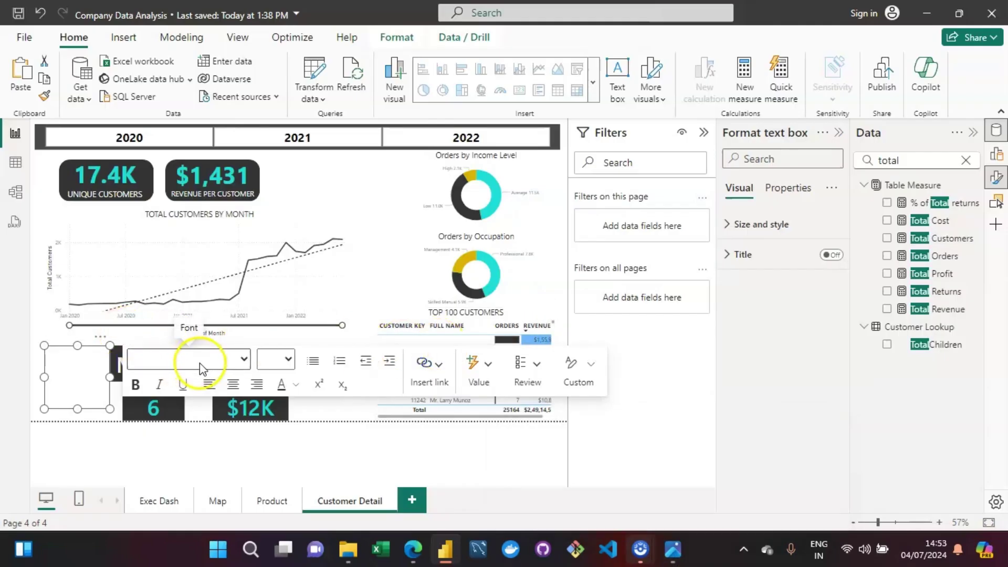
left_click(71, 377)
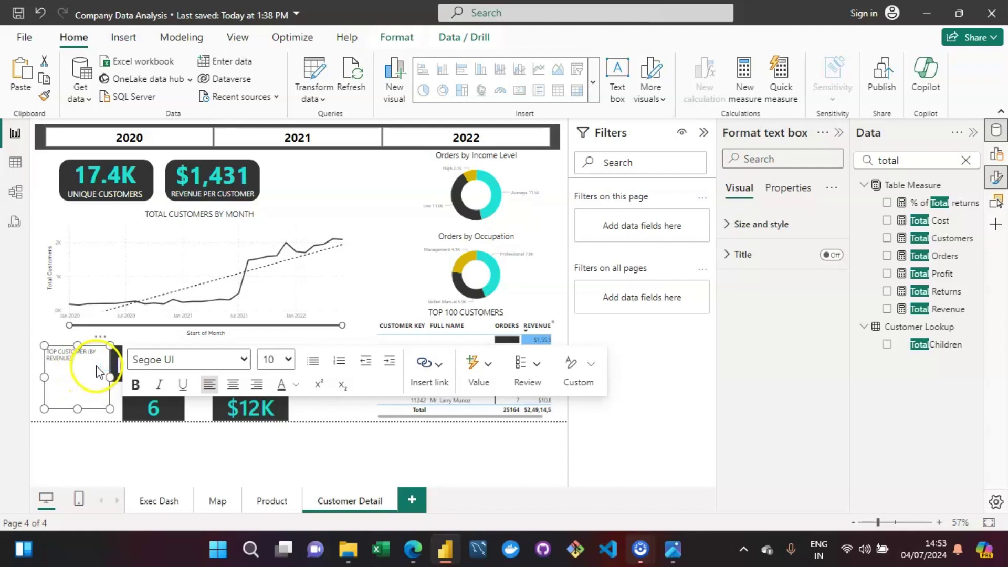
- Resize the text box into a wide, short strip that holds the title on one line, trying font sizes 14 and 24
left_click(289, 360)
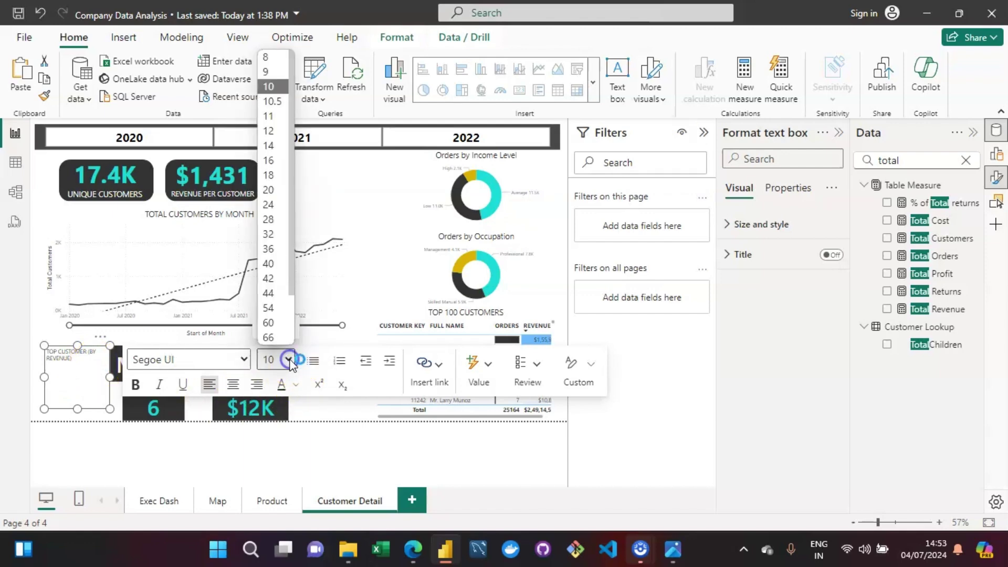
left_click(272, 146)
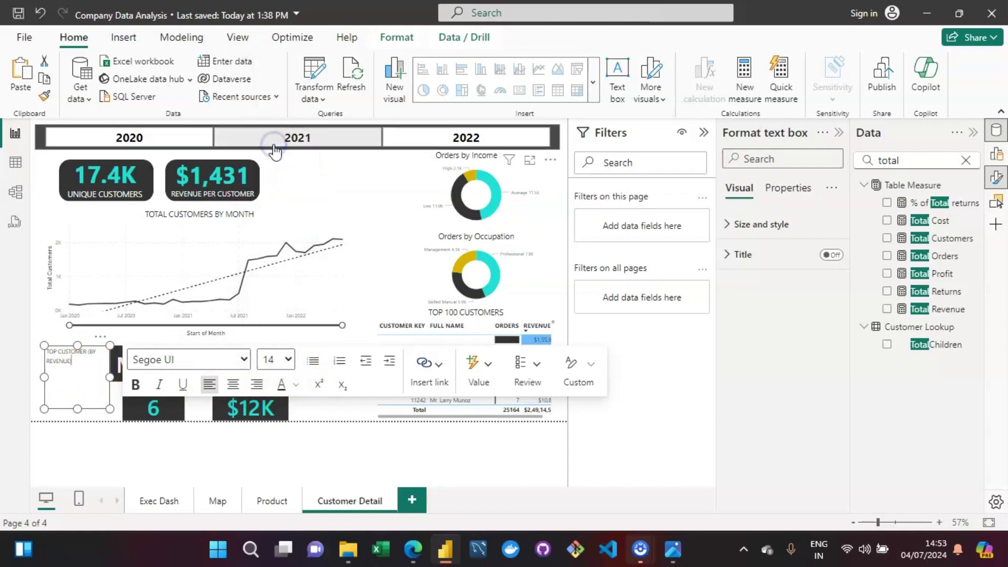
left_click_drag(110, 377, 157, 376)
left_click_drag(99, 408, 98, 365)
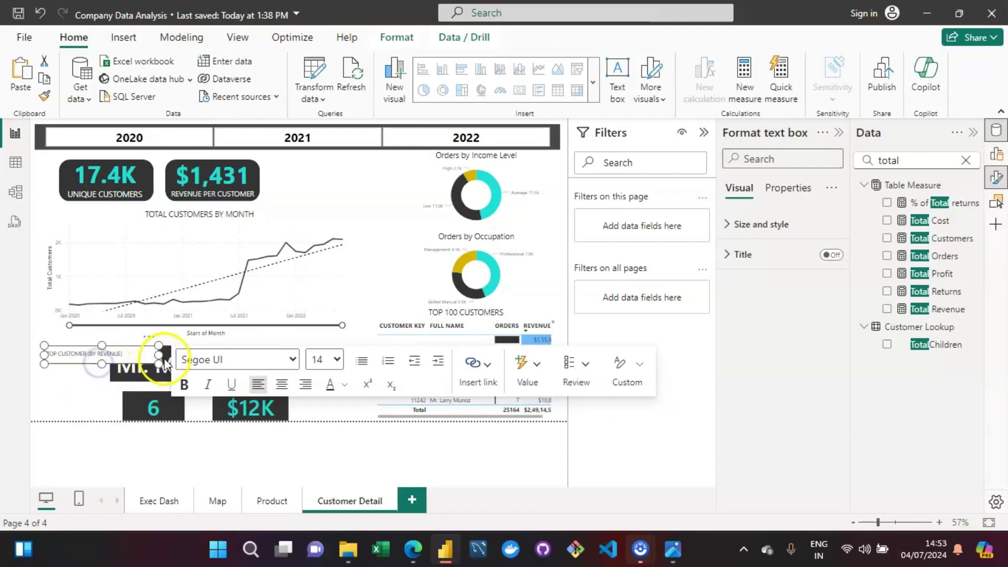
left_click(337, 362)
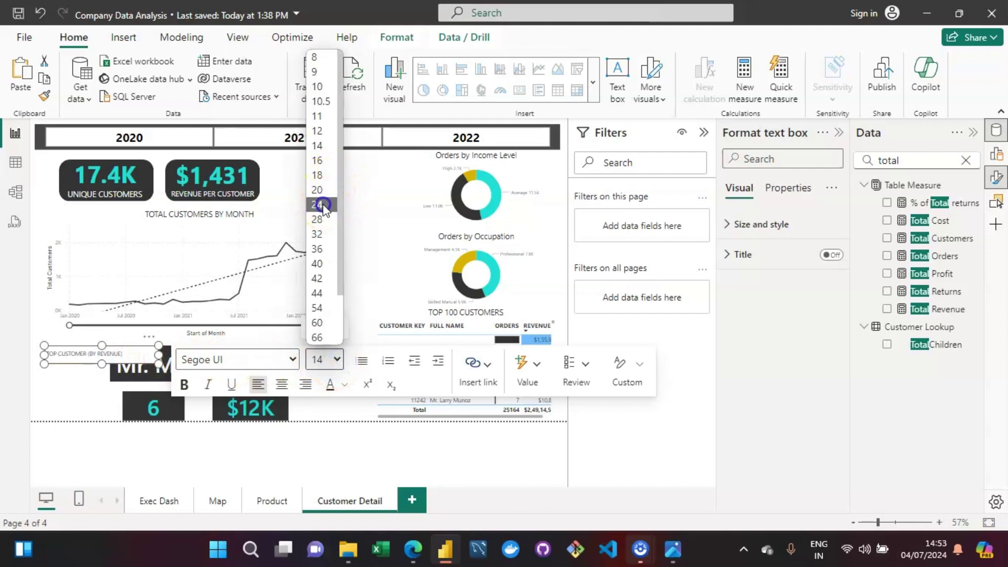
left_click(324, 205)
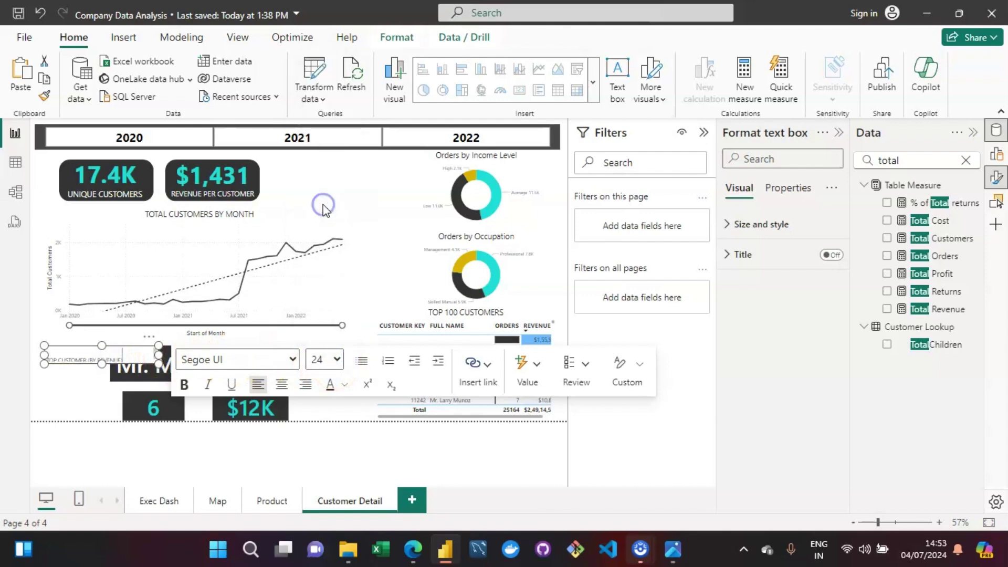
left_click(164, 364)
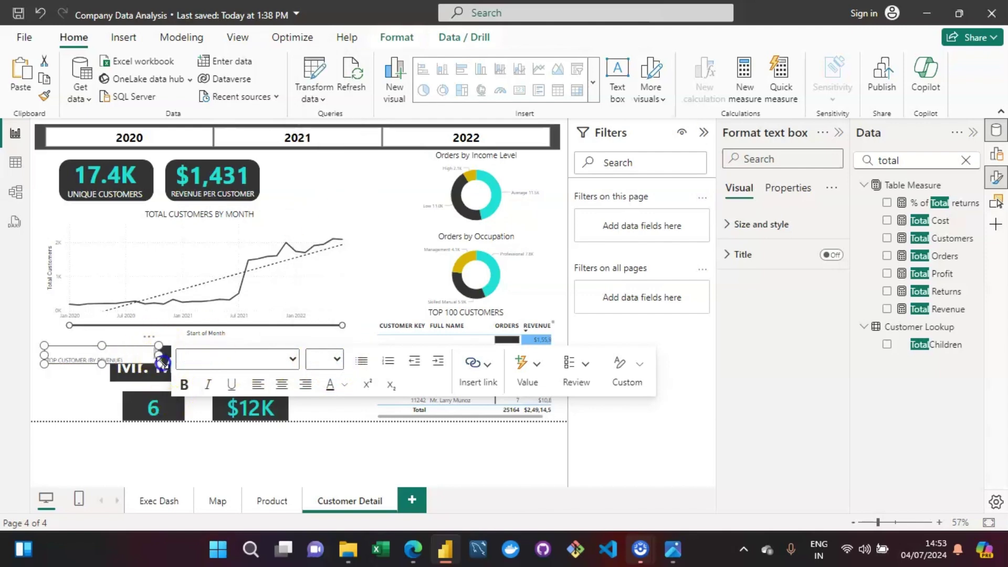
- Try 14 and 18, then set the whole title text to font size 16 and widen the text box to fit it on one line
left_click(125, 359)
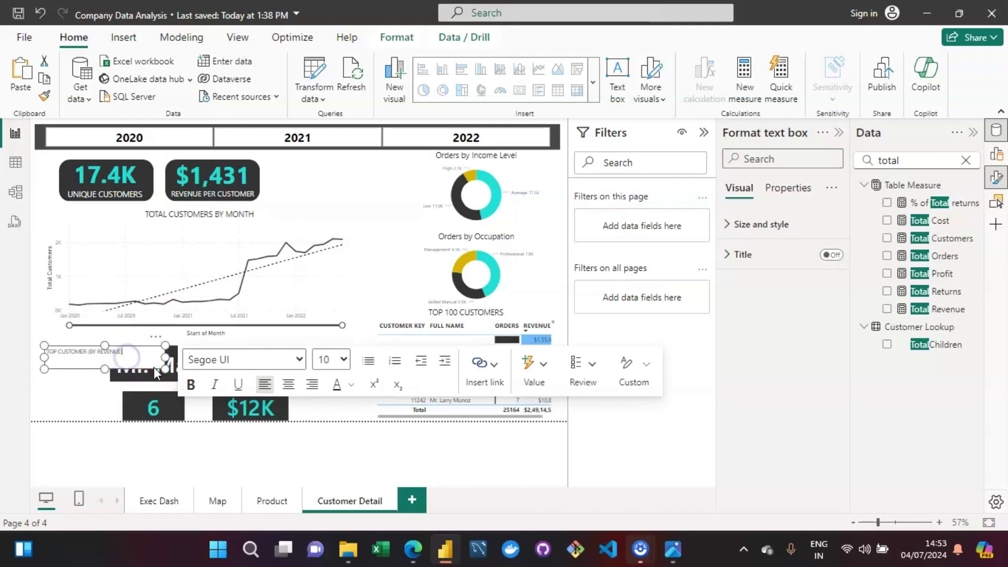
key("ctrl+a")
left_click(341, 361)
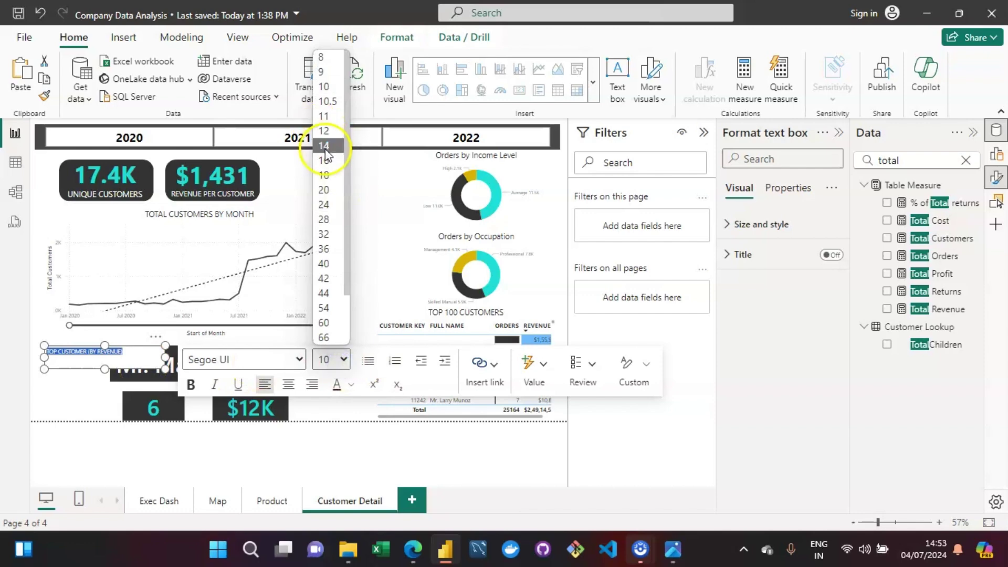
left_click(325, 146)
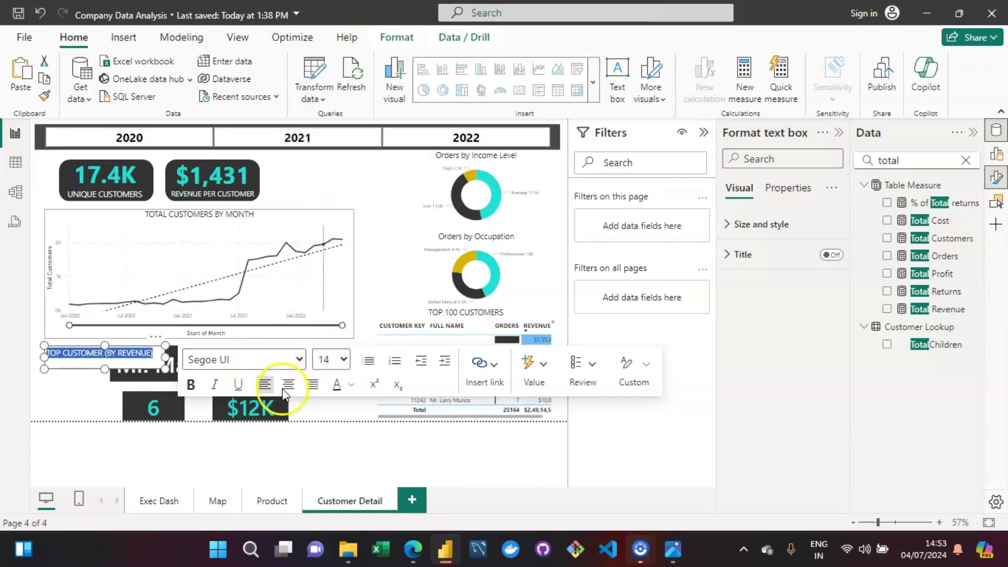
left_click(344, 360)
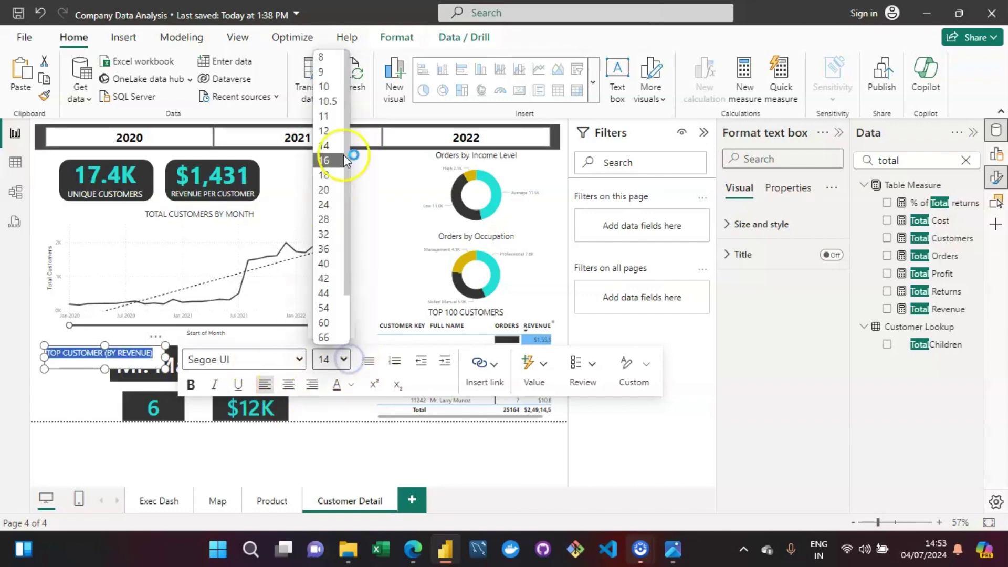
left_click(338, 171)
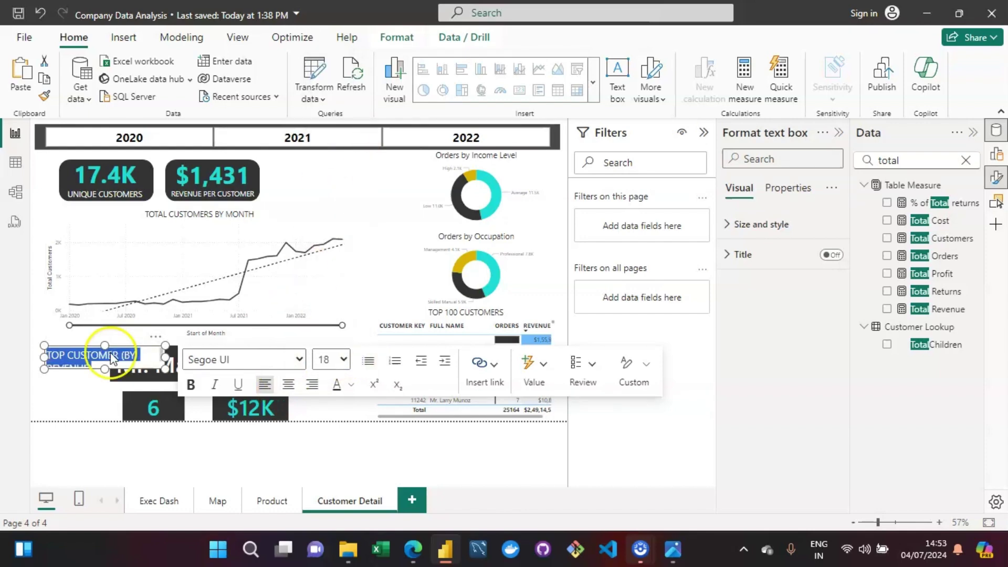
left_click(344, 361)
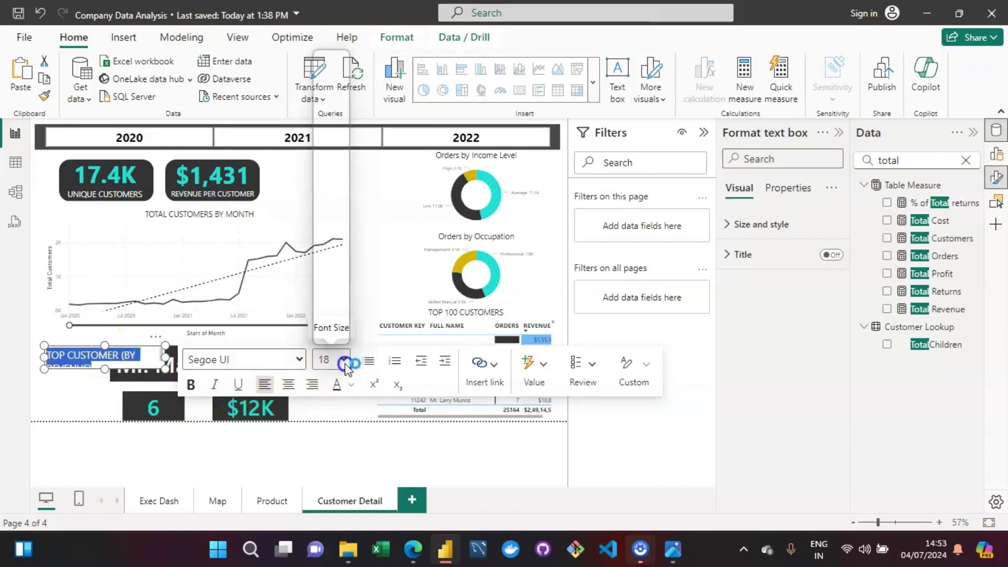
left_click(328, 159)
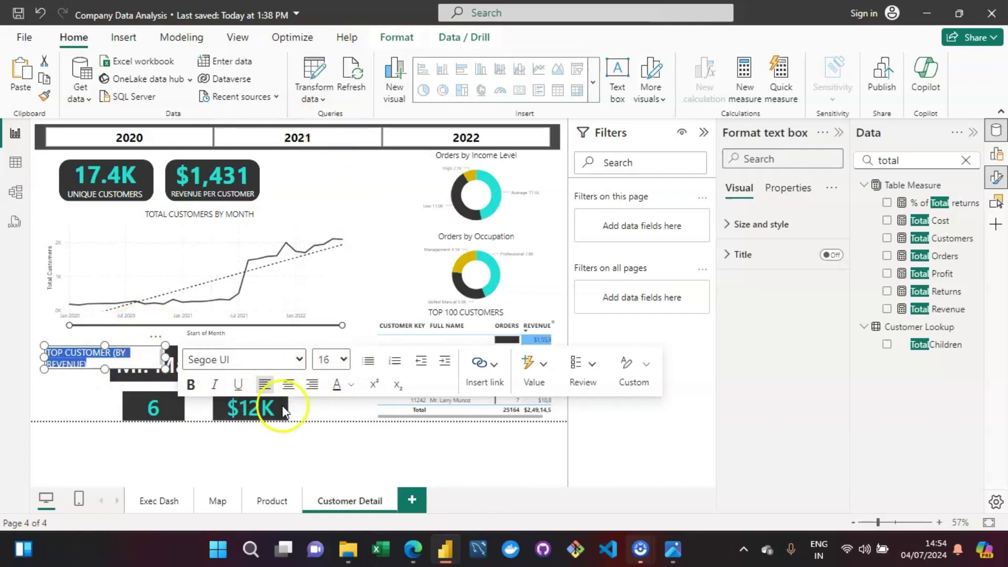
left_click_drag(165, 362, 183, 358)
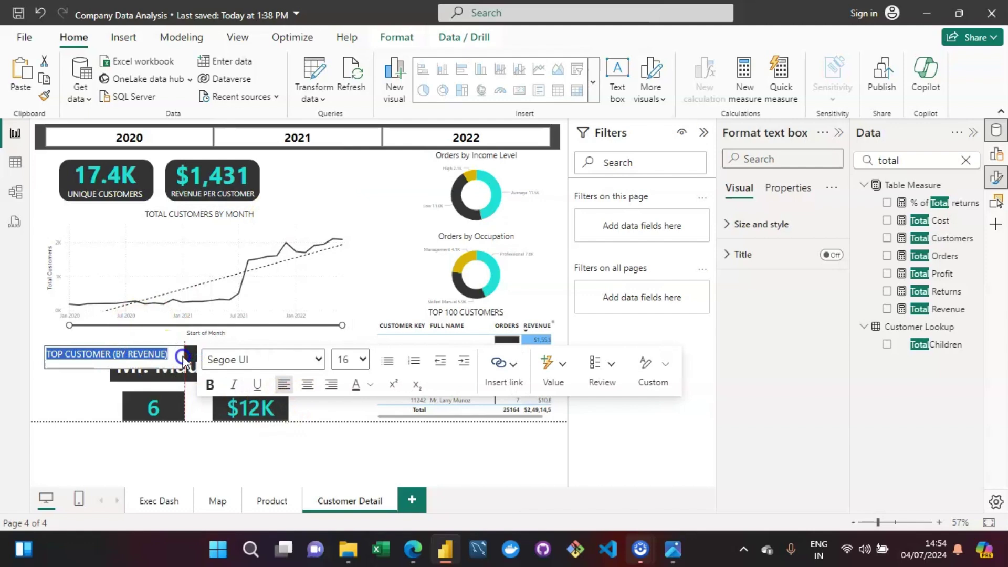
- Reduce the TOP CUSTOMER (BY REVENUE) text box's height and width so it fits closely around its one-line title
left_click(69, 395)
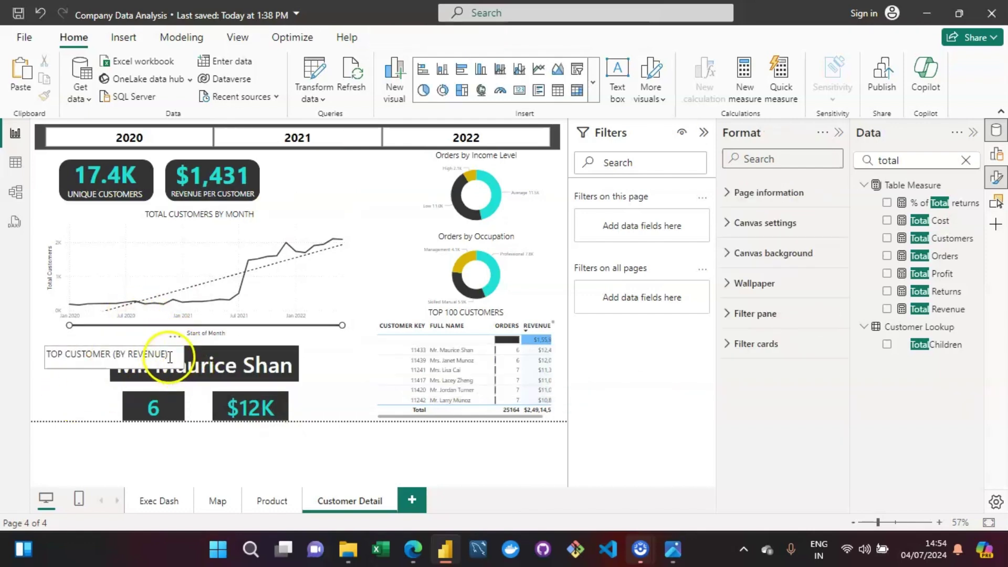
left_click(71, 365)
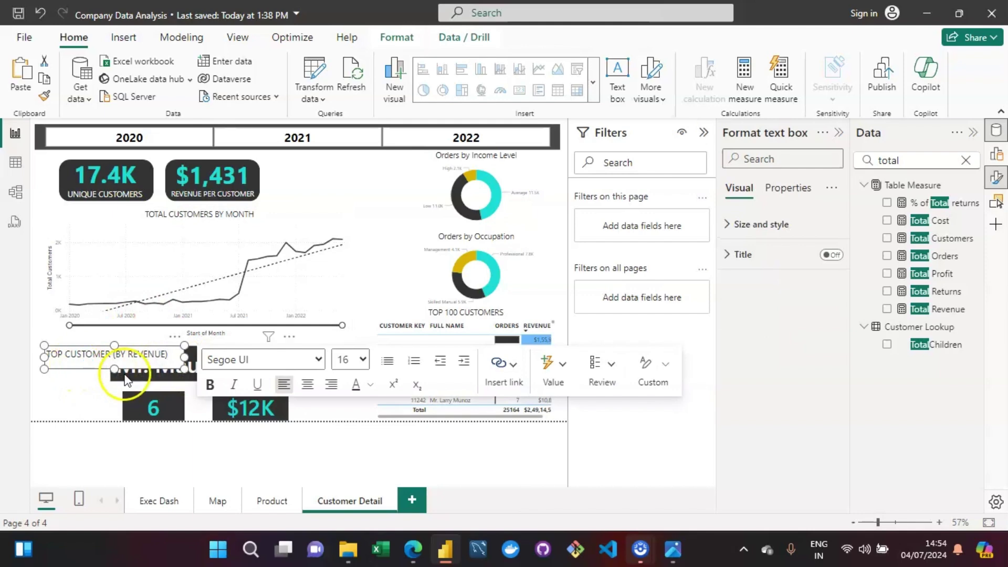
left_click_drag(115, 369, 114, 363)
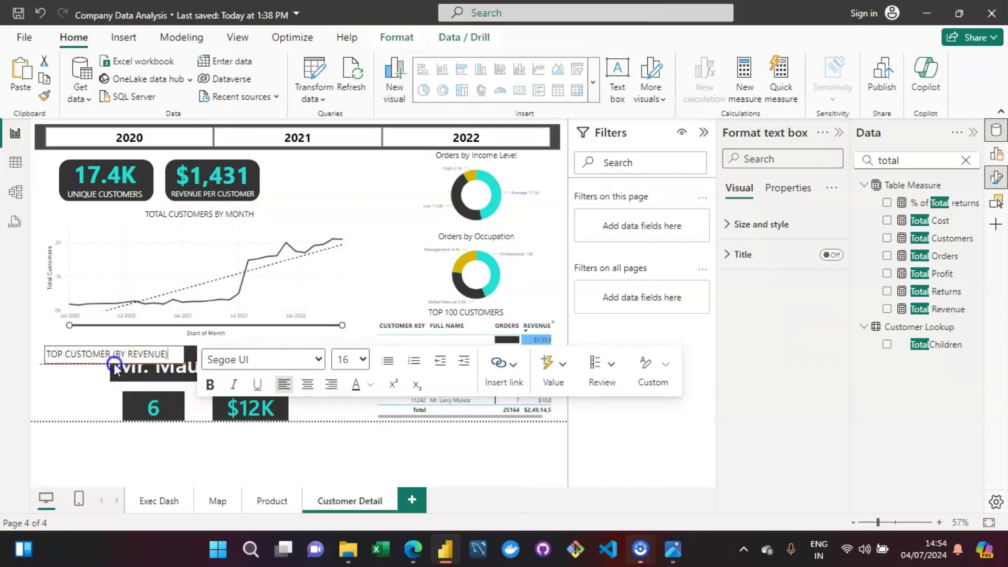
left_click_drag(184, 355, 176, 354)
left_click(72, 387)
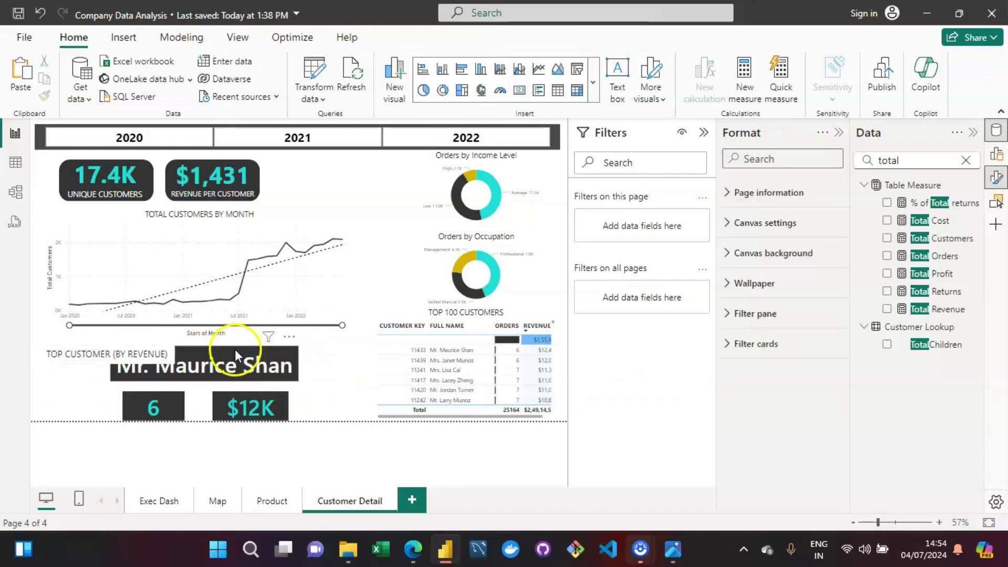
- Move the customer name card slightly down so it sits below the TOP CUSTOMER (BY REVENUE) title
left_click(228, 365)
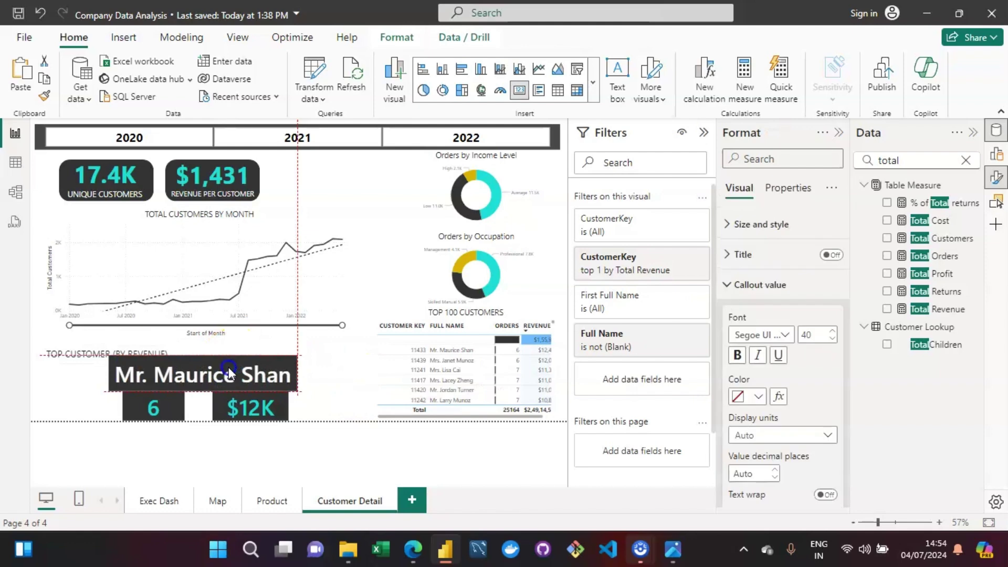
double_click(52, 354)
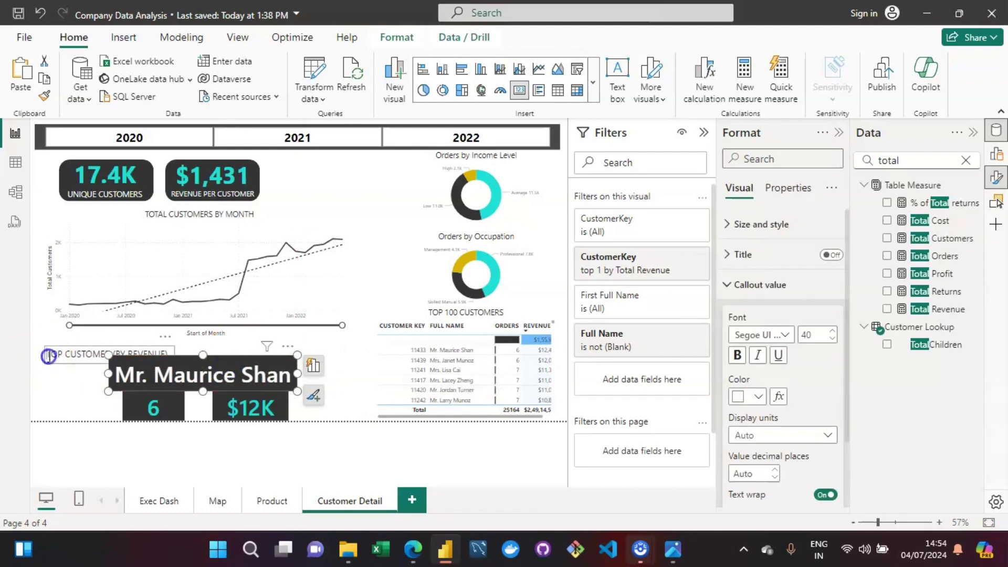
left_click(67, 379)
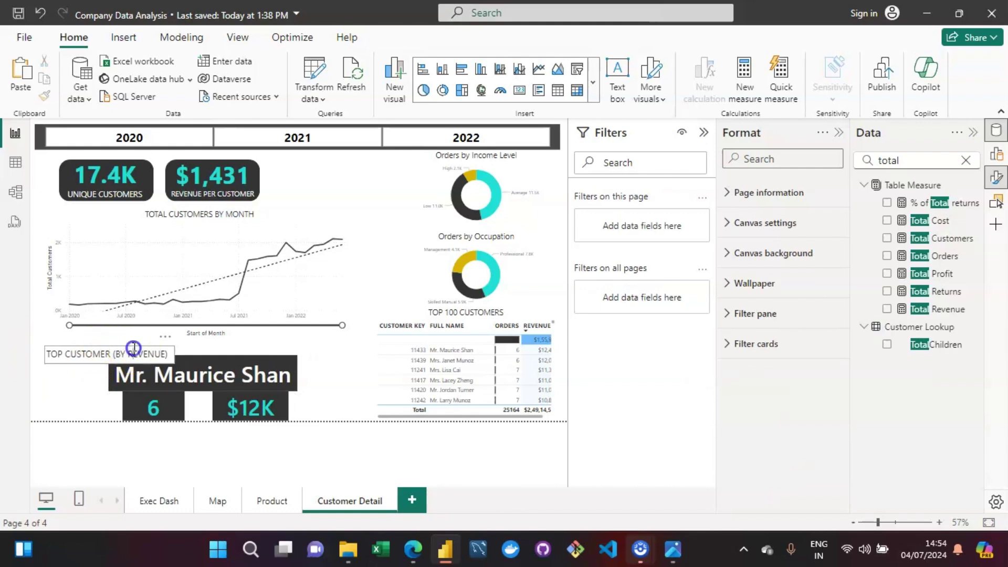
- Try to trim the title text box further so that its right edge sits against the end of the text
left_click(134, 348)
left_click(87, 382)
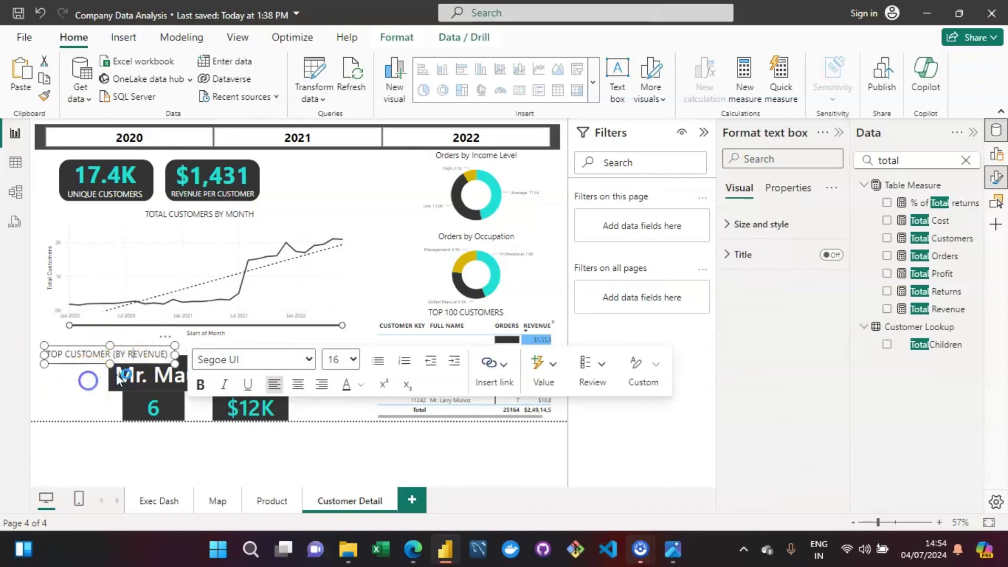
left_click(171, 353)
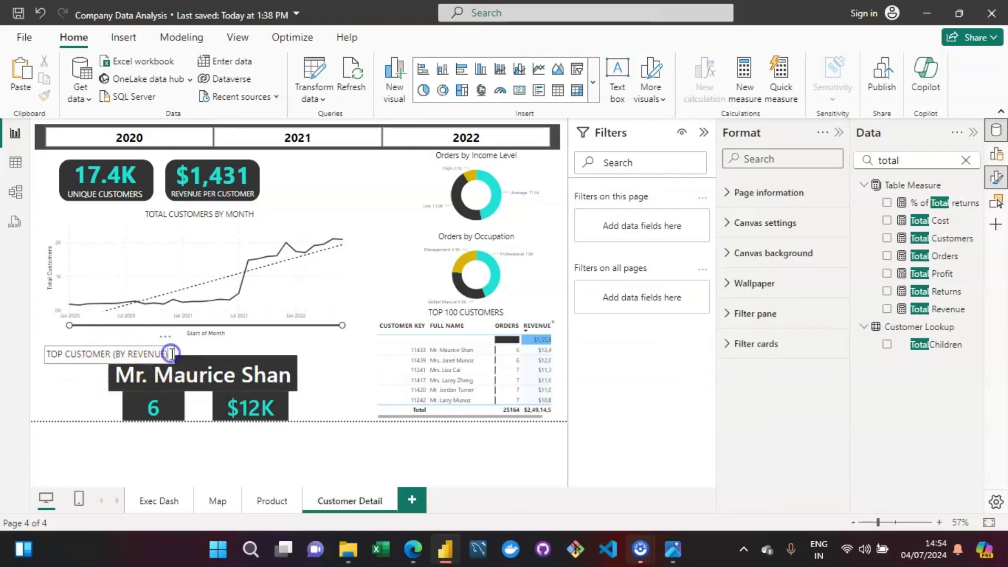
left_click(65, 387)
mouse_move(173, 361)
left_mouse_down()
mouse_move(203, 358)
mouse_move(171, 356)
left_mouse_up()
left_click(58, 398)
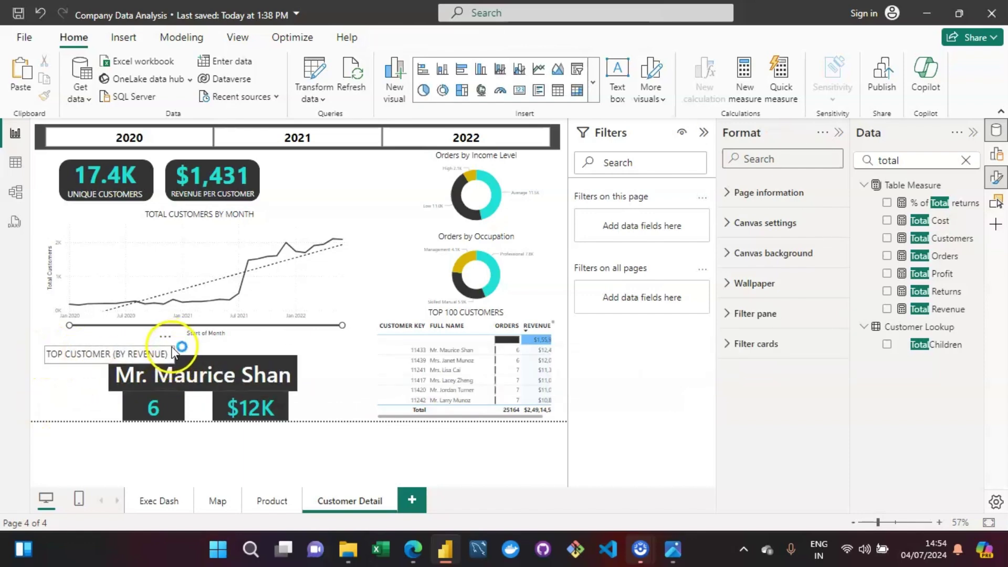
double_click(149, 354)
left_click(61, 382)
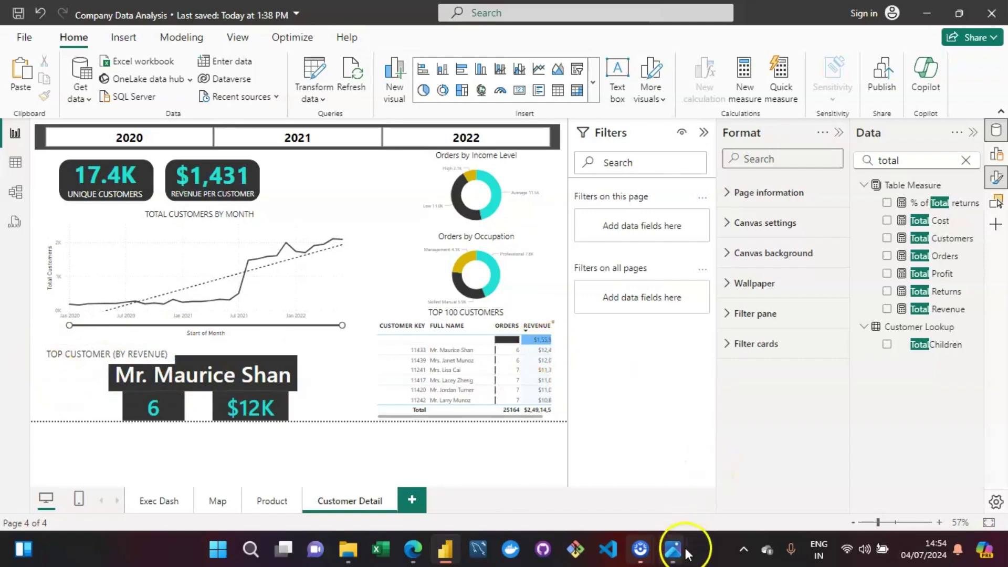
- Check the solution preview and add a colon to the end of the TOP CUSTOMER (BY REVENUE) title
mouse_move(686, 548)
mouse_move(741, 484)
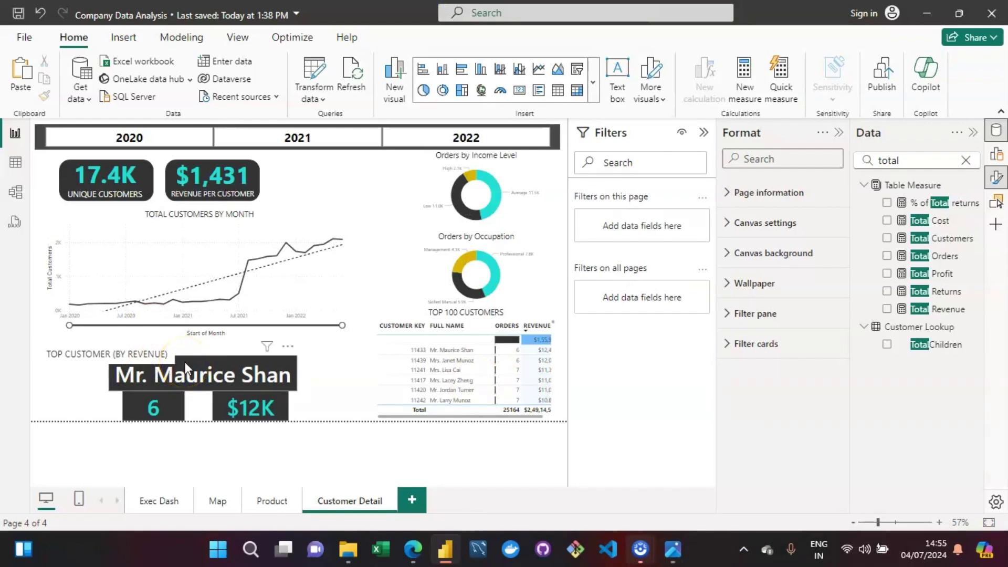
left_click(164, 356)
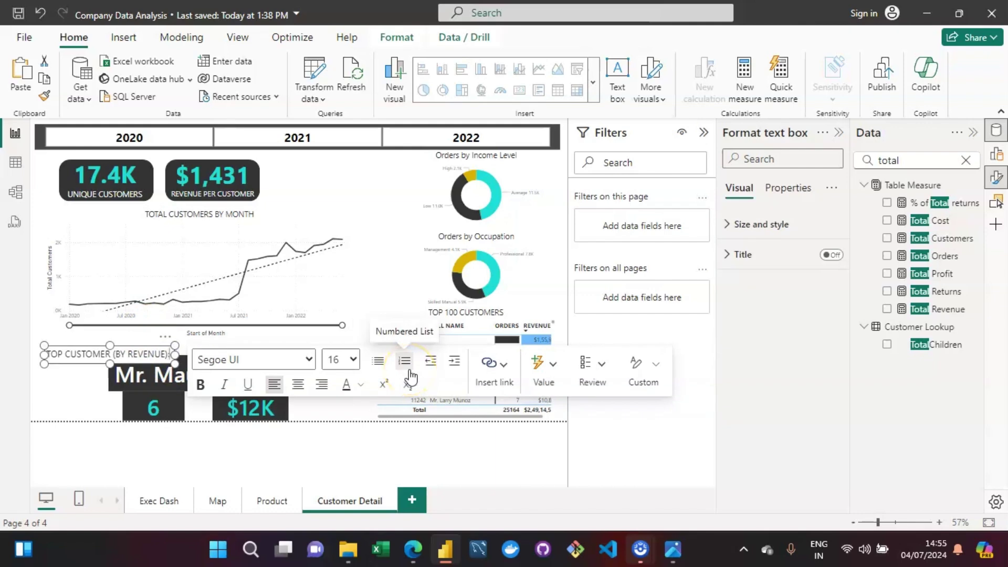
left_click(83, 402)
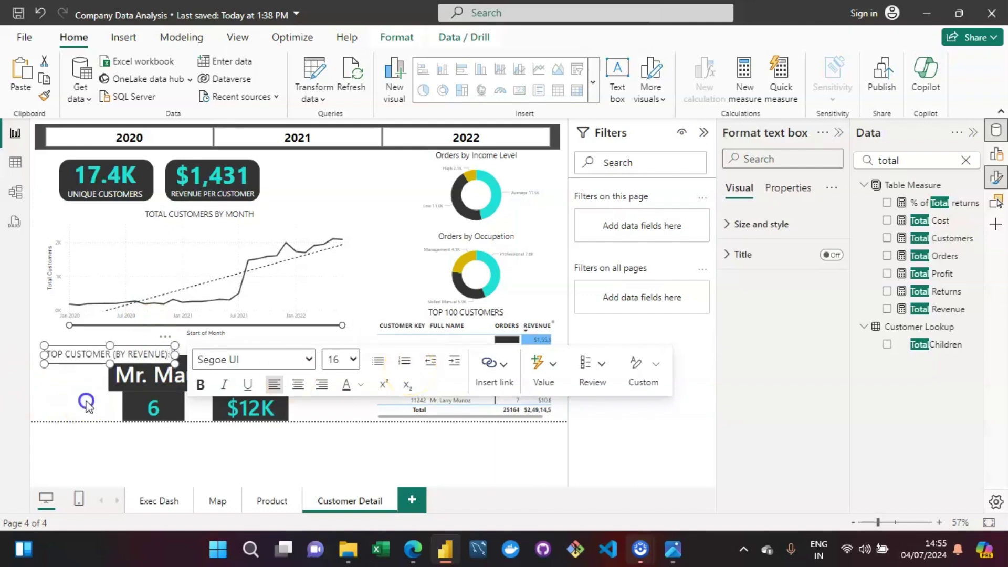
- Duplicate the title text box, replace the copy's text with REVENUE: and narrow the copy to fit that word
left_click(83, 356)
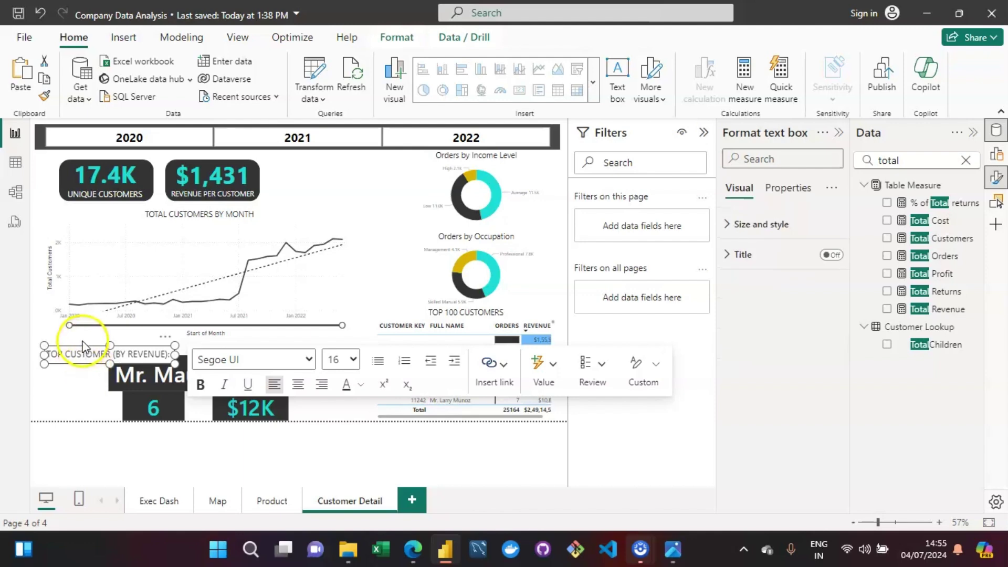
left_click(84, 350)
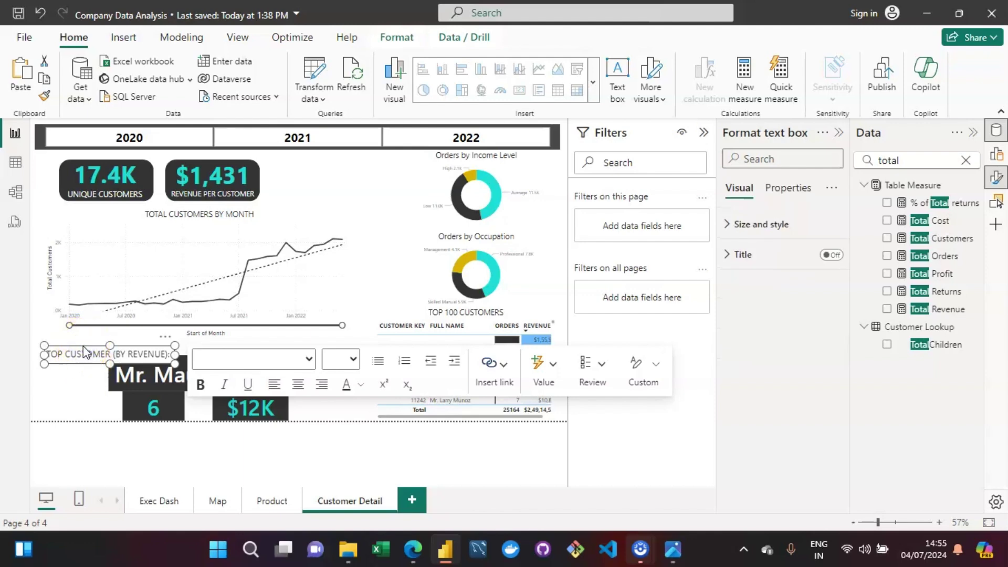
key("ctrl+v")
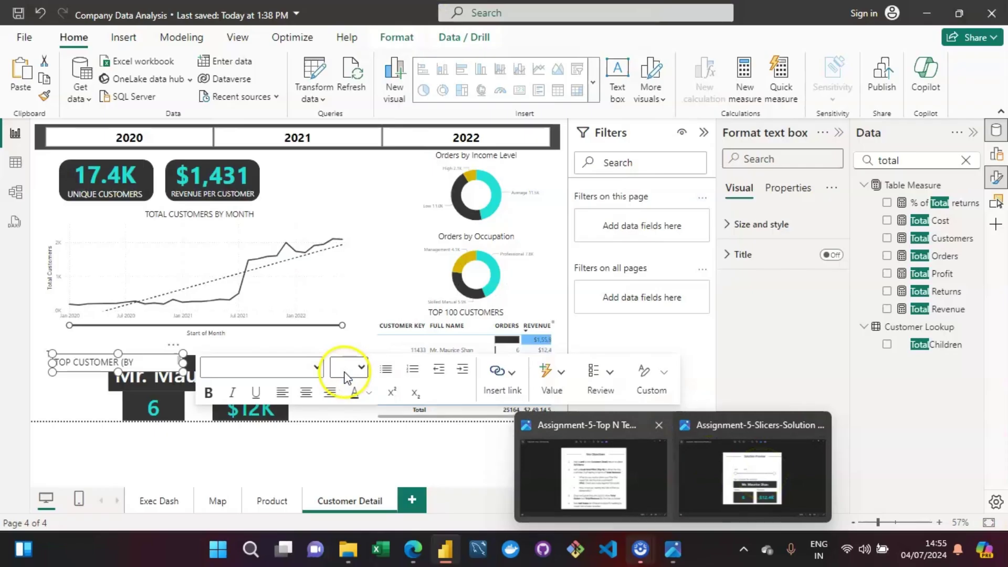
left_click(139, 365)
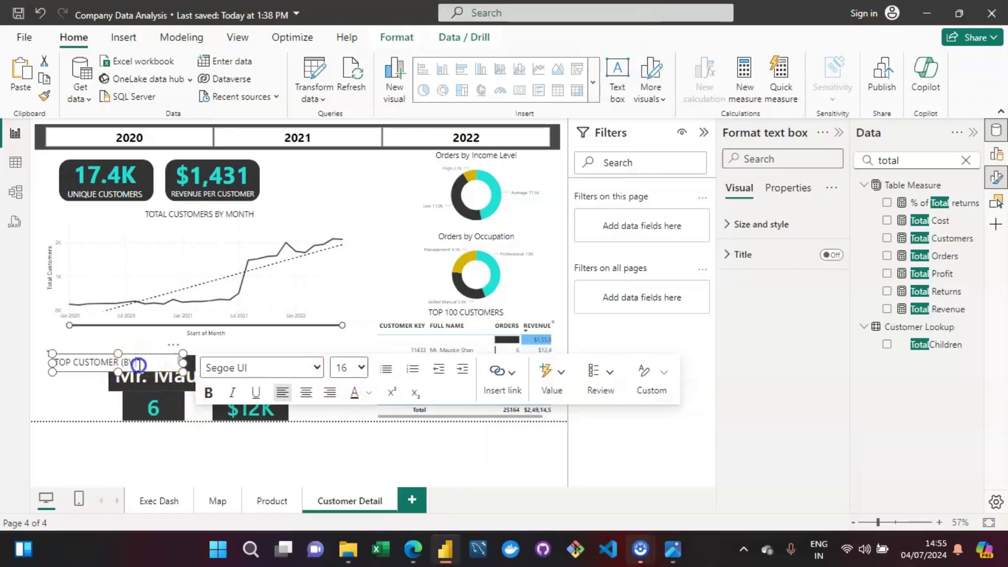
key("ctrl+a")
key("BackSpace")
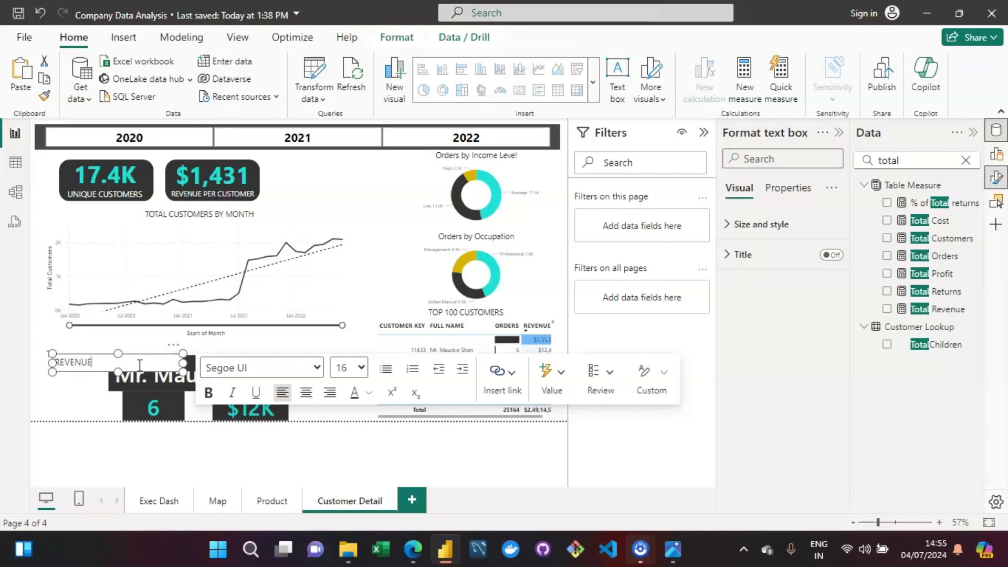
type("REVENUE:")
left_click_drag(186, 365, 100, 362)
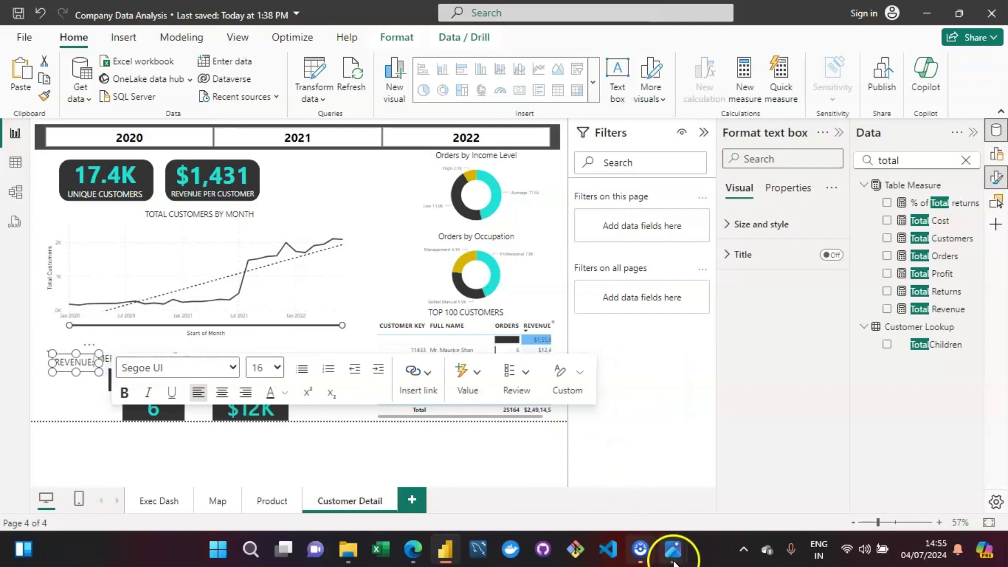
- Review the key objectives in the Assignment-5-Top N Text Cards image and return to the Power BI report
left_click(674, 557)
left_click(618, 477)
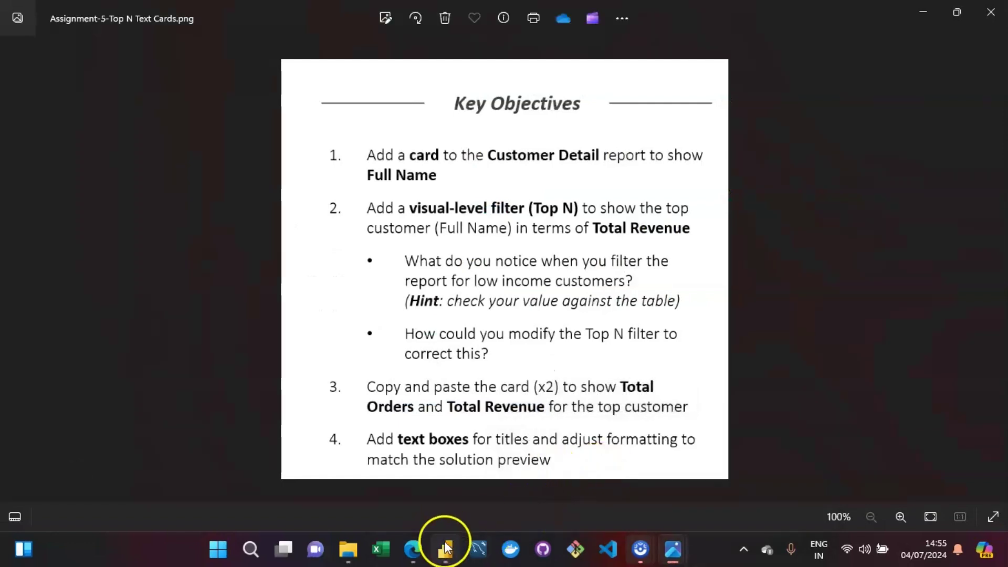
mouse_move(445, 548)
left_click(462, 449)
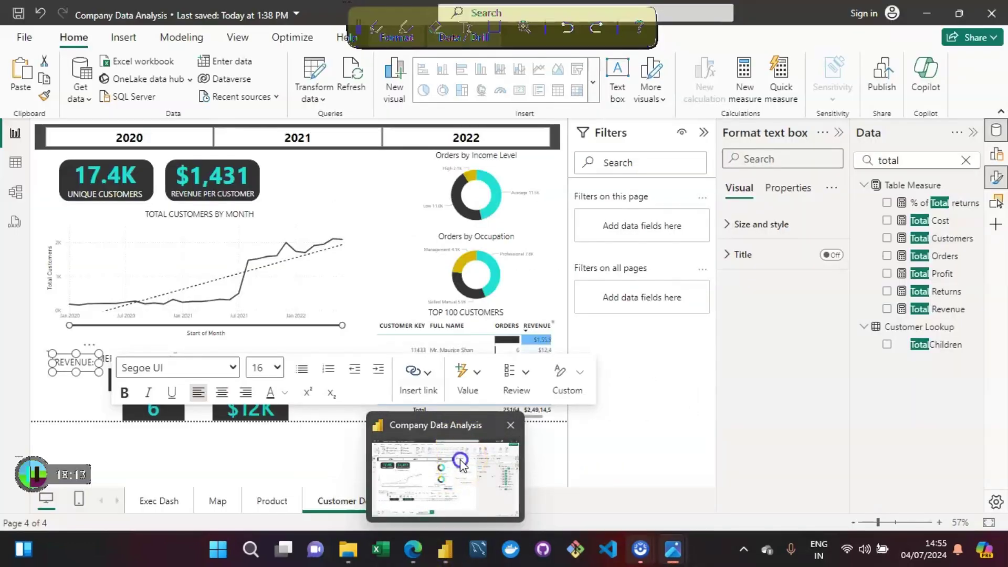
left_click(80, 401)
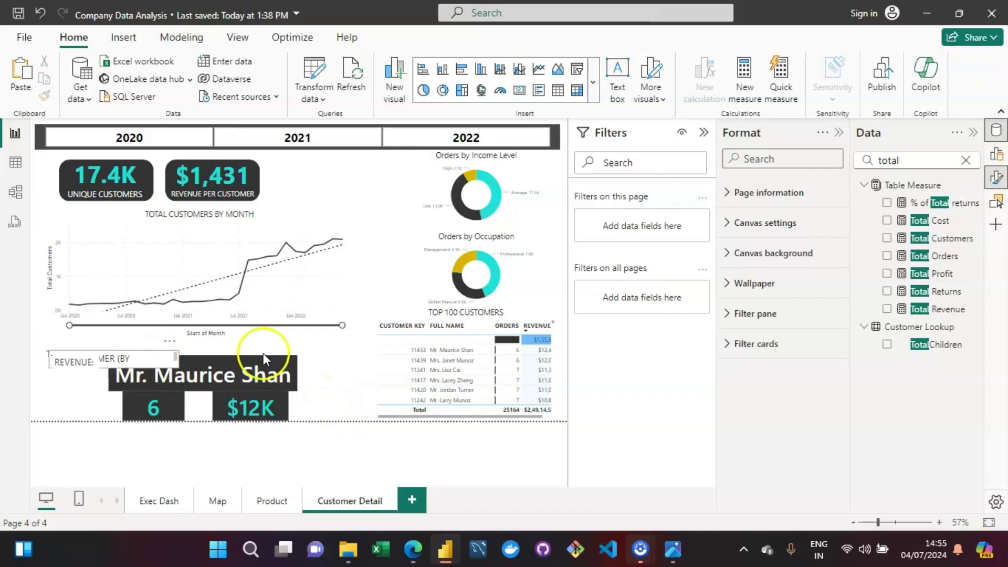
- With the filters collapsed for more canvas space, set the customer name card's callout font size to 25 and shrink the card around the name
left_click(704, 136)
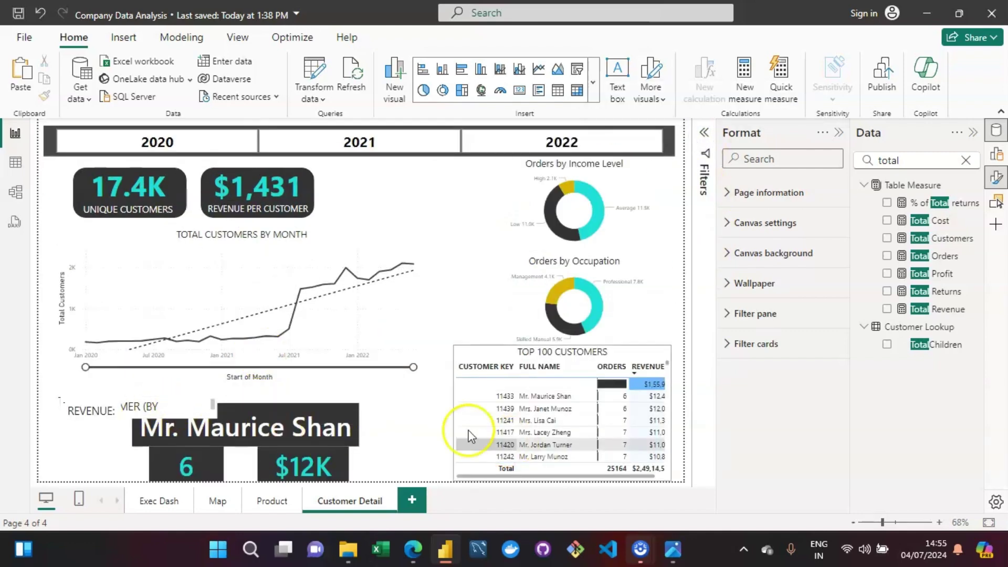
left_click(347, 440)
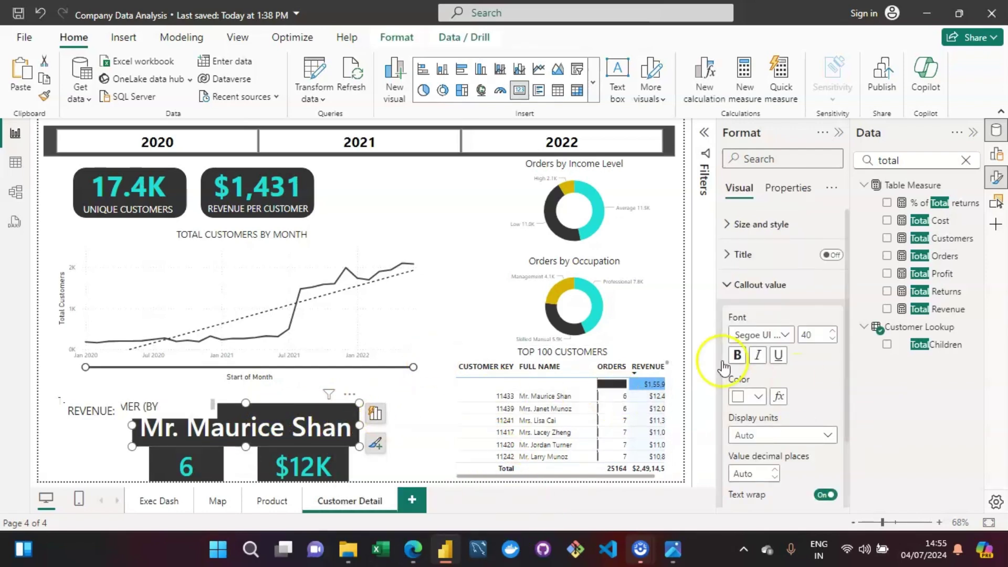
double_click(820, 336)
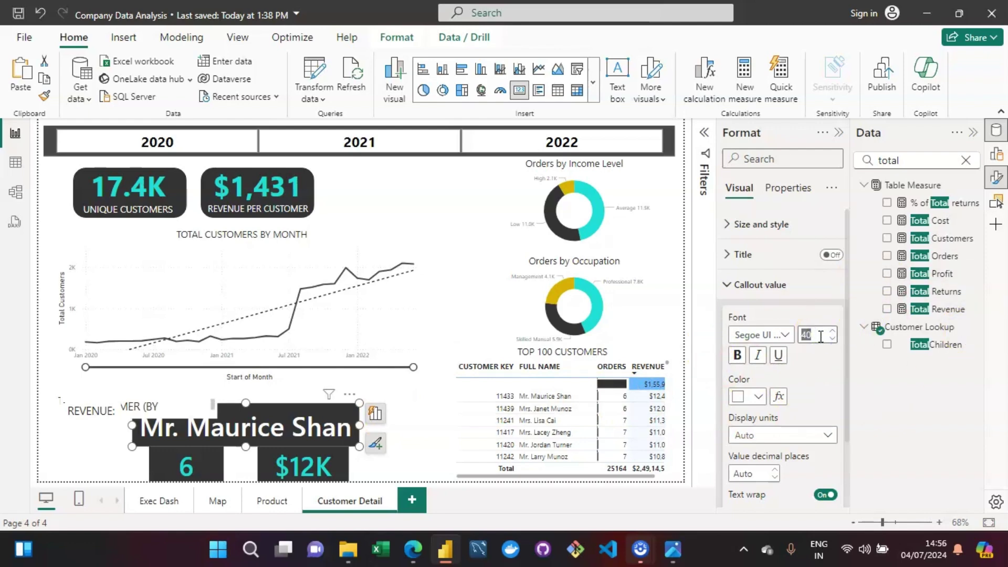
key("Return")
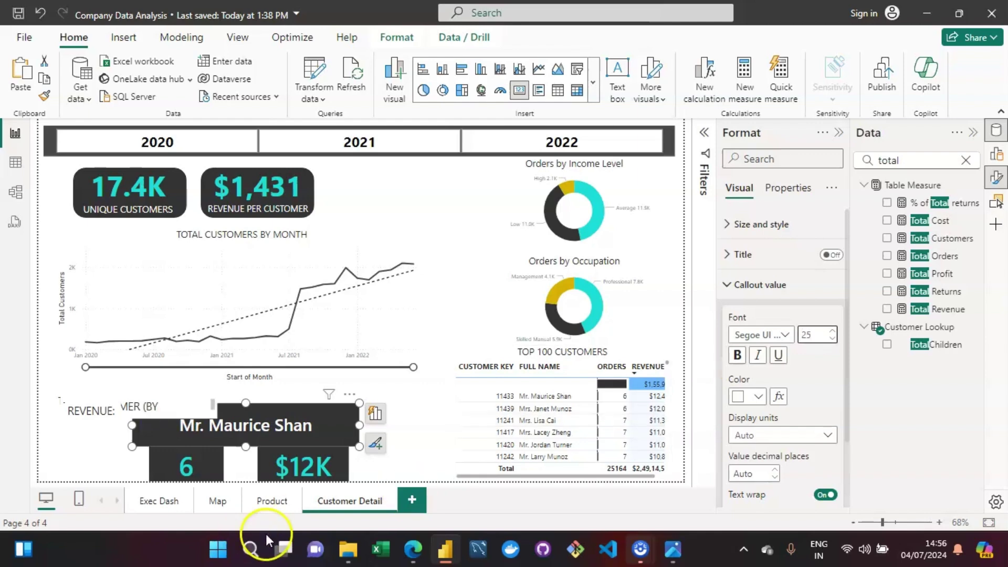
left_click_drag(359, 447, 301, 429)
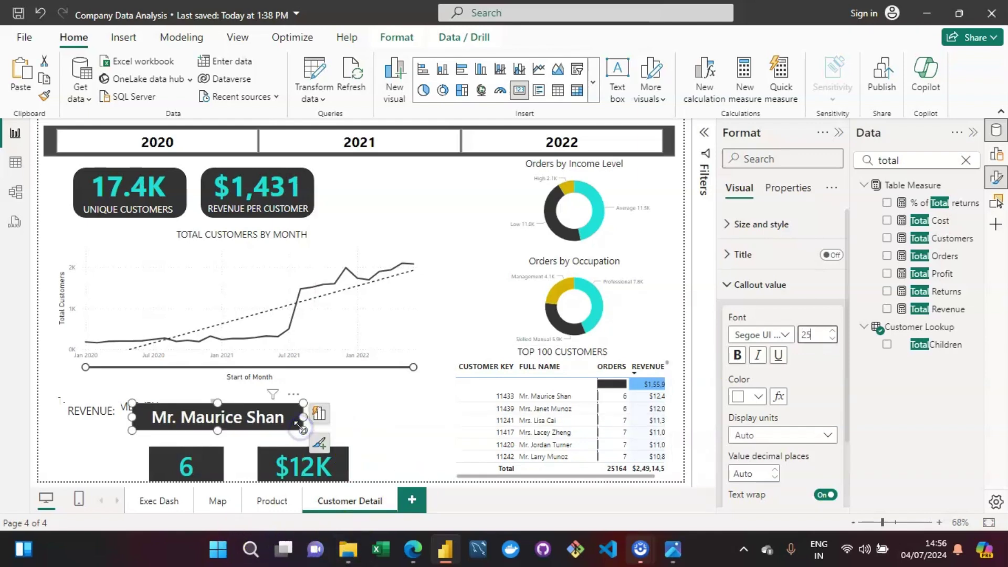
- Shrink the Total Orders and Total Revenue cards in width and height, keeping them level with each other below the customer name card
left_click(204, 453)
left_click_drag(223, 479, 196, 469)
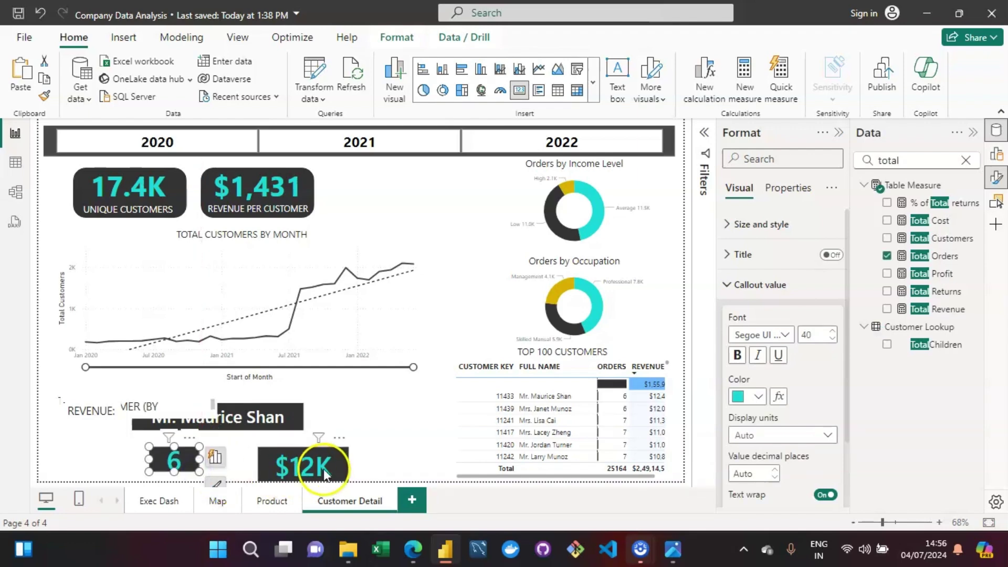
left_click(337, 475)
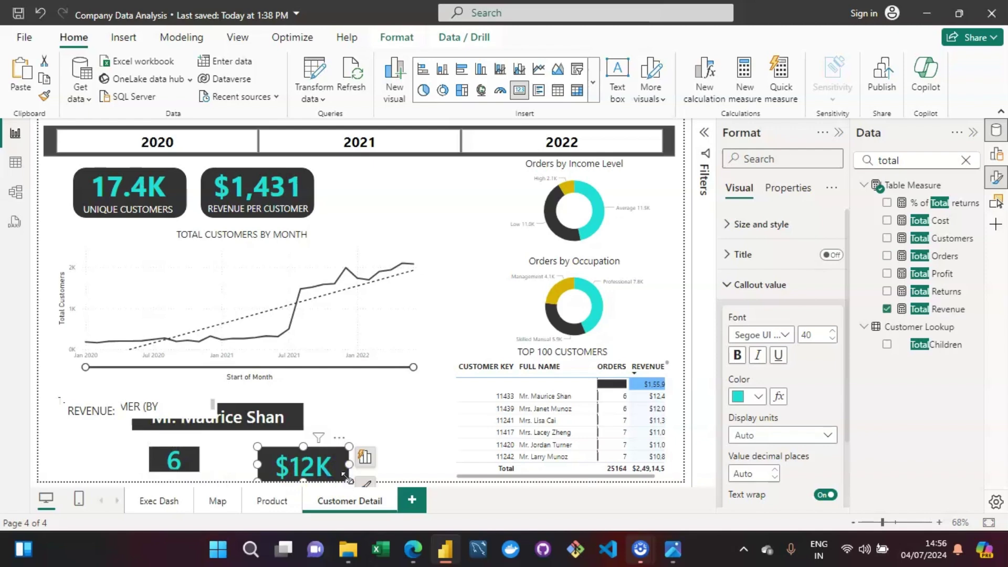
left_click_drag(348, 479, 326, 466)
left_click(381, 460)
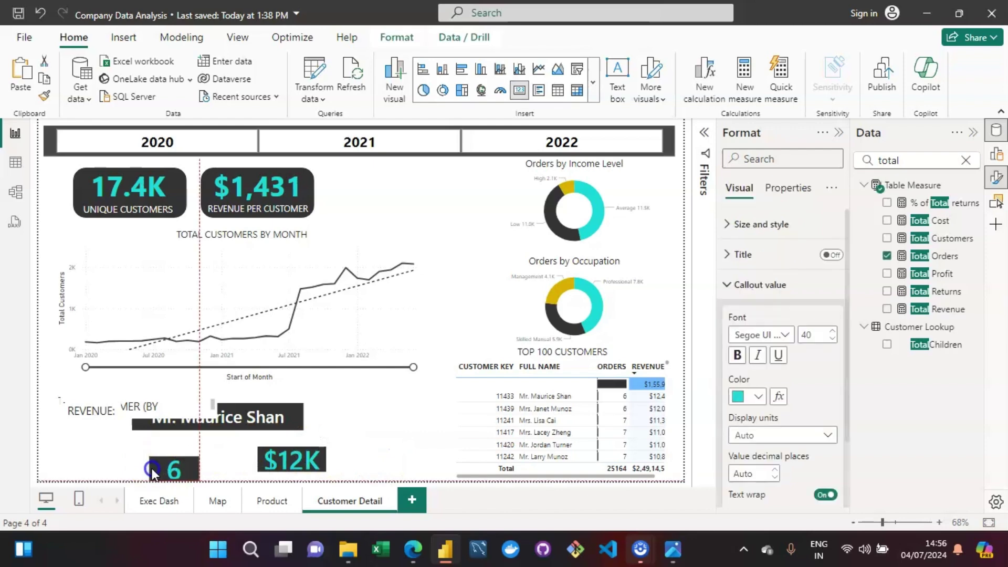
left_click(261, 463)
left_click(147, 481)
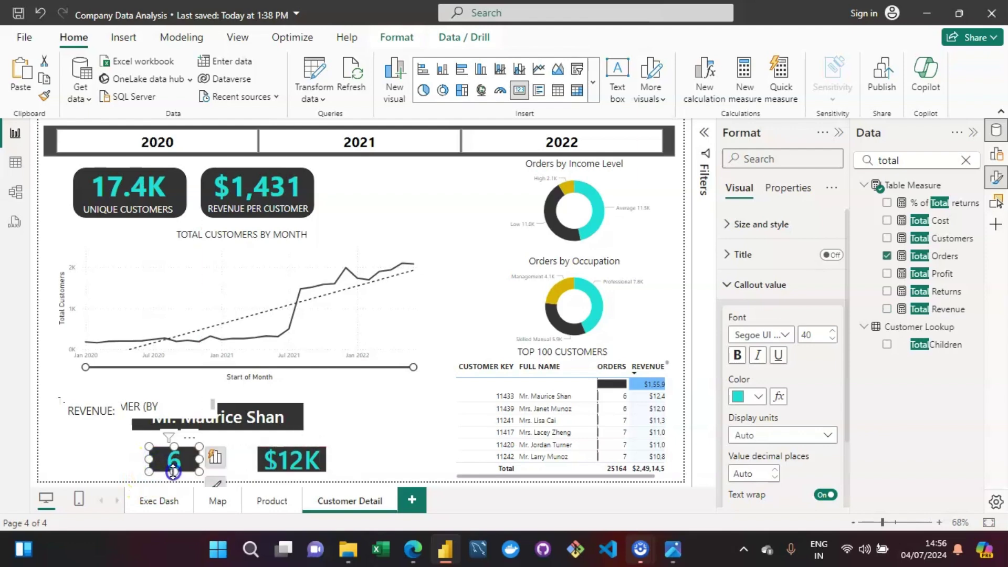
- Set the callout font size of the Total Orders and Total Revenue cards to 25 and slightly narrow the revenue card
double_click(819, 334)
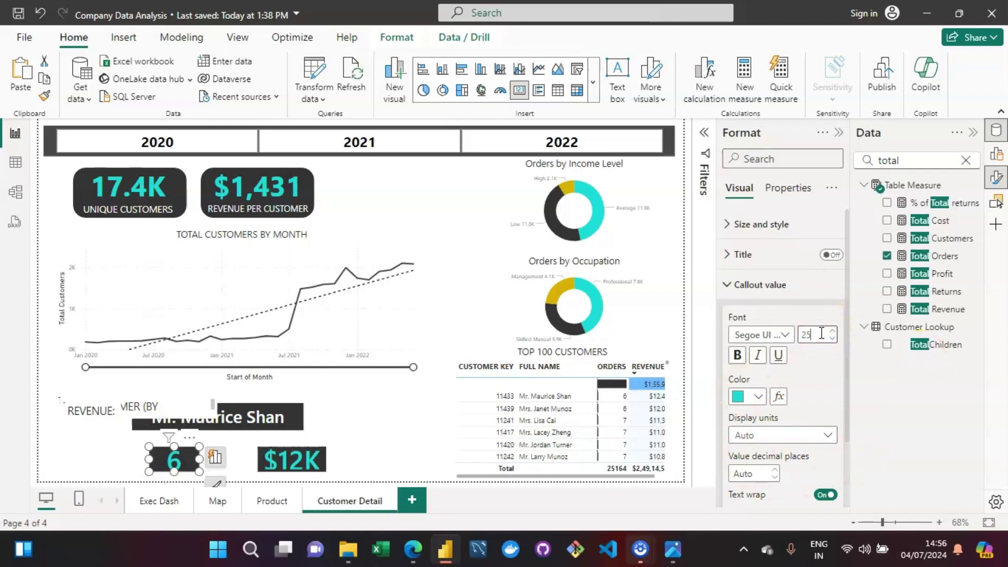
left_click(287, 461)
double_click(813, 336)
type("25")
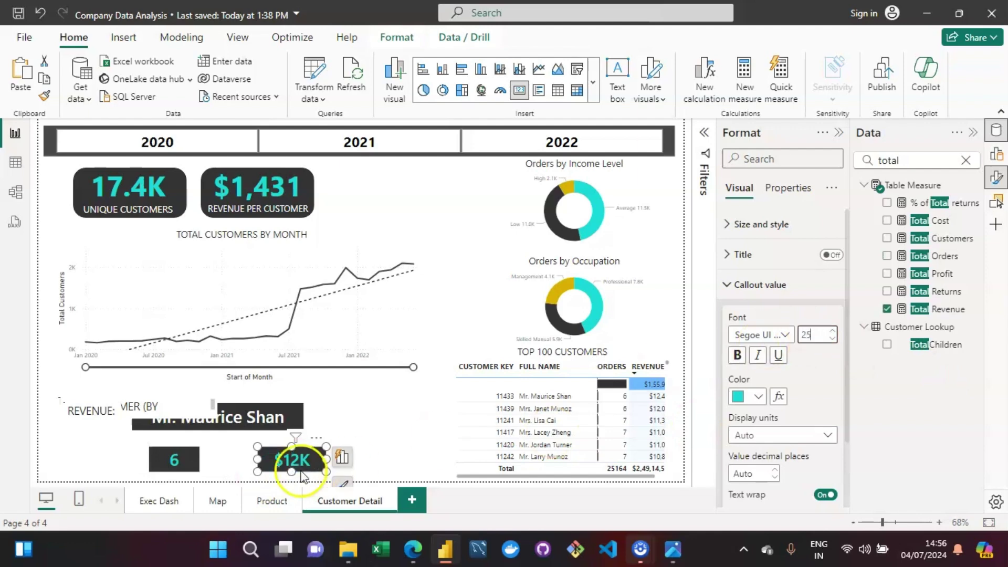
left_click_drag(327, 460, 317, 464)
left_click(232, 460)
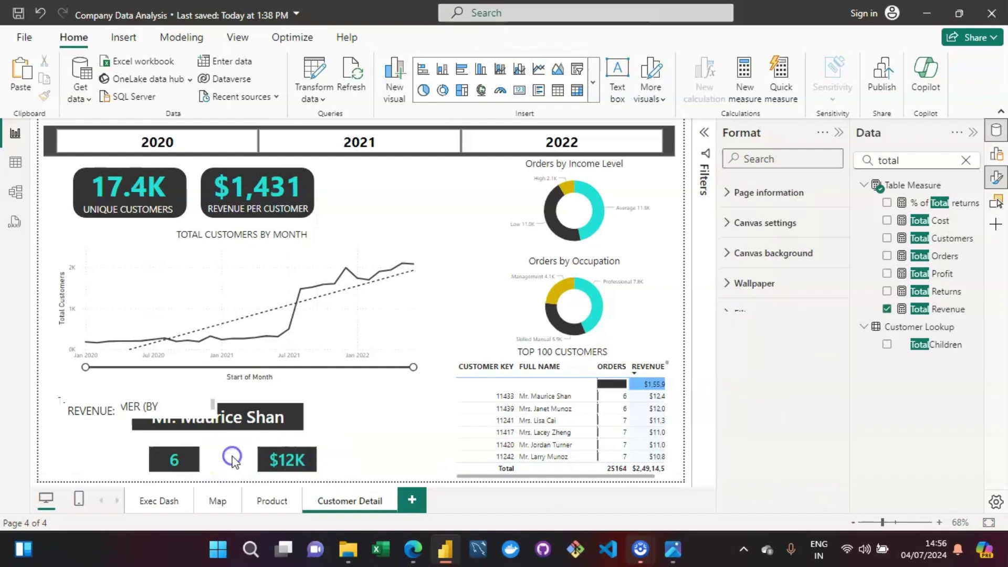
- Move the customer name card slightly down and widen the TOP CUSTOMER (BY REVENUE): text box to fit its title on one line
left_click_drag(269, 410, 268, 425)
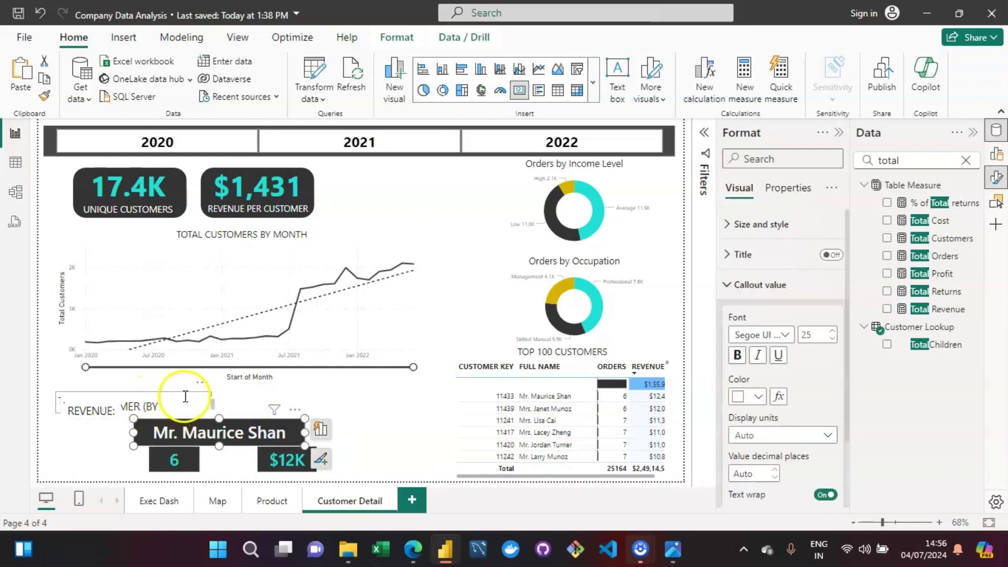
left_click(211, 409)
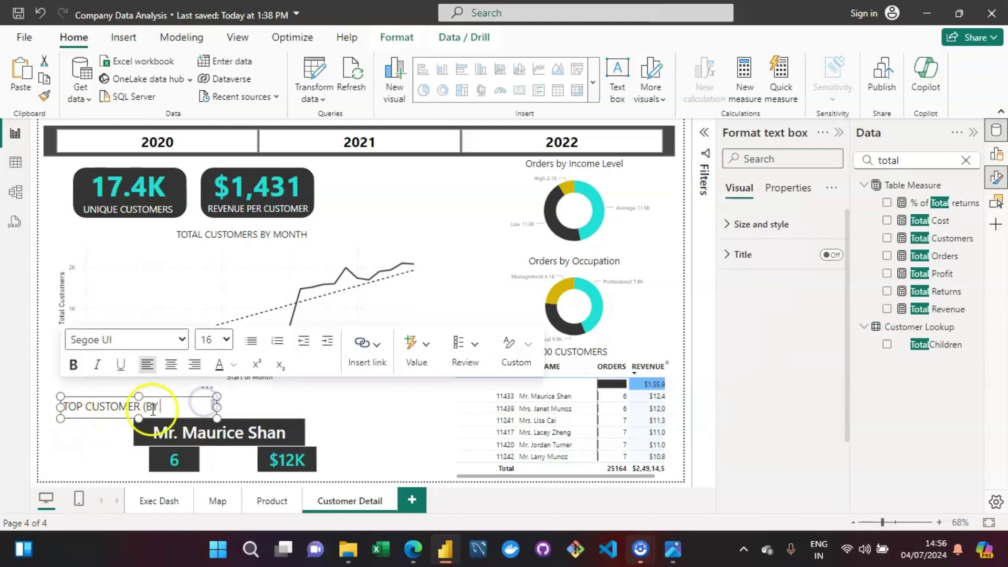
left_click_drag(213, 410, 257, 408)
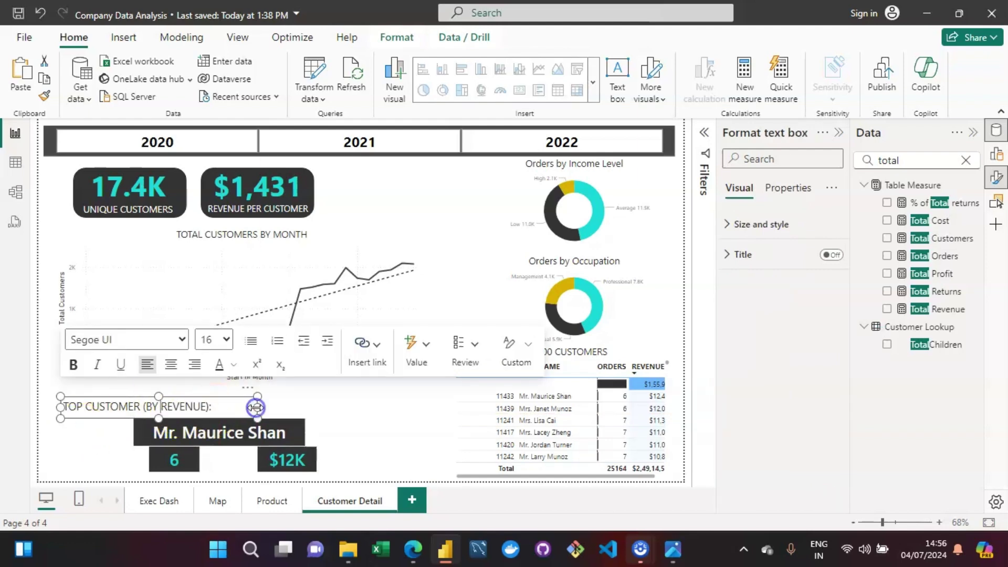
left_click(107, 434)
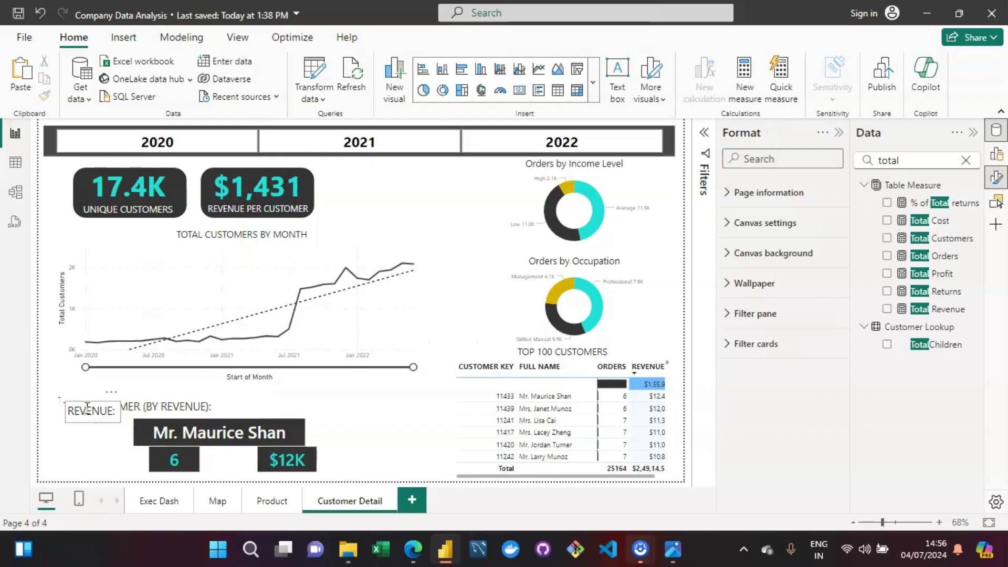
- Move the REVENUE: text box away from the overlapping titles to just above the Total Revenue card
left_click(87, 409)
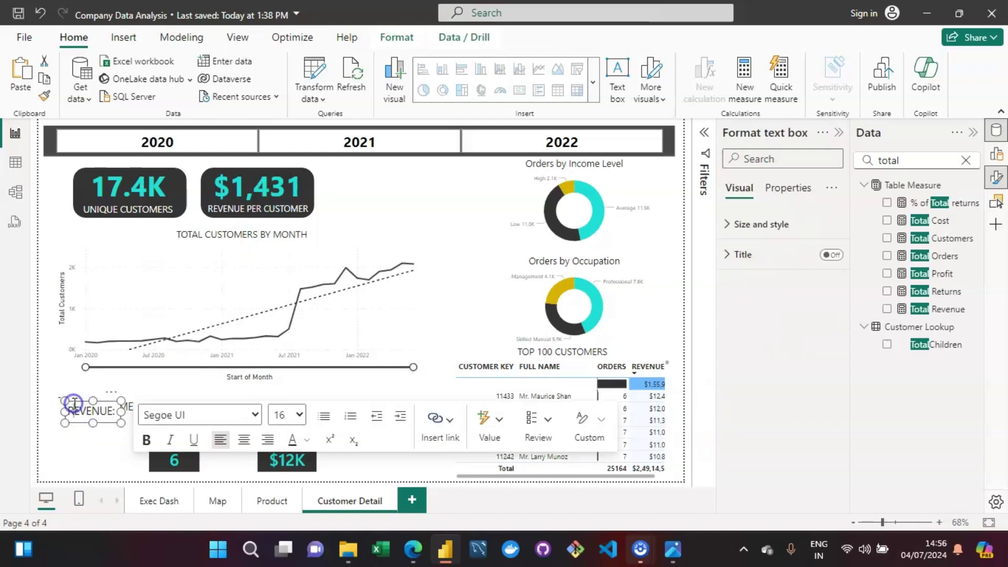
left_click(99, 437)
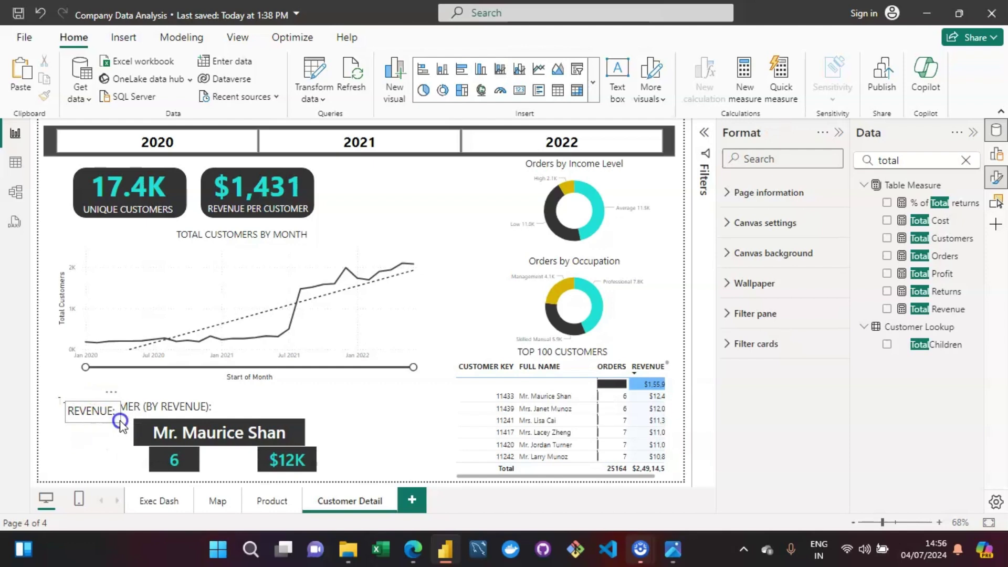
left_click_drag(160, 434, 320, 453)
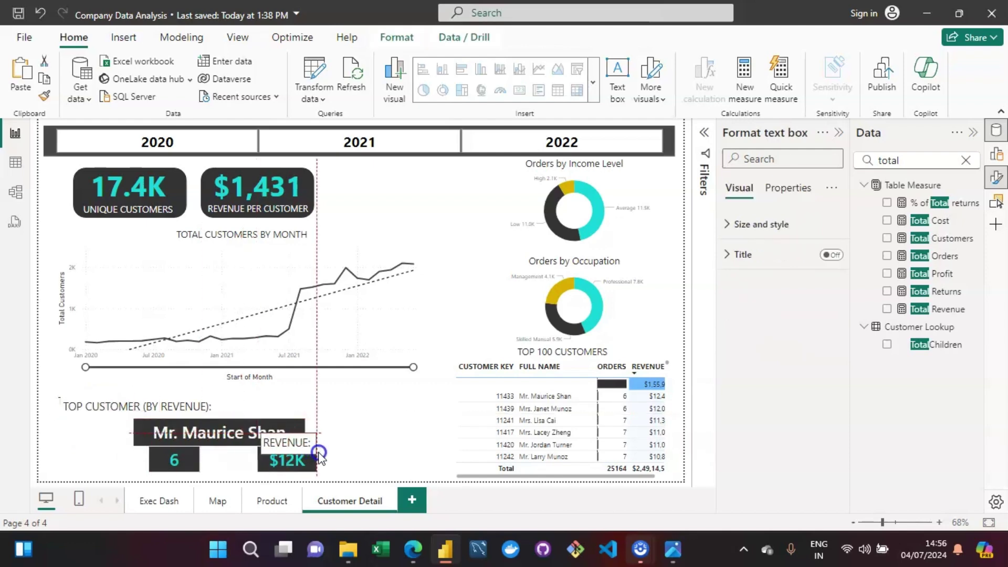
left_click(104, 429)
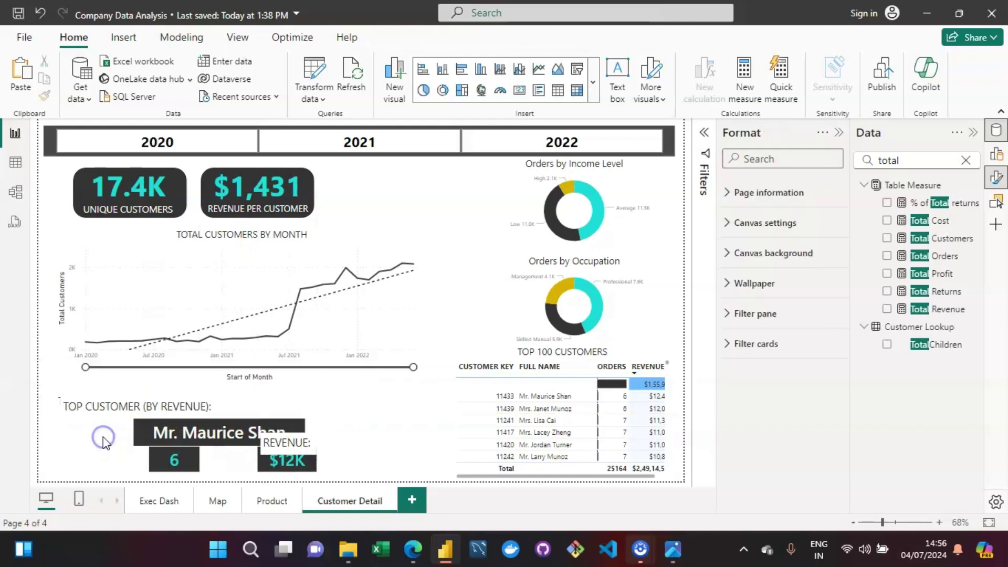
- Move the widened TOP CUSTOMER (BY REVENUE): text box off its duplicate to just above the customer name card
left_click(130, 411)
left_click(248, 414)
left_click(268, 413)
left_click(351, 419)
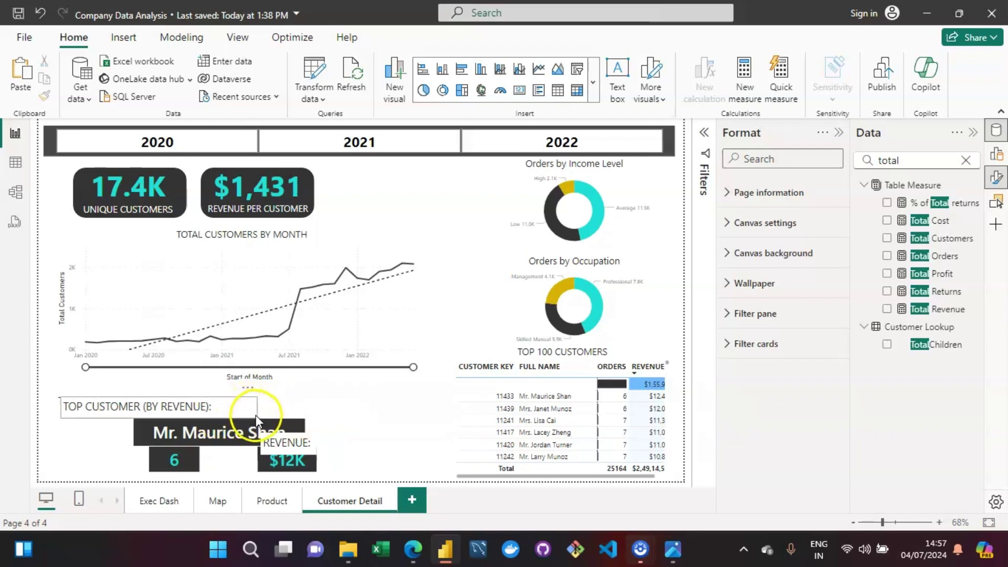
left_click_drag(257, 415, 322, 422)
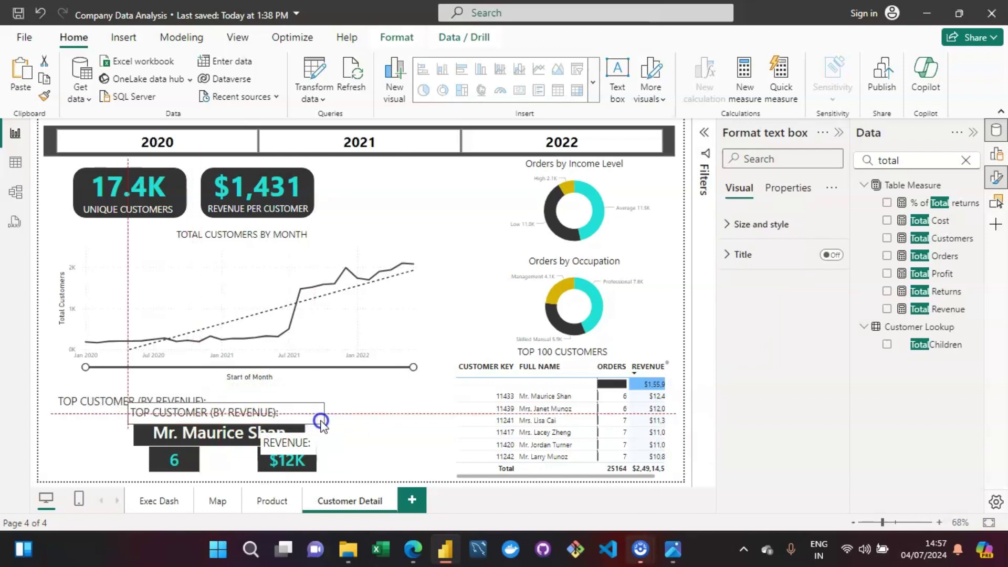
- Replace the duplicate title's text with ORDERS: and narrow that text box to fit the word
left_click(109, 399)
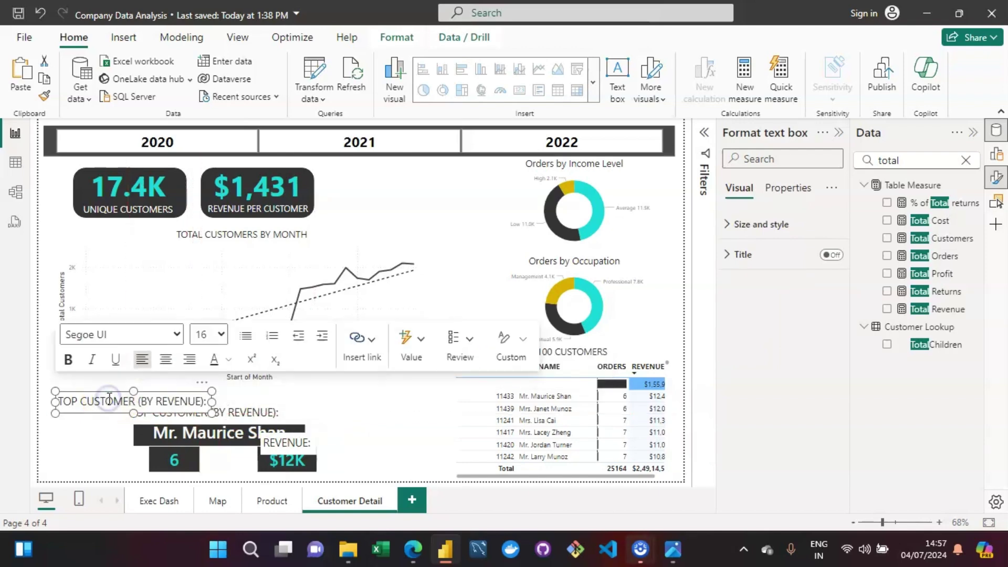
key("ctrl+a")
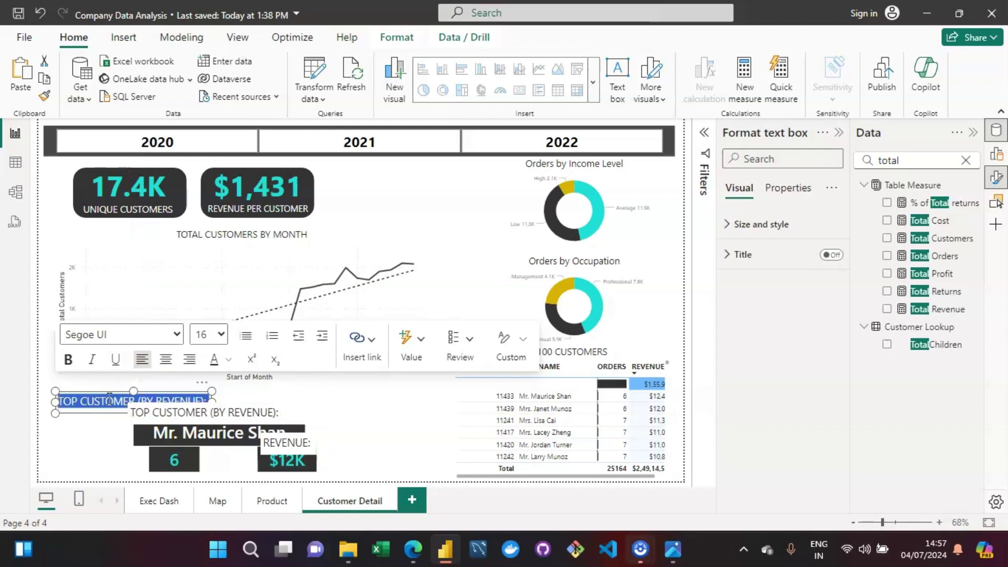
type("ORDERS:")
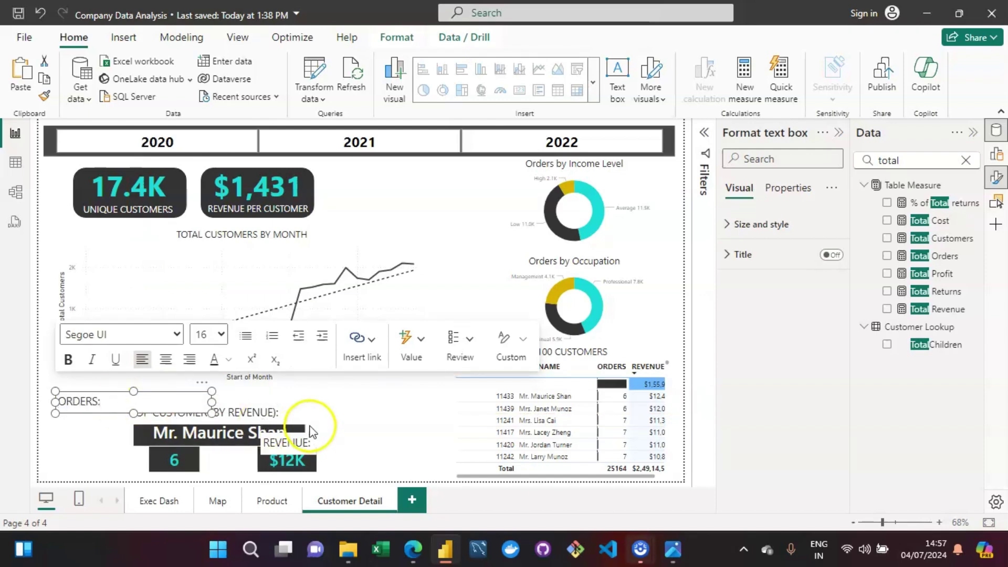
left_click(368, 417)
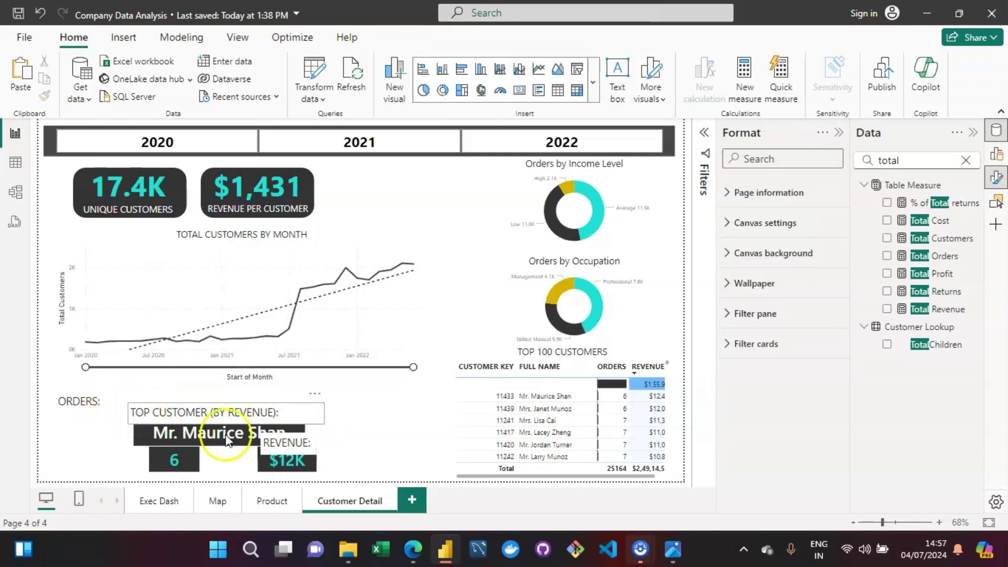
left_click(108, 401)
left_click_drag(210, 401, 108, 400)
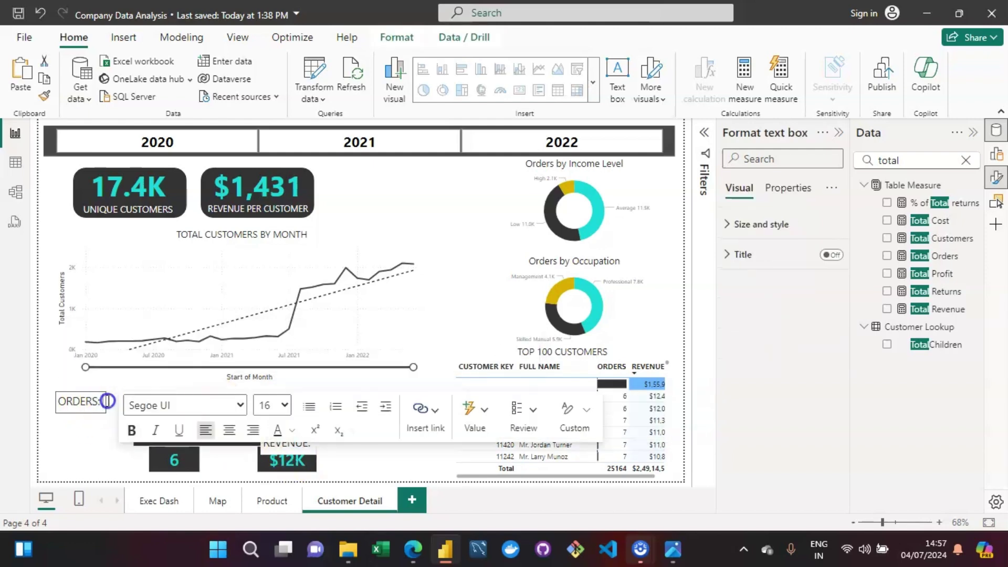
left_click(97, 432)
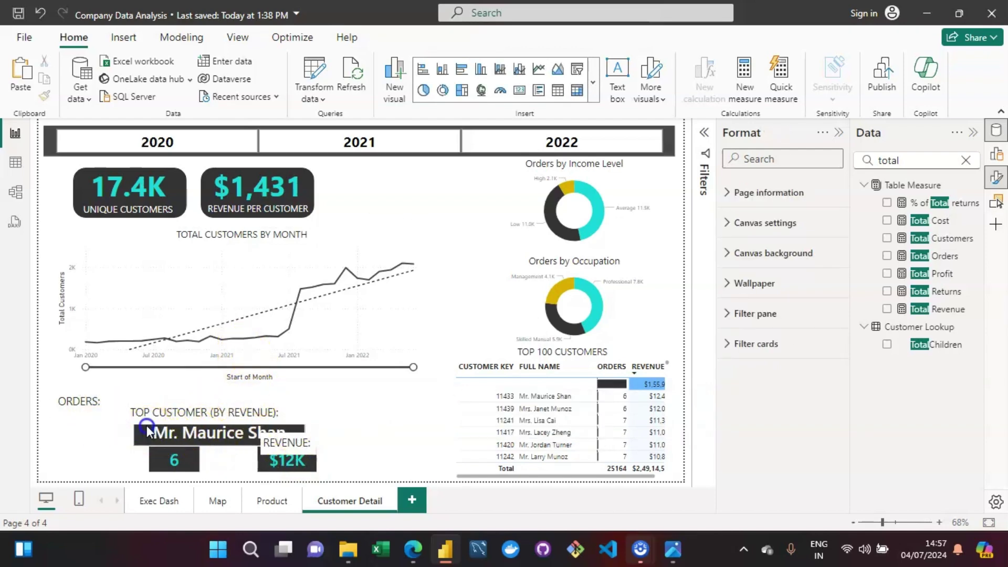
- Move the customer name card to the right and narrow the TOP CUSTOMER (BY REVENUE): text box to the width of its title
left_click_drag(148, 427, 232, 418)
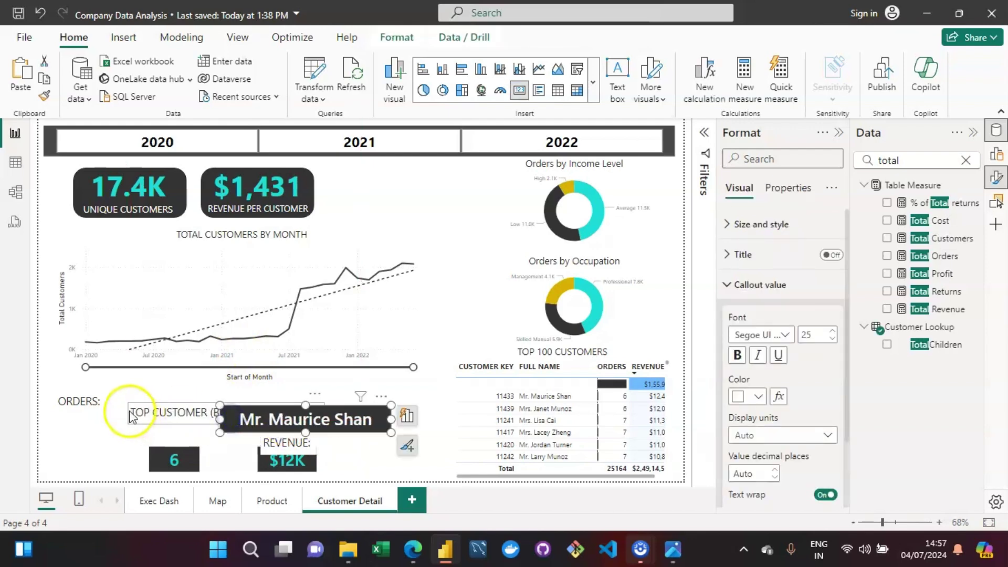
left_click_drag(141, 419, 151, 394)
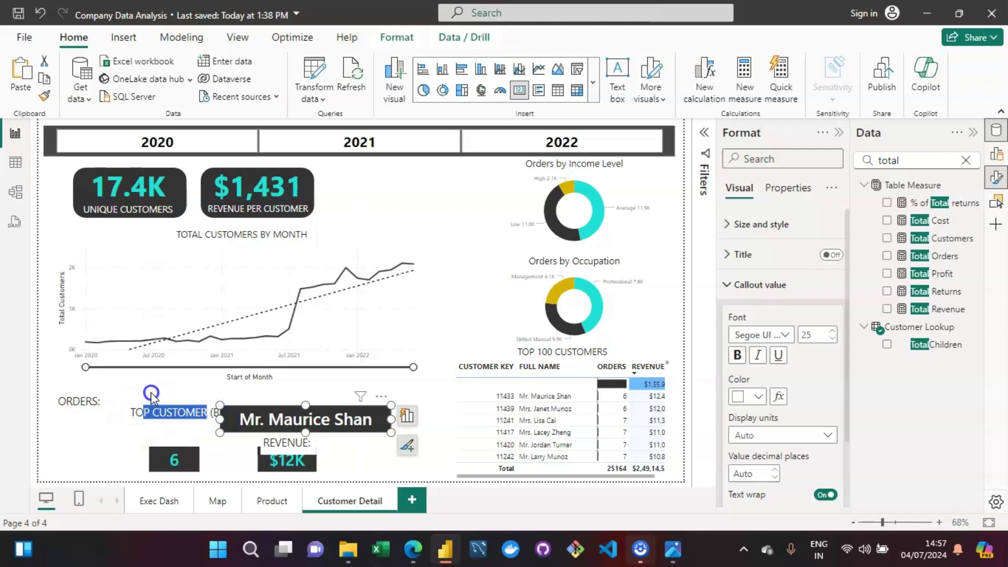
left_click(134, 413)
left_click(101, 428)
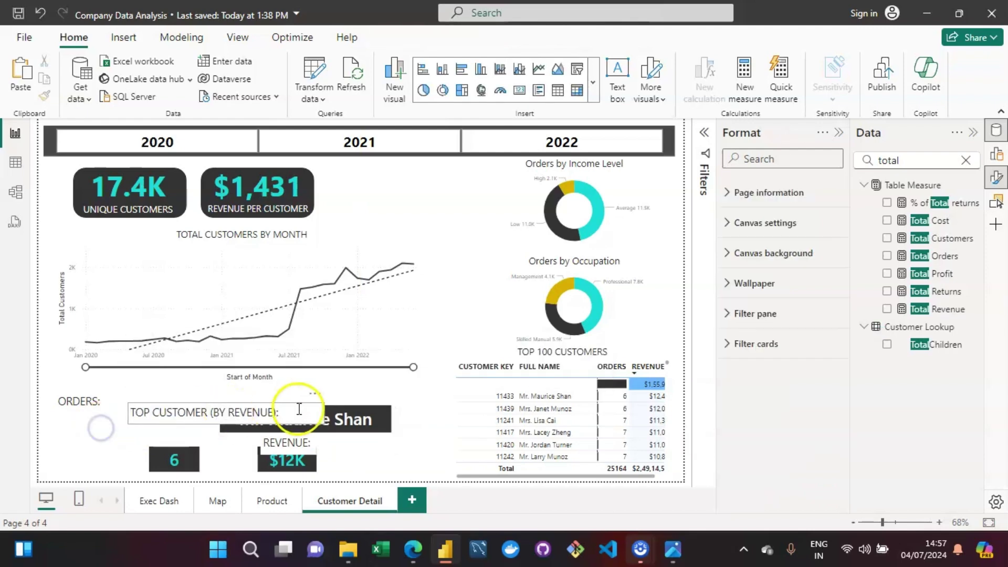
left_click(315, 413)
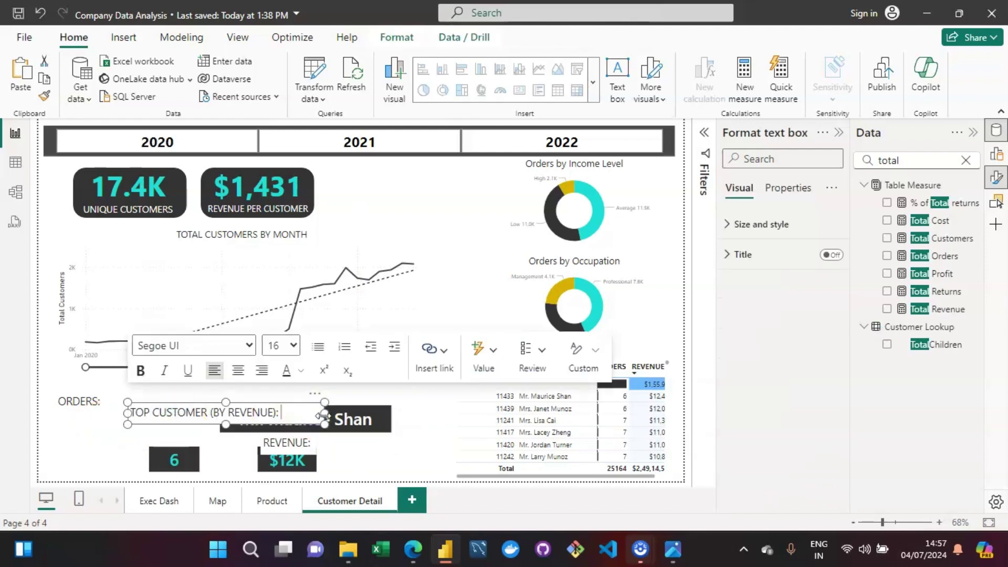
left_click_drag(323, 416, 283, 414)
left_click(100, 436)
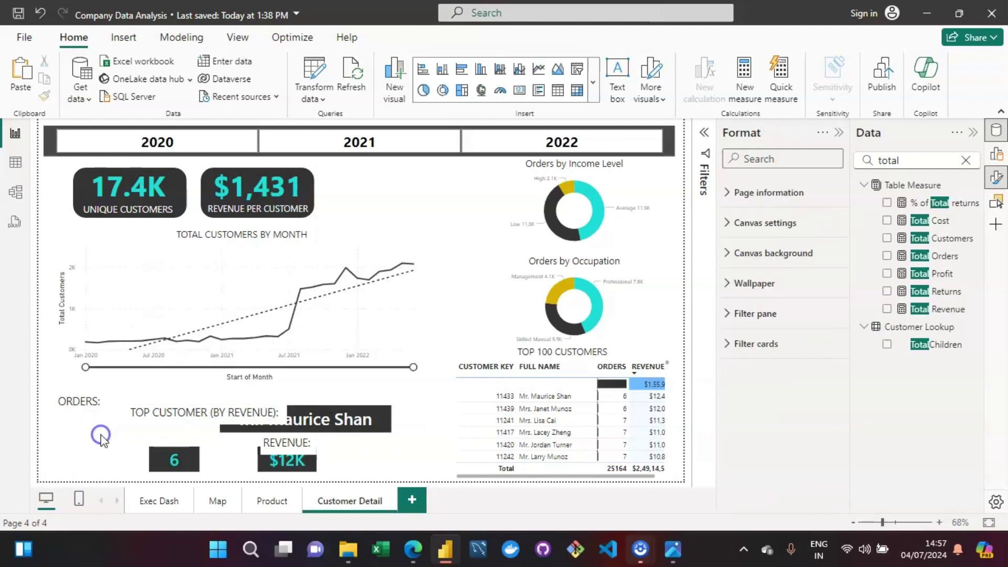
- Set the font size of the "TOP CUSTOMER (BY REVENUE):" label text to 12
left_click(245, 413)
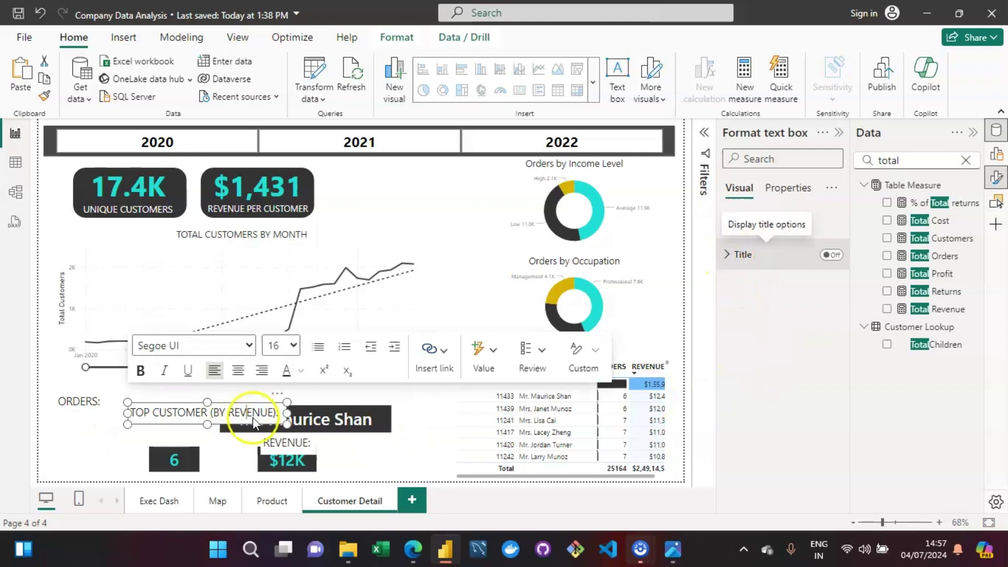
left_click(283, 346)
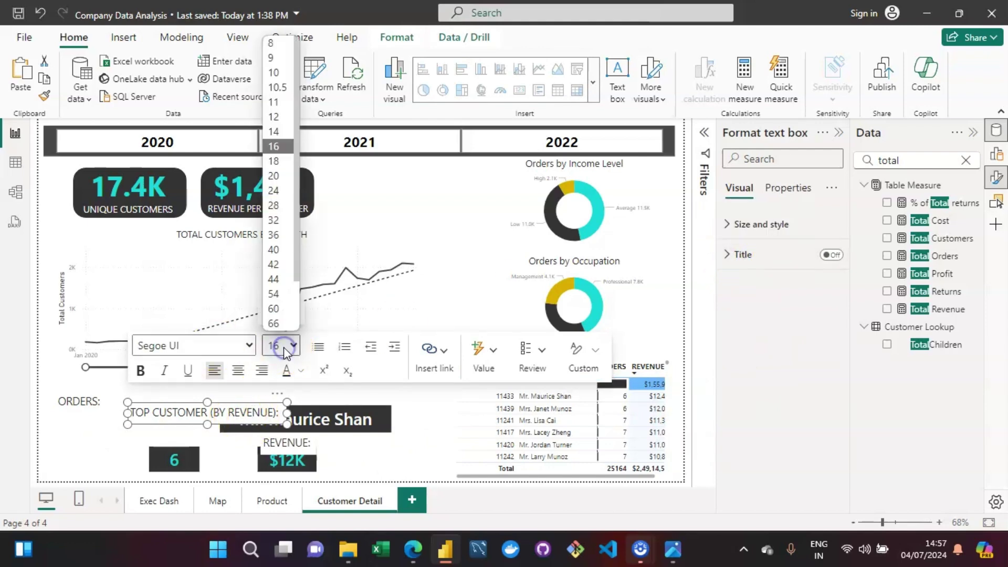
left_click(274, 121)
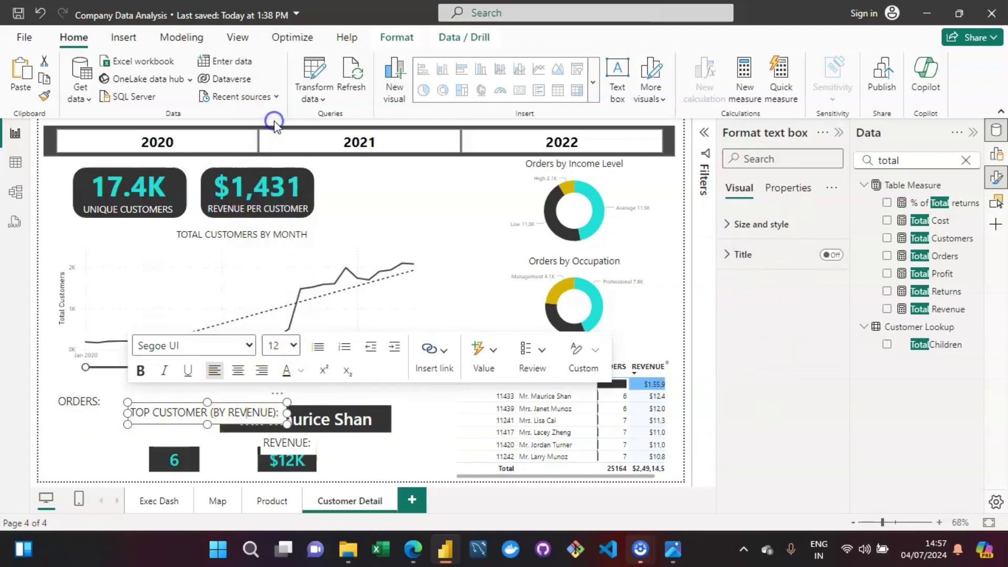
left_click(283, 417)
triple_click(267, 419)
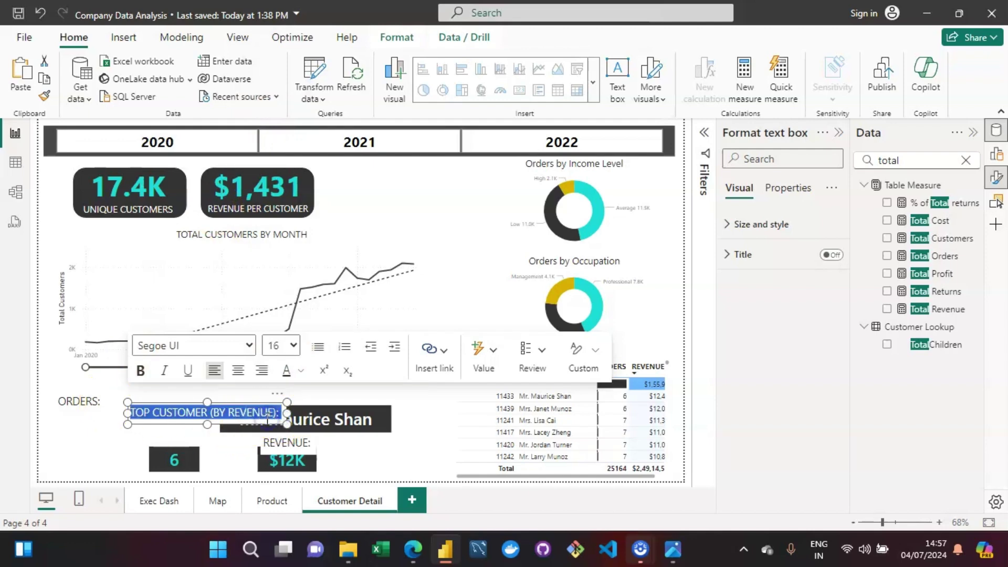
left_click(292, 347)
left_click(274, 117)
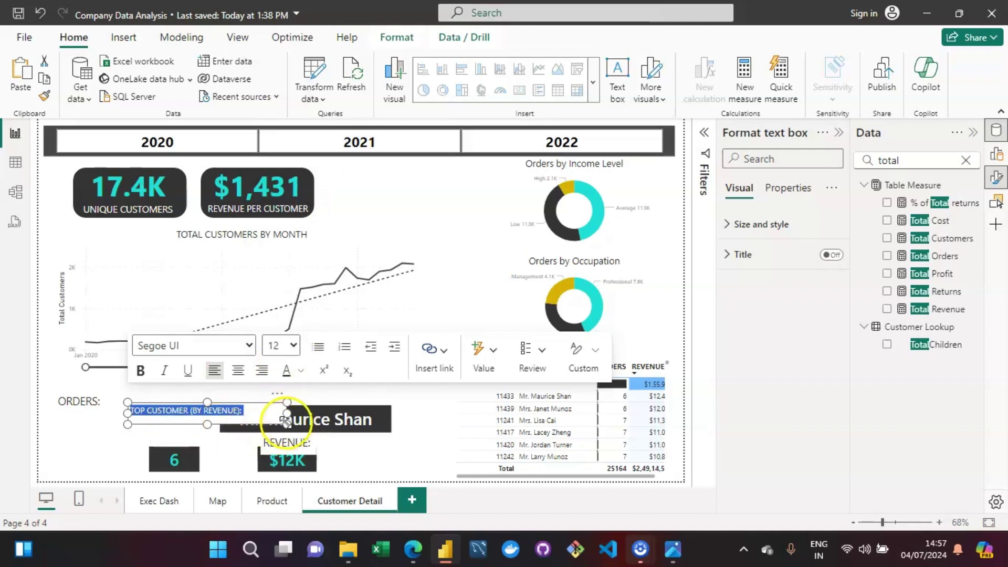
- Shrink the "TOP CUSTOMER (BY REVENUE):" text box to fit its text and place it directly above the customer name card
left_click_drag(285, 421, 249, 416)
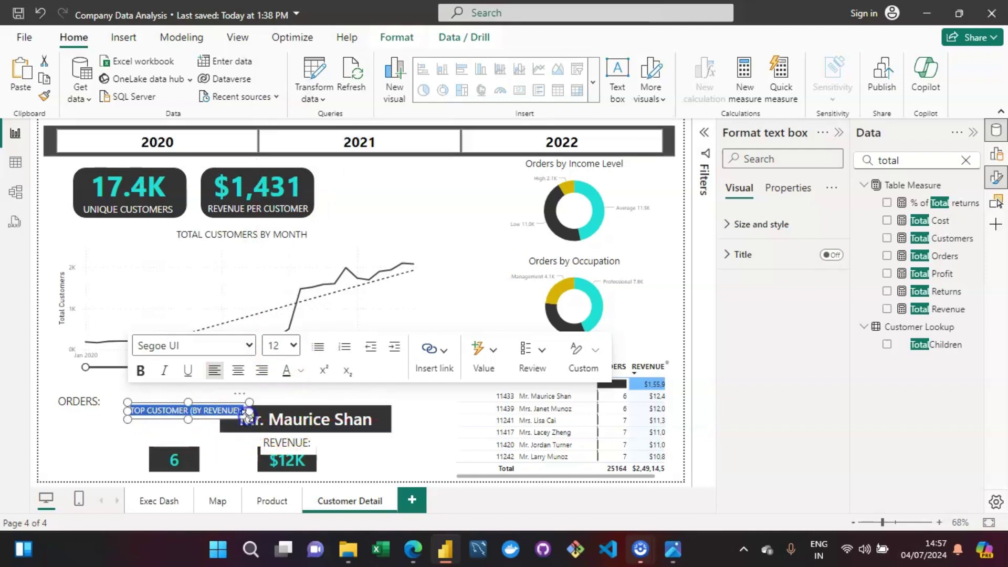
left_click(455, 456)
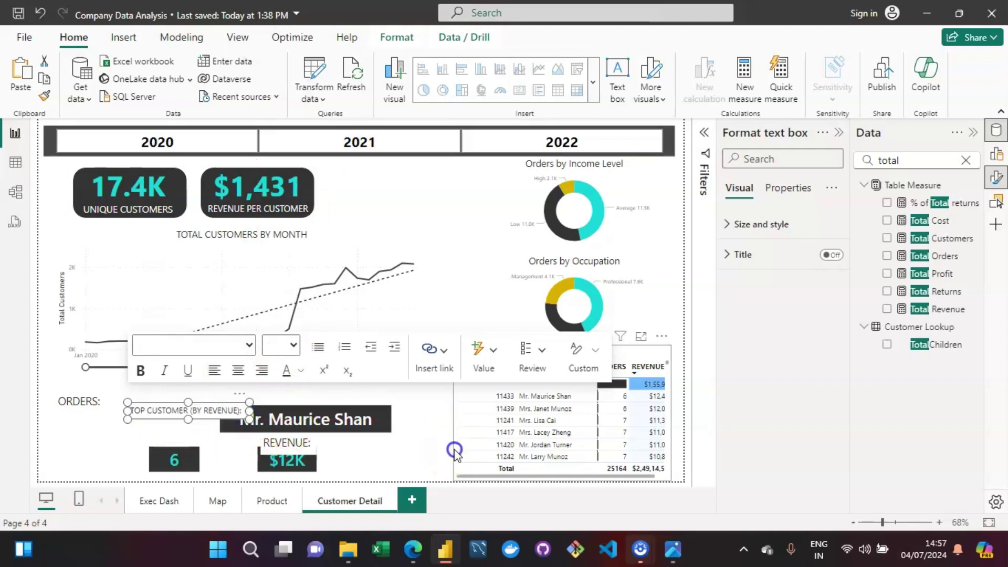
left_click(428, 431)
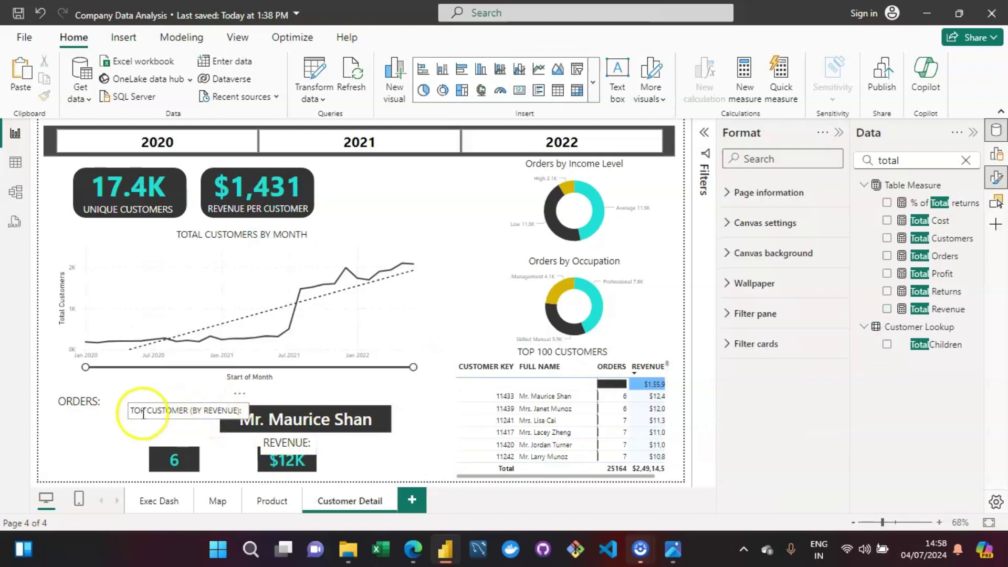
left_click_drag(142, 406, 244, 396)
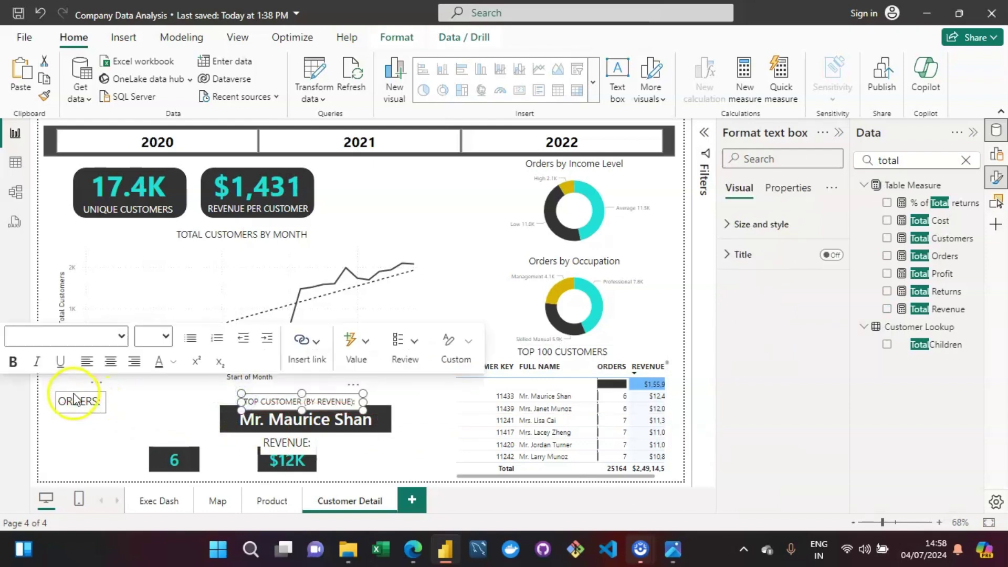
- Set the font size of the "ORDERS:" label text to 12
double_click(100, 404)
left_click(271, 407)
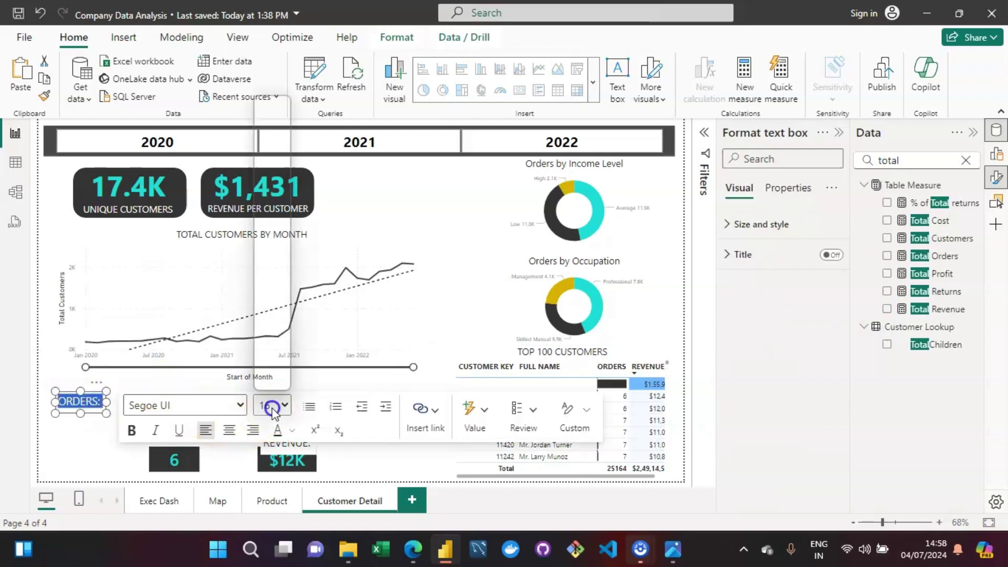
left_click(265, 177)
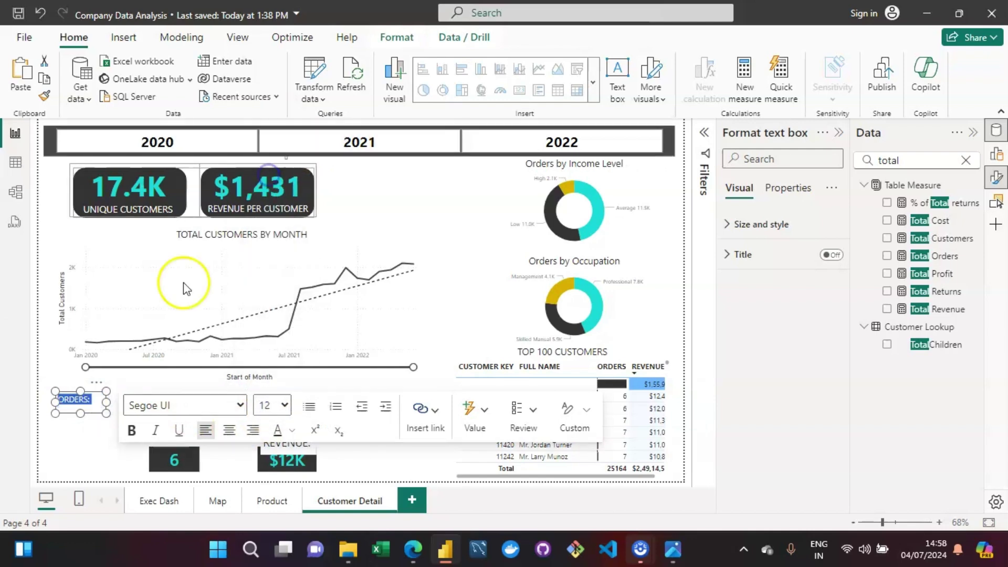
left_click(98, 425)
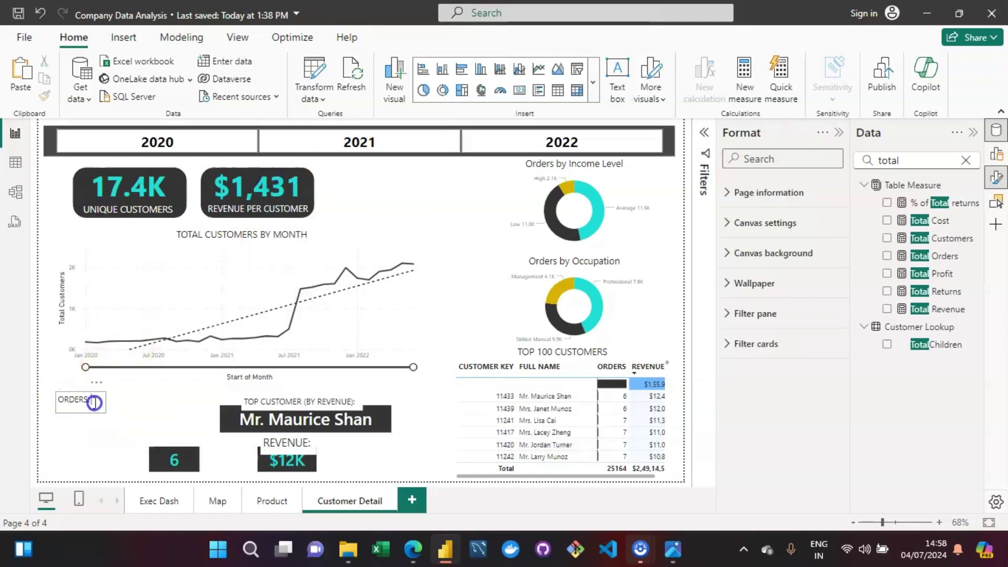
- Resize the "ORDERS:" text box so that it fits closely around its smaller text
left_click(95, 404)
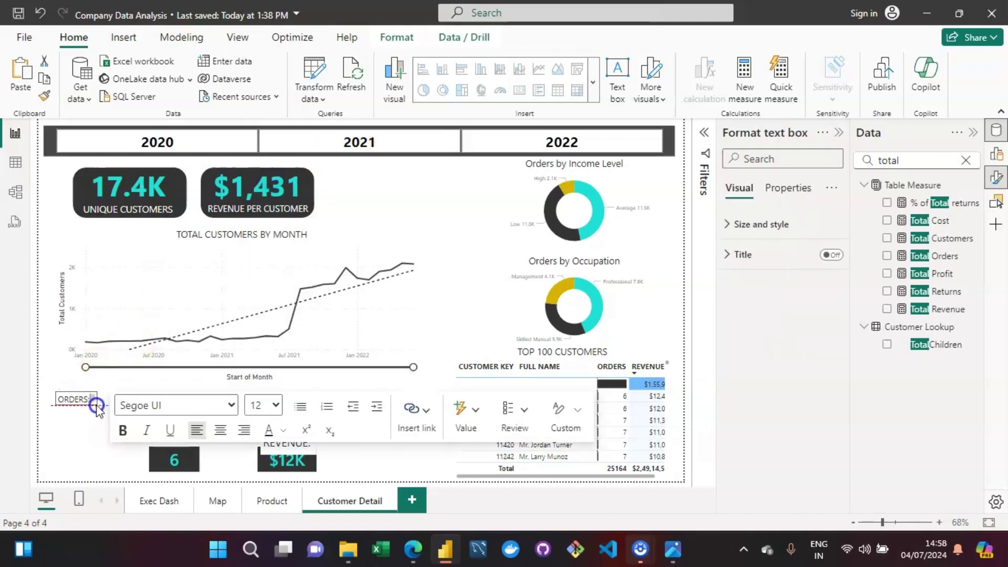
left_click(85, 420)
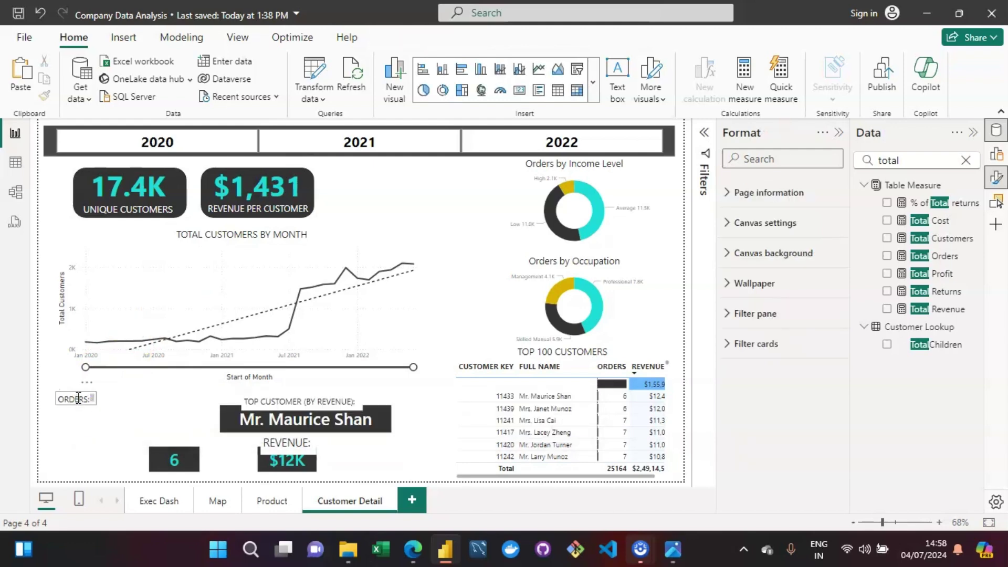
left_click(93, 403)
left_click(82, 403)
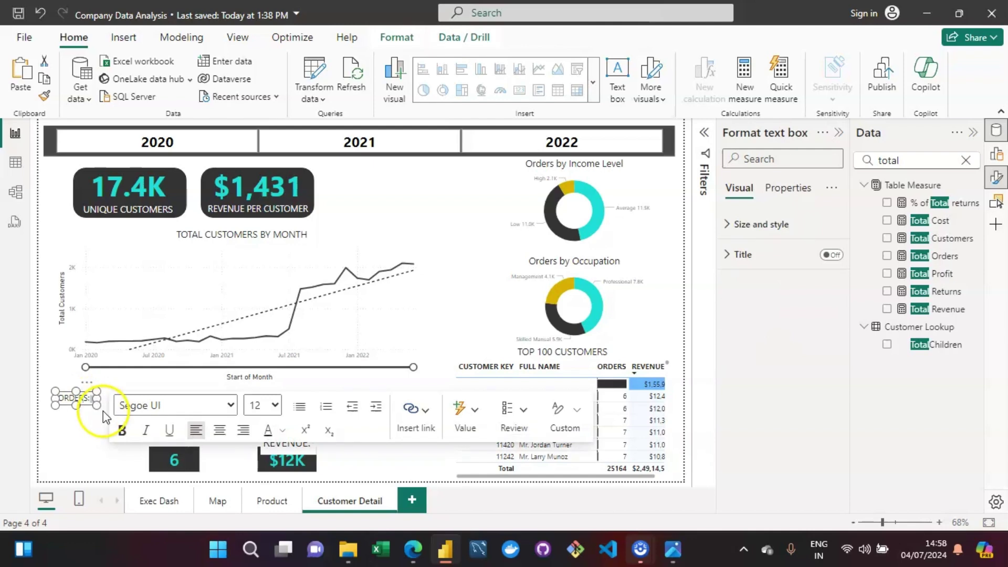
left_click_drag(97, 405, 102, 407)
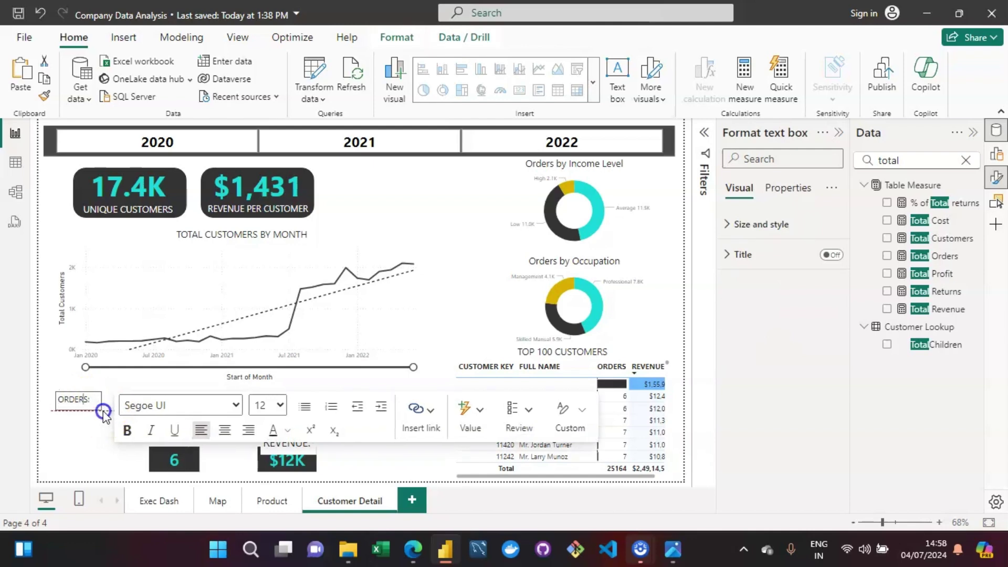
left_click(73, 424)
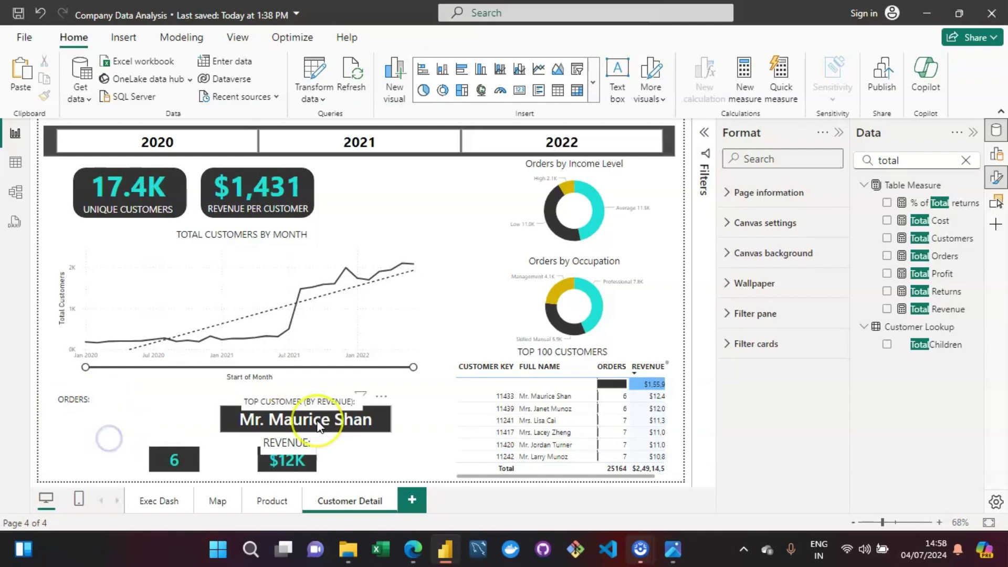
- Move the top customer name card sideways so that it sits above the orders count card
left_click_drag(376, 411, 317, 410)
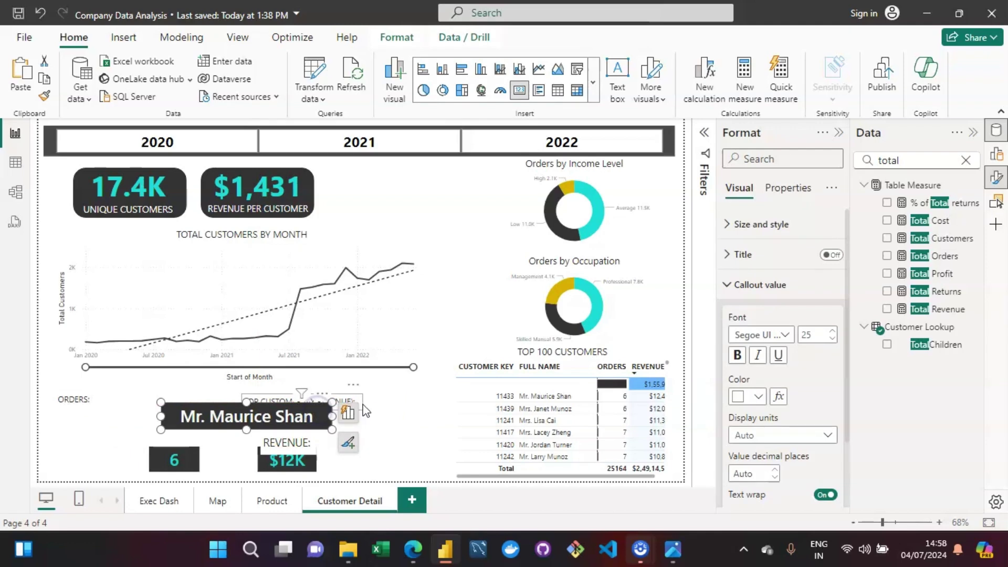
left_click(393, 408)
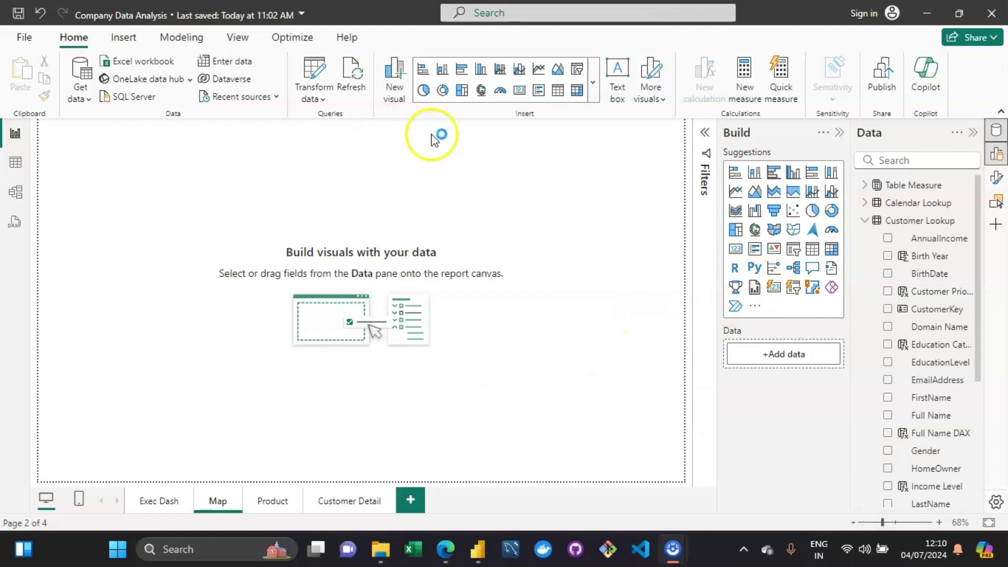
- Insert a Map visual on the blank Map page and enlarge it to fill the whole canvas
left_click(116, 40)
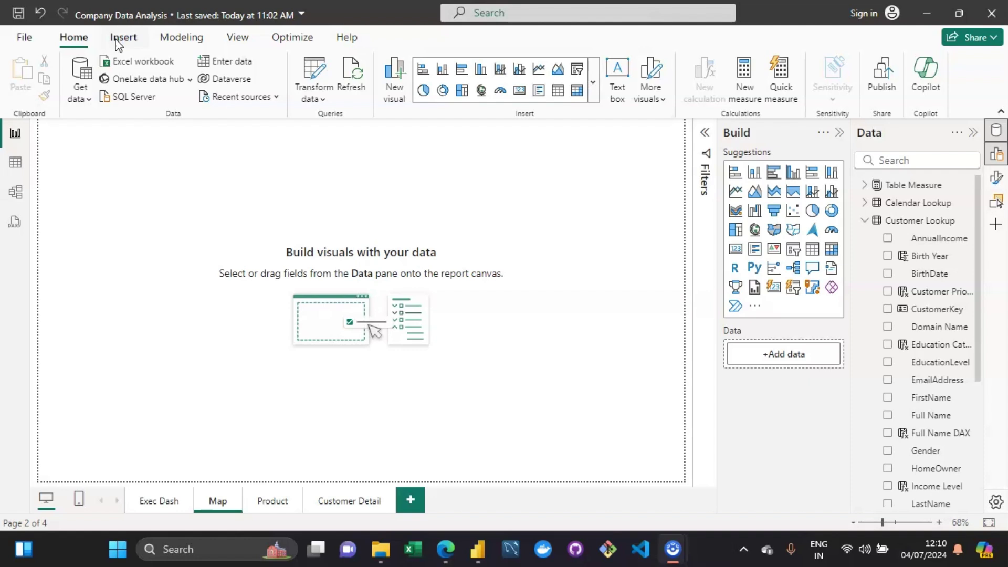
left_click(120, 43)
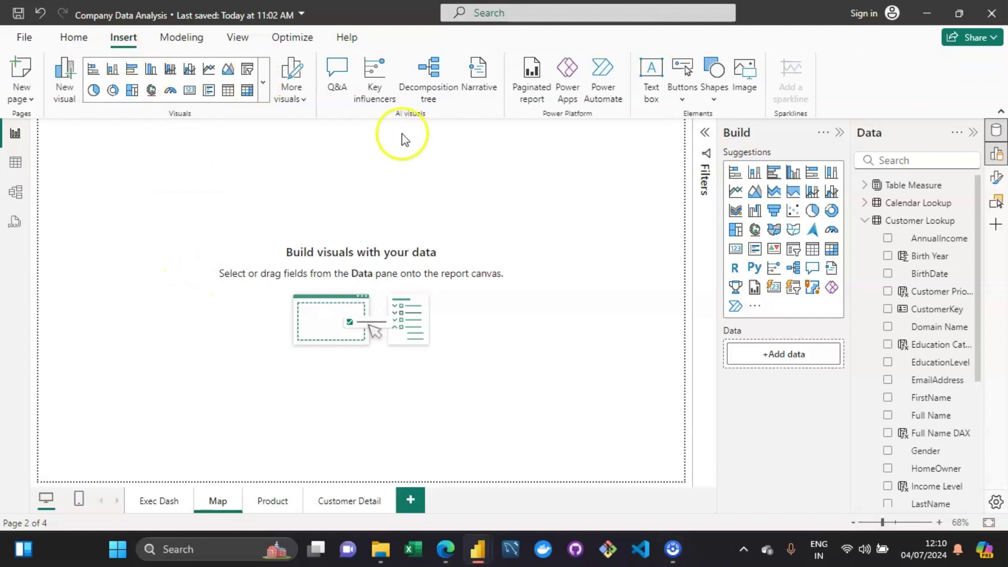
left_click(264, 87)
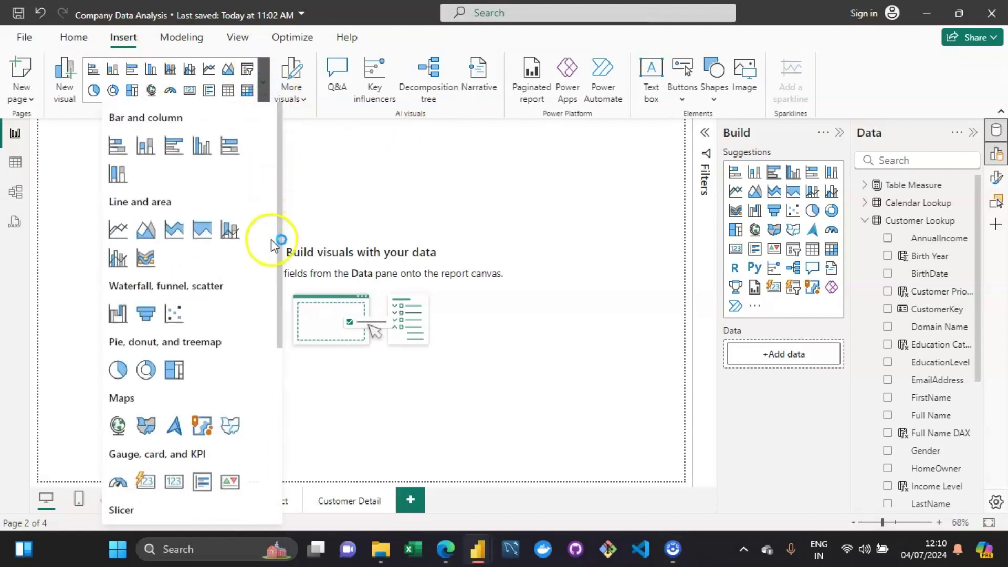
left_click(280, 311)
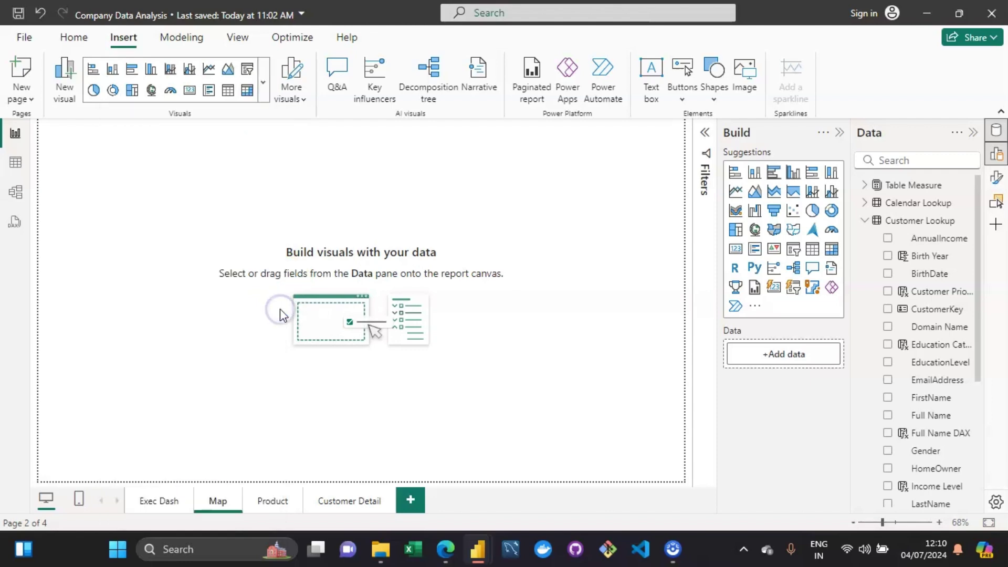
left_click(266, 89)
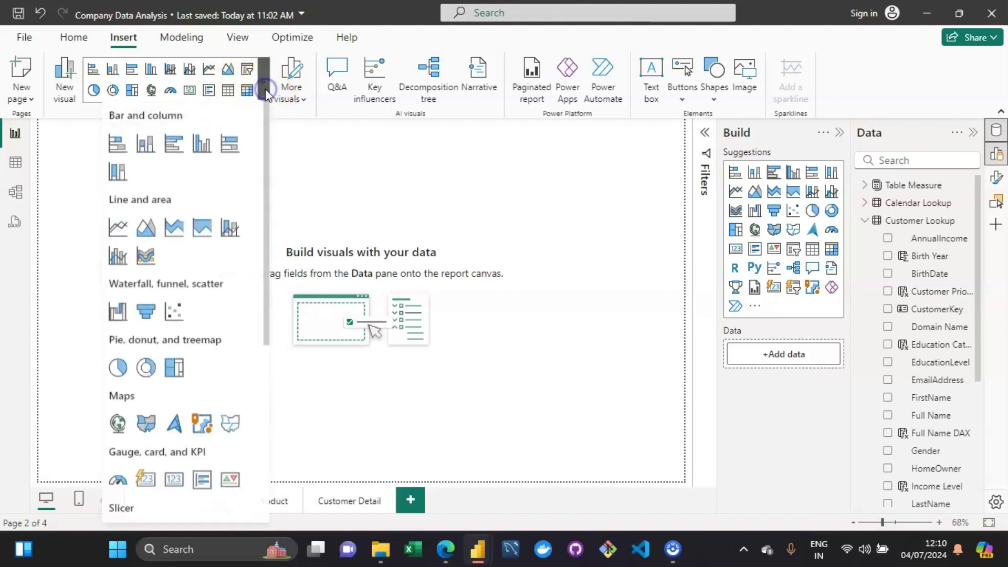
left_click_drag(279, 220, 280, 245)
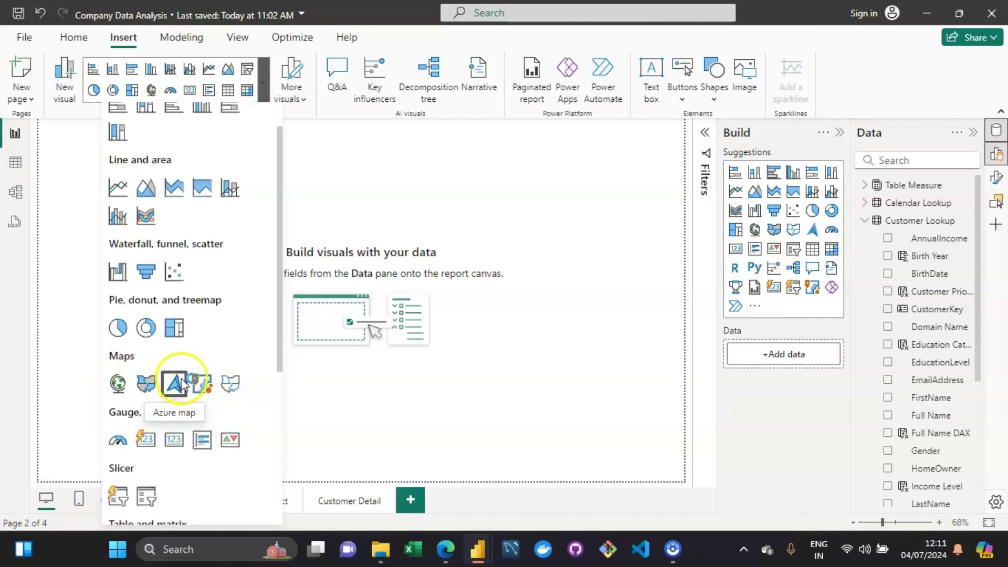
left_click(865, 14)
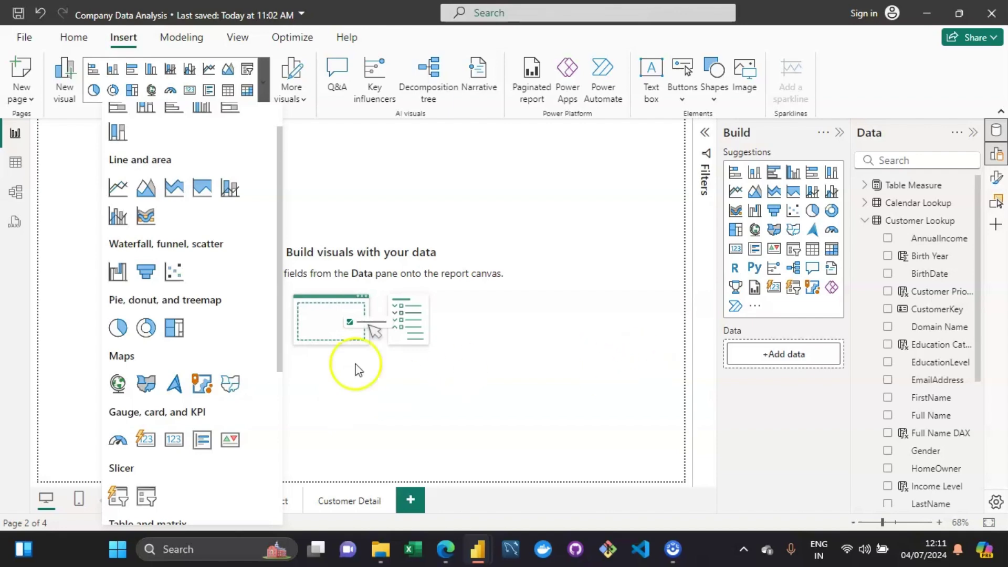
left_click(120, 389)
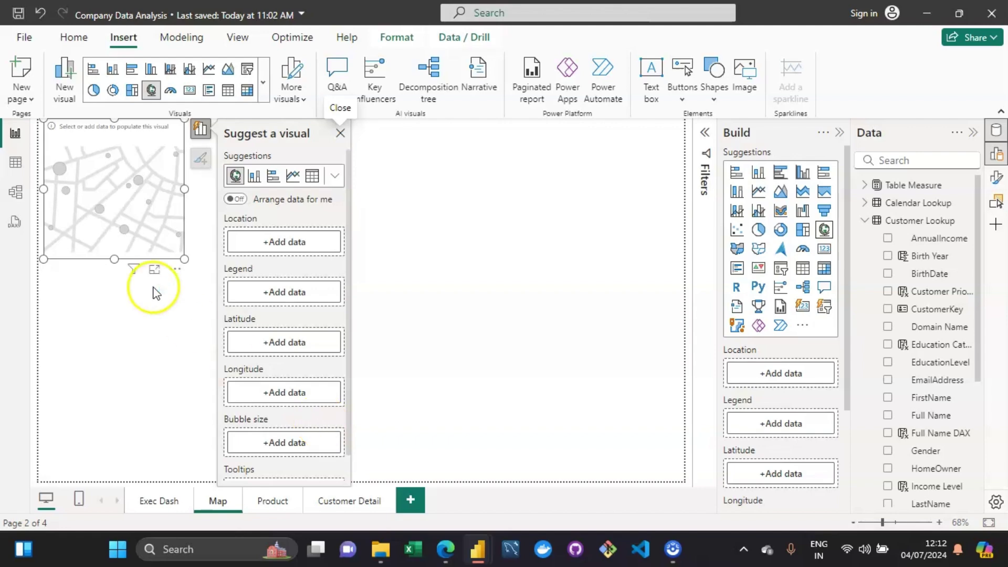
left_click_drag(196, 260, 686, 512)
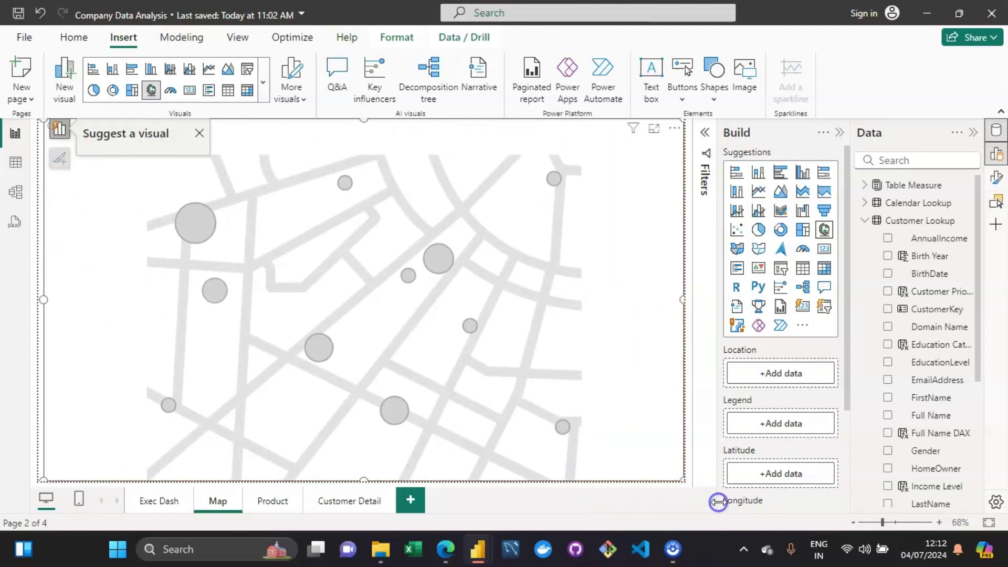
left_click(558, 367)
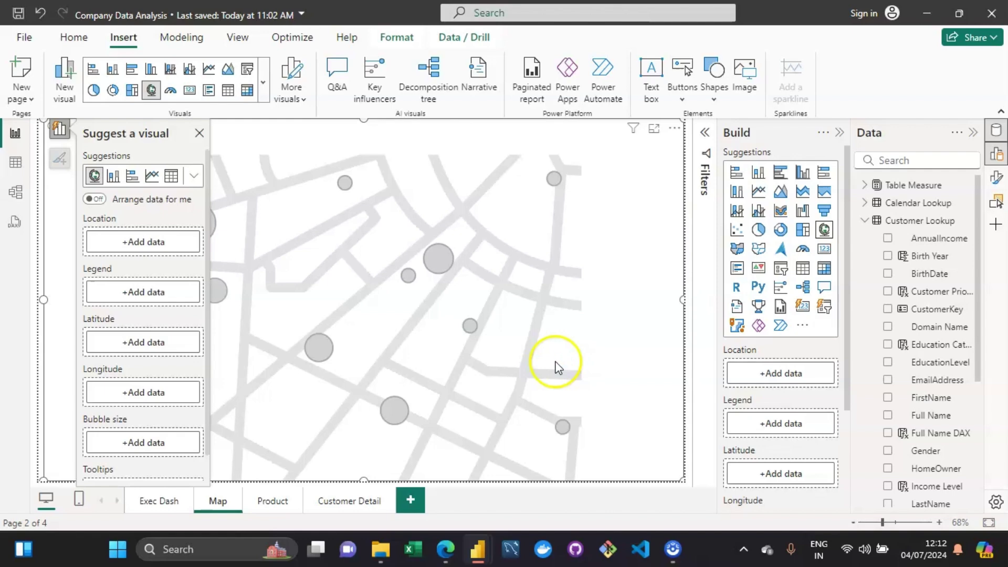
- View the Territory Lookup table's data and select its Country column to check the data category
left_click(867, 222)
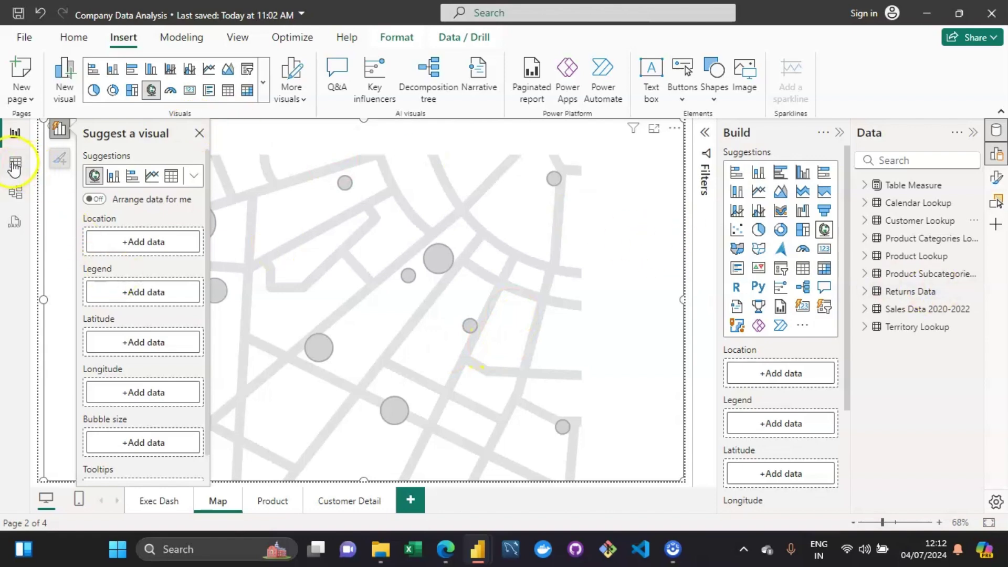
left_click(14, 166)
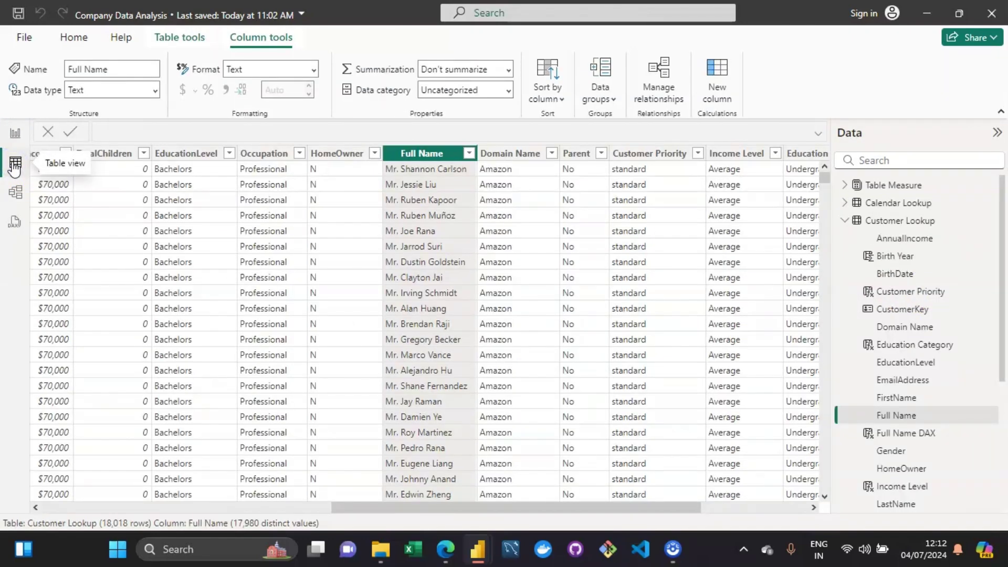
left_click(855, 221)
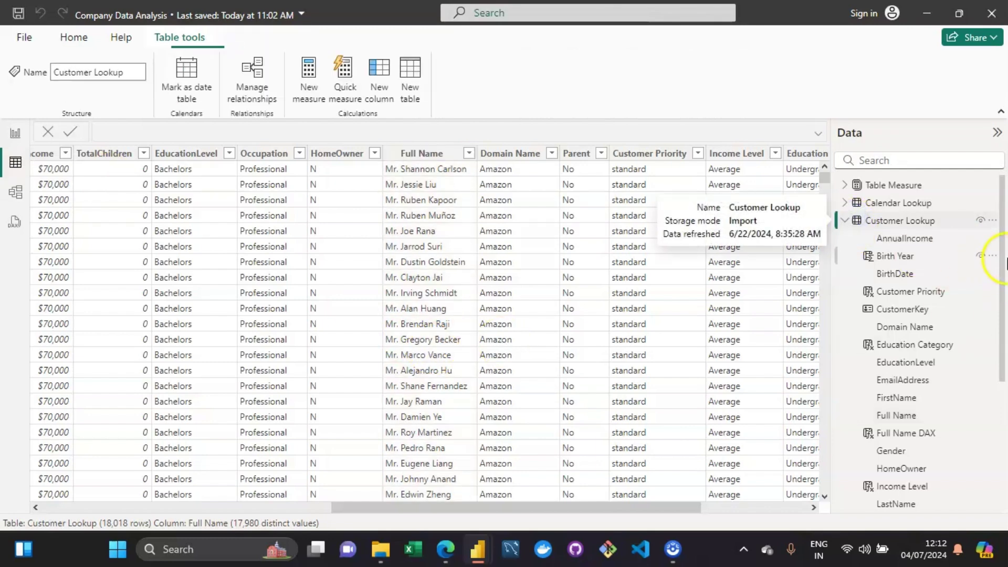
left_click(846, 221)
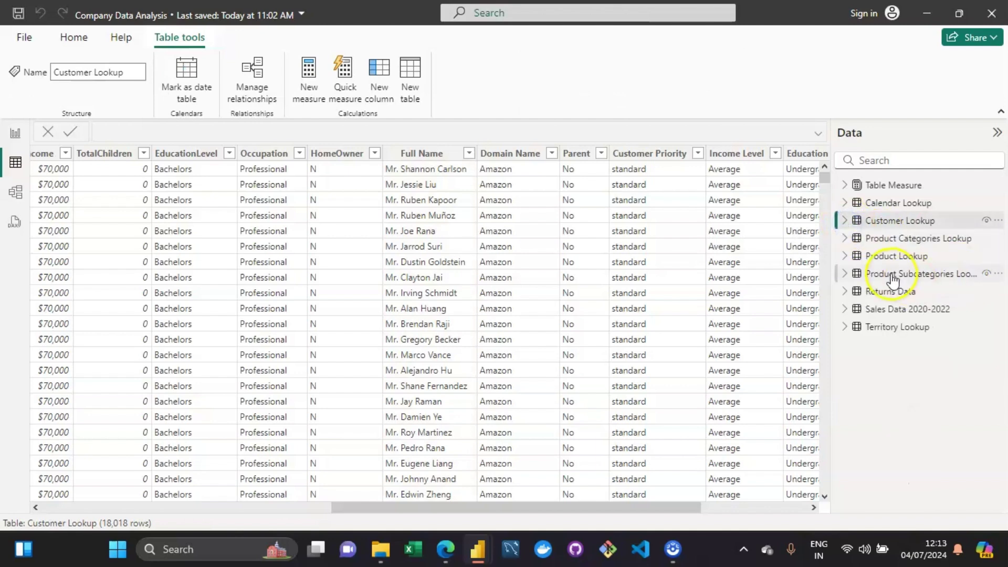
left_click(893, 327)
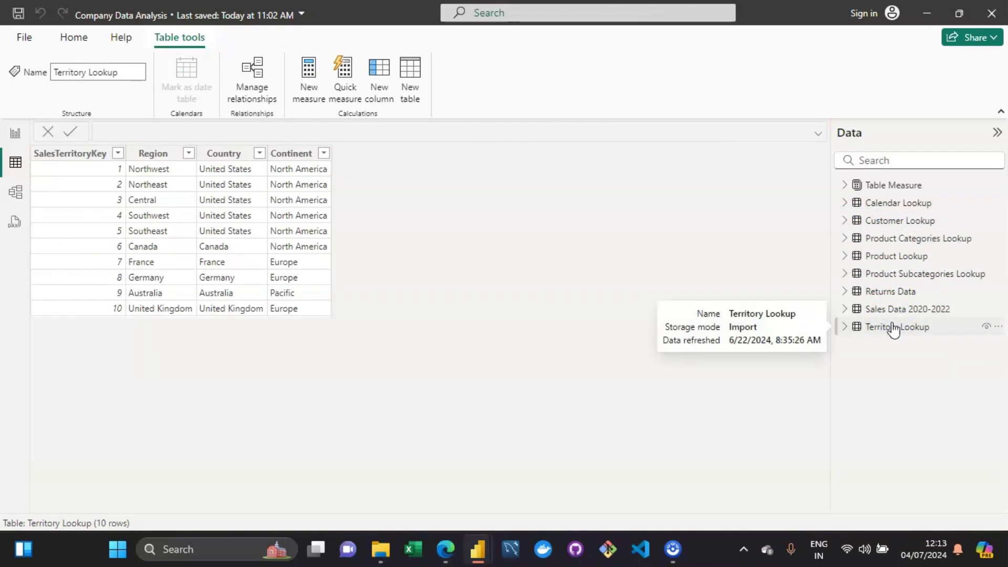
left_click(234, 155)
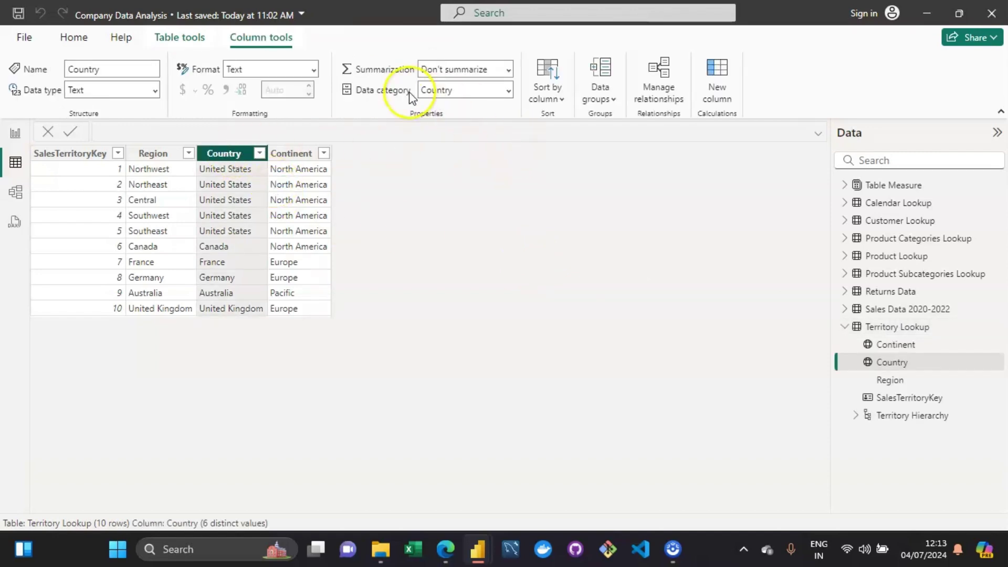
- Review the data category options available for the Country column, keeping Country assigned
left_click(508, 91)
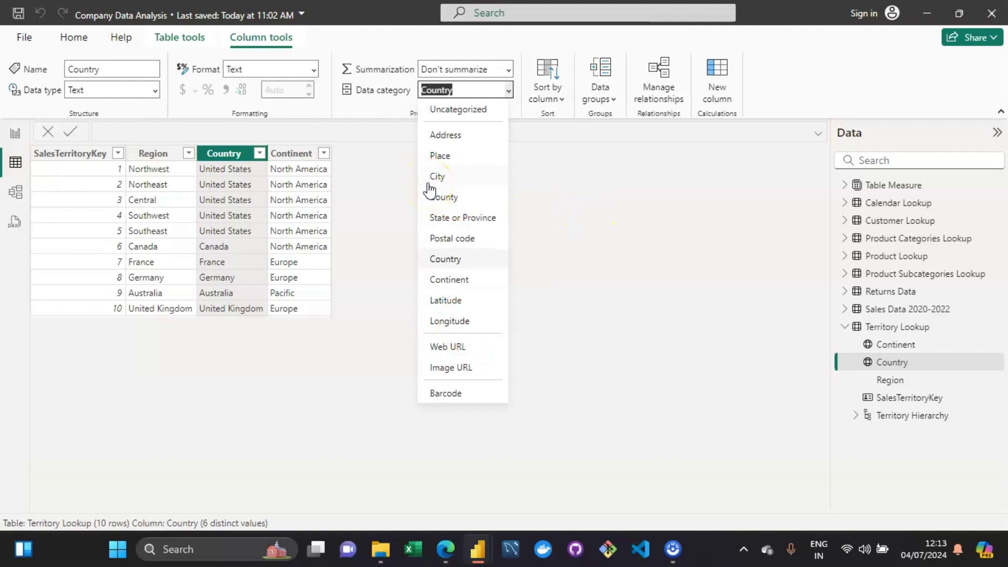
left_click(700, 288)
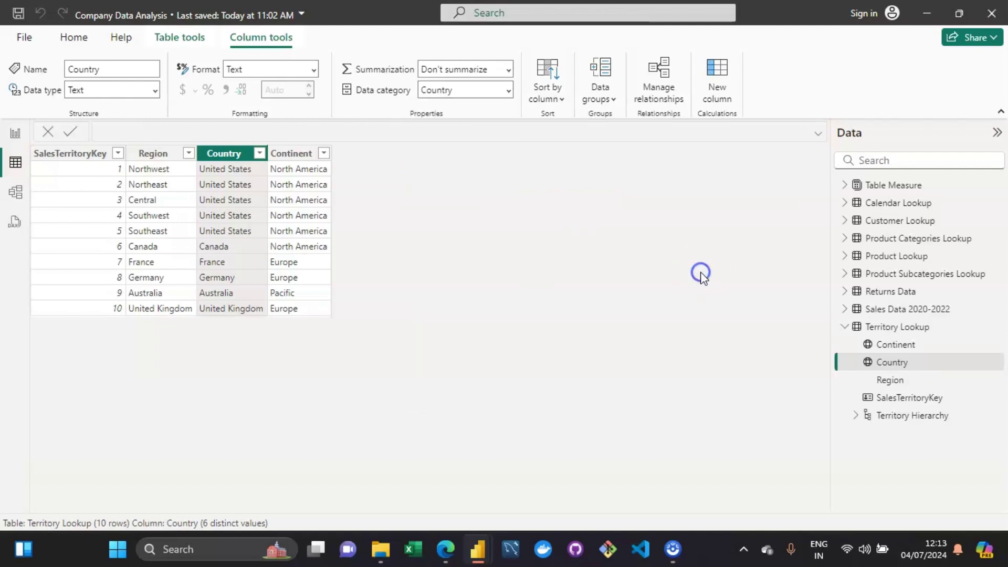
- Switch to the Uber Cab Price Analysis Dashboard report and enlarge its page to 73% to inspect the map visuals
left_click(476, 559)
left_click(470, 504)
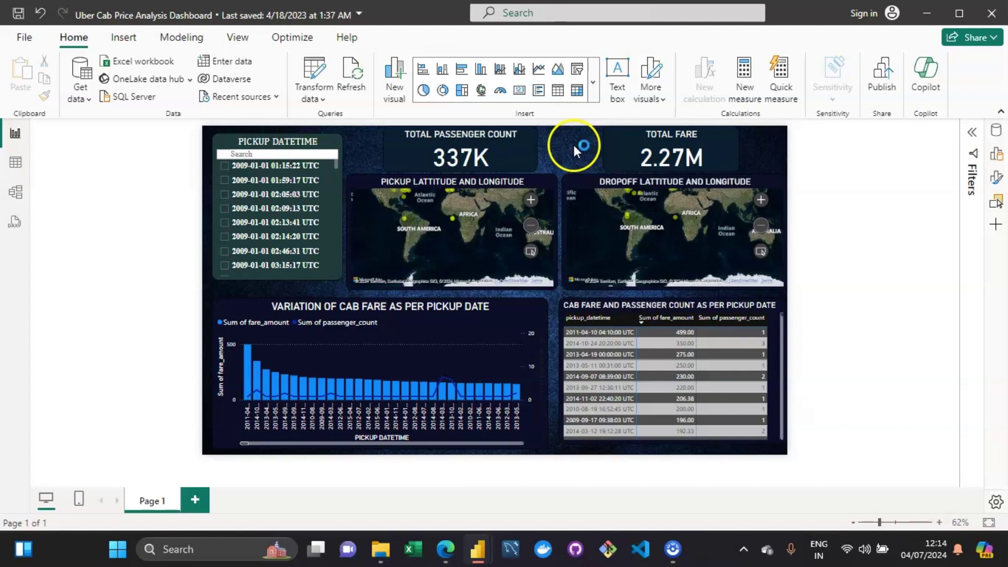
left_click(420, 202)
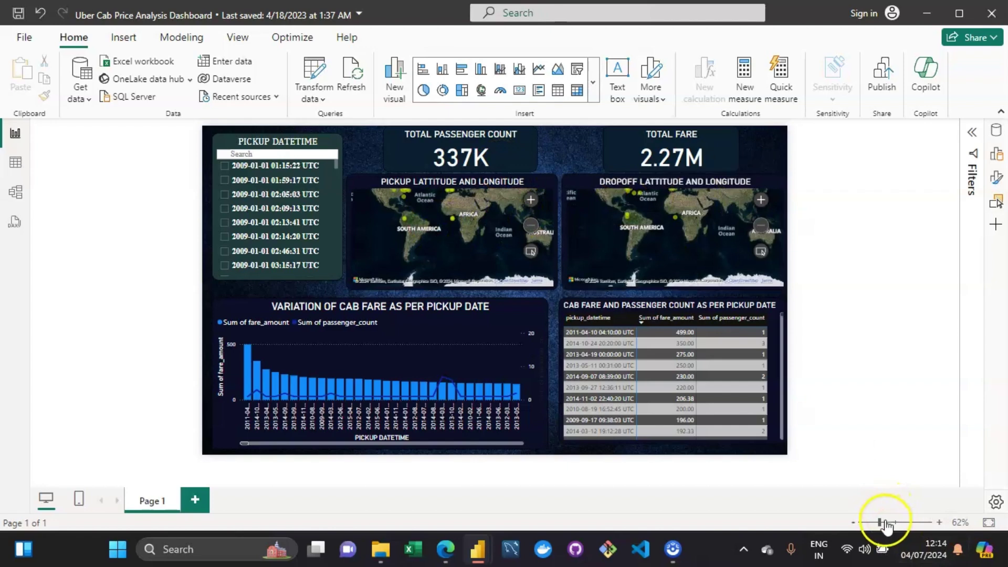
left_click_drag(883, 524, 885, 523)
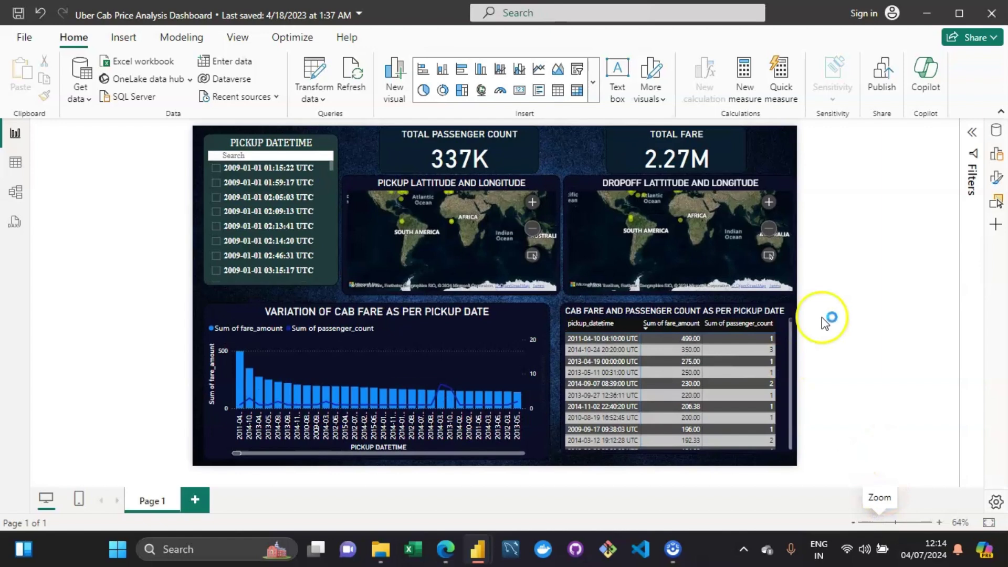
scroll(821, 318, "up", 2)
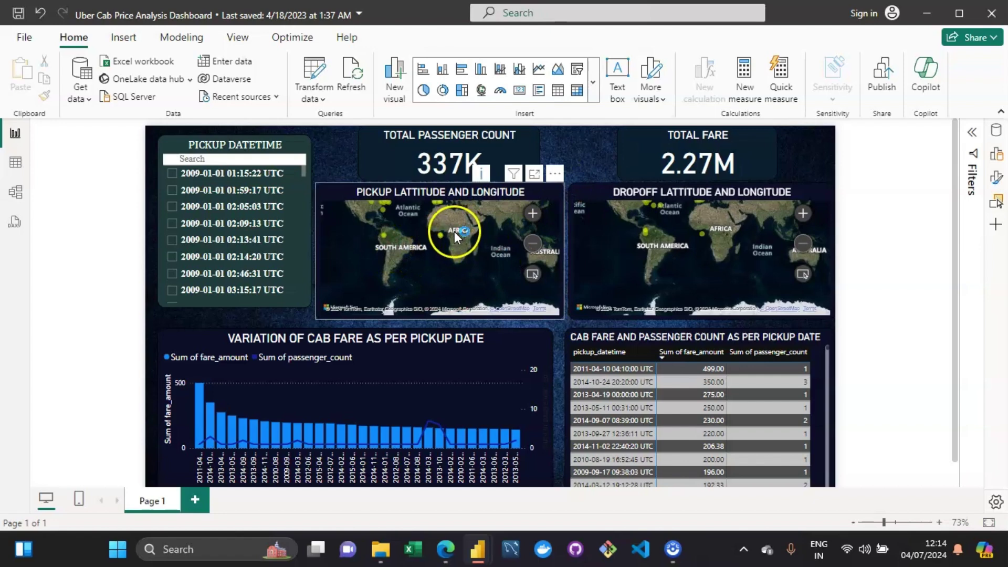
- Examine the pickup latitude and longitude map around Central Africa, and return to the world view showing pickup points across continents
scroll(455, 231, "up", 2)
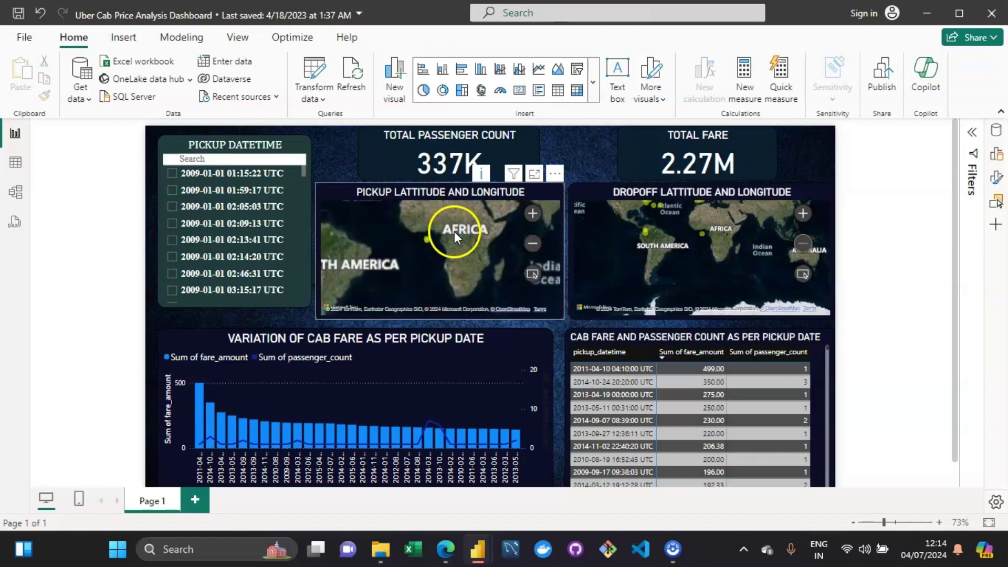
left_click(532, 215)
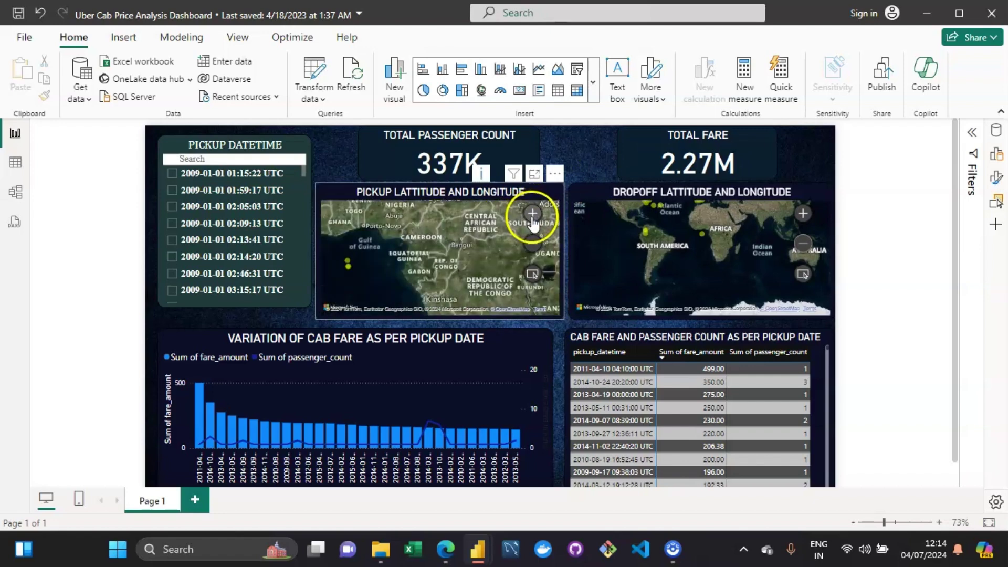
scroll(503, 222, "down", 2)
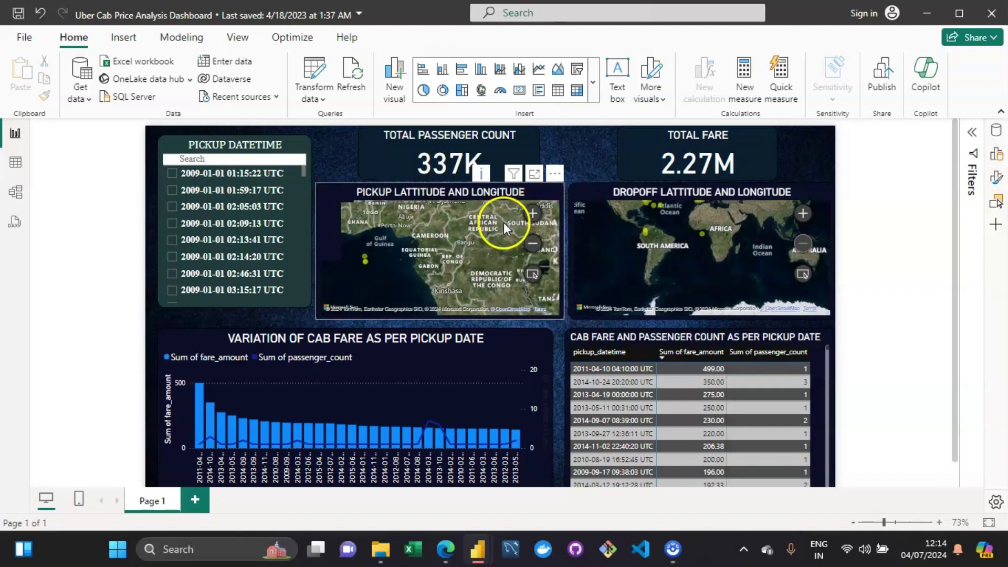
scroll(458, 244, "down", 3)
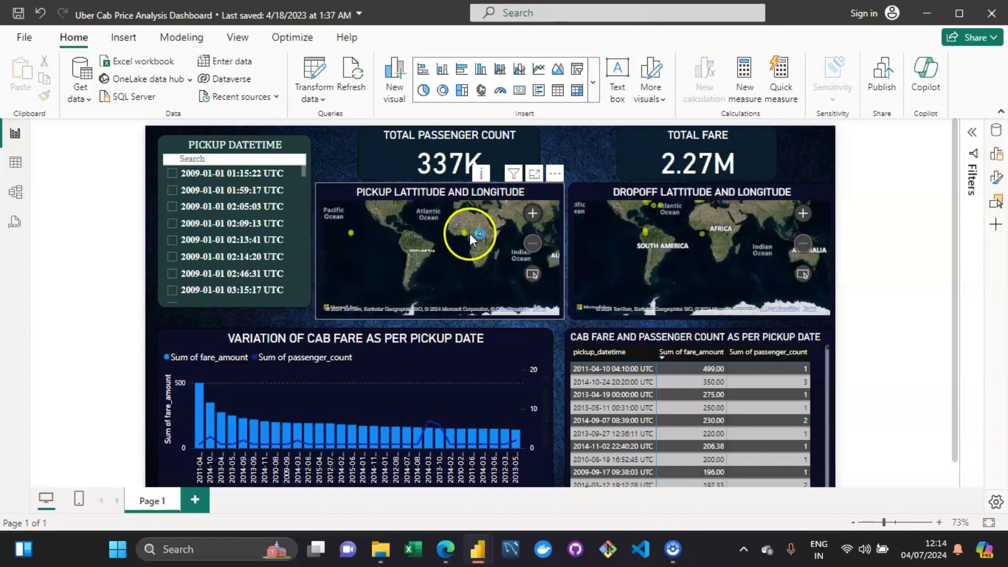
left_click_drag(475, 264, 449, 276)
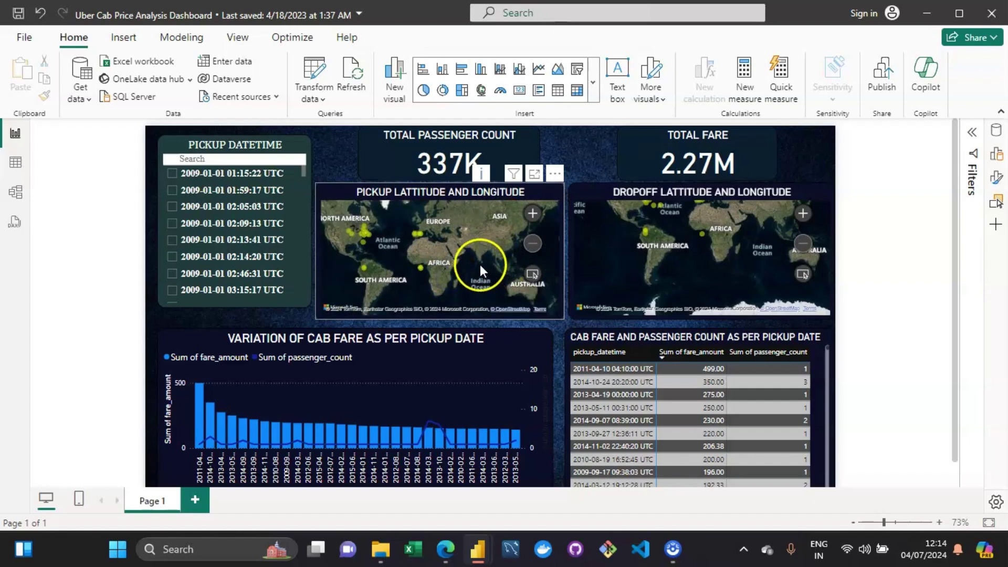
- Examine western India on the pickup map, down to the towns around Poshina and Patan
left_click(482, 256)
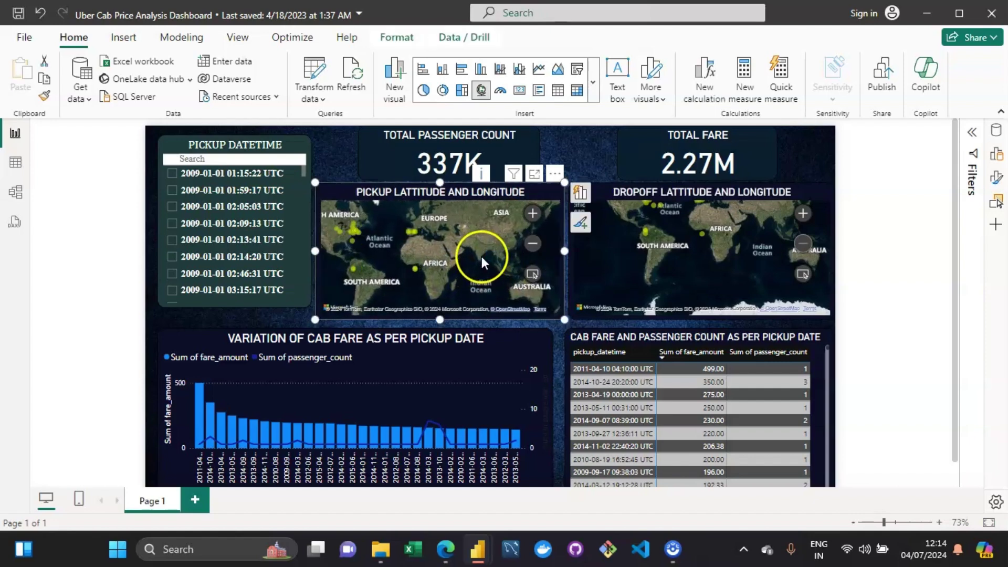
scroll(481, 256, "up", 2)
scroll(479, 255, "up", 2)
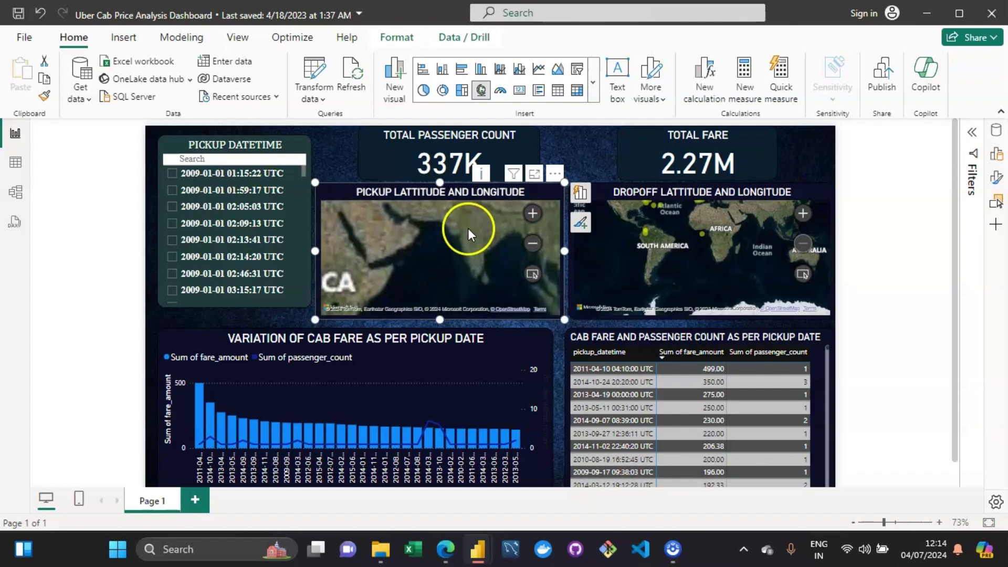
scroll(468, 228, "up", 2)
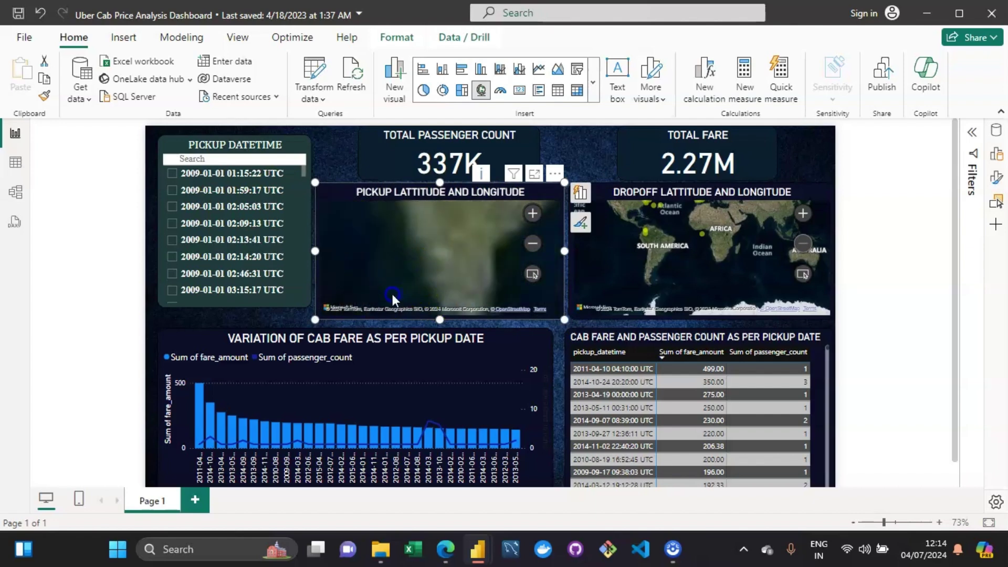
left_click_drag(446, 242, 451, 307)
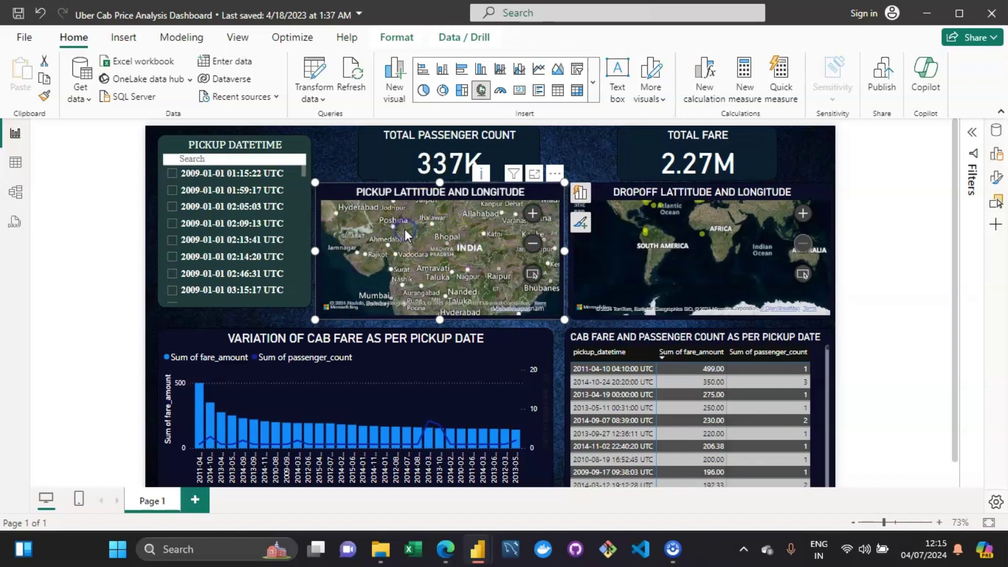
scroll(405, 229, "up", 5)
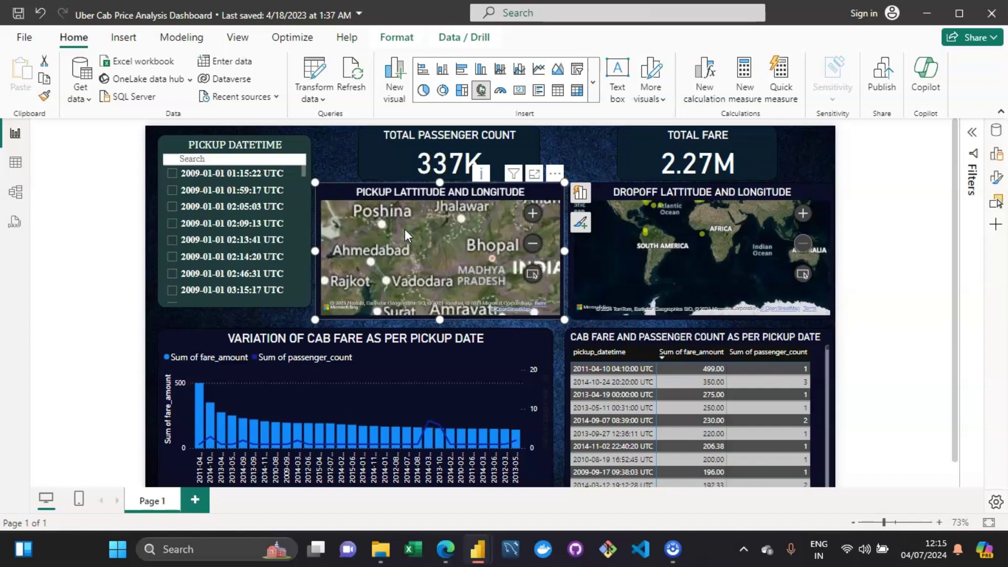
scroll(405, 229, "up", 1)
left_click_drag(405, 229, 578, 260)
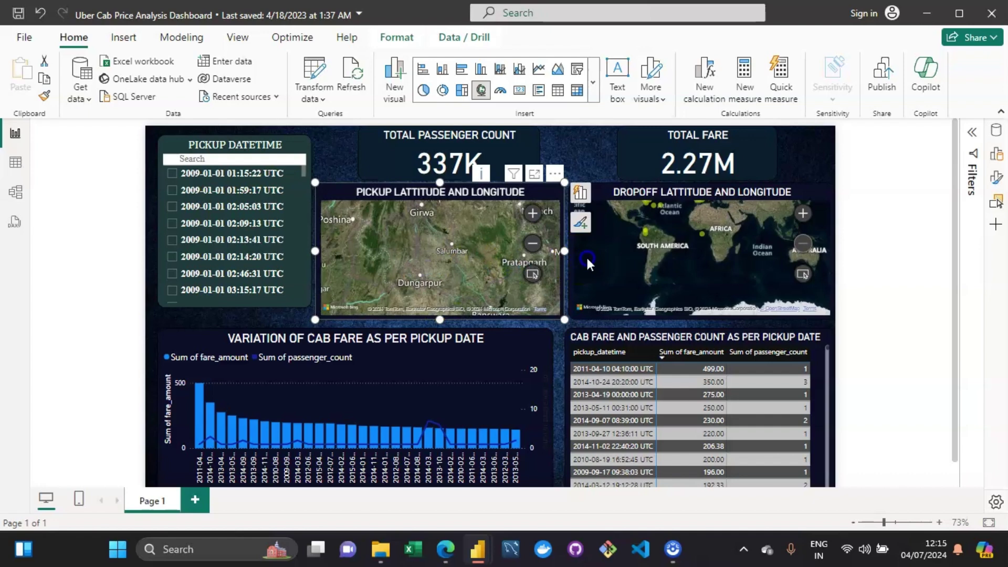
left_click_drag(370, 256, 395, 257)
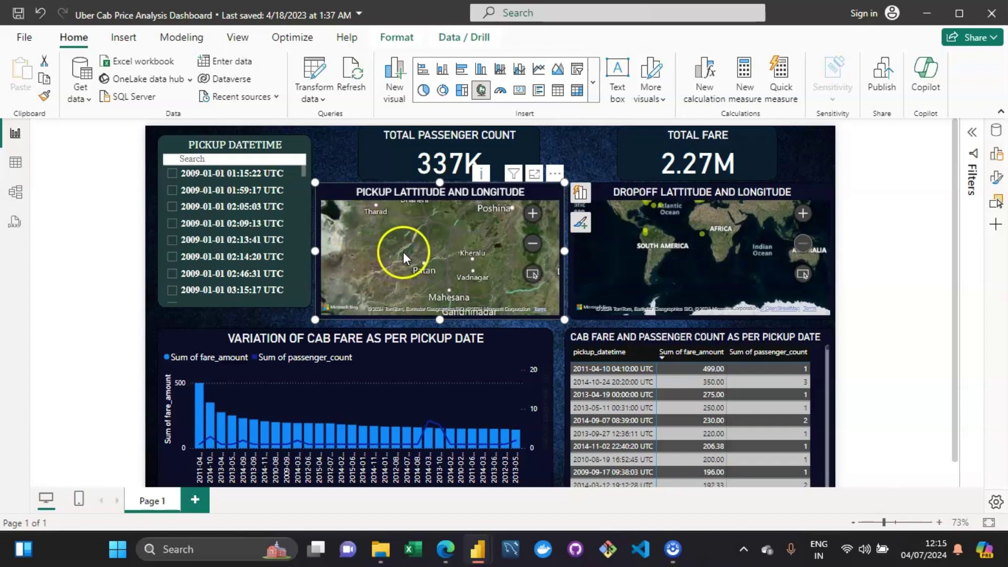
- Inspect the Kheralu area on the pickup map down to the closest satellite detail available
scroll(470, 250, "up", 3)
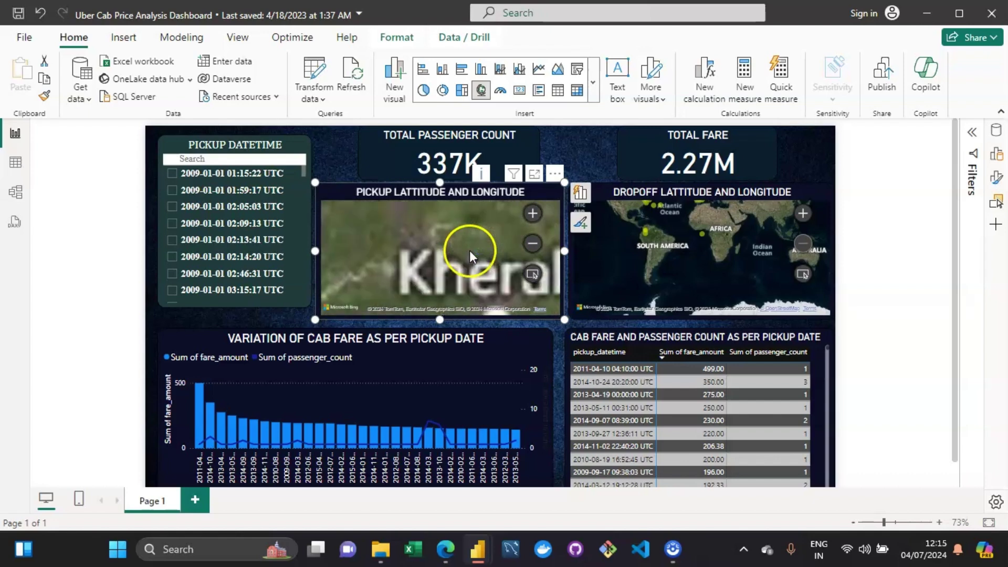
scroll(383, 237, "up", 2)
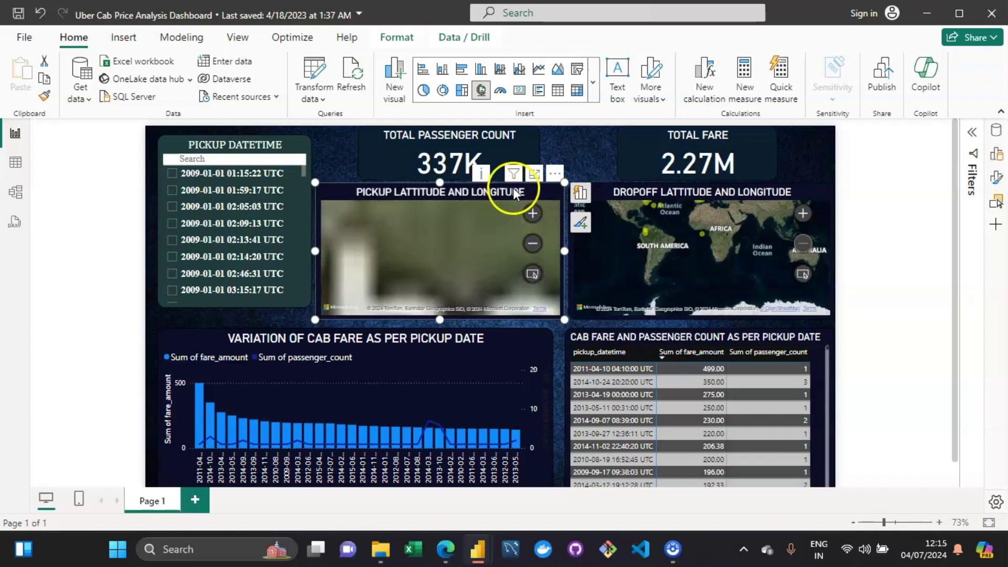
scroll(435, 241, "up", 2)
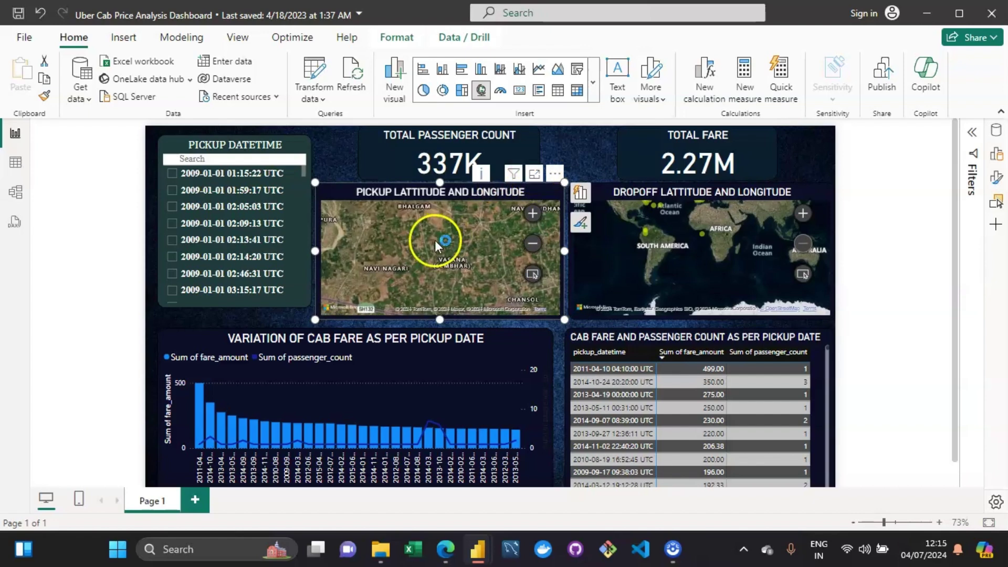
scroll(435, 241, "up", 2)
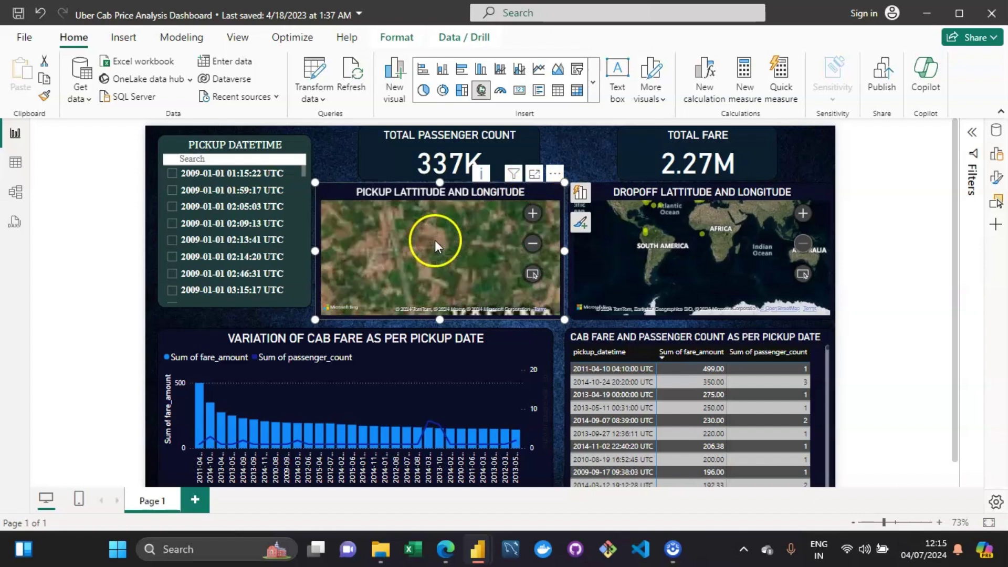
scroll(435, 241, "up", 2)
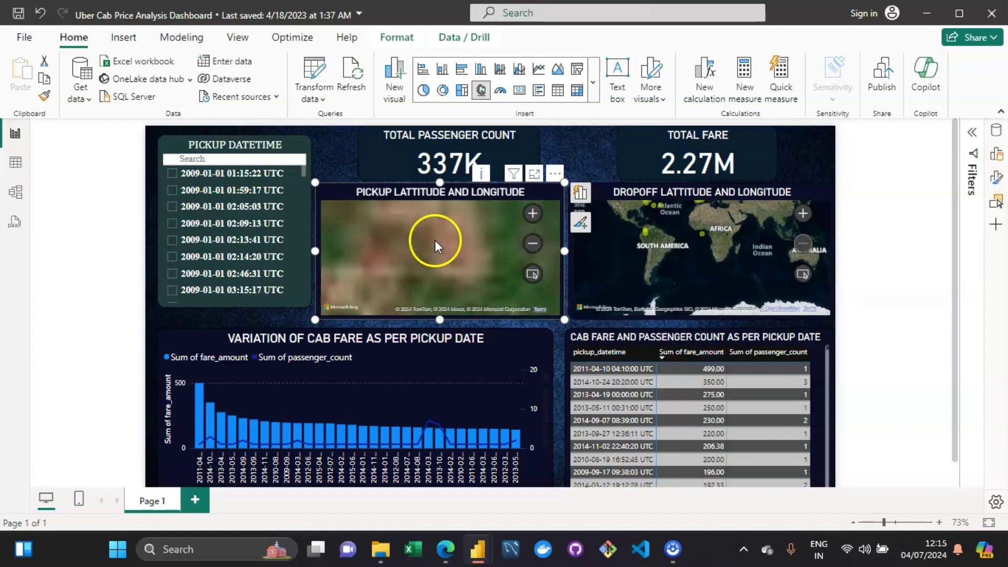
scroll(435, 241, "up", 2)
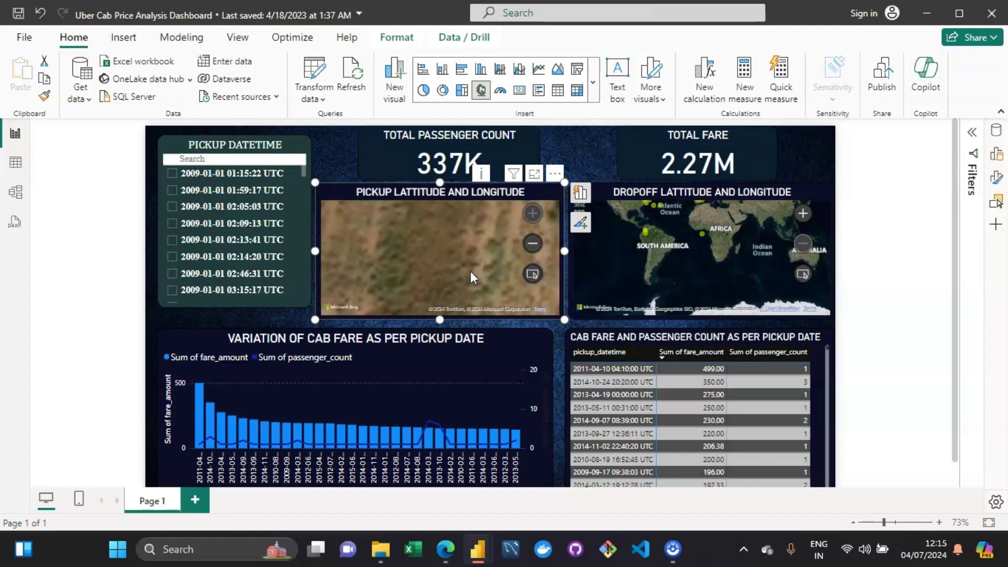
- Inspect the fields nearby on the pickup map, and bring the building beside the road into close view
scroll(433, 263, "down", 1)
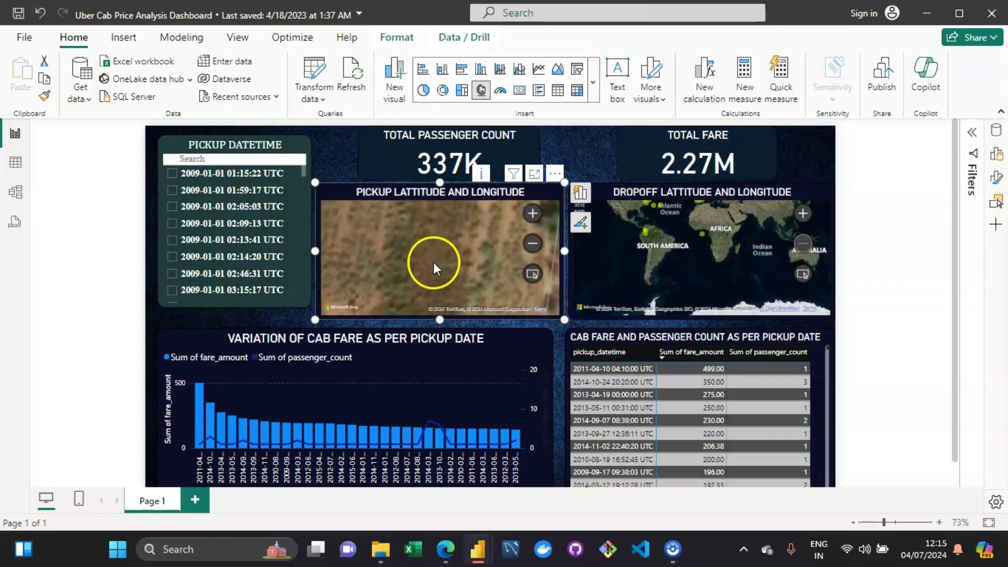
scroll(433, 263, "down", 2)
scroll(433, 263, "down", 1)
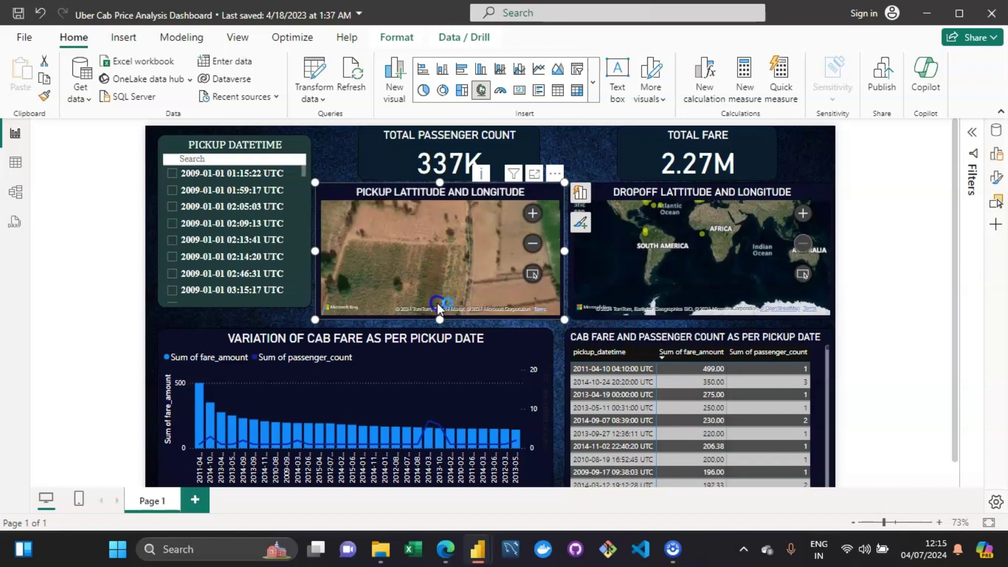
left_click_drag(437, 268, 437, 303)
left_click_drag(413, 238, 387, 277)
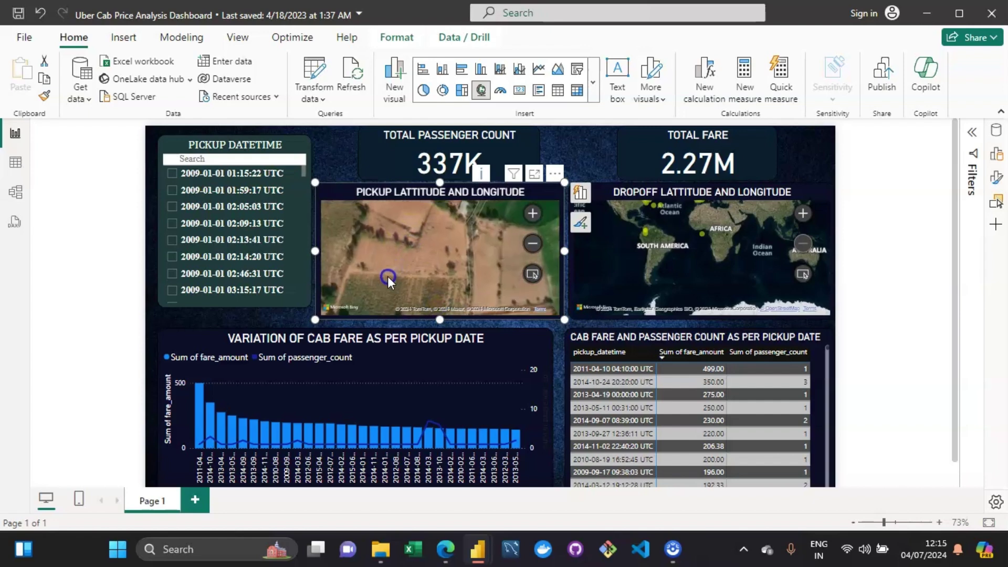
scroll(383, 288, "up", 2)
scroll(436, 259, "up", 2)
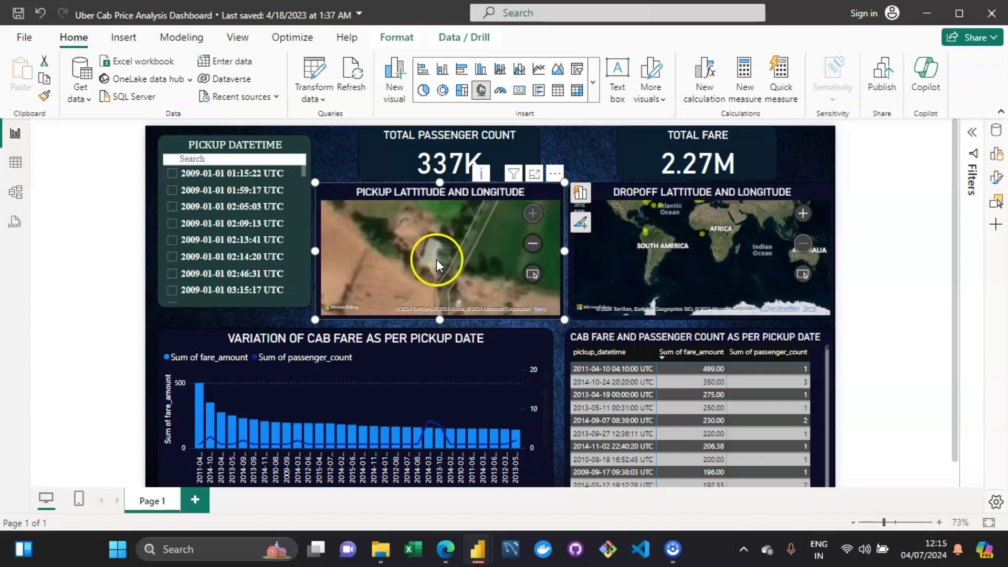
scroll(436, 260, "up", 1)
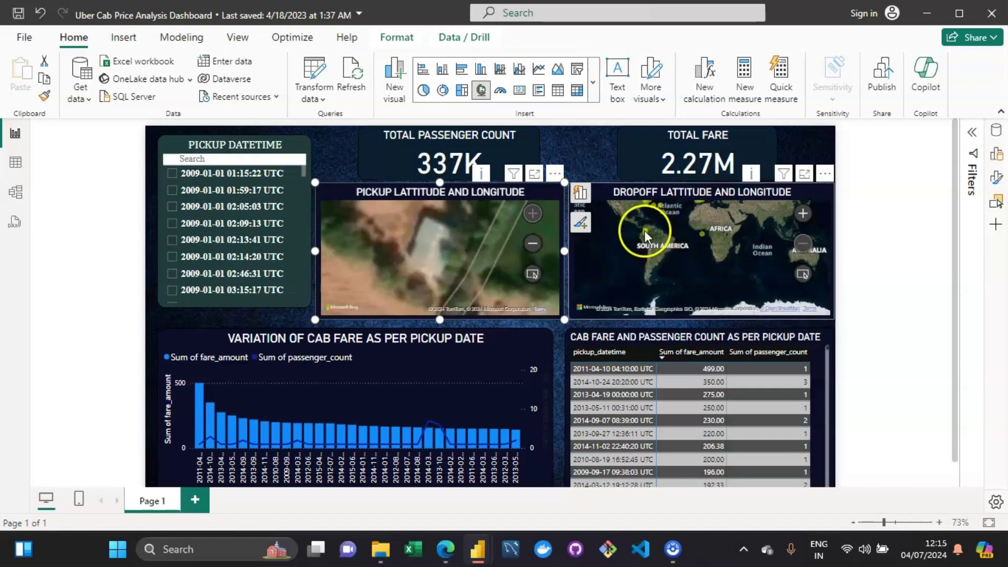
- Filter the report by a single point on the drop-off map and inspect its matching pickup location on 5th Ave
mouse_move(644, 231)
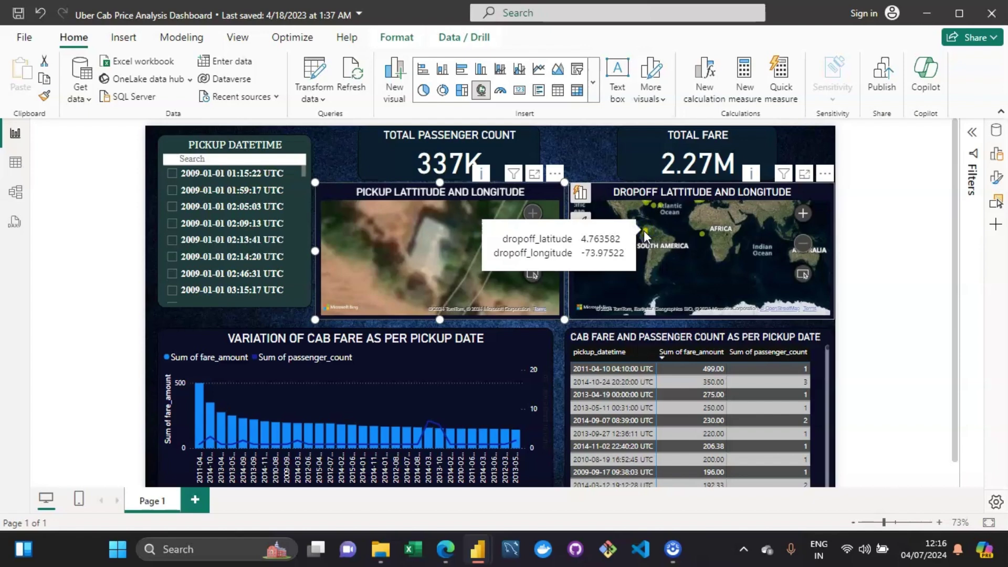
left_click(681, 248)
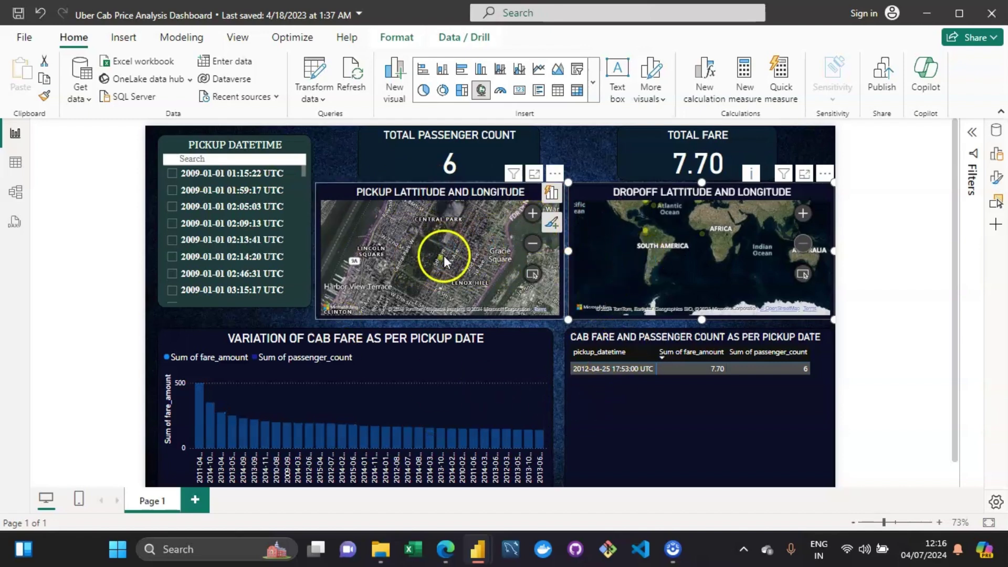
scroll(444, 257, "up", 5)
mouse_move(443, 257)
left_mouse_down()
mouse_move(408, 296)
mouse_move(404, 286)
mouse_move(435, 251)
left_mouse_up()
double_click(428, 254)
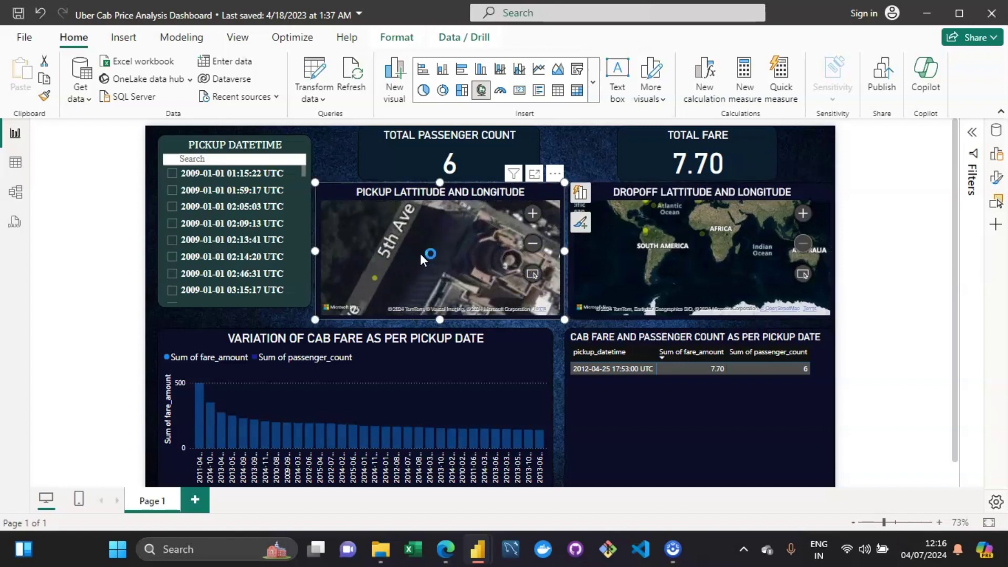
left_click_drag(407, 272, 426, 246)
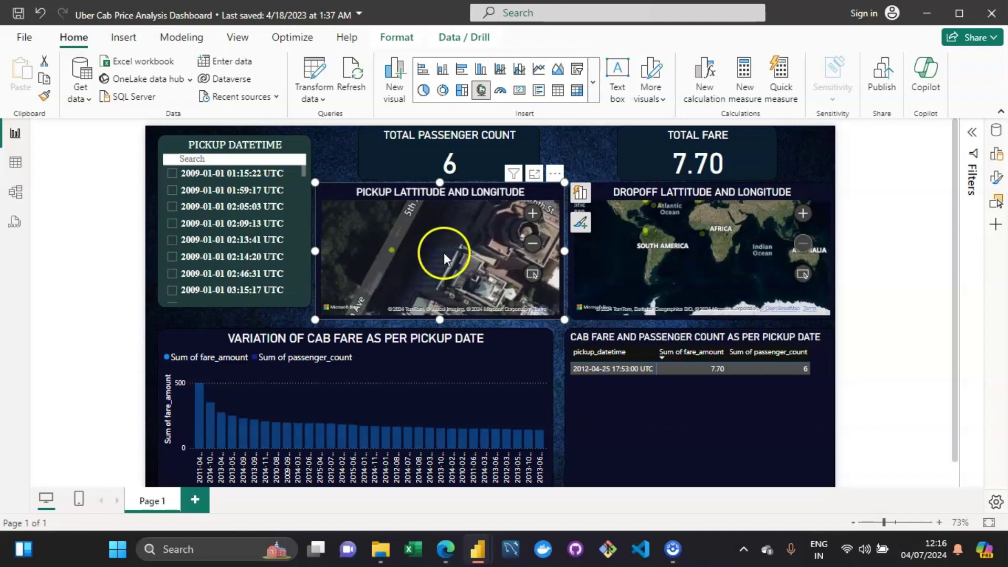
- Examine the streets surrounding the filtered pickup point, from 5th Ave toward Madison Ave and E 78th St
scroll(395, 252, "up", 2)
left_click_drag(396, 257, 370, 312)
scroll(438, 265, "down", 4)
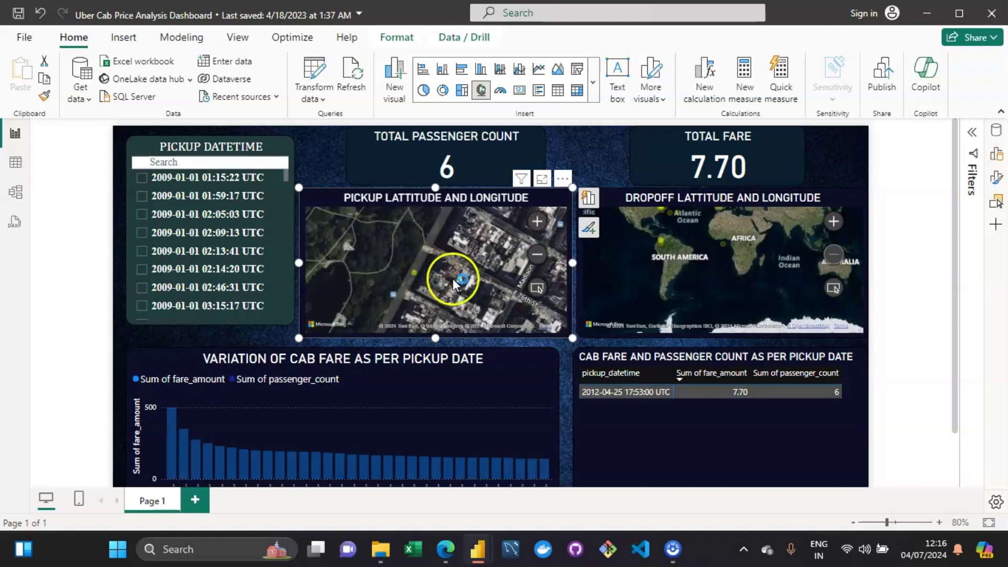
left_click_drag(452, 278, 435, 317)
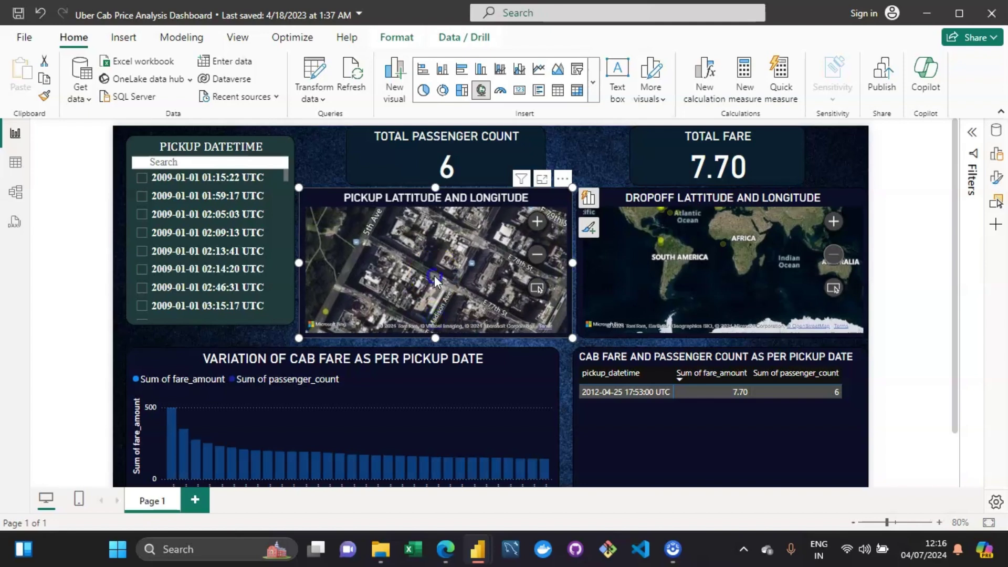
- Examine the streets around E 79th St on the pickup map, out to the wider Lenox Hill area
left_click_drag(434, 276, 402, 316)
left_click_drag(430, 271, 408, 297)
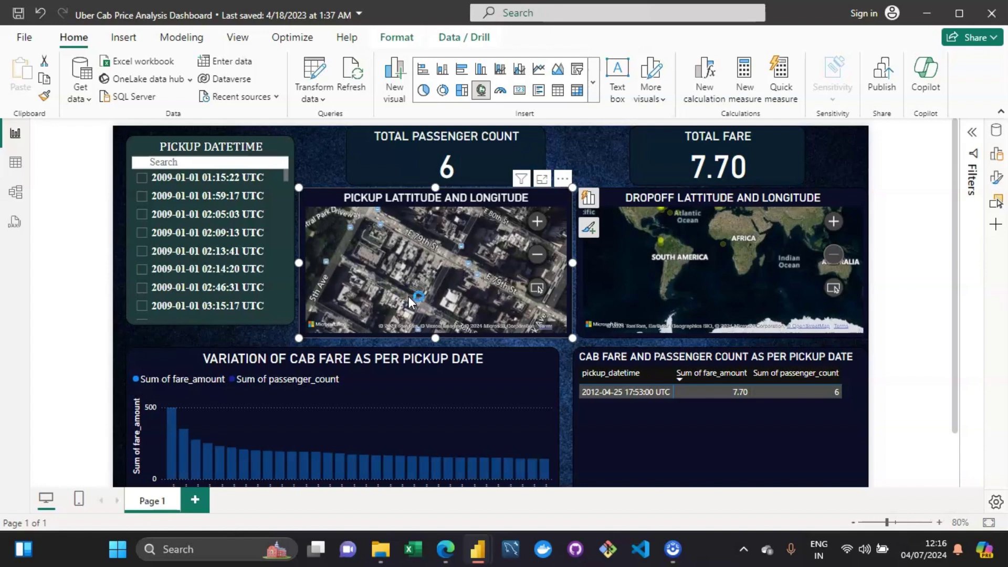
scroll(381, 273, "down", 3)
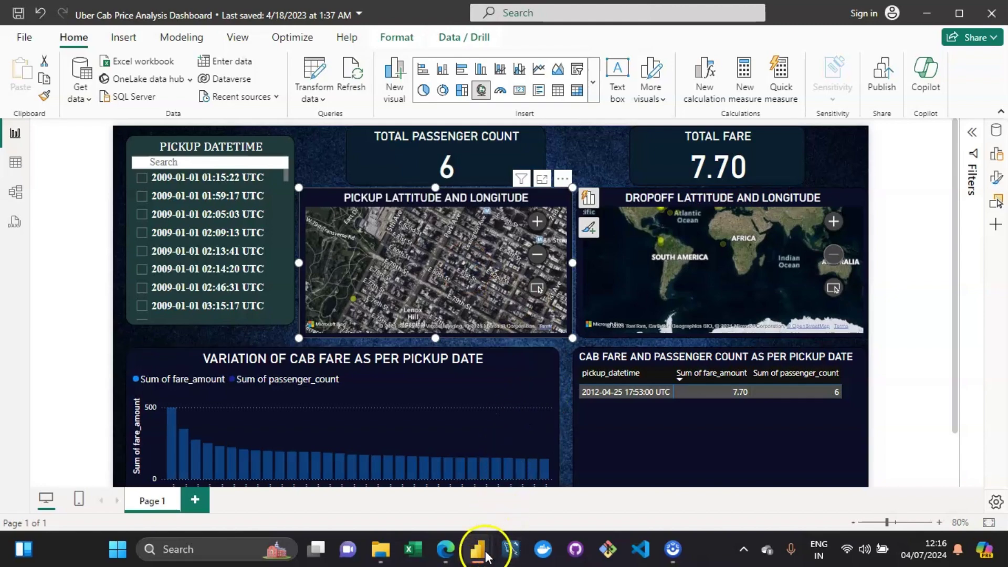
- Switch to the Company Data Analysis file and return to the empty map visual in its report view
mouse_move(486, 555)
left_click(343, 479)
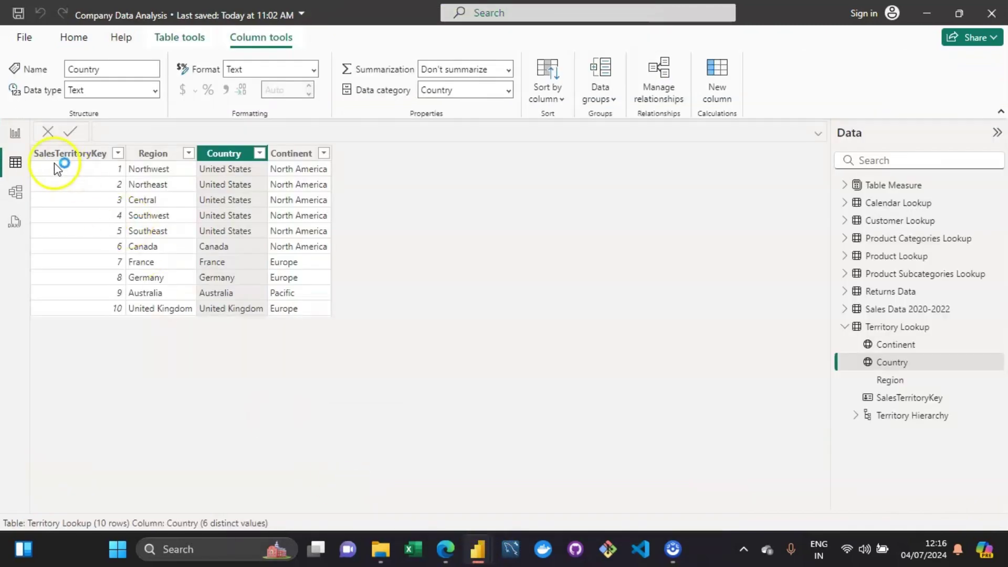
left_click(16, 134)
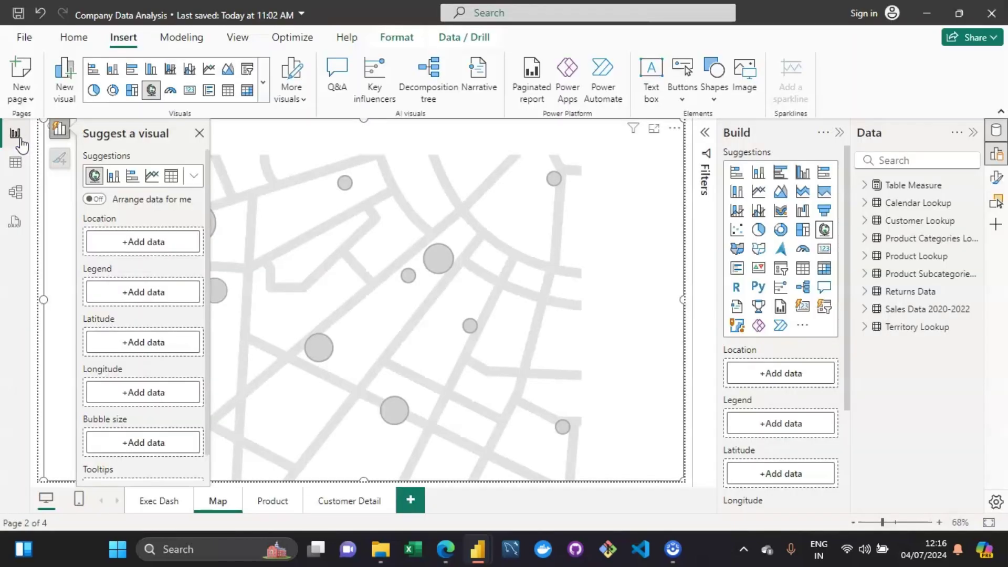
left_click(346, 233)
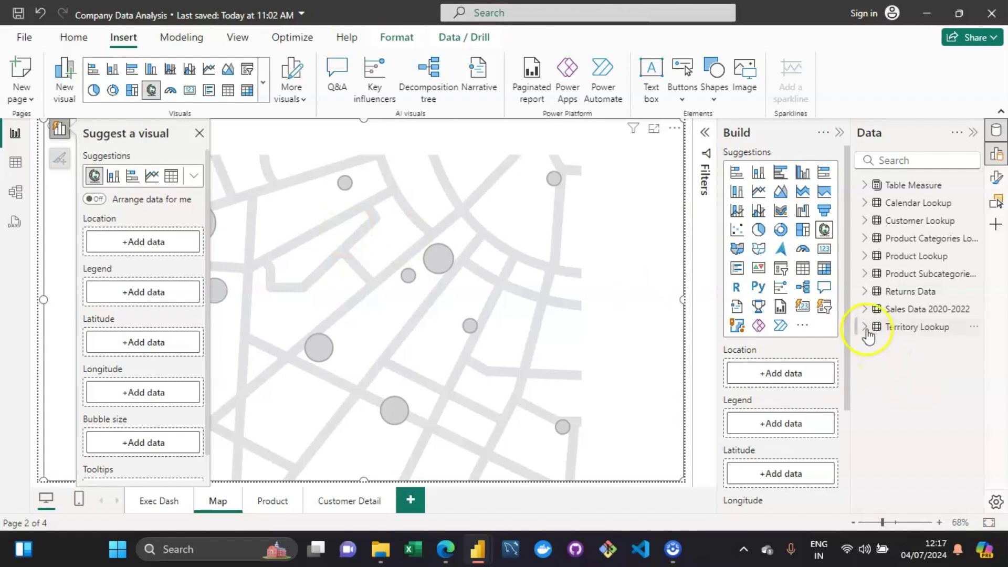
- Assign Country from Territory Lookup as the map's location and Total Orders as its bubble size, then dismiss the visual suggestions
left_click(867, 327)
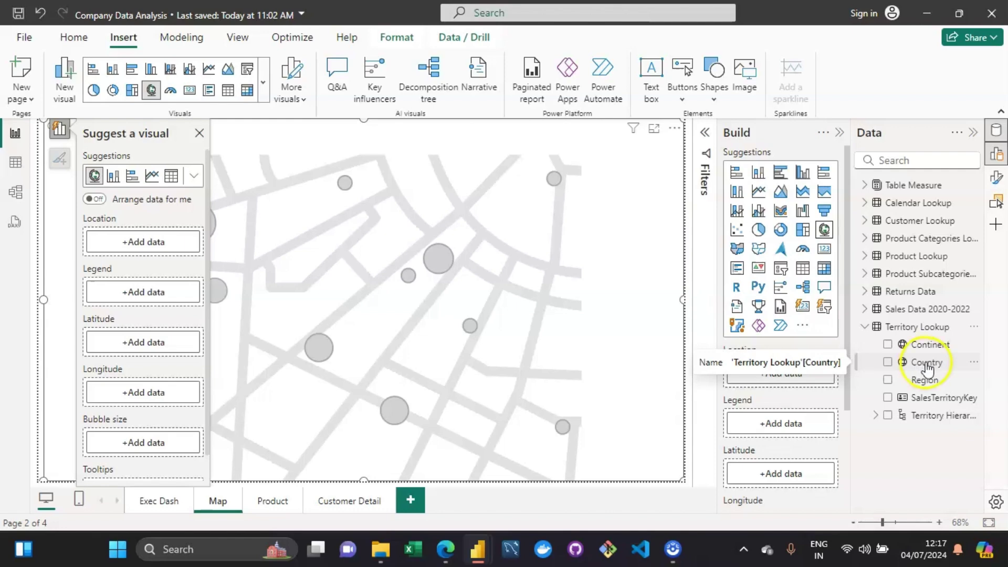
left_click_drag(920, 360, 140, 241)
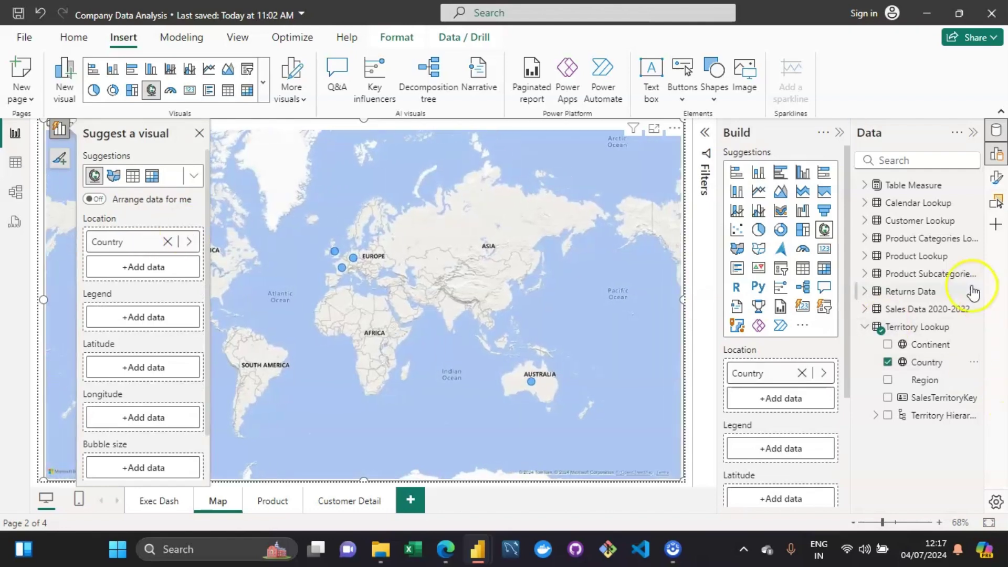
left_click(917, 157)
type("total")
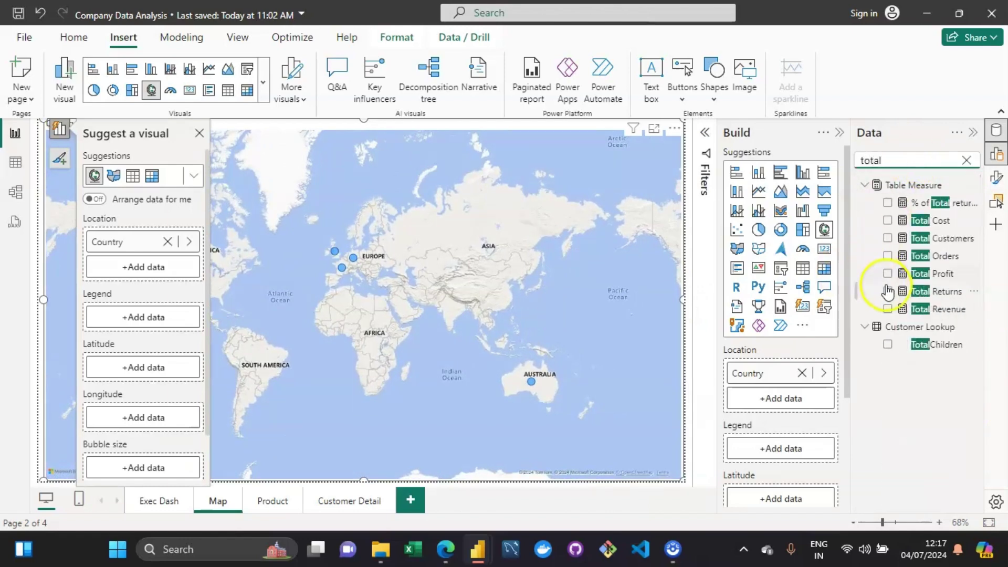
left_click_drag(920, 256, 166, 422)
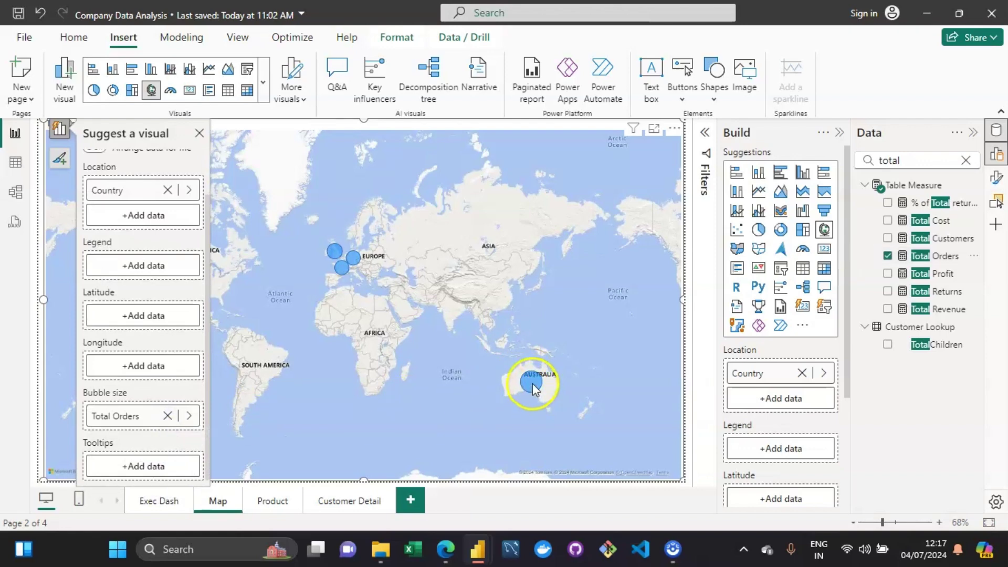
mouse_move(531, 382)
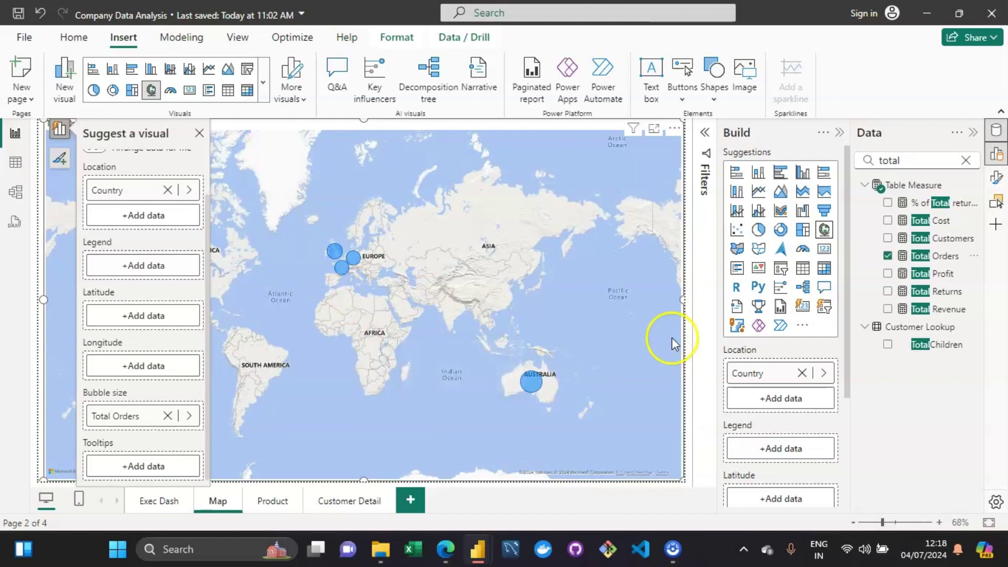
left_click(636, 341)
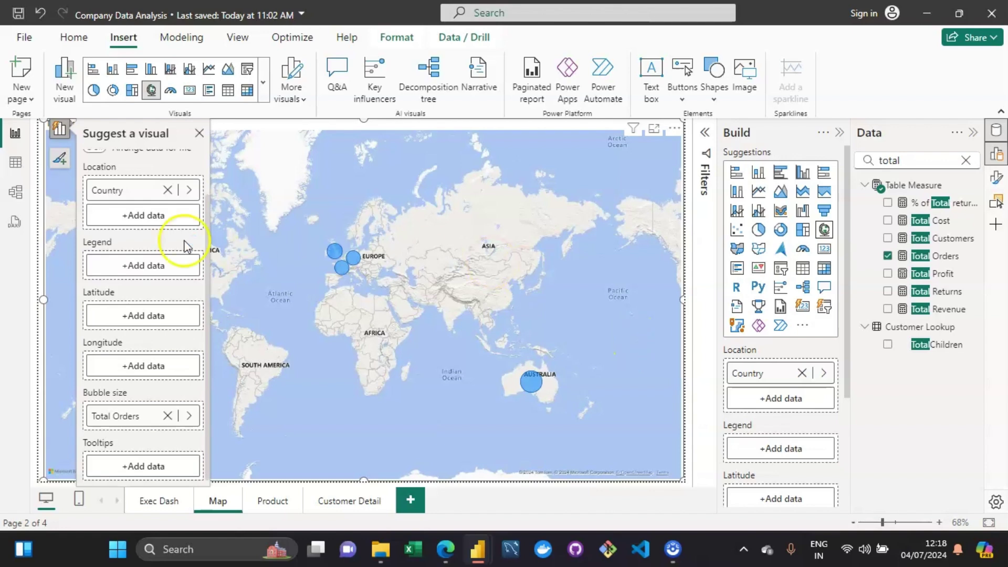
left_click(200, 135)
left_click(571, 272)
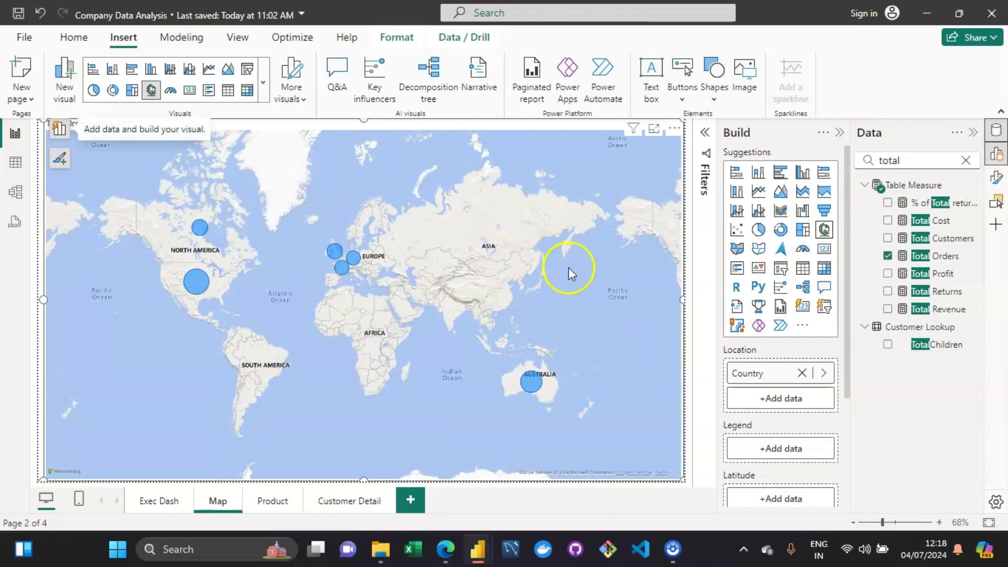
- Open the map's formatting options and set the map style to Aerial
double_click(623, 361)
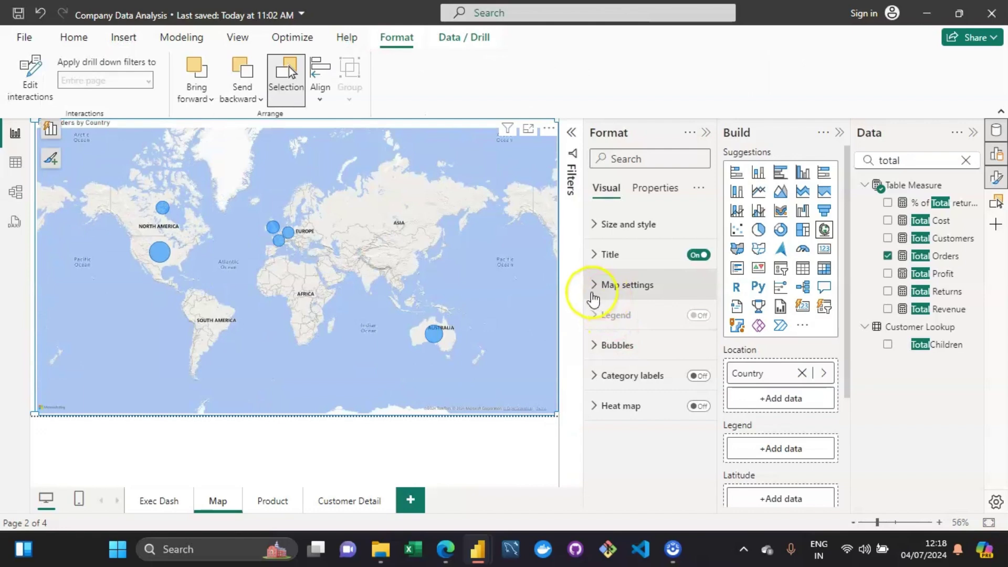
left_click(591, 286)
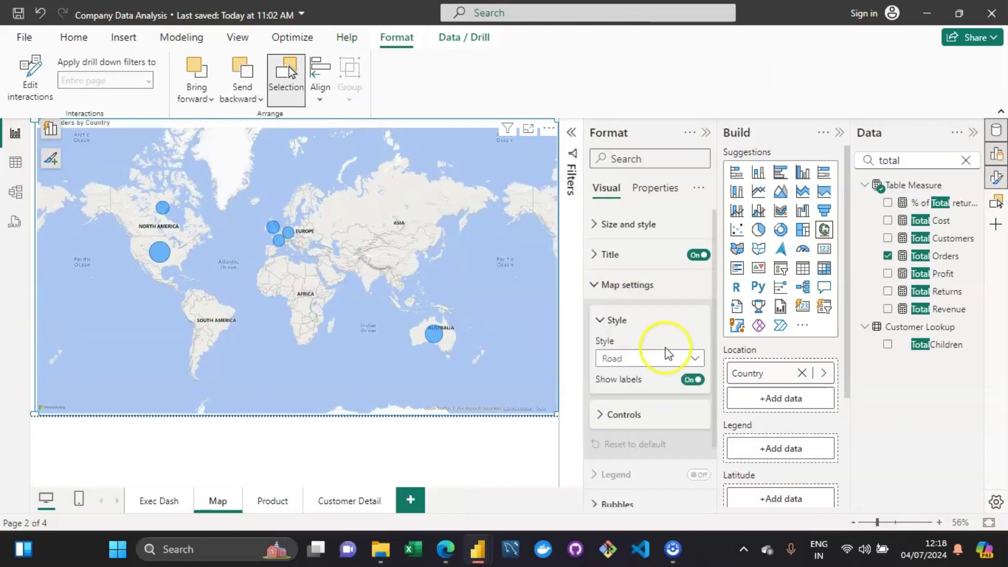
left_click(681, 359)
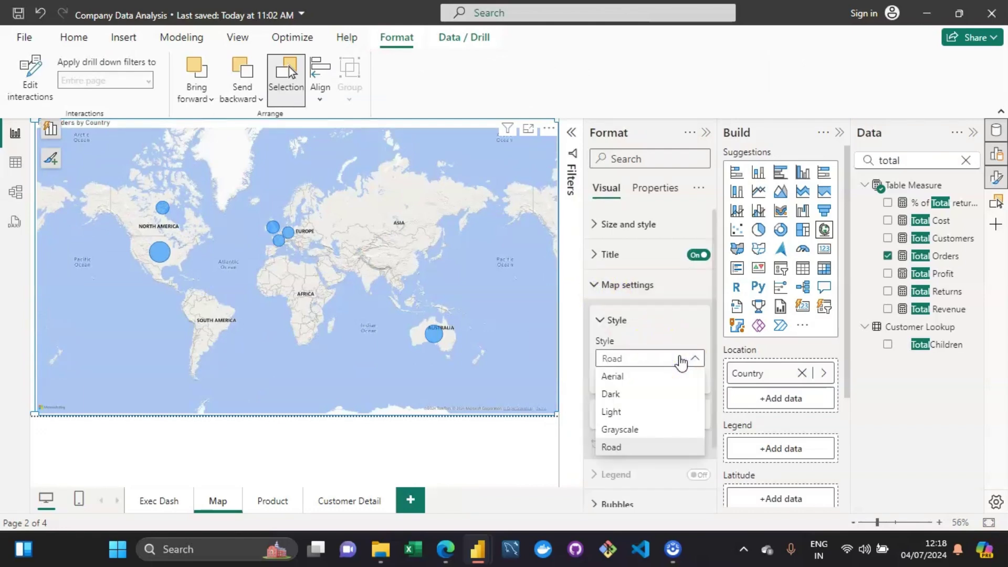
left_click(618, 377)
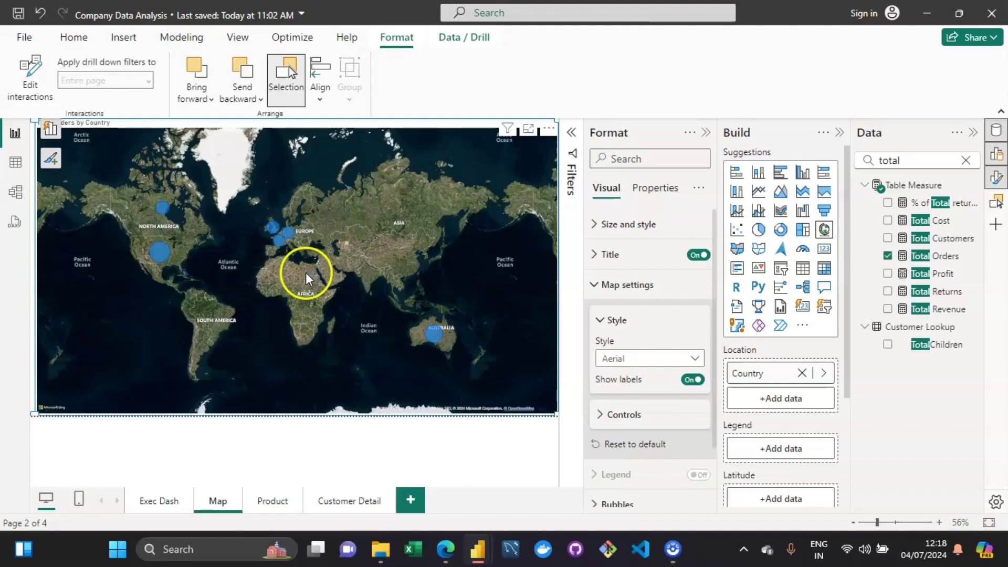
- Examine the aerial imagery up close around the border of Libya and Egypt, and return to the whole world
scroll(306, 272, "up", 5)
scroll(306, 272, "up", 3)
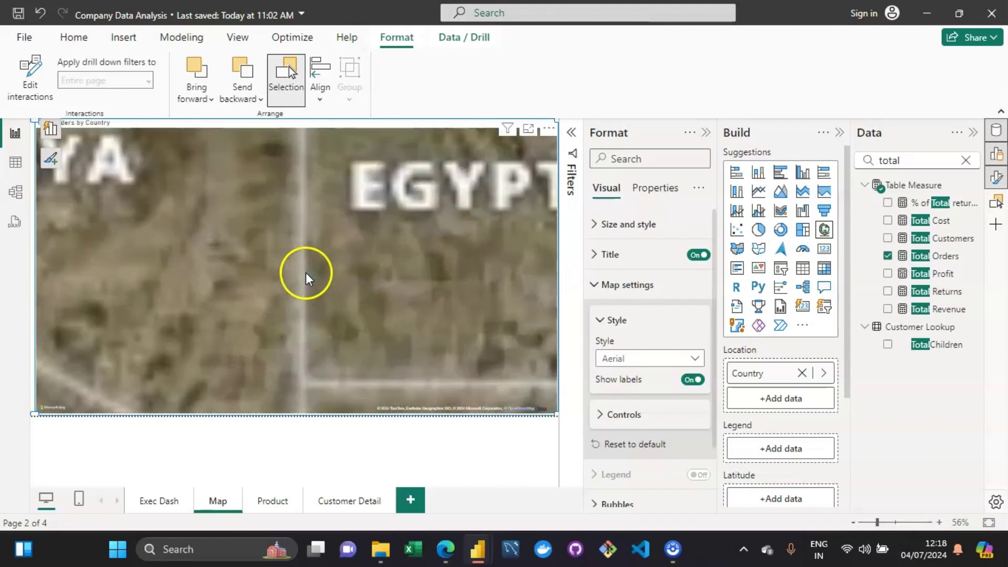
left_click(377, 285)
scroll(377, 285, "up", 3)
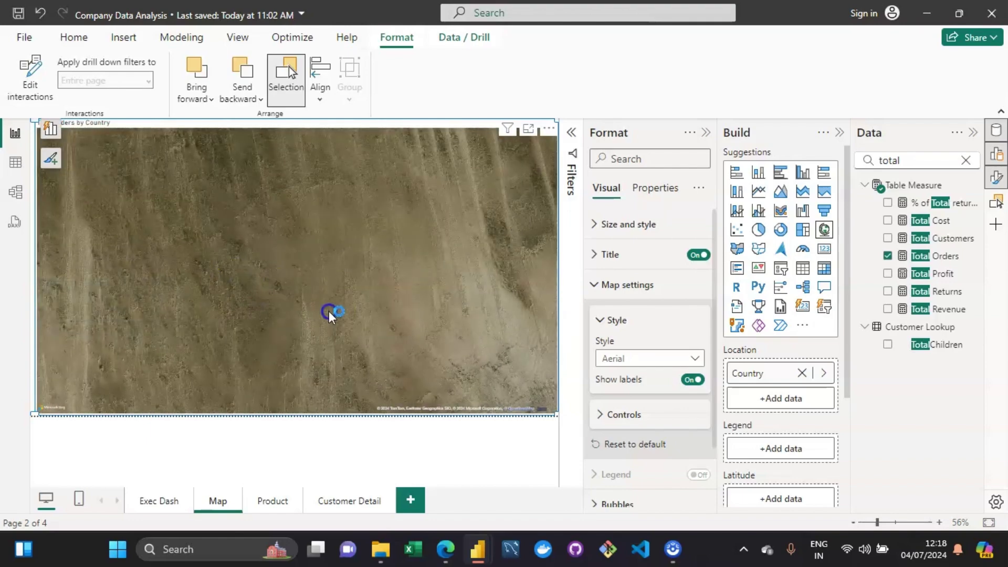
double_click(274, 256)
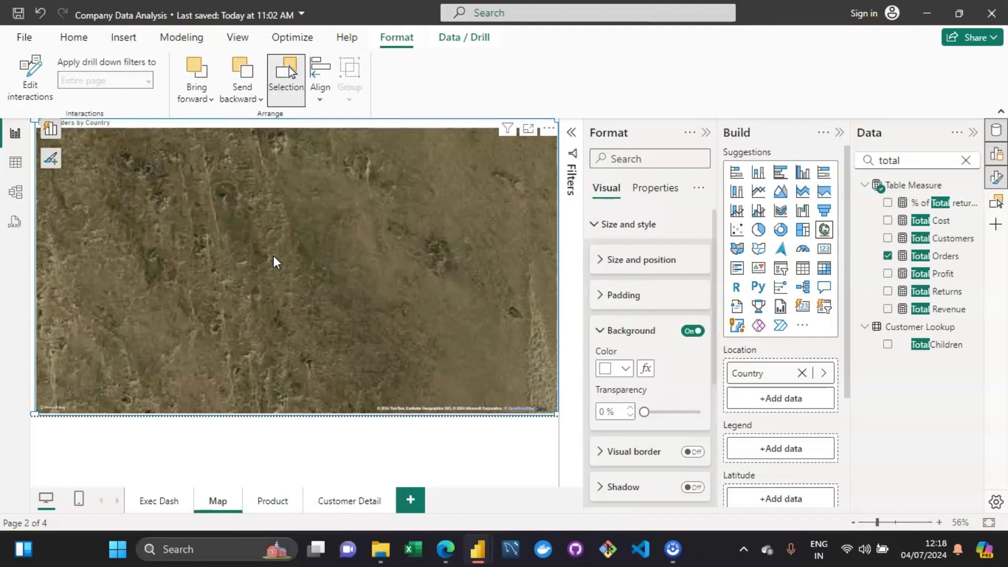
scroll(274, 256, "down", 4)
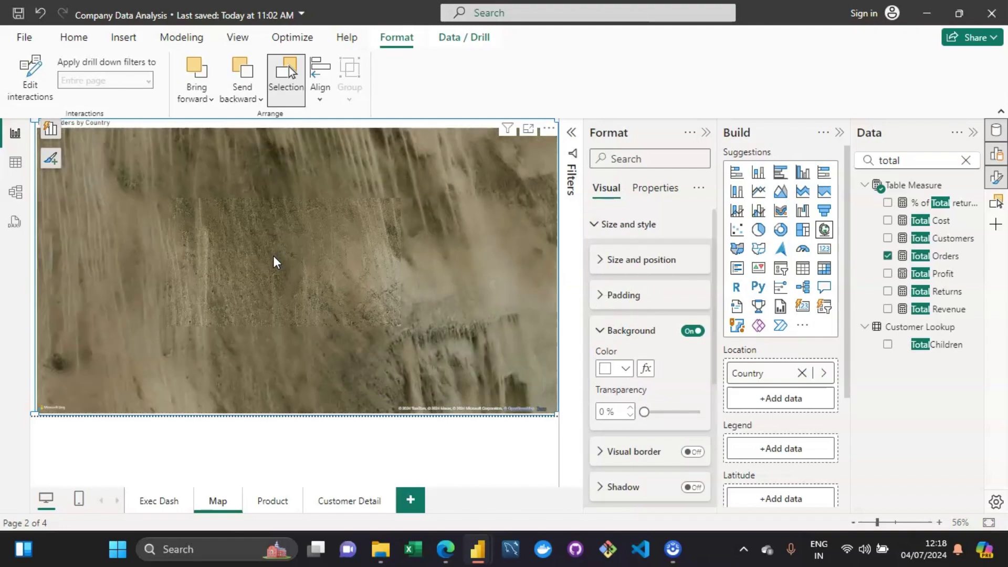
scroll(273, 255, "down", 10)
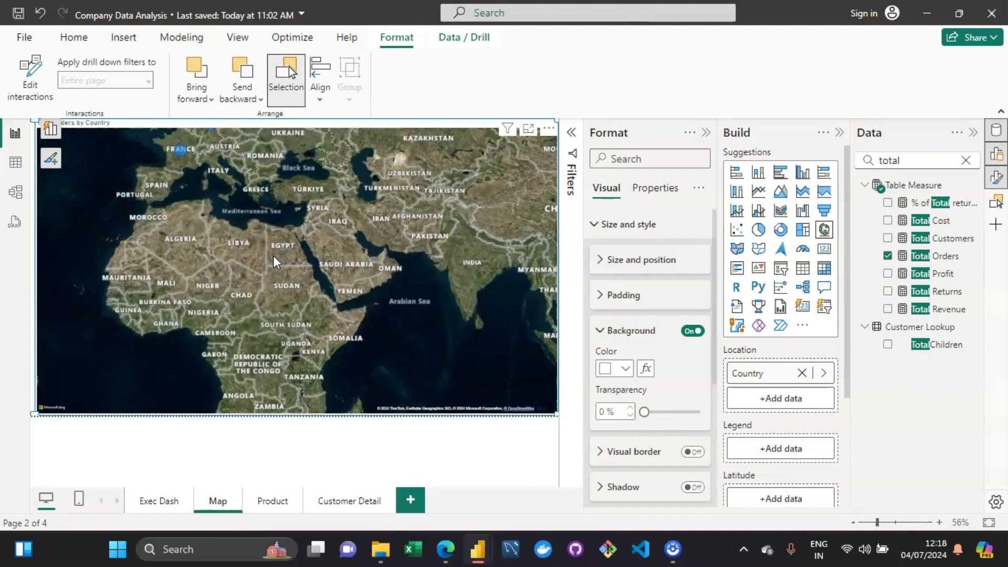
left_click_drag(322, 270, 354, 305)
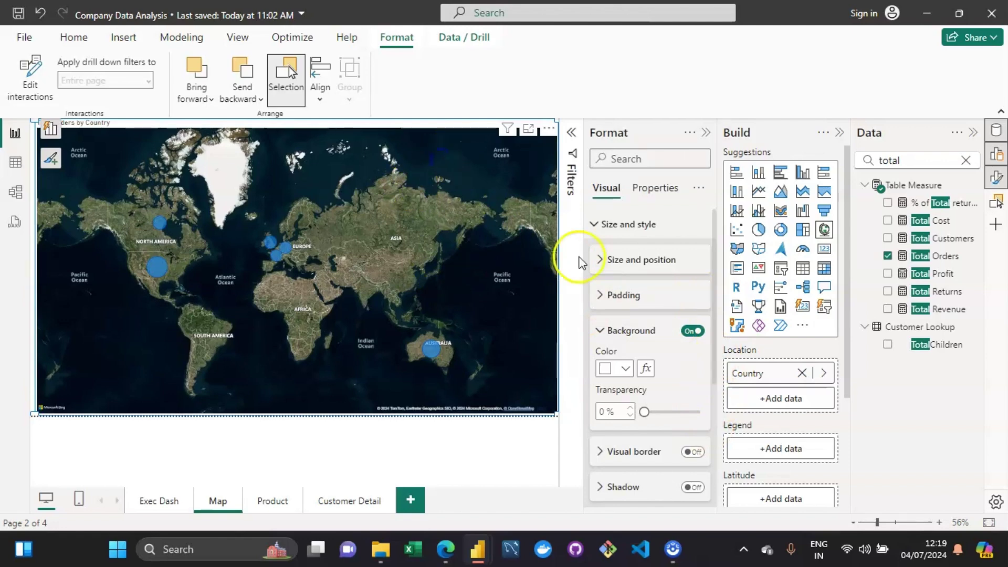
- Set the map style to Dark, and toggle the map labels off and back on for comparison
left_click(604, 332)
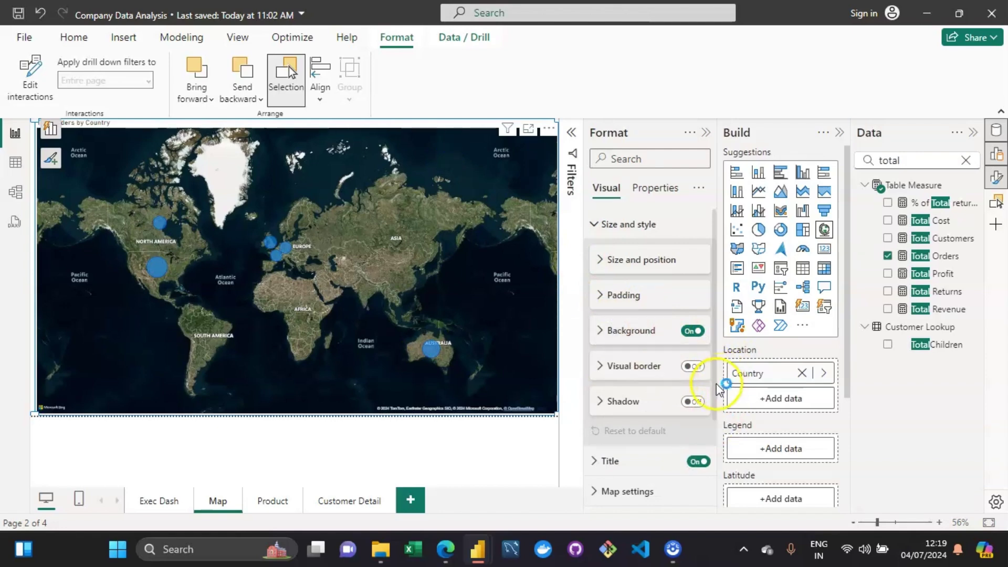
scroll(703, 415, "down", 3)
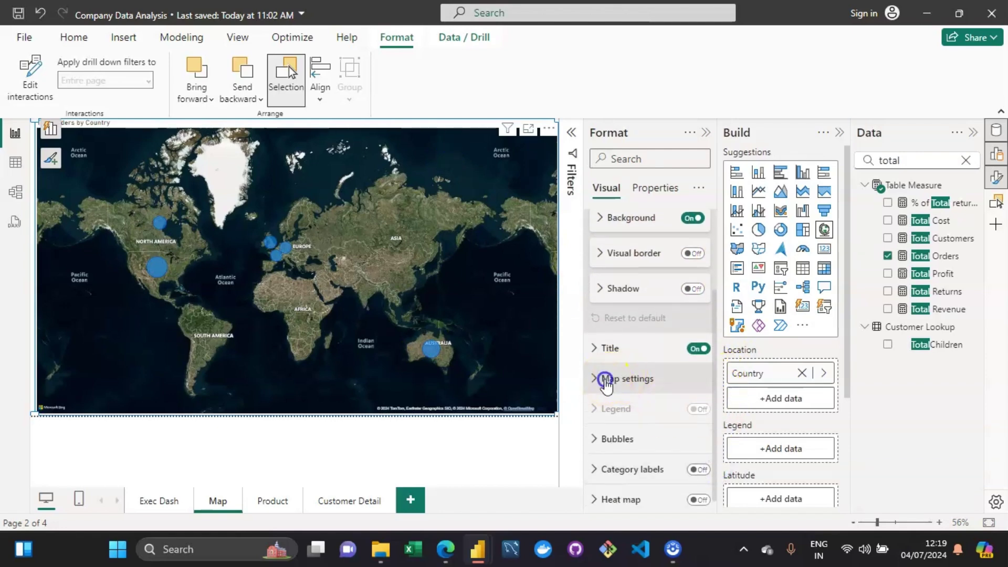
left_click(626, 382)
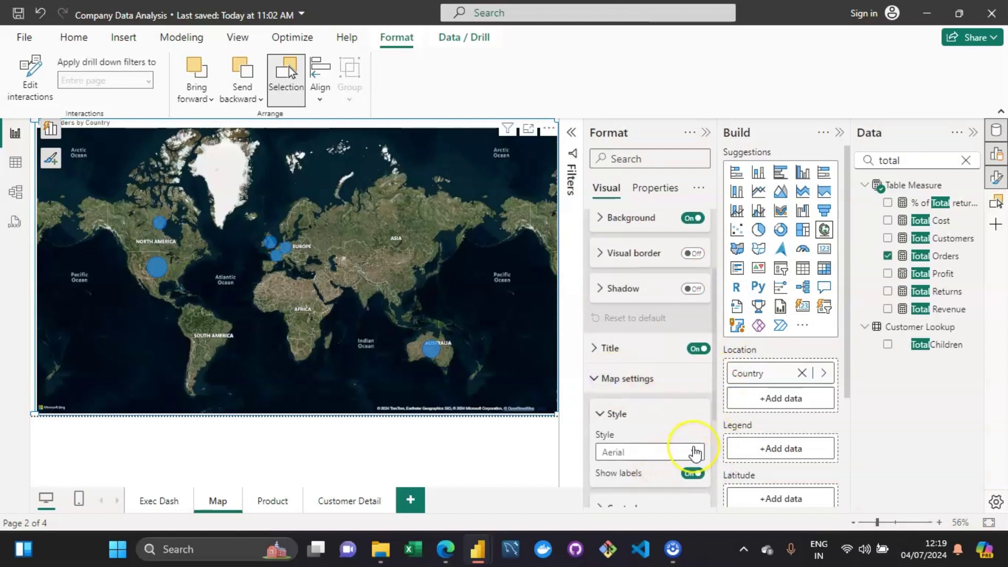
left_click(685, 452)
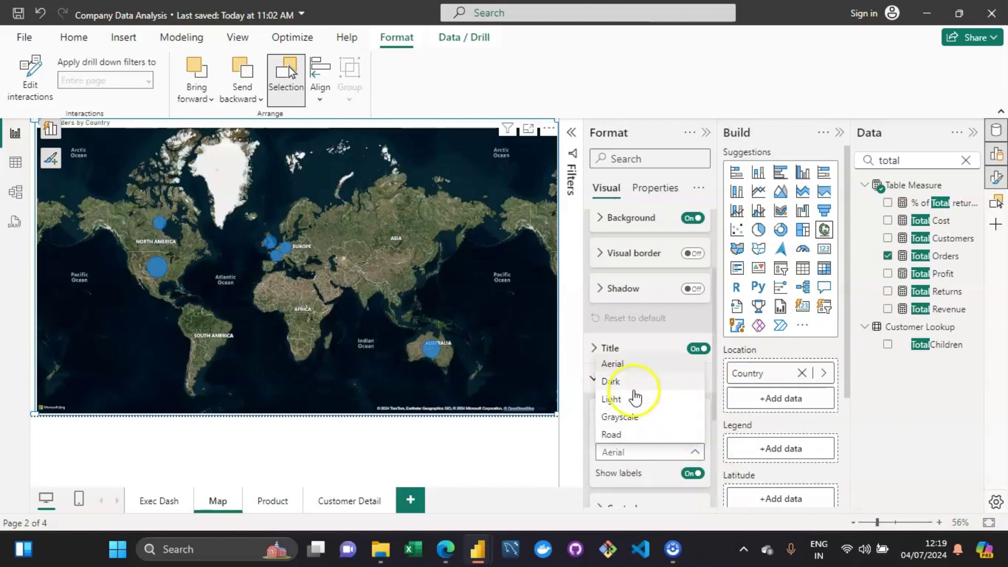
left_click(625, 387)
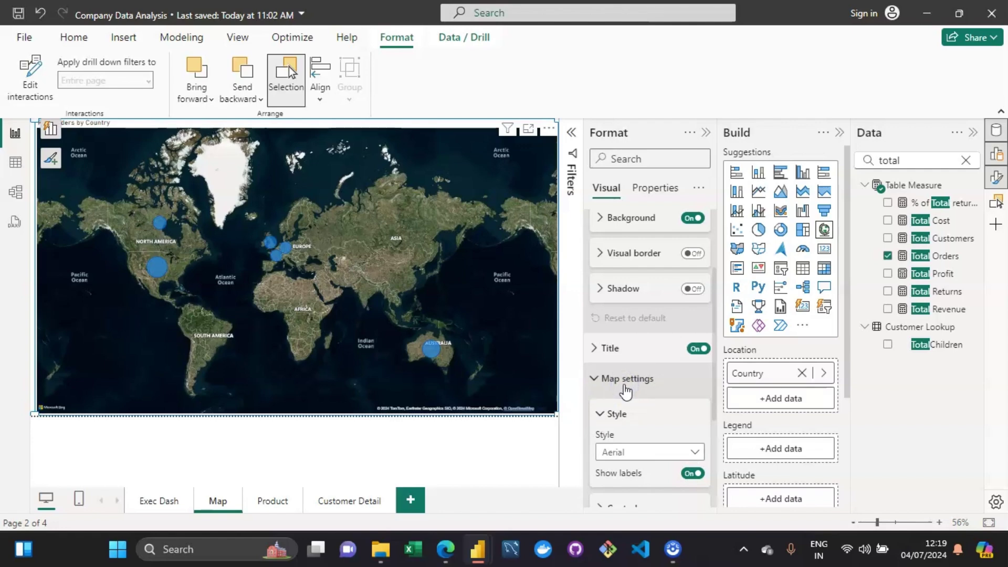
left_click(416, 302)
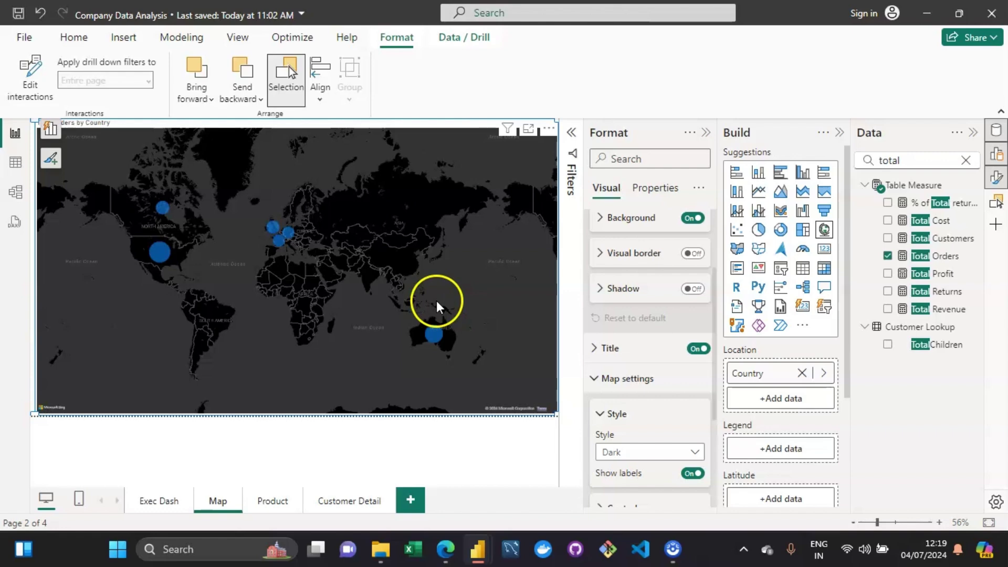
left_click(695, 477)
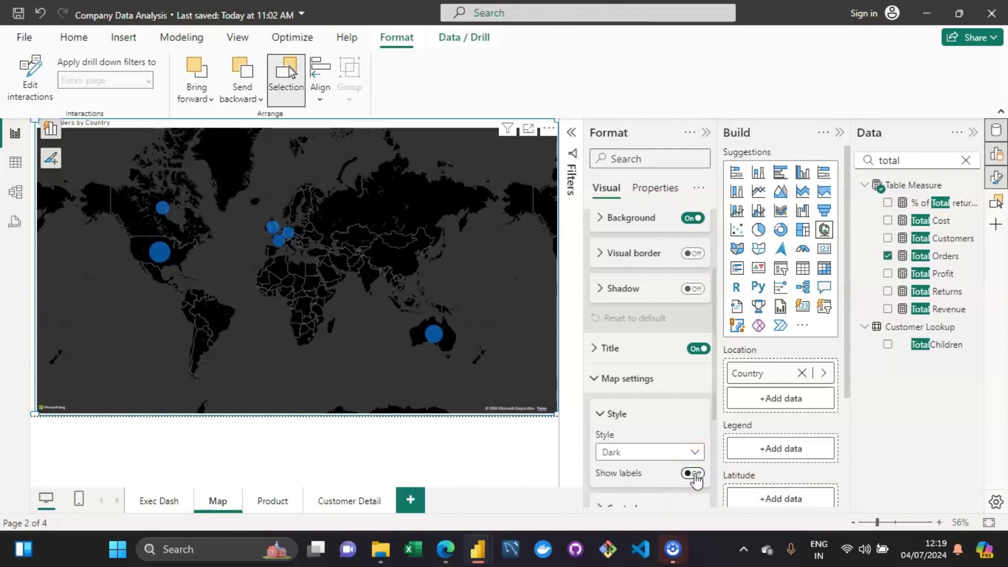
left_click(695, 475)
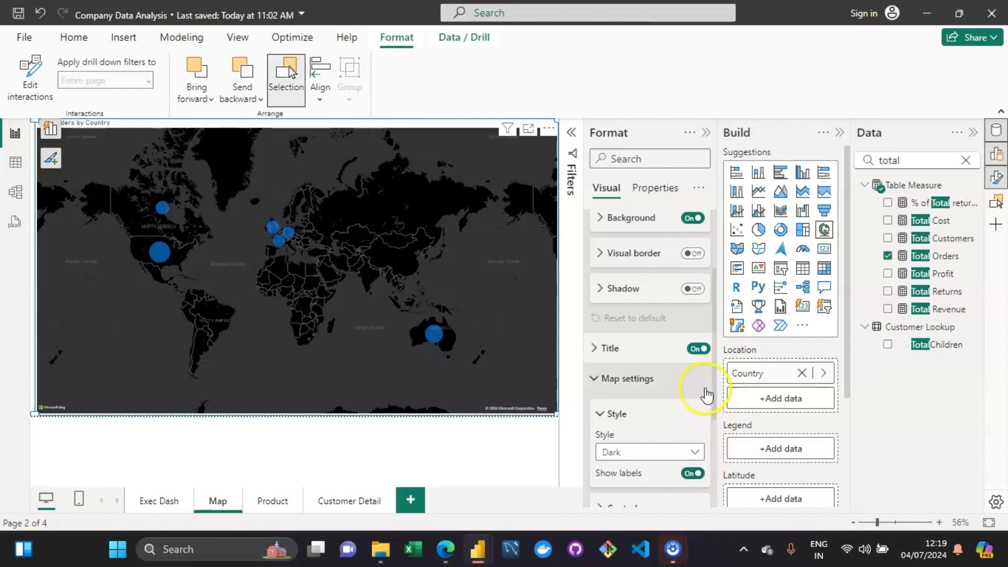
- Enable the zoom buttons and the lasso button in the map controls, and try a lasso selection near Europe
left_click_drag(716, 407, 711, 476)
left_click(605, 370)
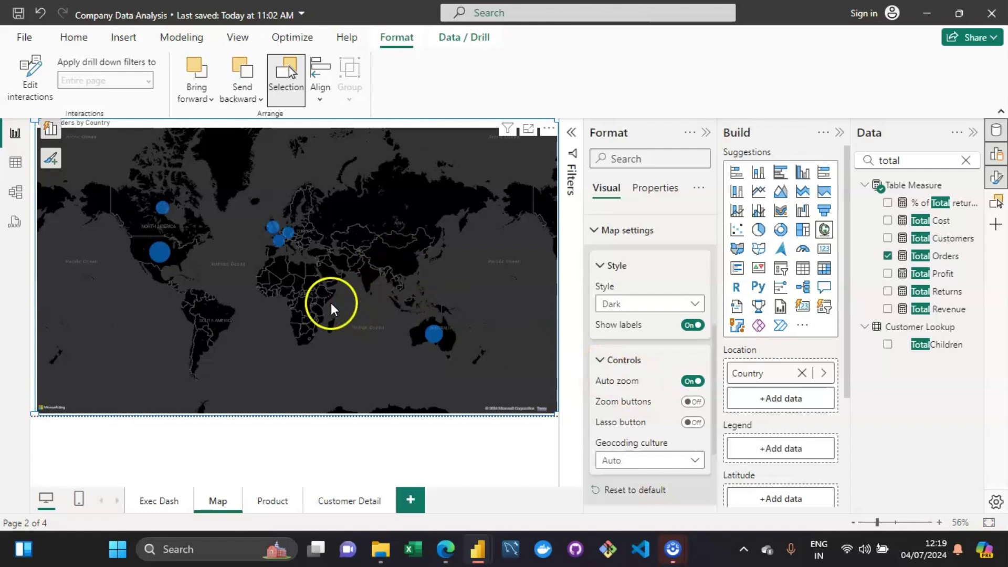
left_click(696, 405)
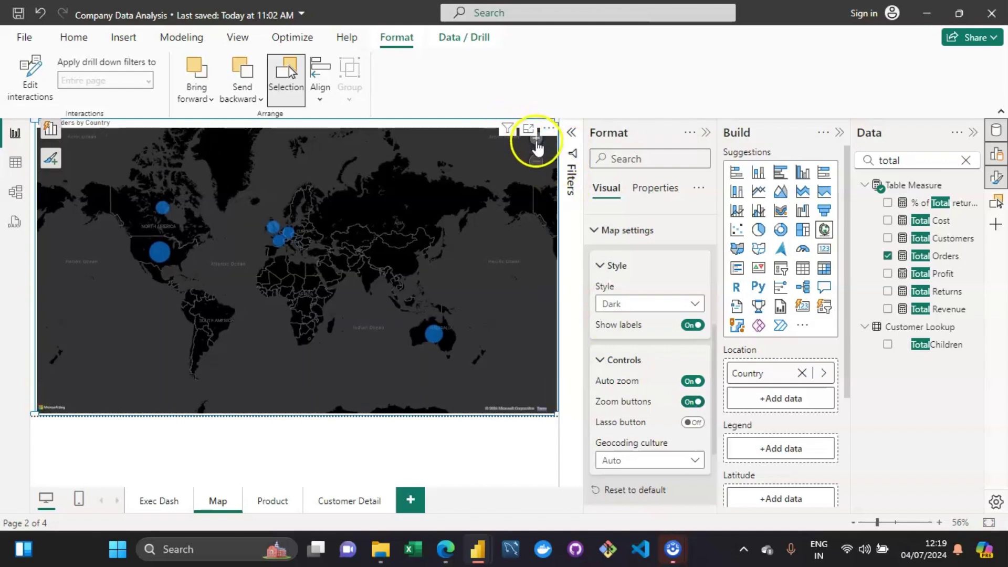
left_click(693, 423)
left_click(536, 184)
left_click_drag(336, 209, 394, 238)
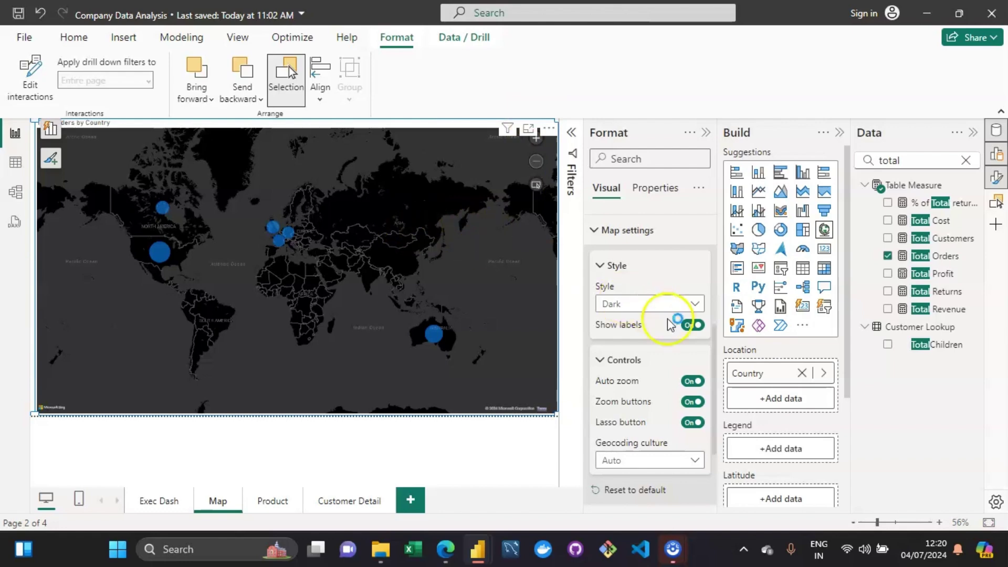
- Turn off the map's zoom buttons and collapse the style settings
left_click(693, 403)
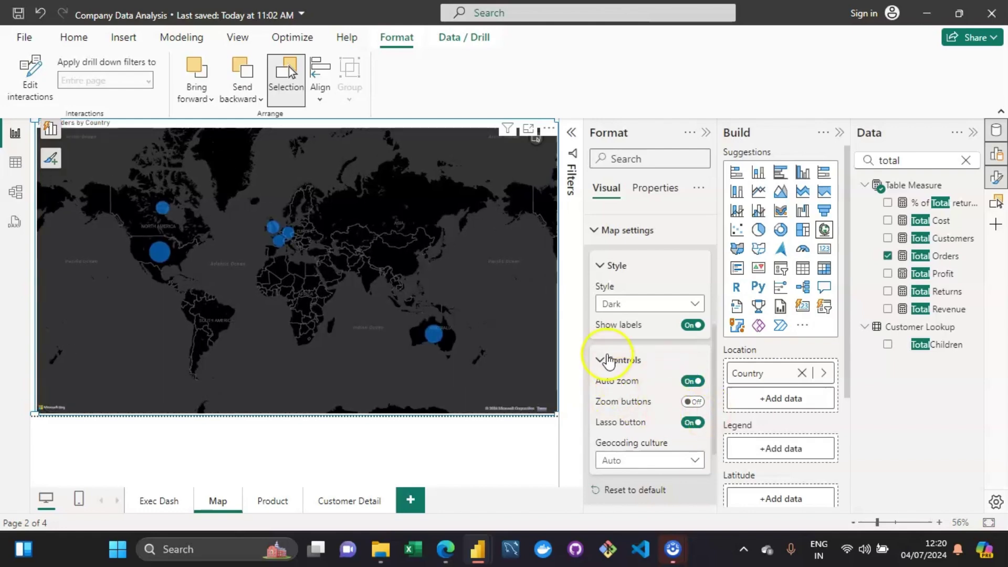
left_click(602, 267)
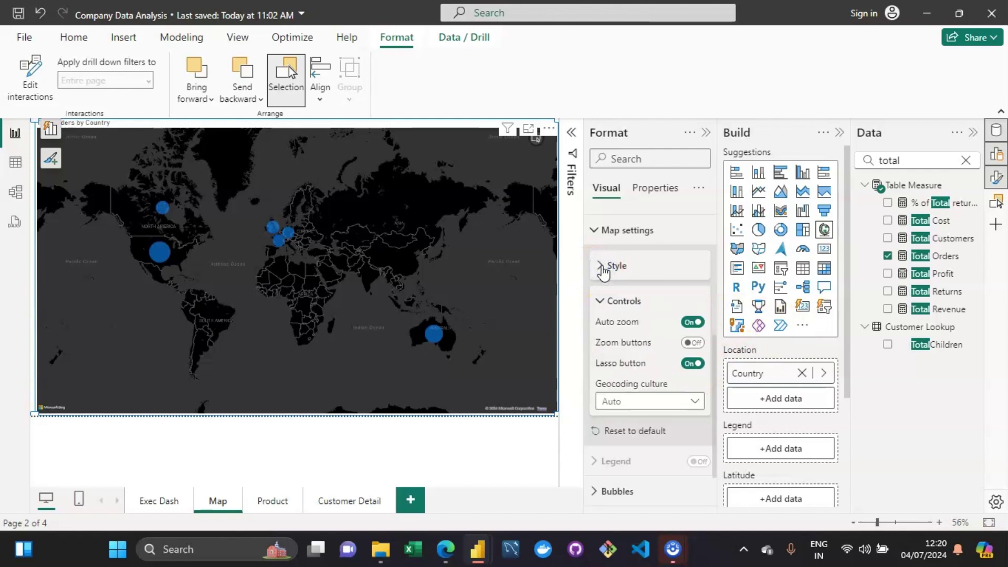
- Review the map bubbles' range scaling options, keeping Auto, and set the default bubble color to light blue
left_click(716, 479)
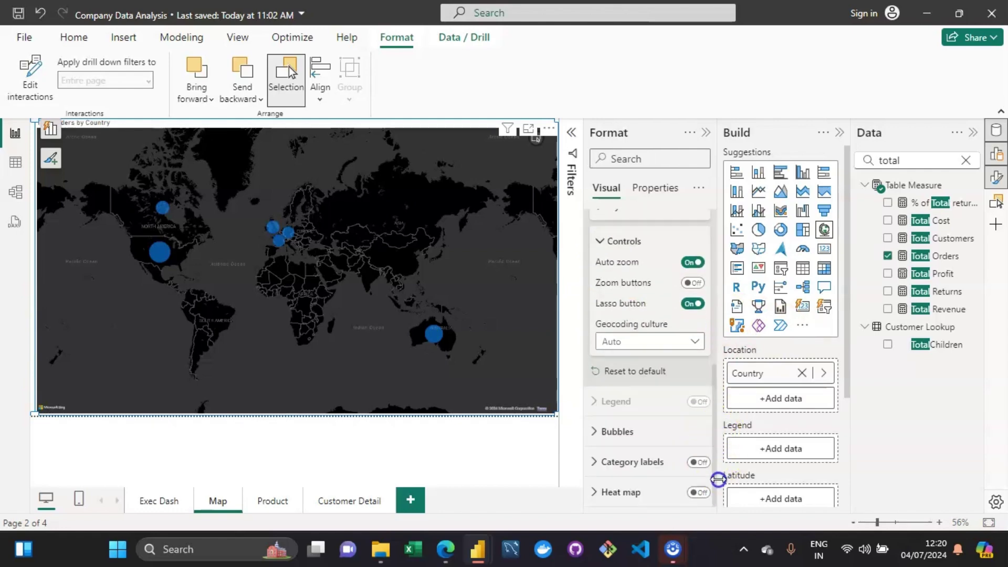
left_click(617, 443)
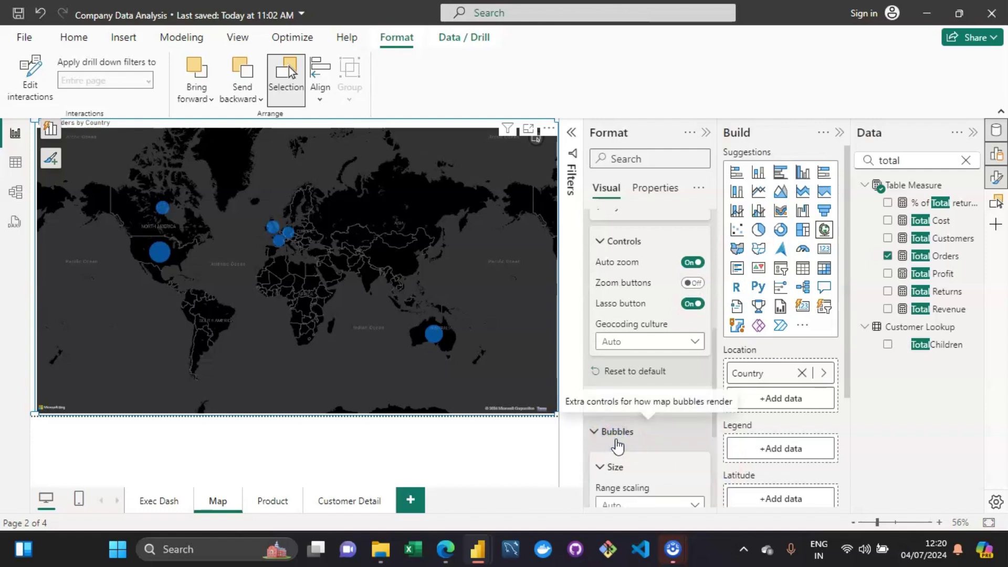
left_click_drag(715, 413, 714, 475)
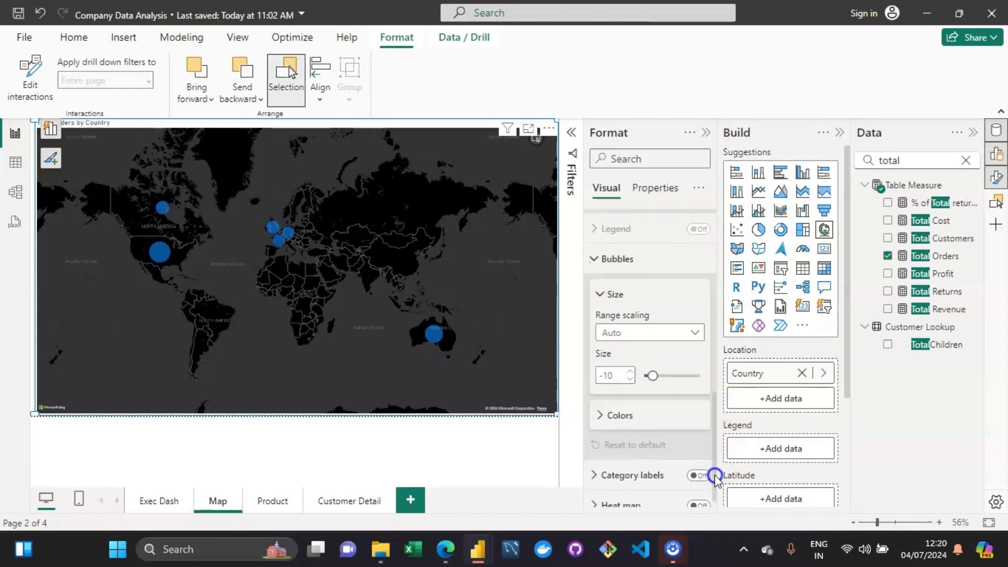
left_click(679, 333)
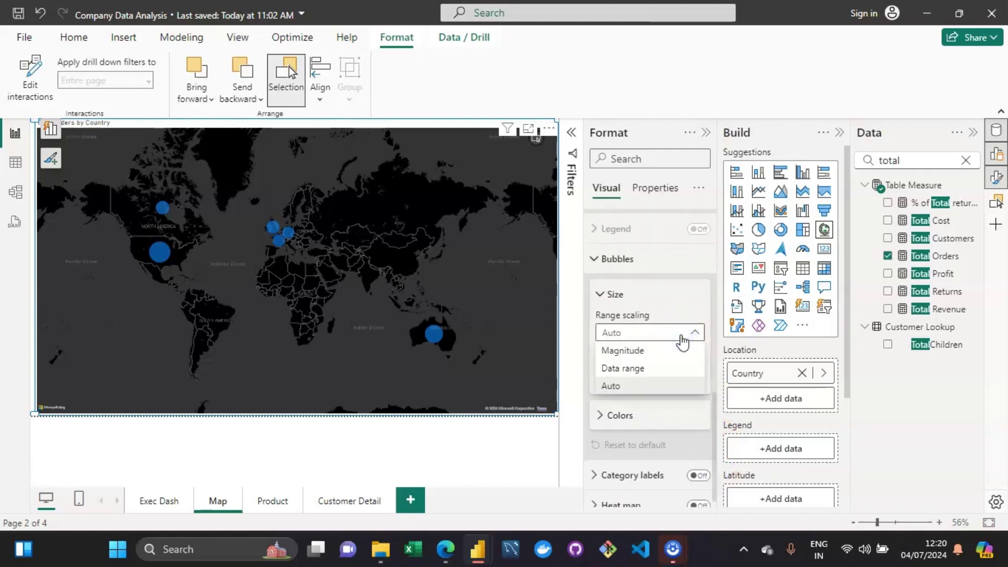
left_click(681, 336)
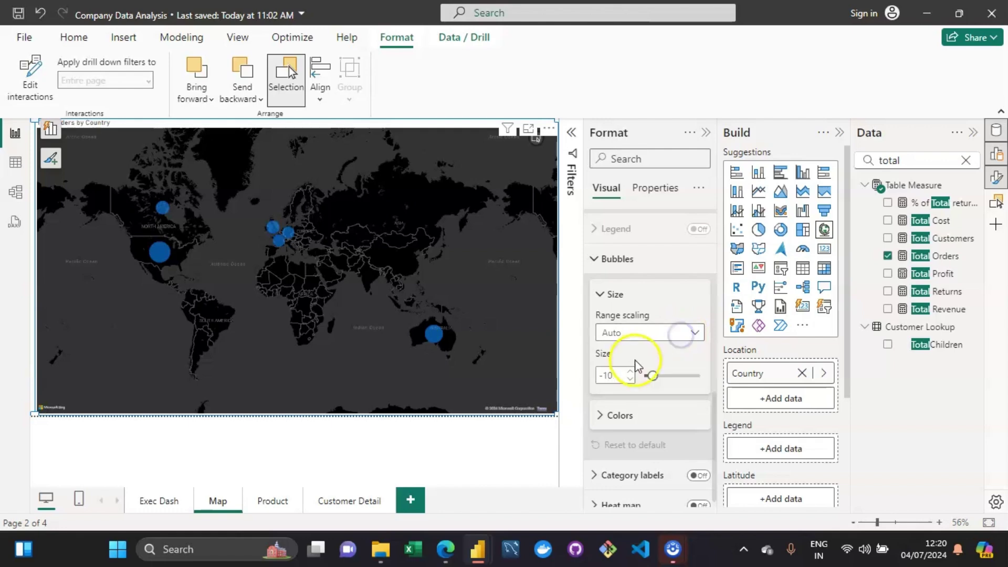
left_click(618, 418)
left_click(621, 462)
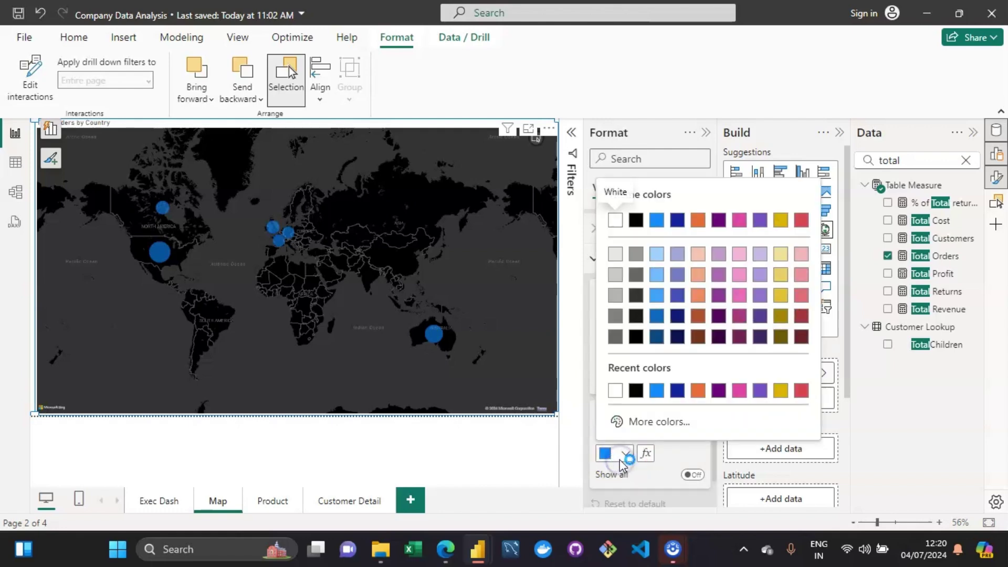
left_click(658, 392)
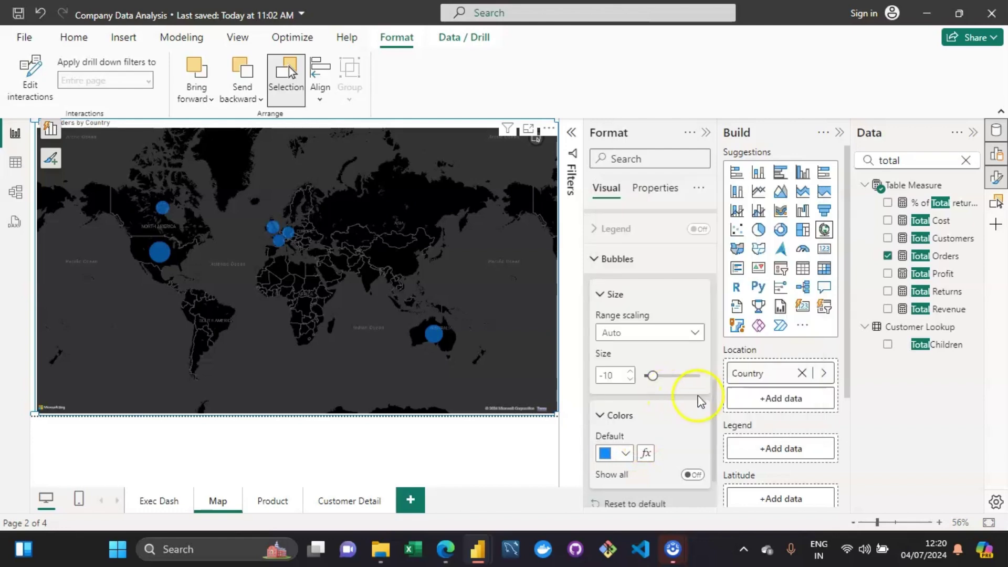
- Set the map's bubble size to 0
left_click(616, 375)
double_click(617, 375)
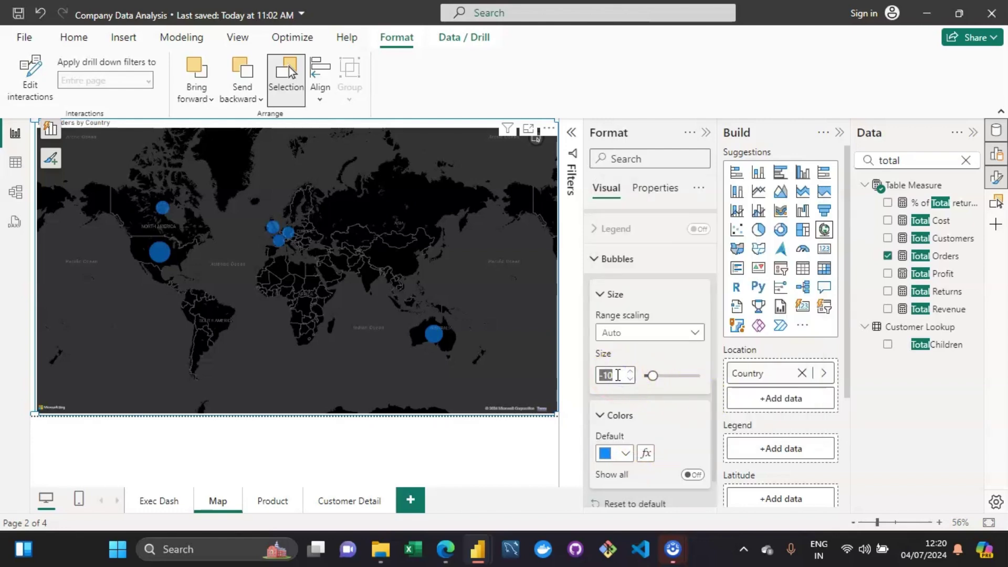
type("0")
left_click(395, 322)
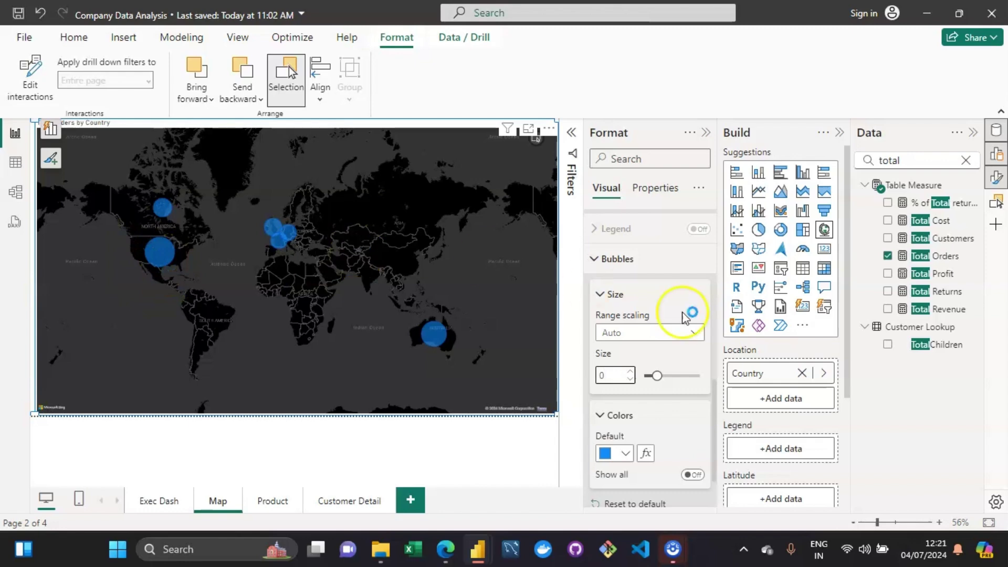
- Turn on the map's category labels and collapse the bubble size and color settings
left_click(716, 405)
left_click_drag(715, 405, 716, 459)
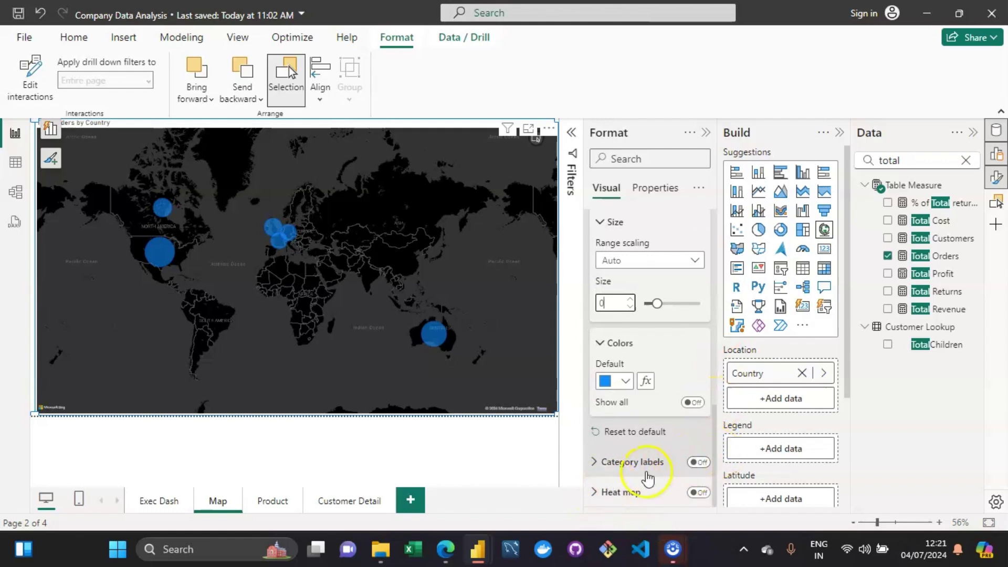
left_click(697, 463)
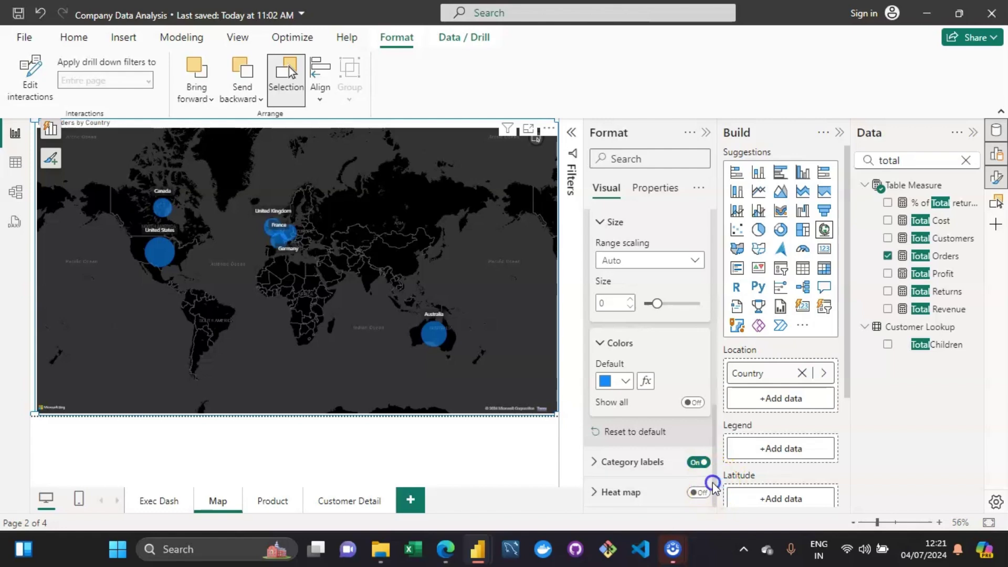
scroll(711, 475, "up", 2)
left_click(601, 420)
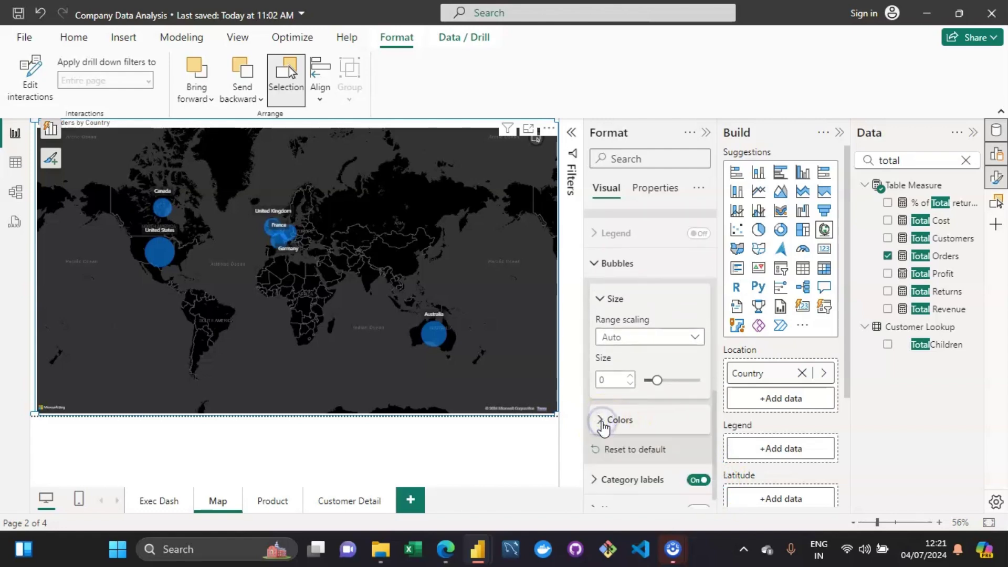
left_click(599, 299)
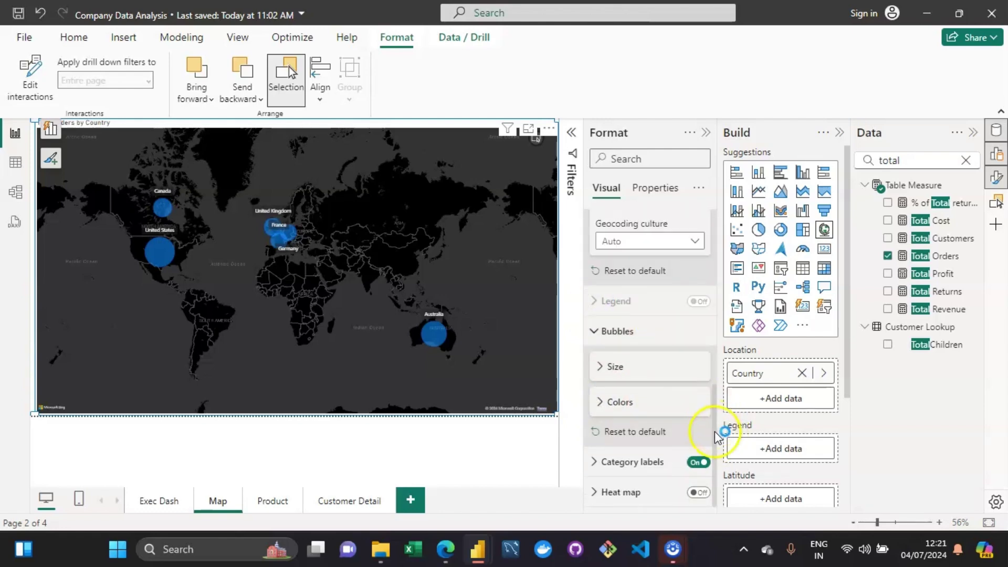
scroll(716, 419, "up", 3)
scroll(725, 336, "up", 5)
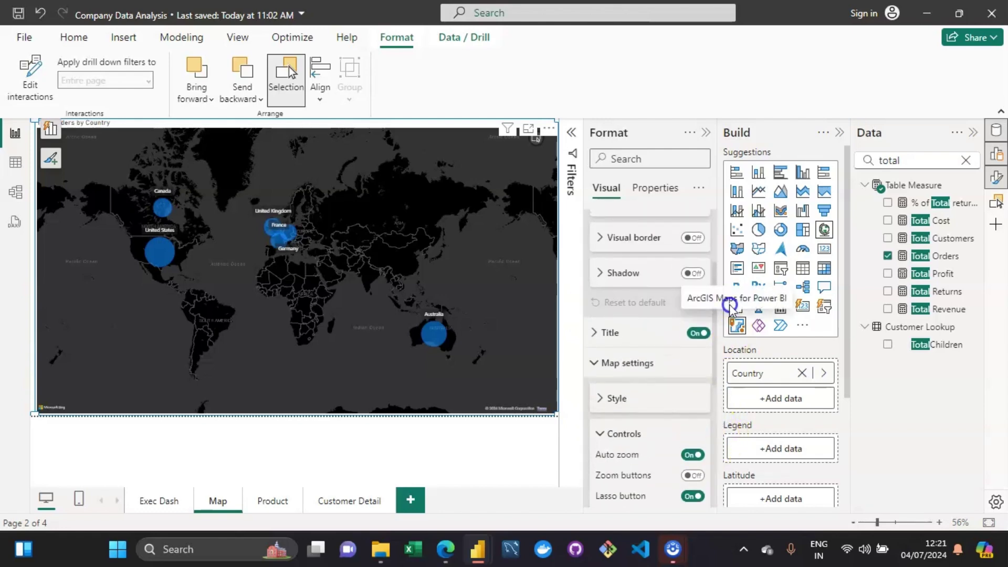
left_click(602, 479)
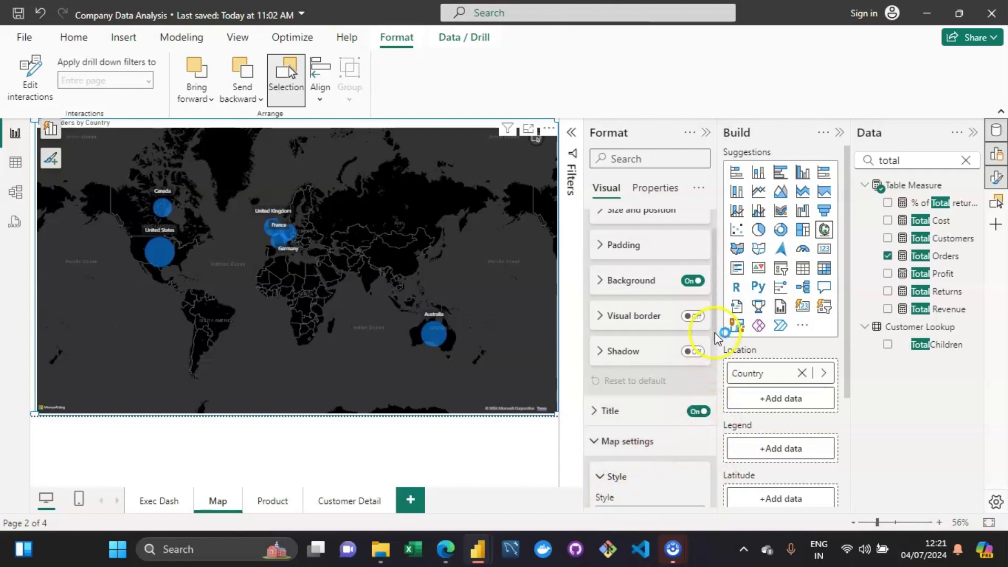
scroll(718, 323, "up", 2)
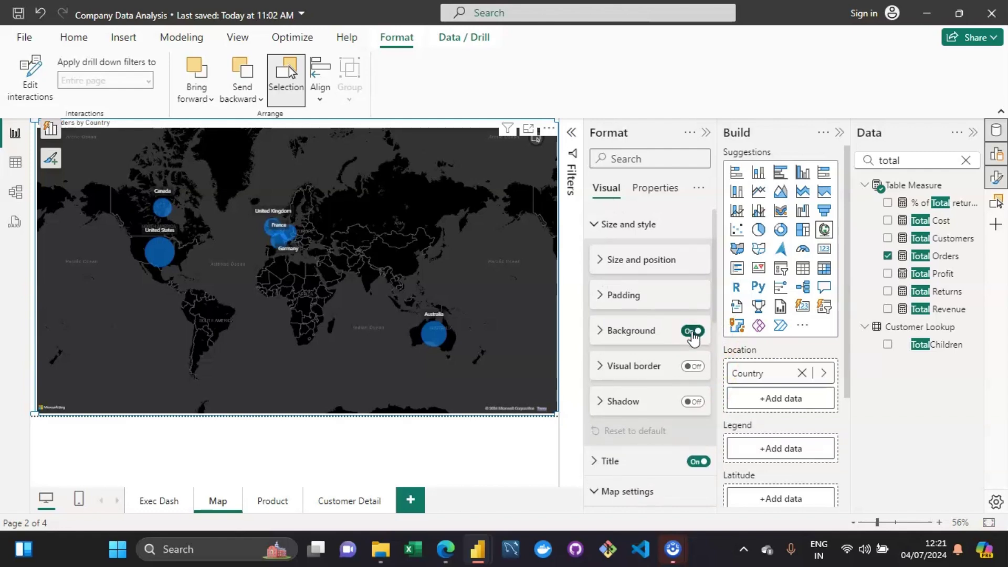
left_click(658, 265)
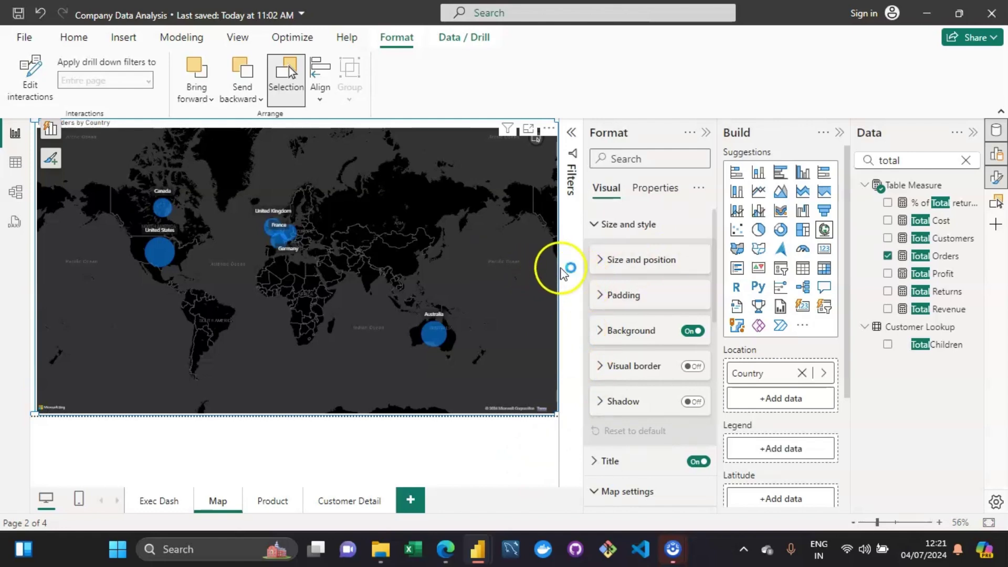
- Shrink the map visual slightly from its upper-right corner, deselect it, and view the tooltips of the country bubbles
left_click_drag(555, 120, 551, 127)
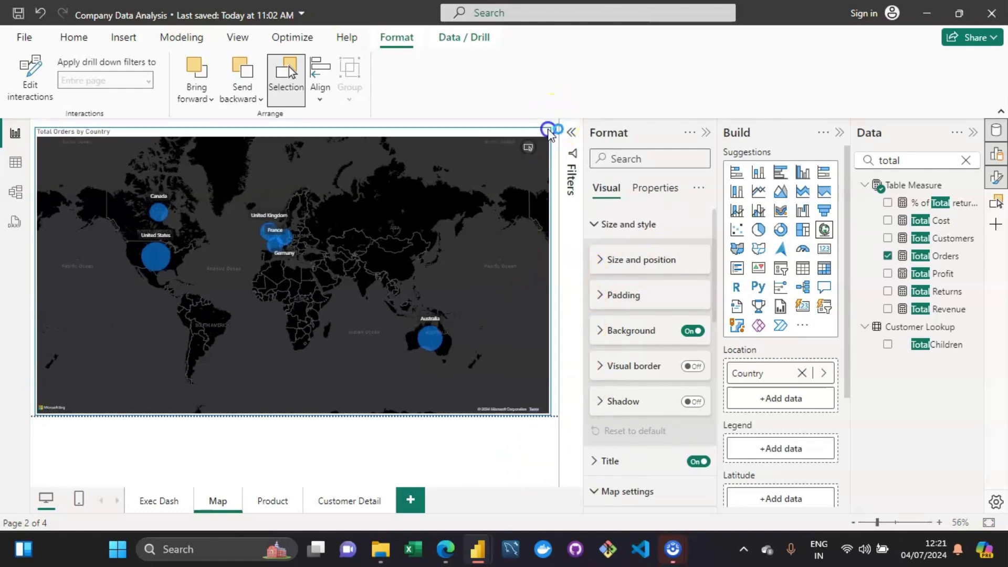
left_click(559, 167)
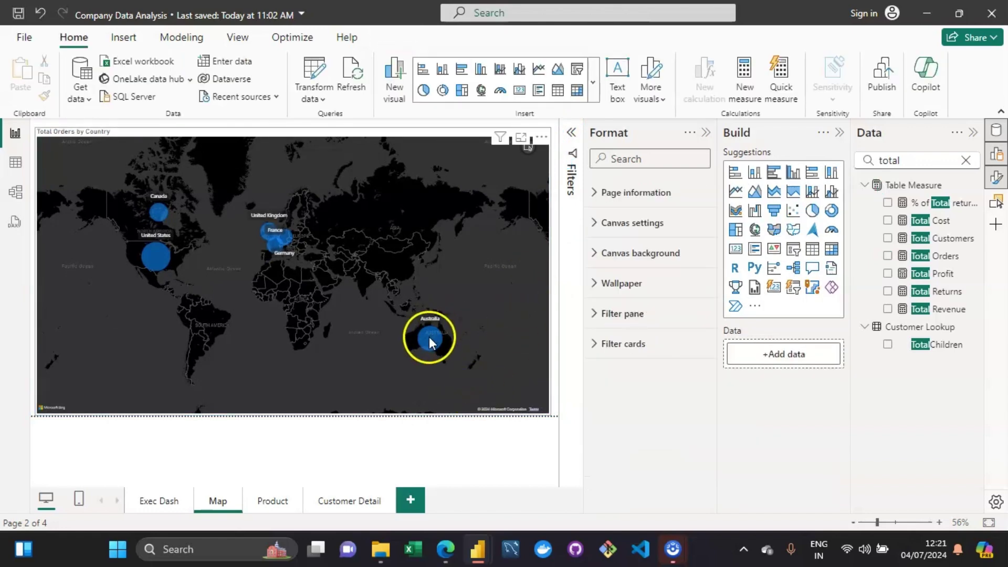
mouse_move(430, 338)
mouse_move(157, 258)
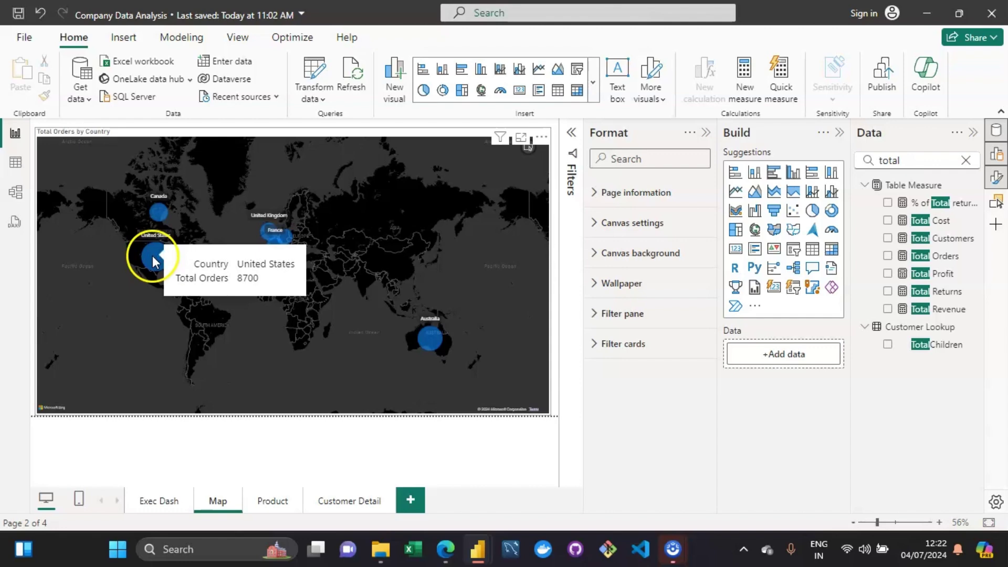
- Select the map visual and set its tooltip type to Default
left_click(459, 181)
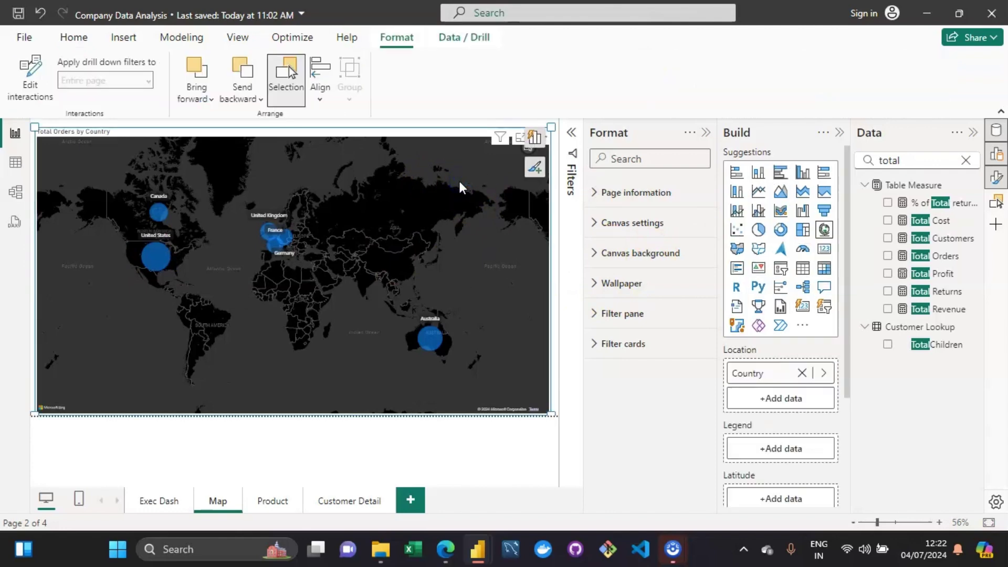
left_click(660, 192)
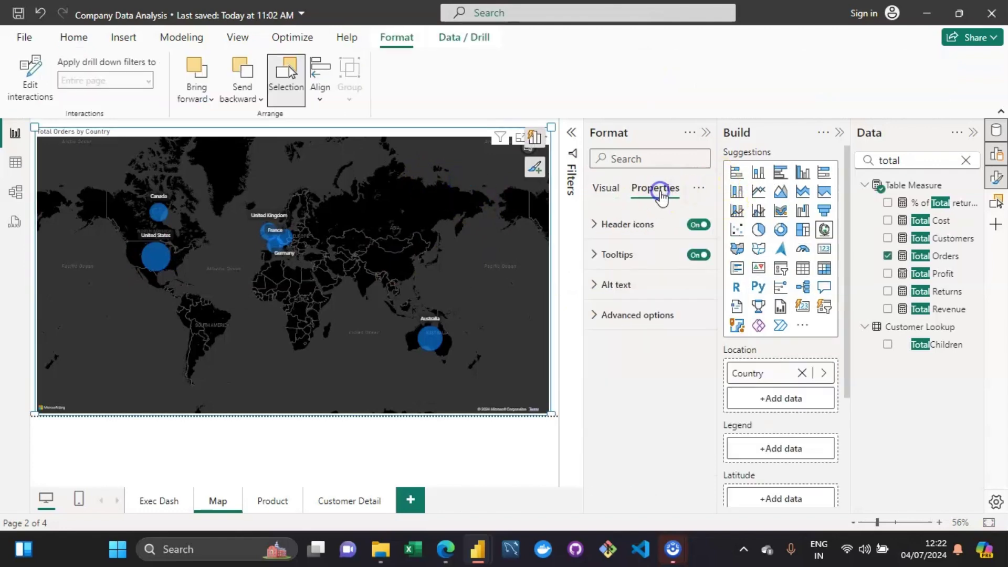
left_click(605, 254)
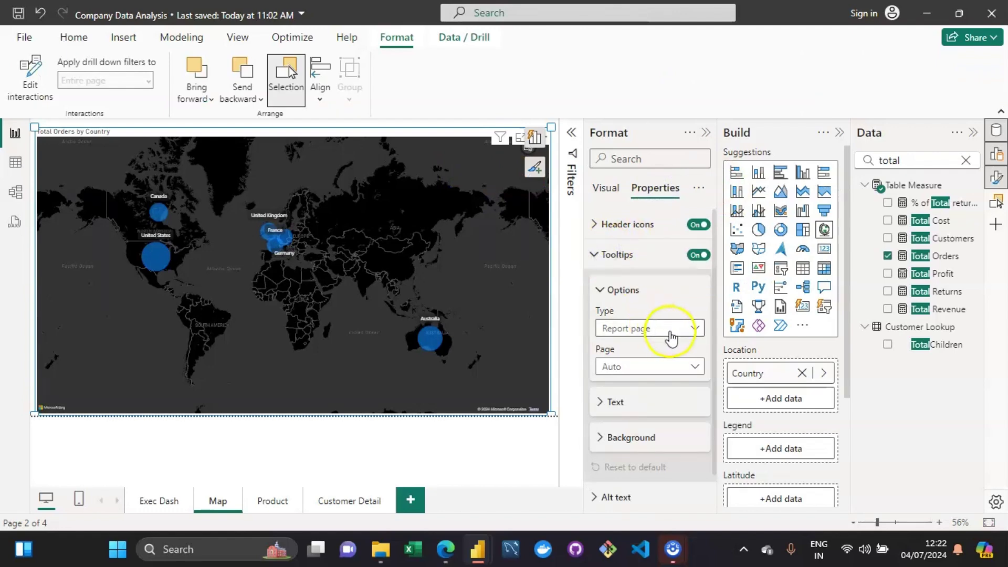
left_click(697, 330)
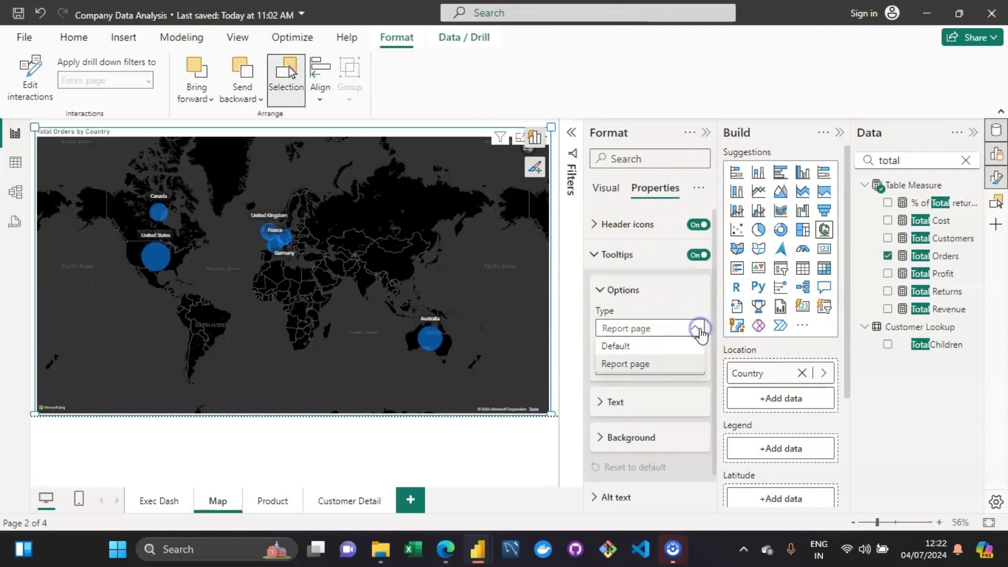
left_click(665, 347)
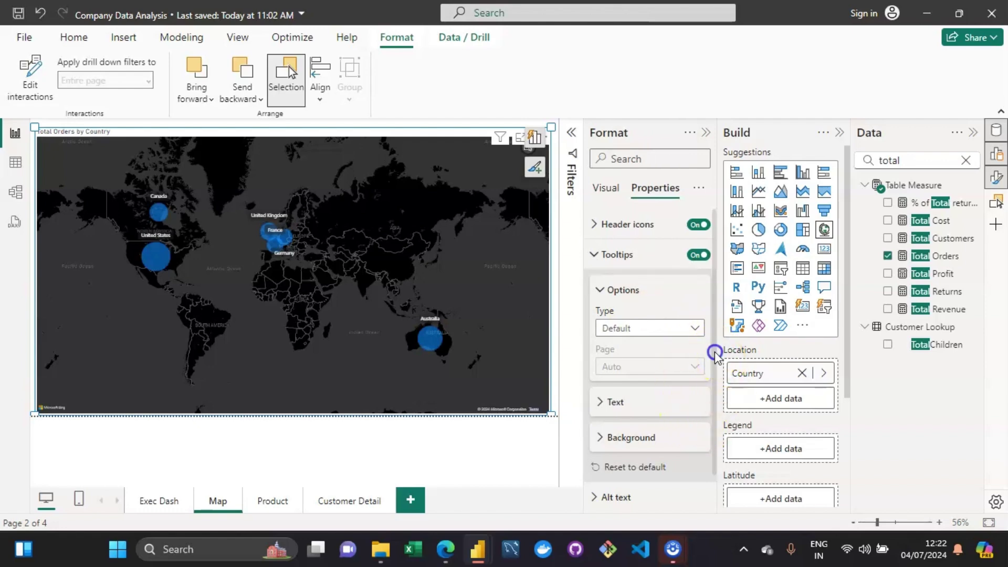
- Set the label color of the map's tooltip text to white
scroll(715, 355, "down", 1)
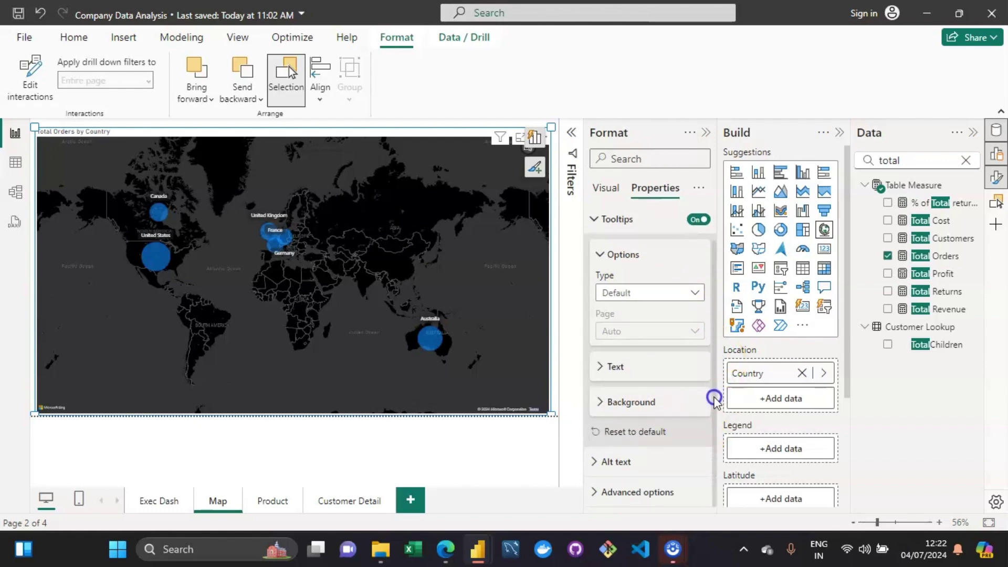
left_click(602, 369)
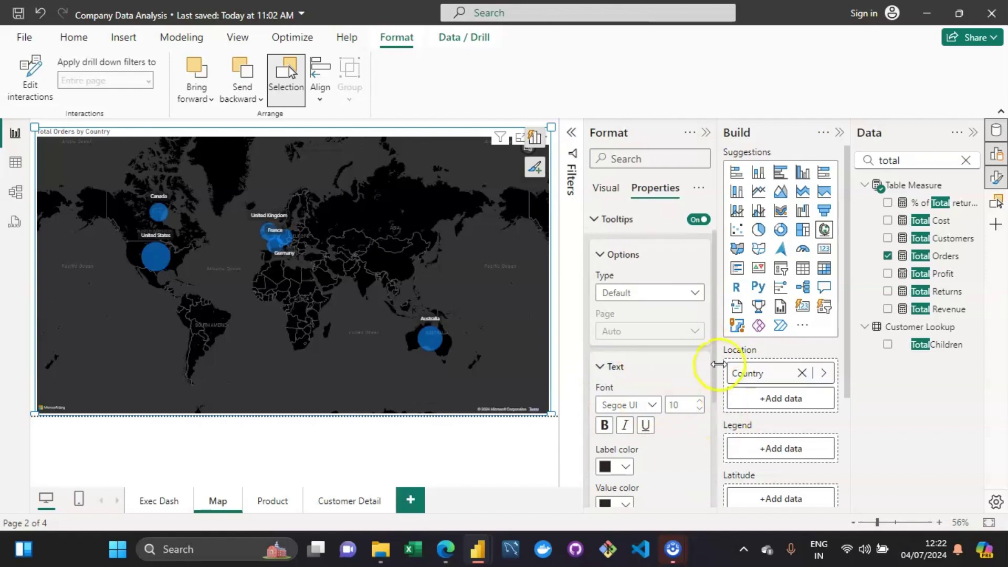
left_click_drag(715, 360, 718, 431)
left_click(626, 352)
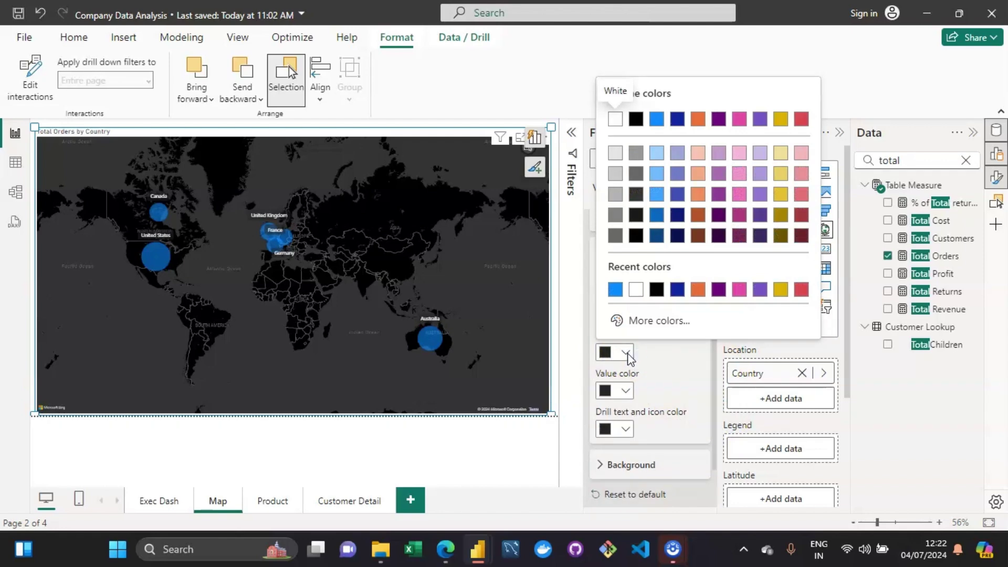
left_click(620, 322)
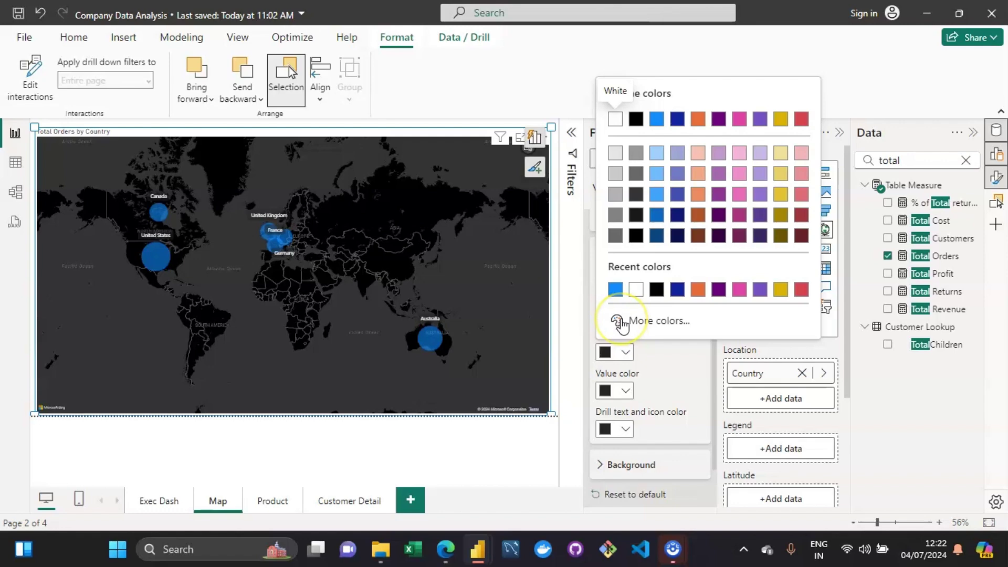
left_click(637, 294)
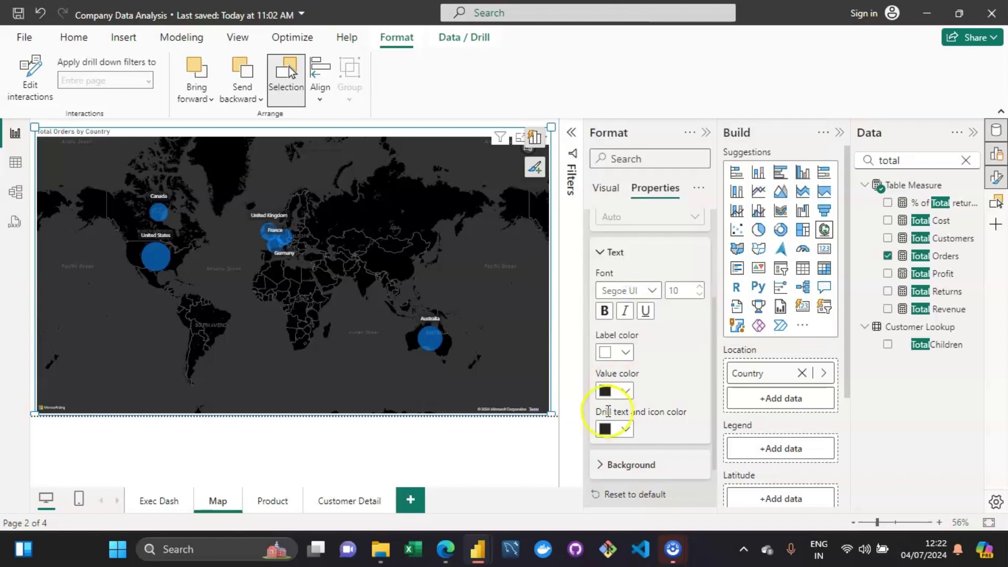
- Set the value color of the map's tooltip text to the custom hex color #20E2D7
left_click(627, 391)
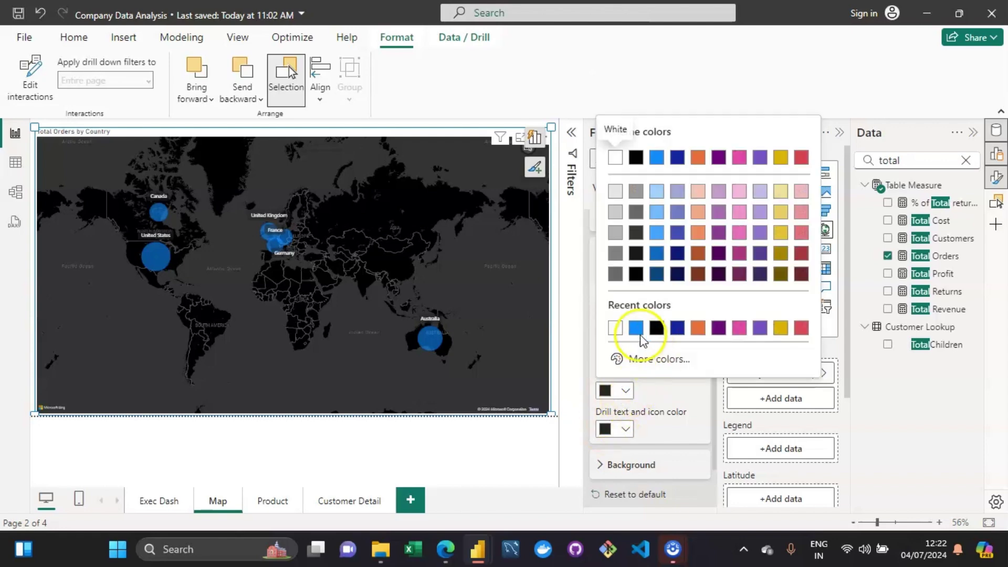
left_click(640, 363)
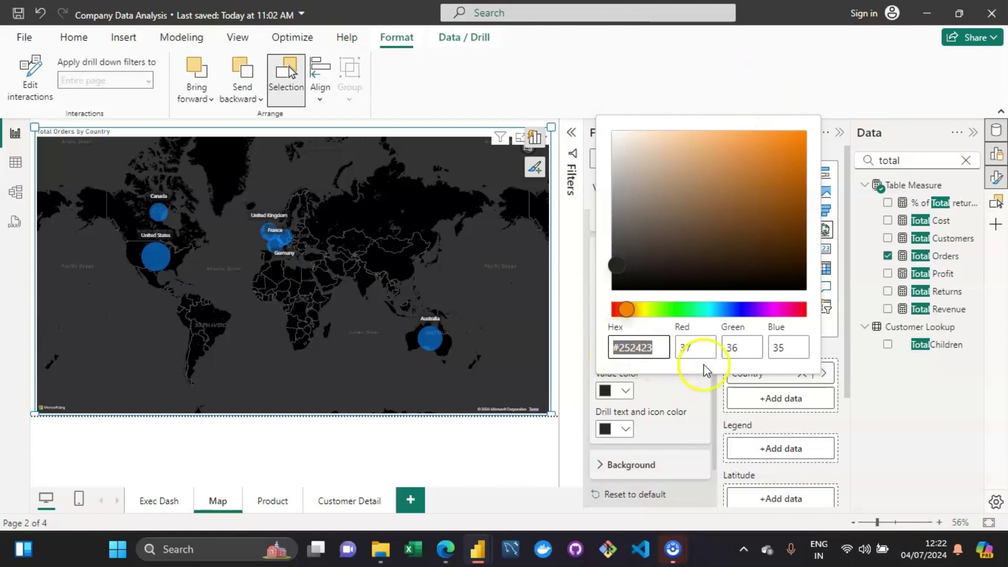
left_click(654, 350)
key("BackSpace")
key("BackSpace")
key("BackSpace")
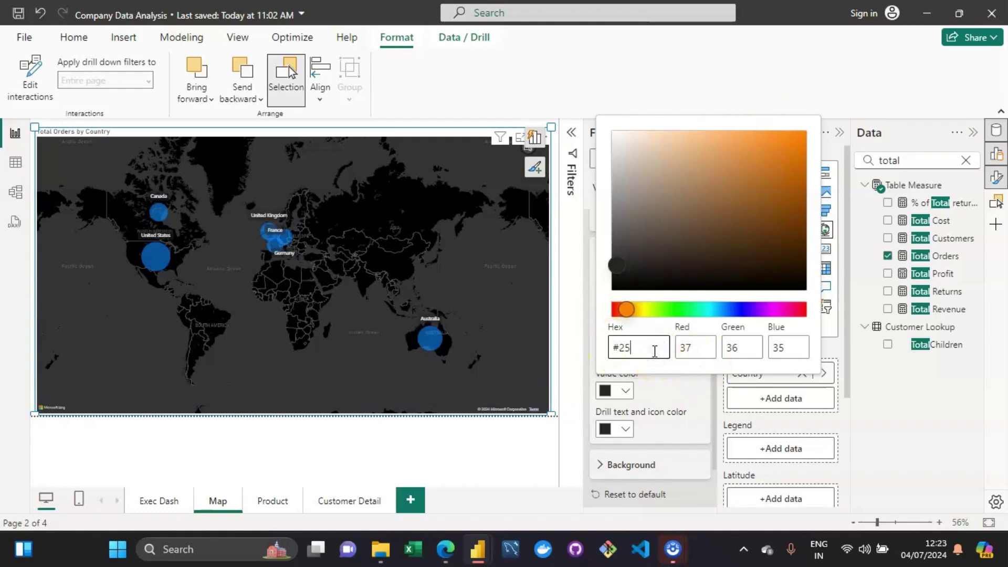
type("20e2D7")
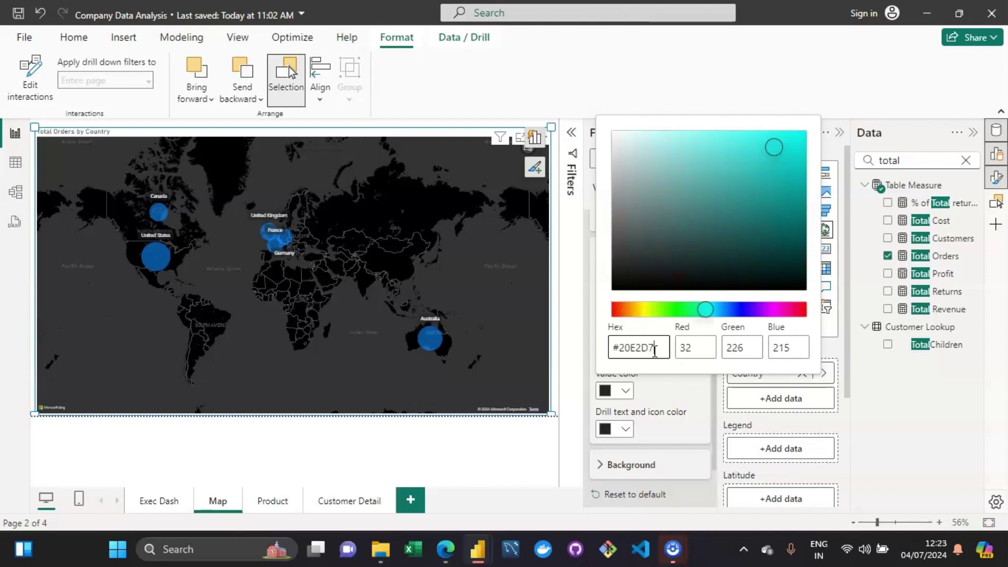
- Set the drill text and icon color of the map's tooltip to white
left_click(631, 429)
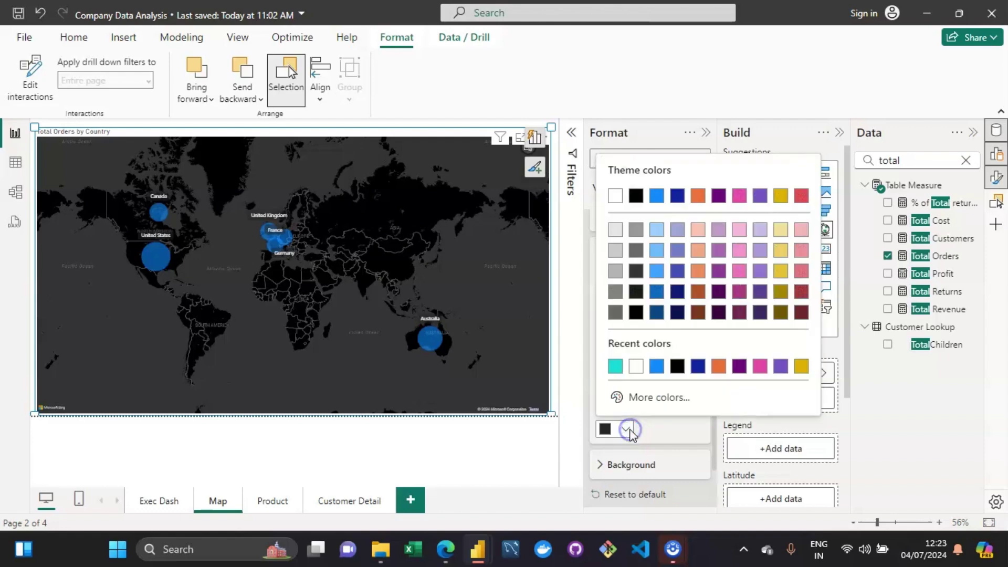
left_click(637, 365)
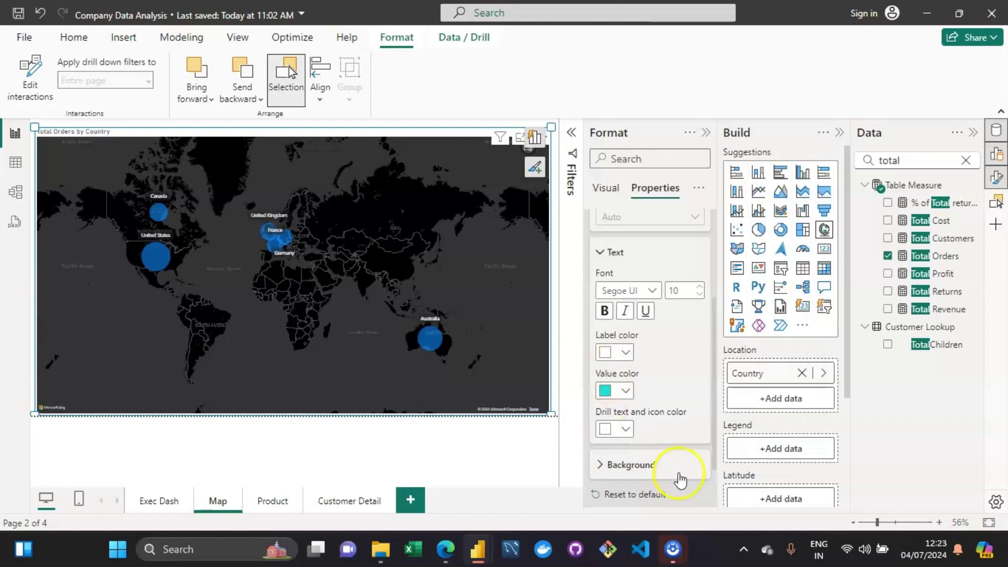
- Set the map tooltip's background color to dark gray with 10% transparency
left_click(642, 466)
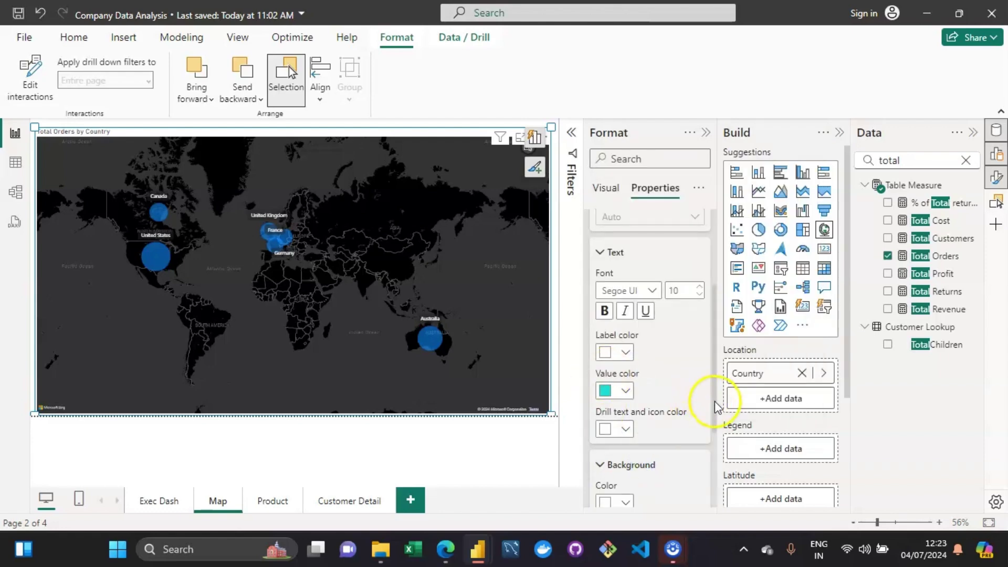
left_click_drag(715, 407, 714, 480)
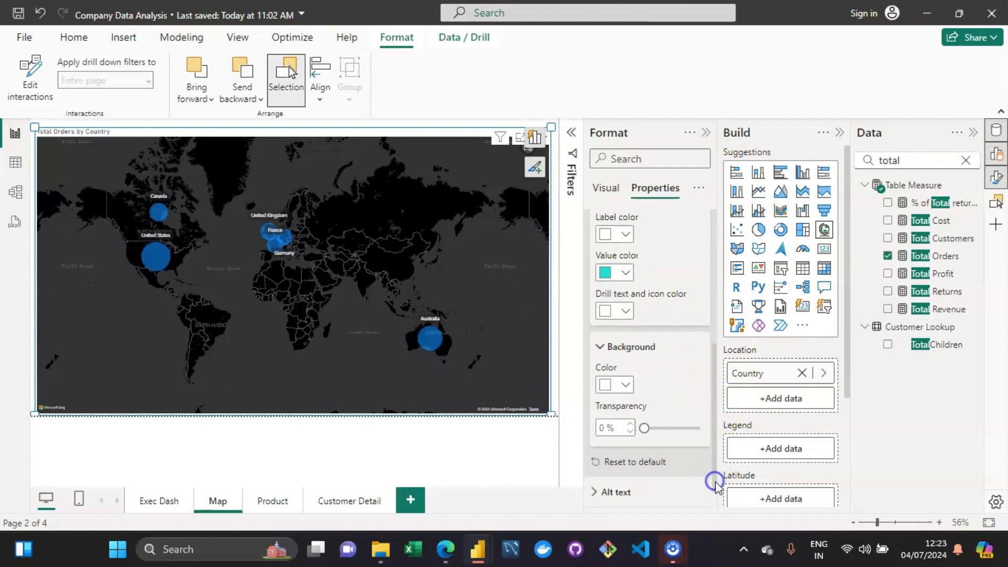
left_click(628, 386)
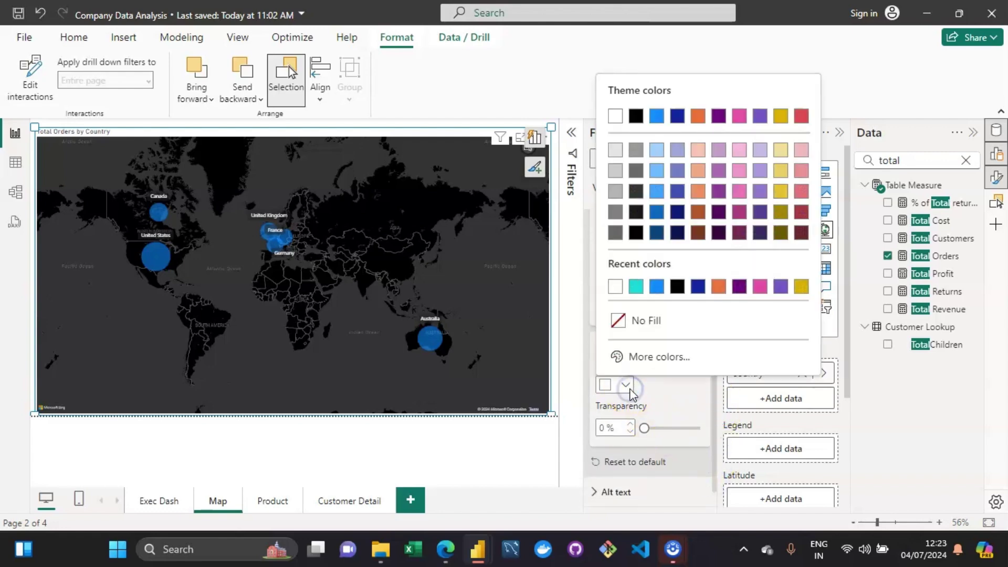
left_click(637, 191)
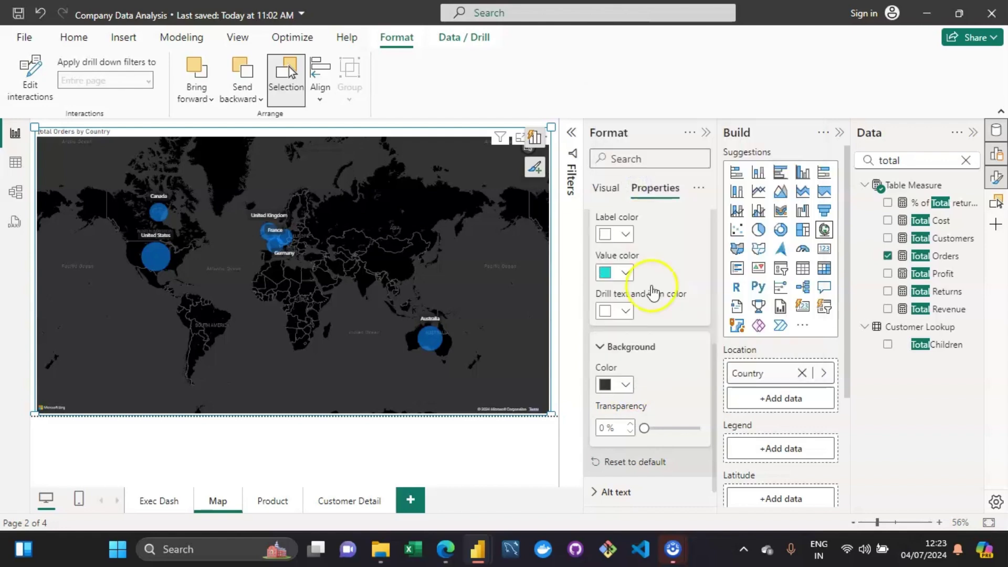
double_click(609, 425)
type("10")
left_click(451, 467)
left_click(551, 252)
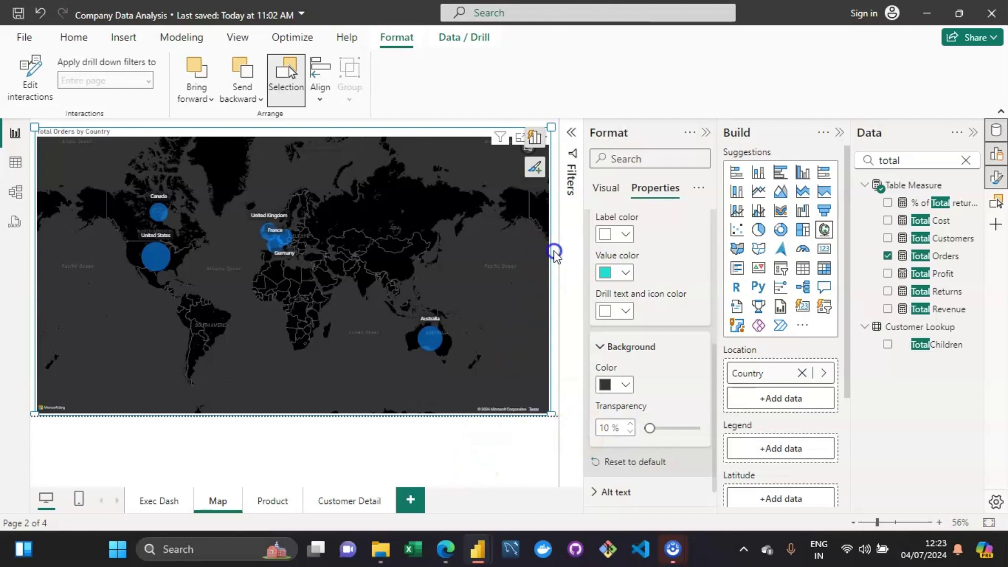
- Close the formatting options, check the tooltips of the map's country bubbles, and save the report
left_click(710, 134)
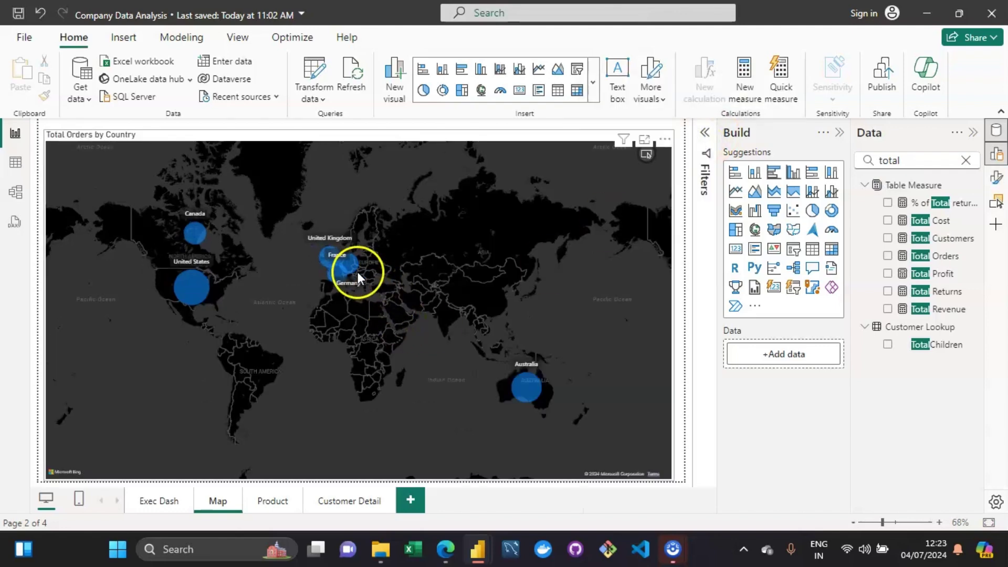
mouse_move(336, 276)
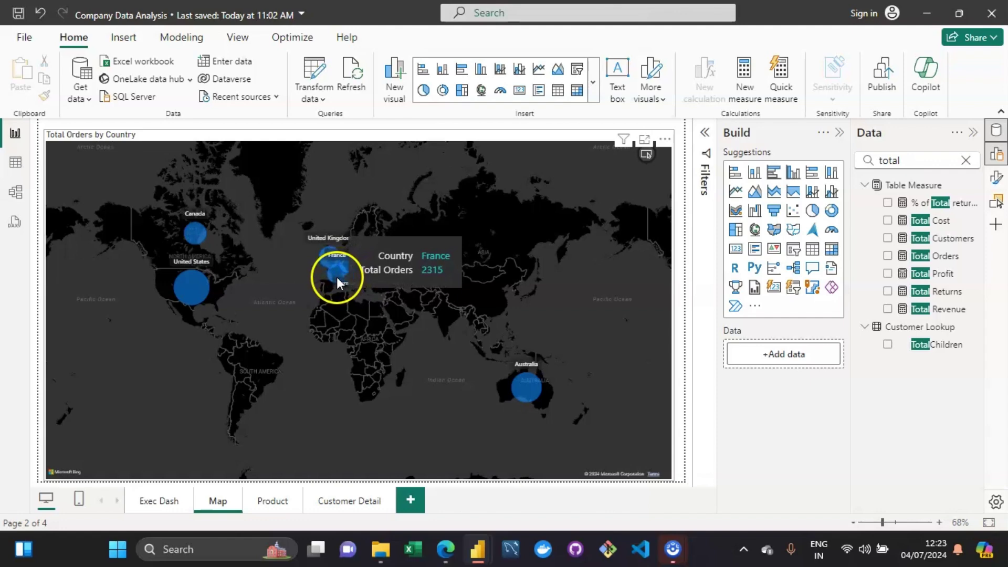
mouse_move(204, 301)
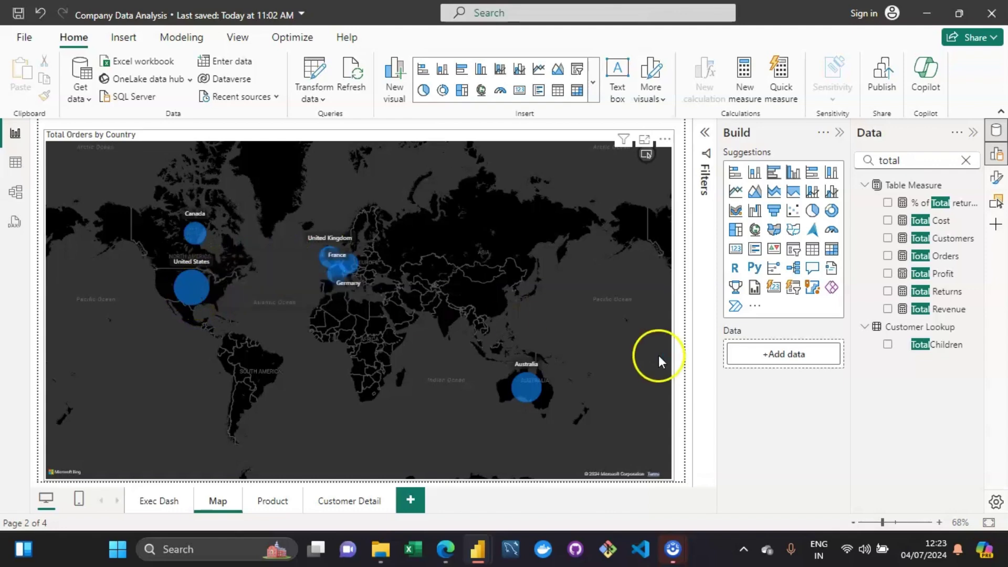
key("ctrl+s")
- Switch to the Uber Cab Price Analysis Dashboard report and open its pickup latitude and longitude map in focus mode
mouse_move(475, 551)
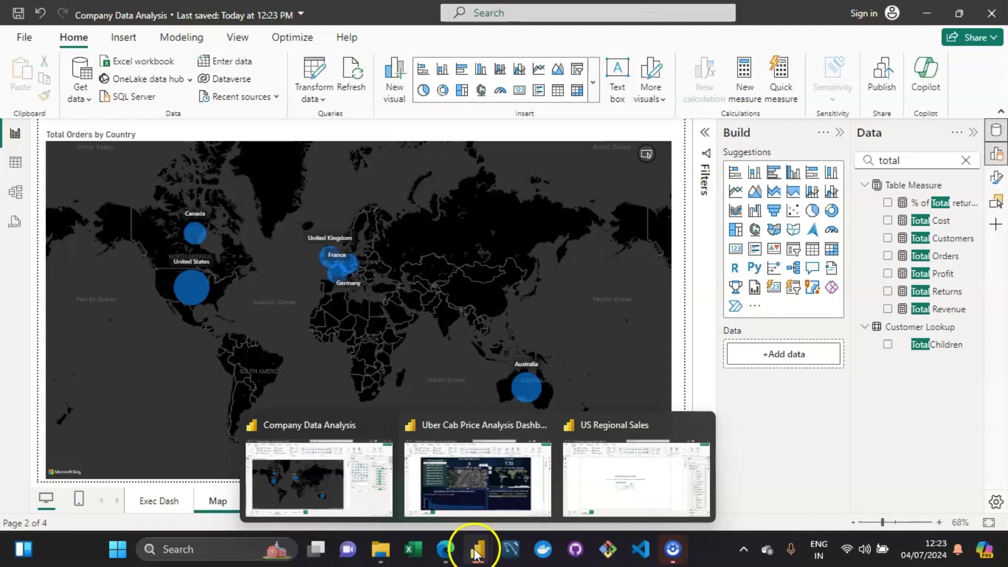
left_click(461, 469)
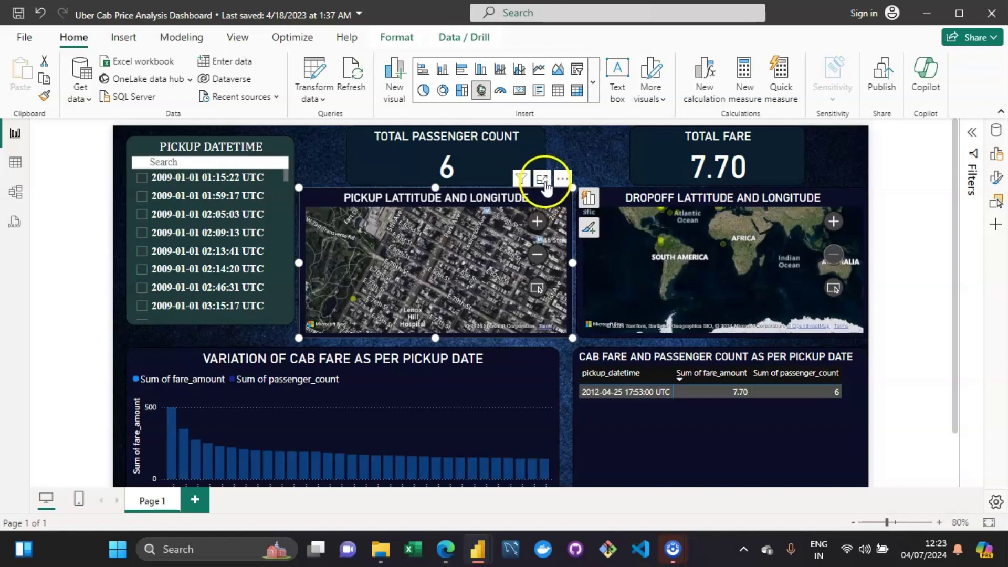
left_click(544, 178)
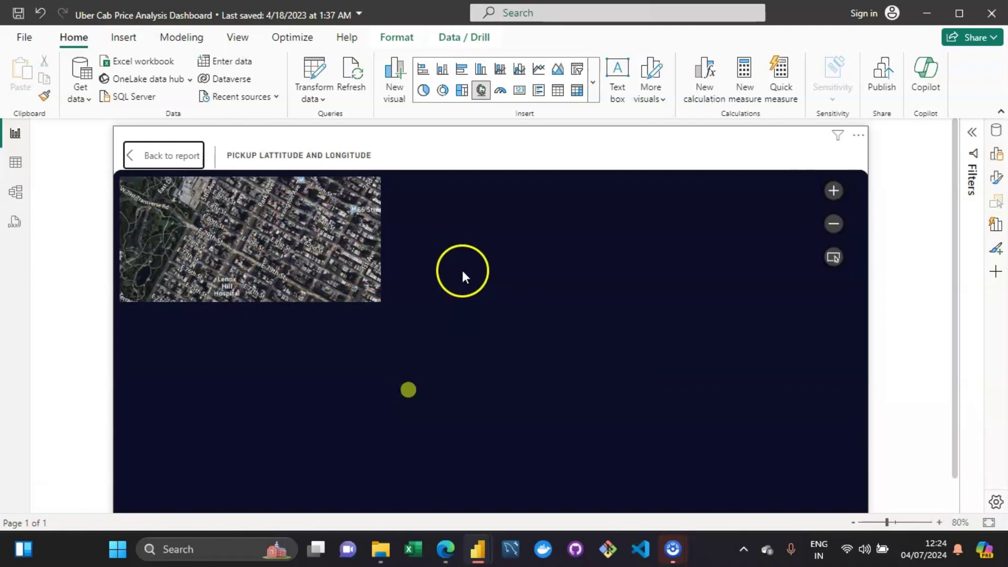
- Examine the pickup map's satellite imagery at street level around 5th Ave, from 85th Street Transverse to E 83rd St
scroll(463, 270, "up", 5)
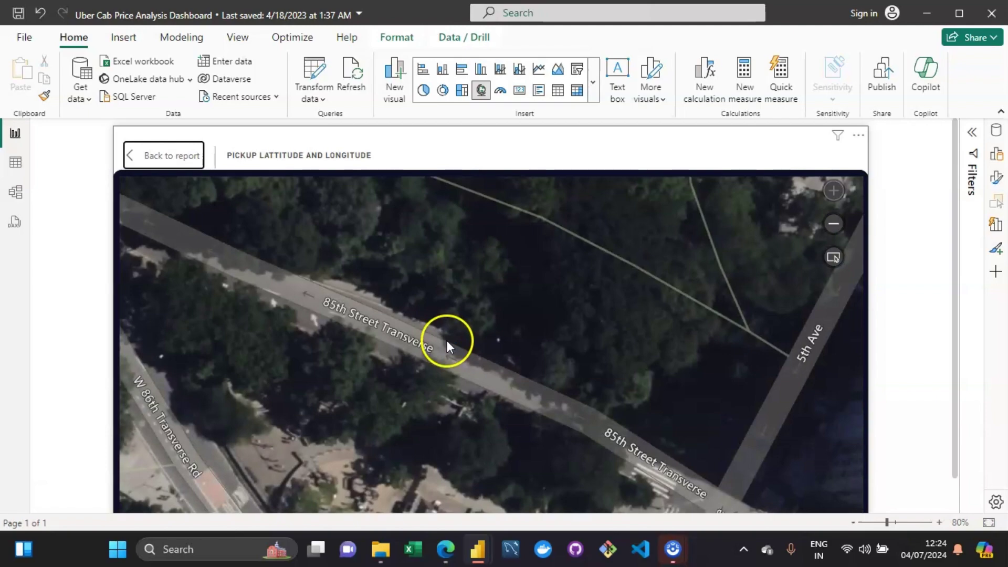
left_click_drag(317, 403, 450, 310)
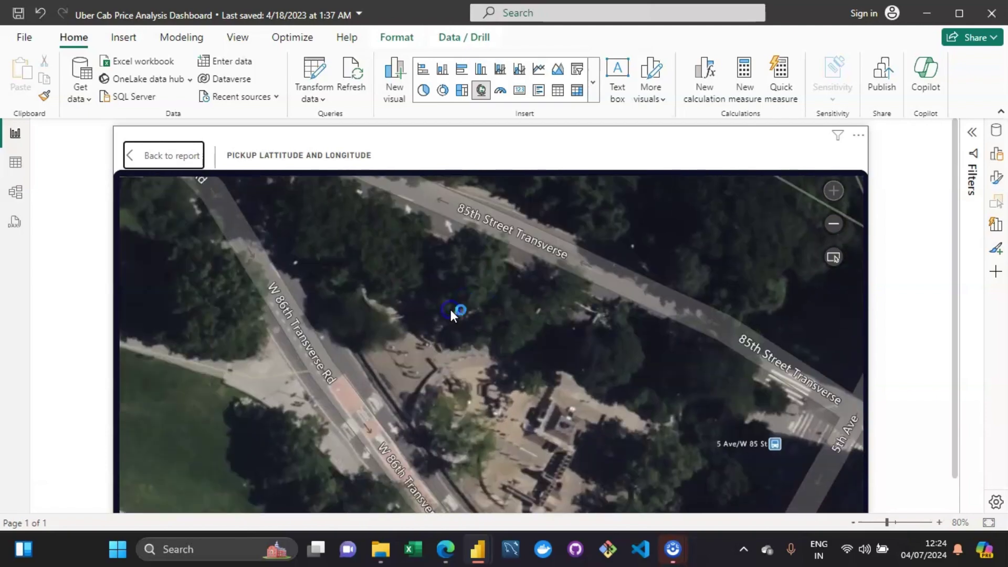
left_click_drag(446, 373, 453, 231)
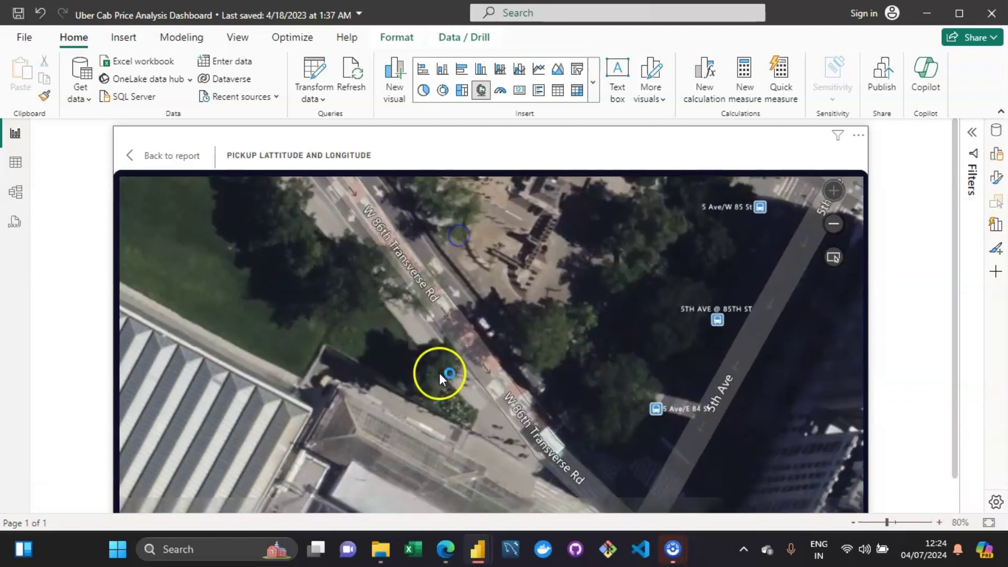
left_click_drag(442, 367, 439, 277)
left_click_drag(471, 415, 458, 291)
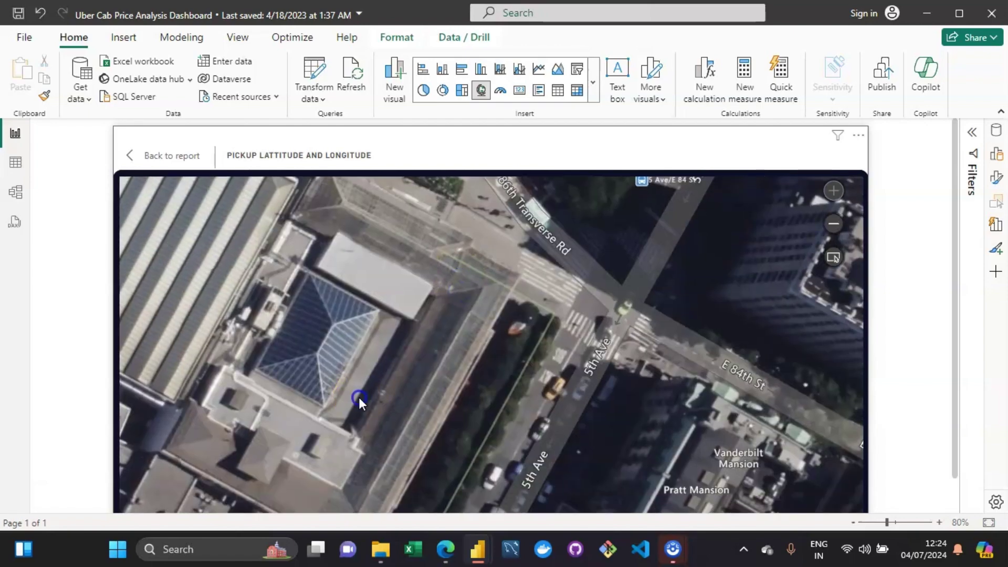
left_click_drag(358, 397, 383, 270)
left_click_drag(506, 333, 442, 304)
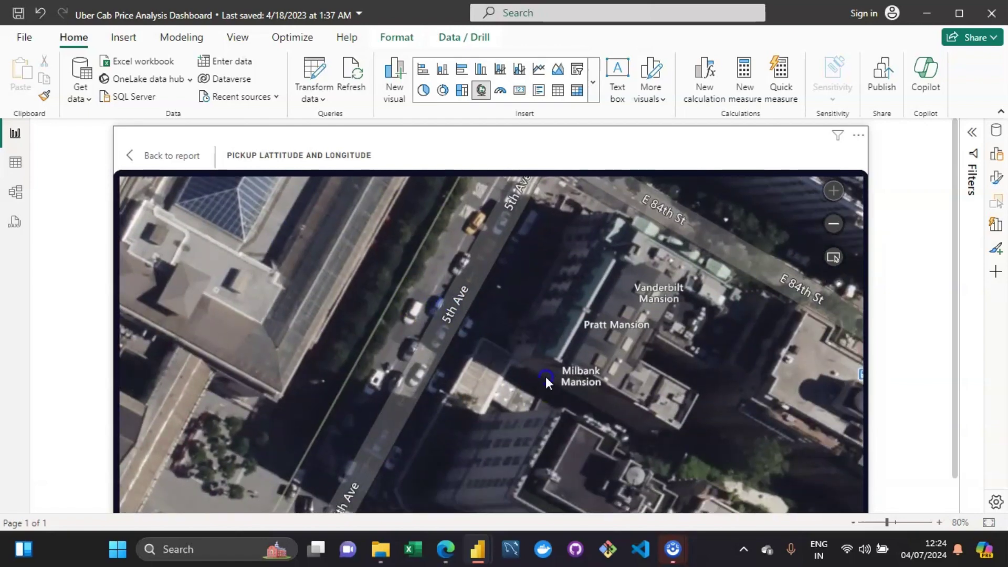
left_click_drag(546, 377, 446, 332)
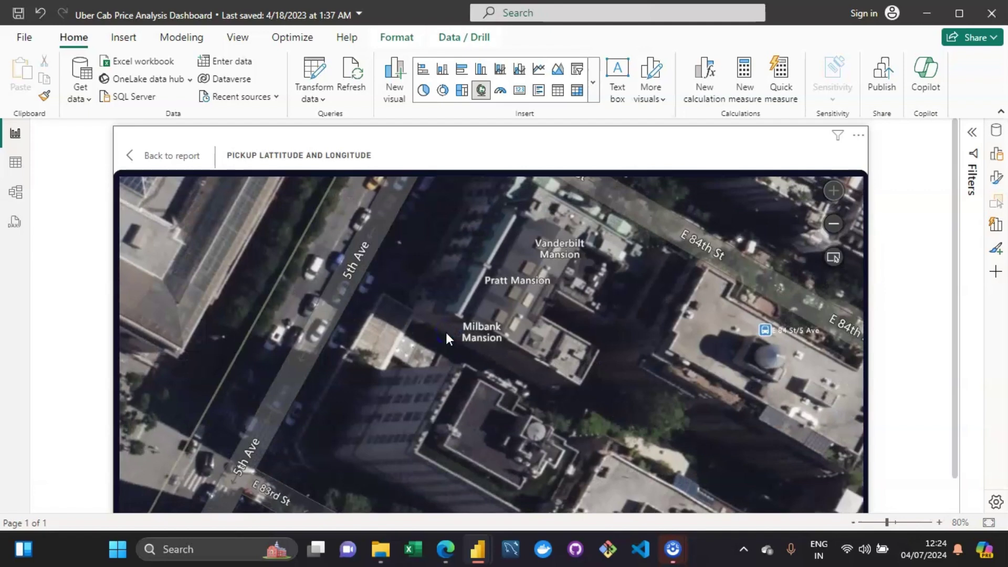
left_click_drag(445, 332, 409, 305)
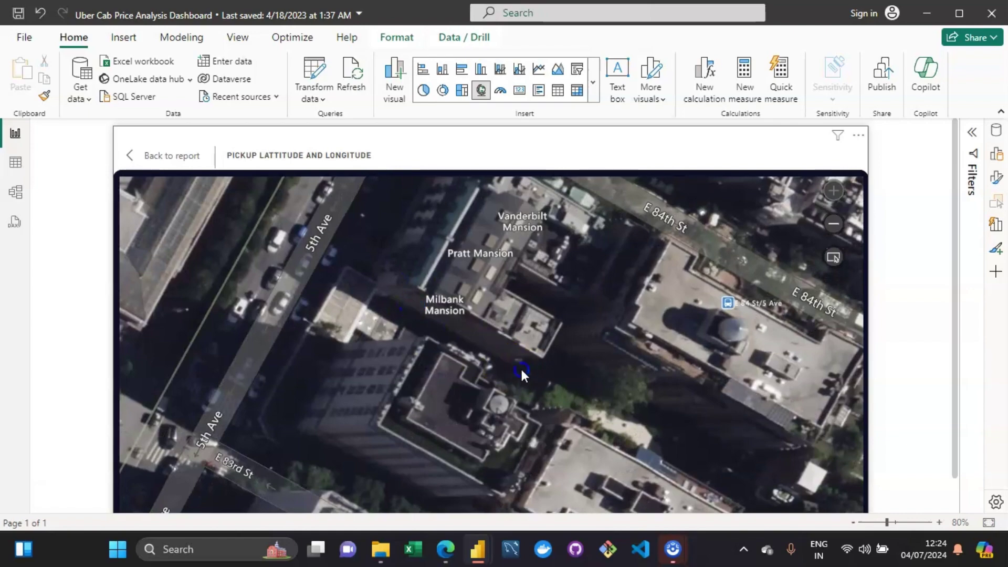
left_click_drag(522, 369, 455, 309)
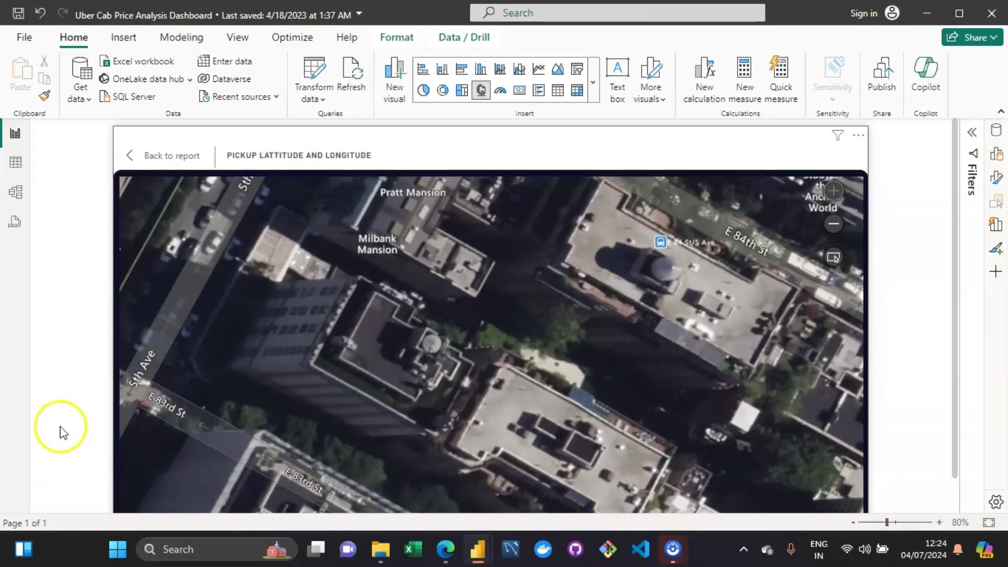
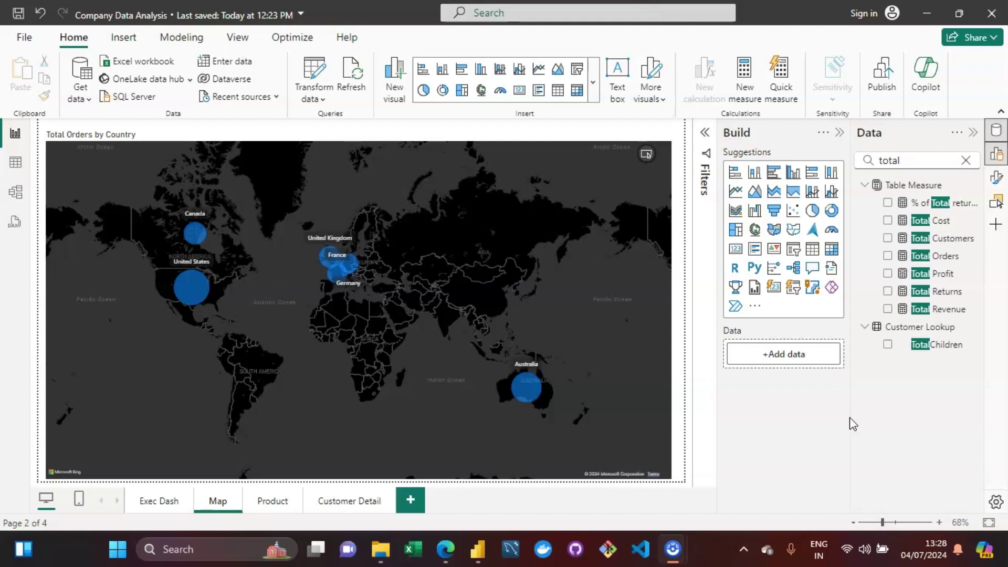
- Reduce the height of the Total Orders by Country map from its upper edge to free space above it, and deselect it
left_click(456, 131)
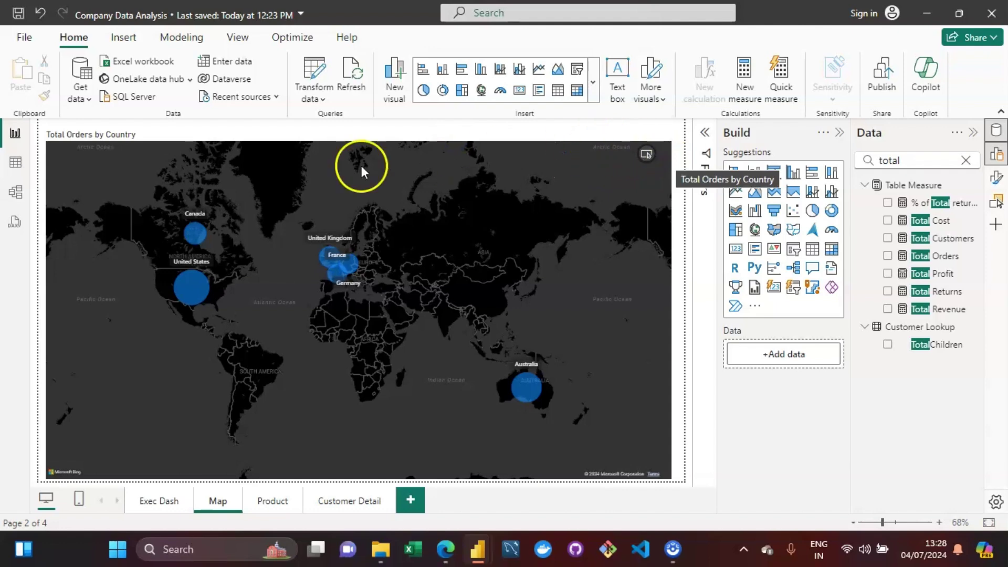
left_click(48, 168)
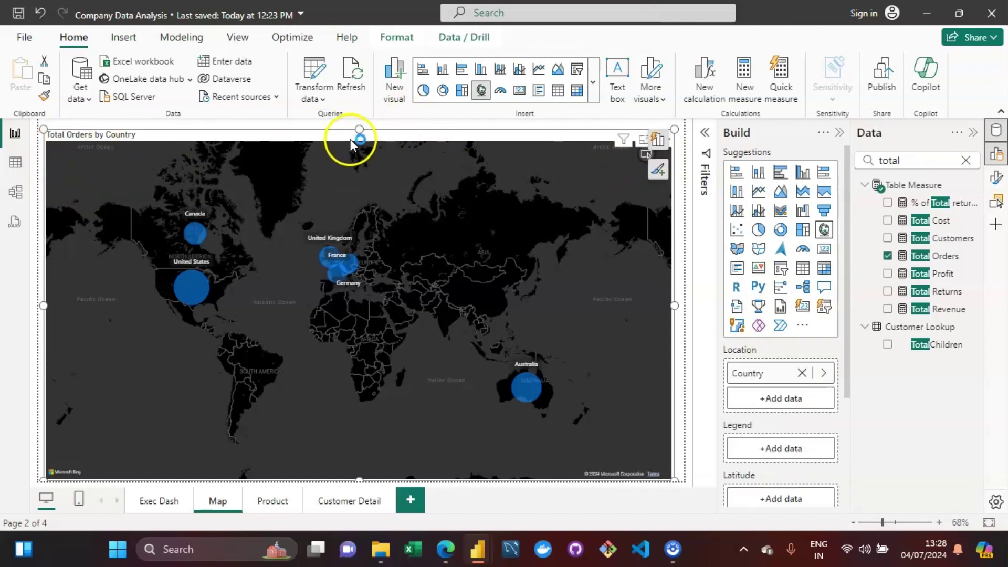
left_click_drag(359, 131, 361, 164)
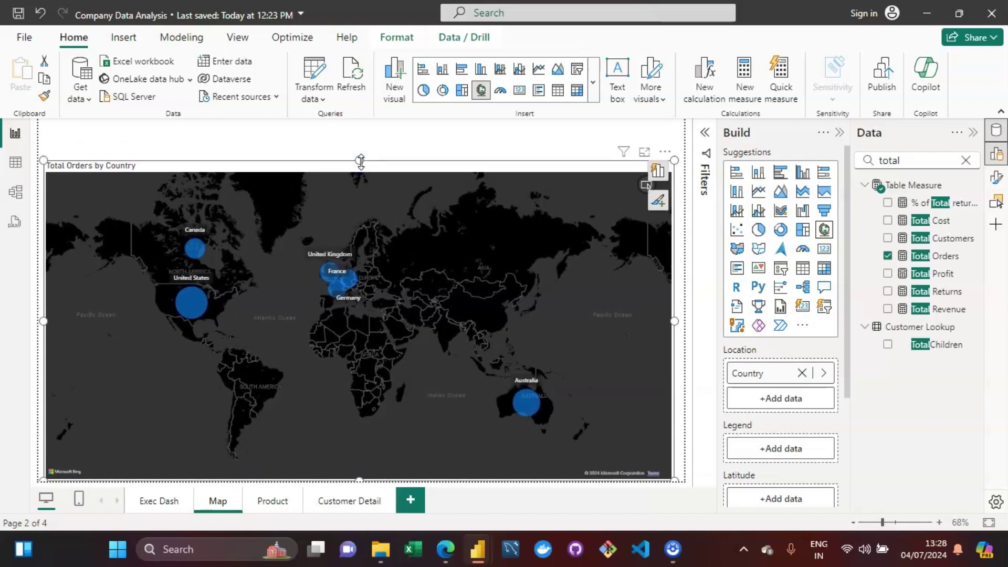
left_click(422, 149)
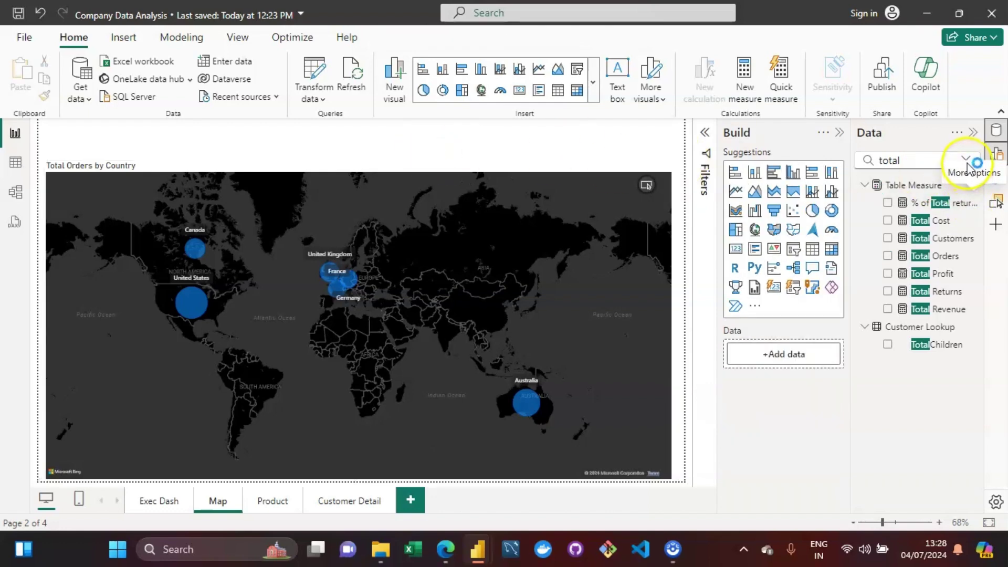
- Insert a slicer and place it in the upper-left corner of the Map page
left_click(577, 76)
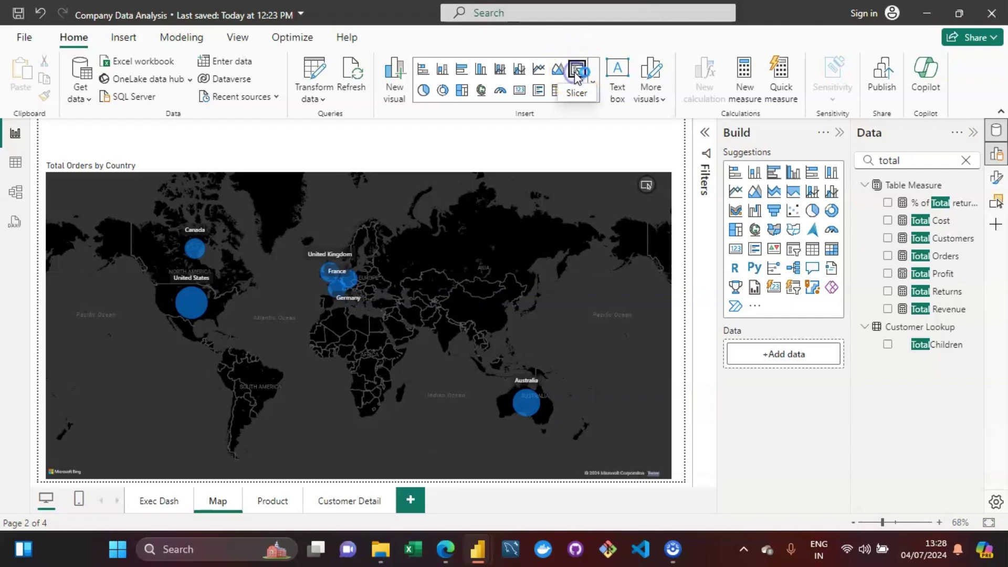
left_click_drag(140, 267, 95, 209)
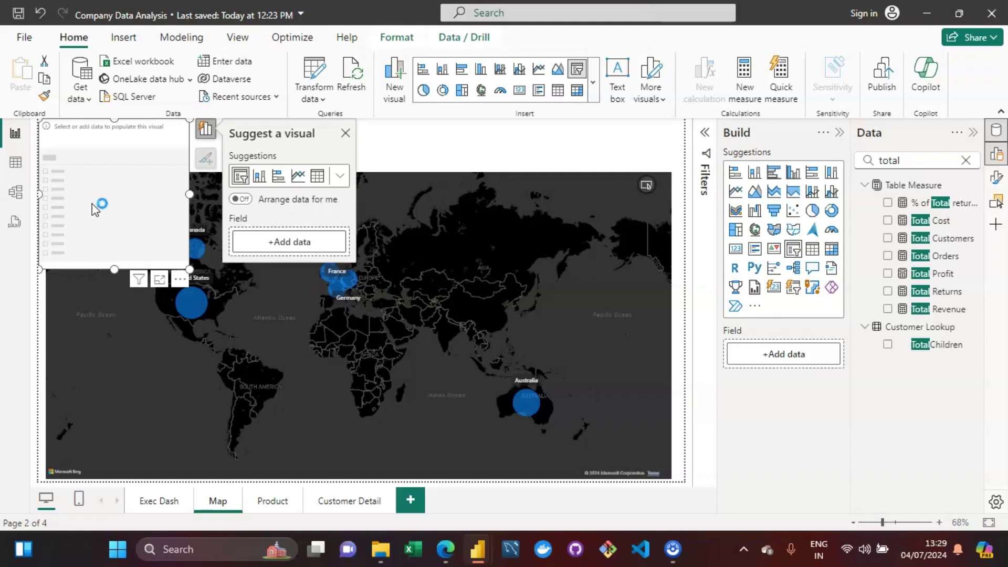
left_click(508, 235)
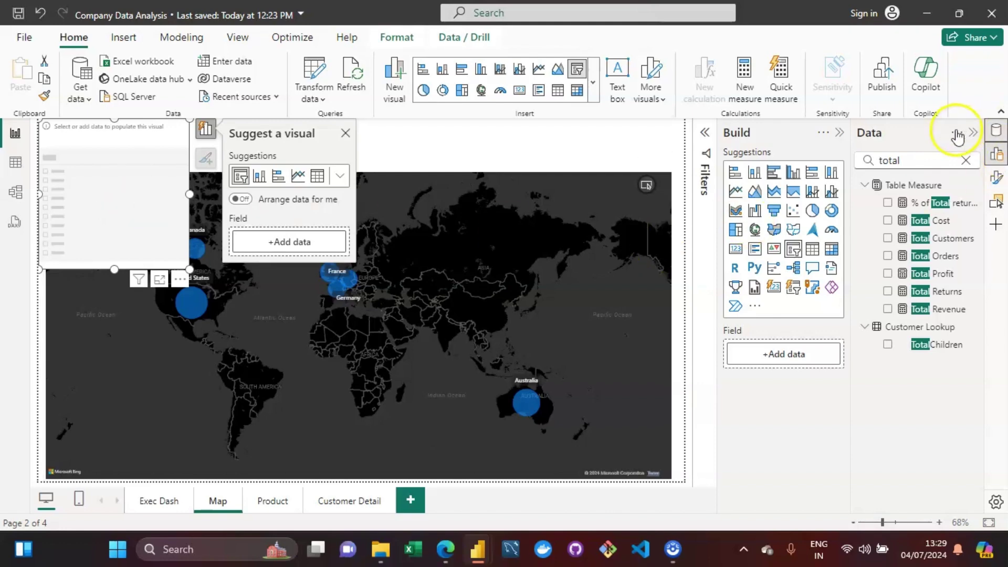
- Search the data fields for "conti" and add the Continent field from Territory Lookup to the slicer
left_click(966, 160)
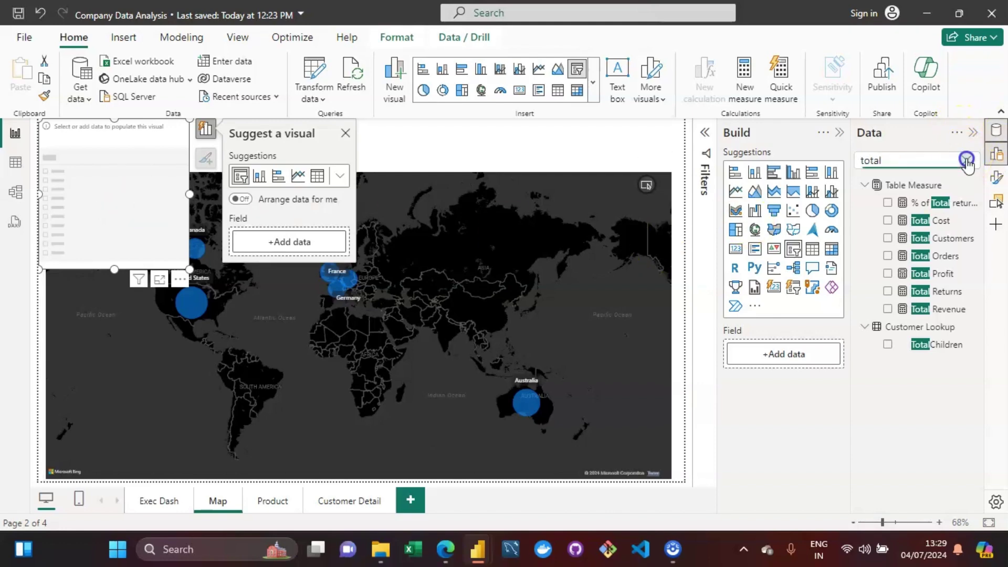
left_click(913, 160)
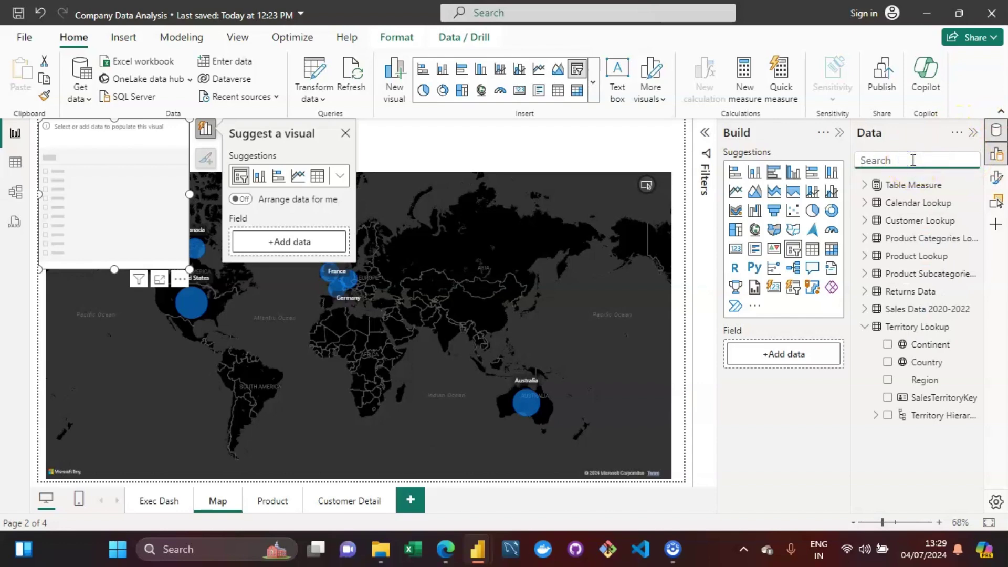
type("conti")
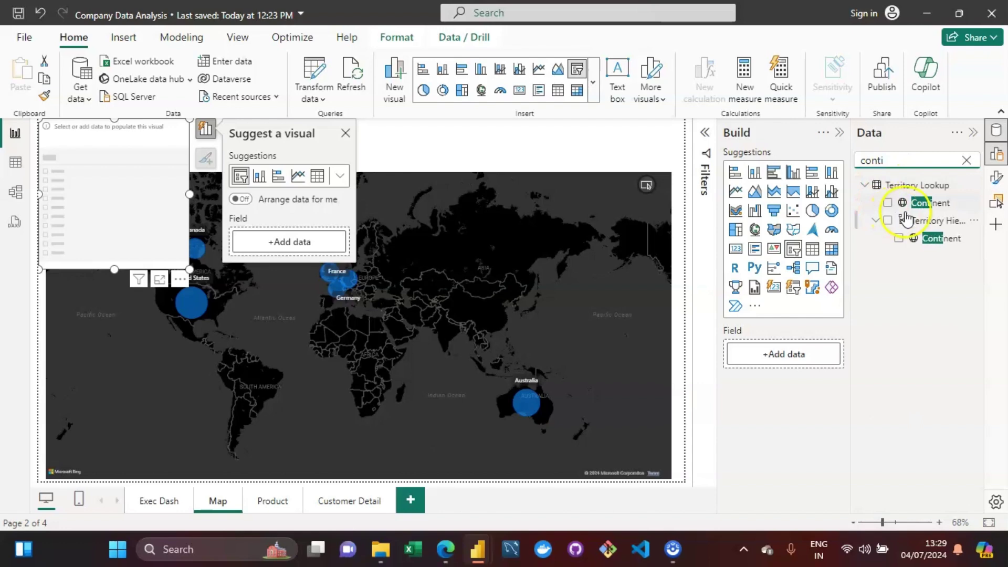
left_click_drag(927, 203, 288, 250)
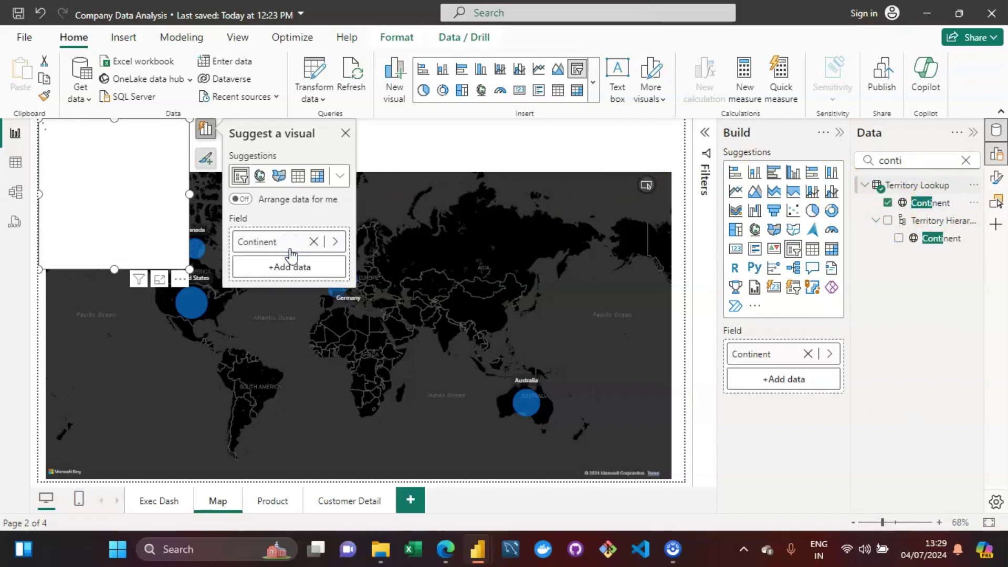
left_click(109, 187)
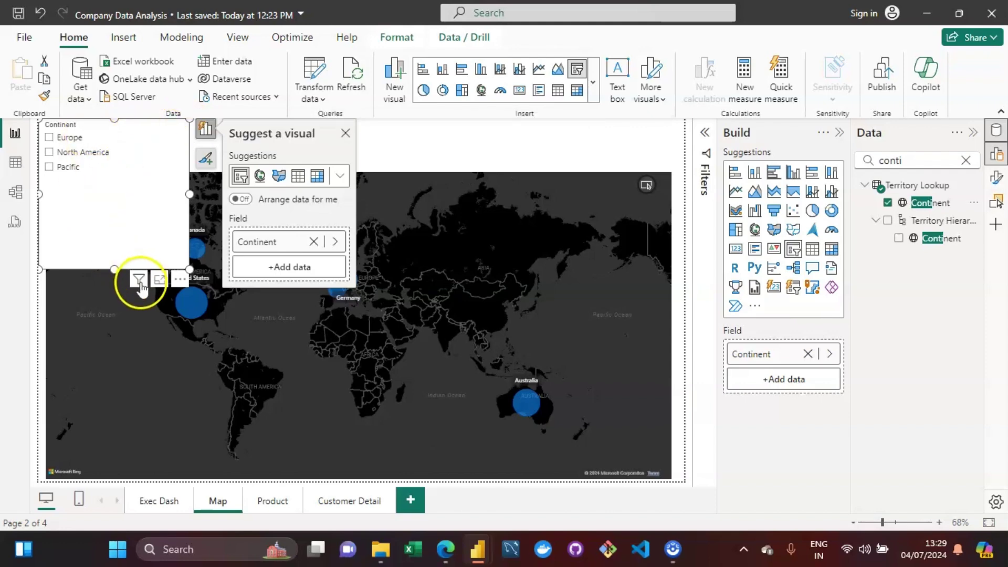
mouse_move(140, 283)
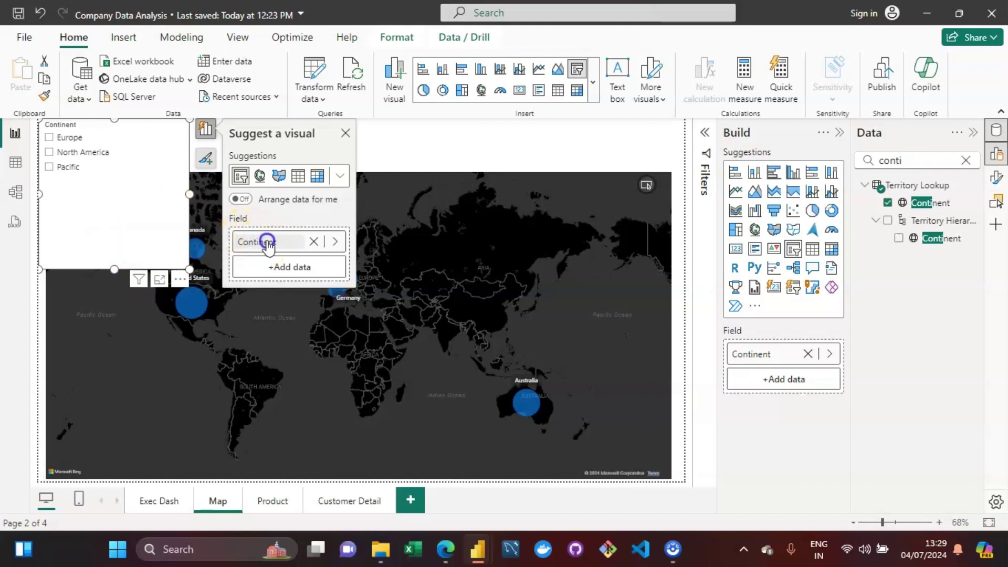
key("BackSpace")
key("BackSpace")
key("BackSpace")
key("BackSpace")
key("BackSpace")
key("BackSpace")
key("BackSpace")
key("BackSpace")
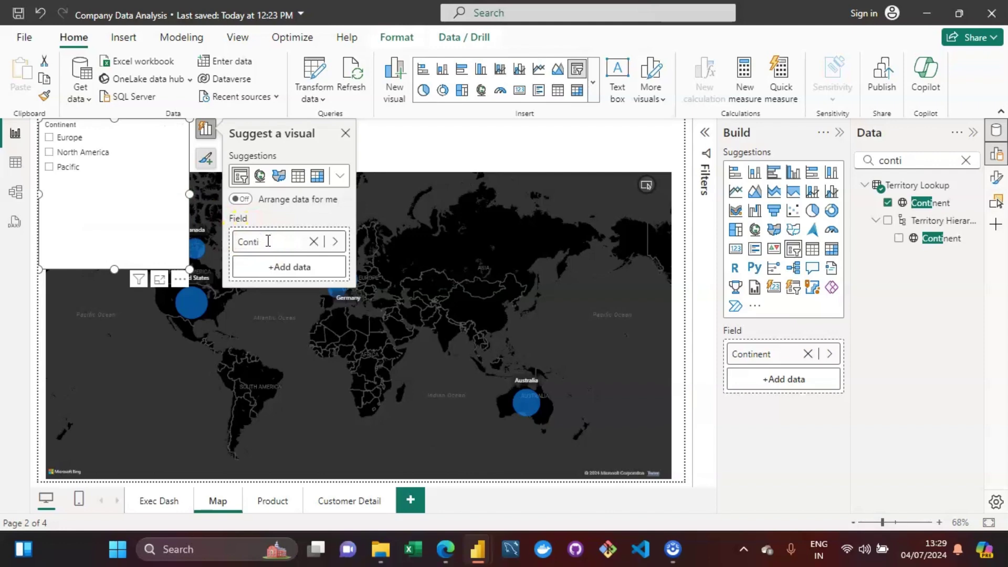
key("BackSpace")
left_click(185, 256)
left_click(104, 215)
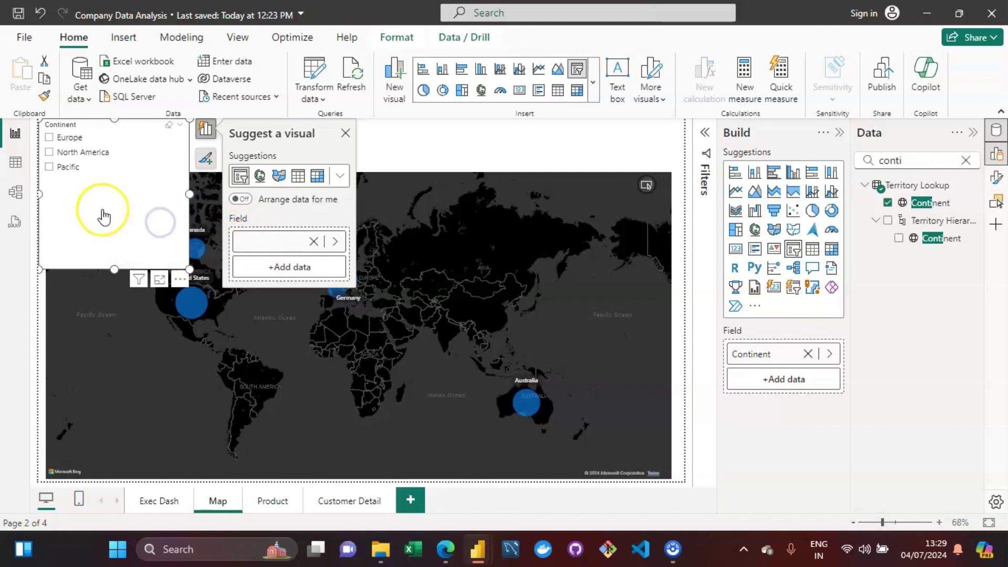
- Turn off the Continent slicer's header and set its style to Tile
double_click(102, 211)
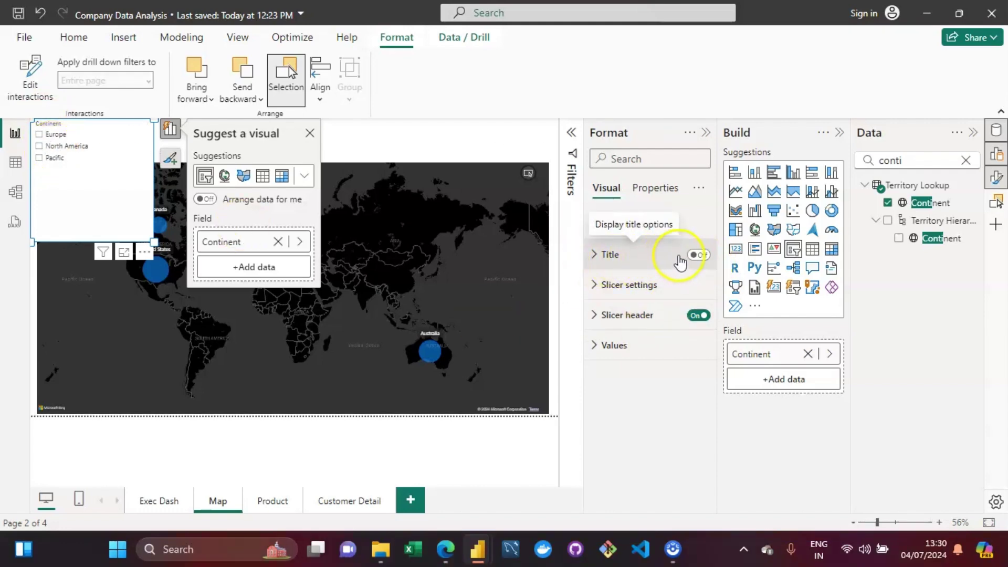
left_click(702, 314)
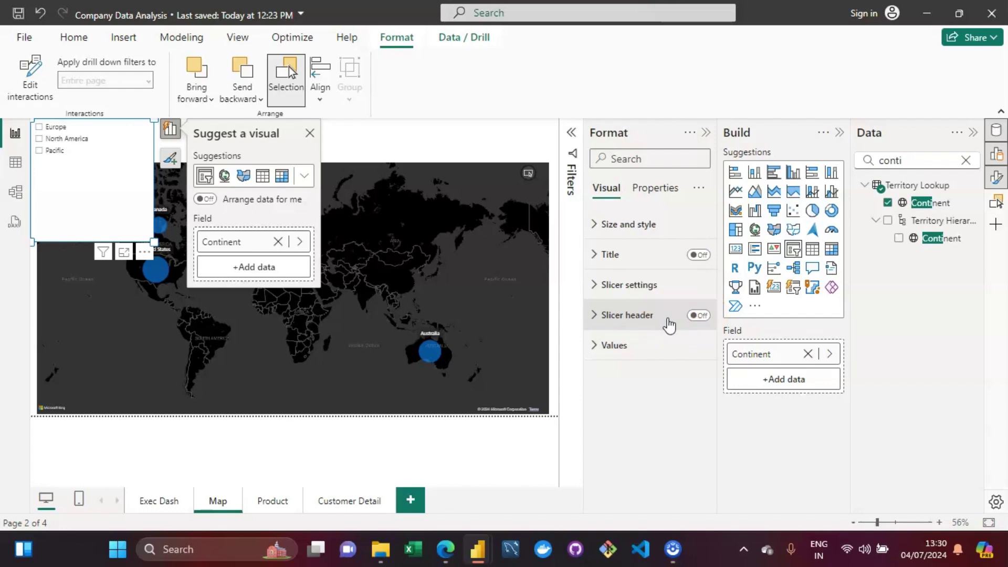
left_click(598, 287)
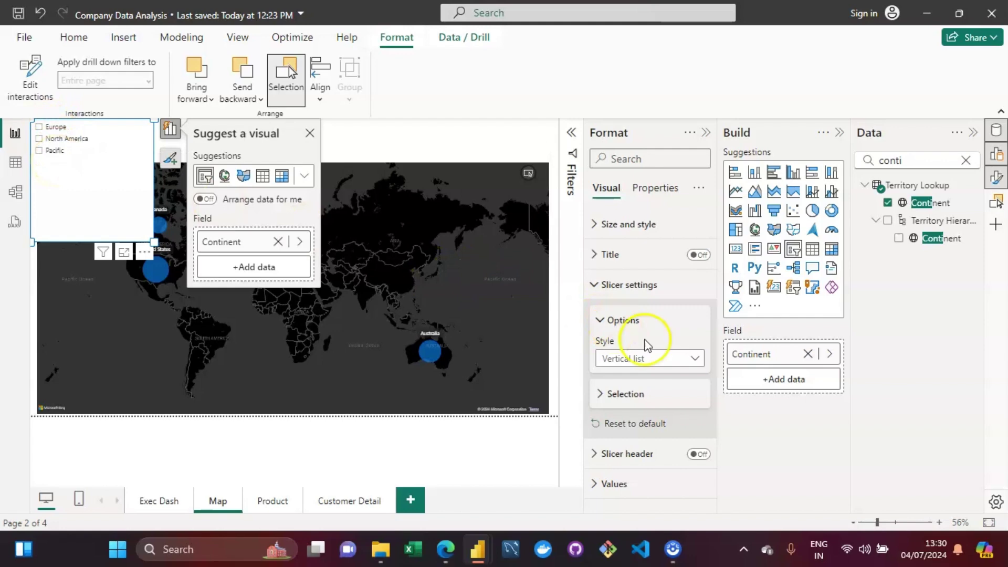
left_click(673, 362)
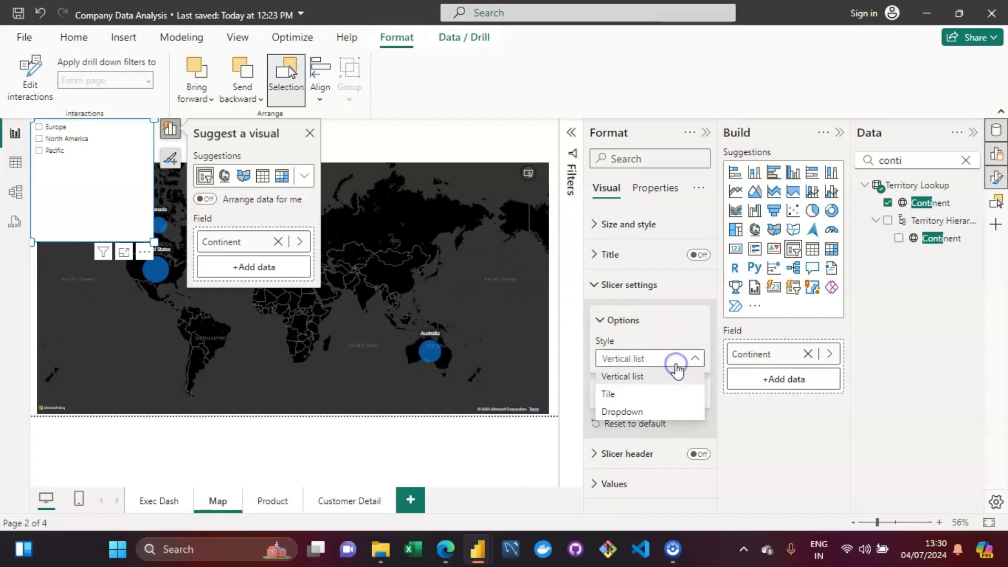
left_click(638, 399)
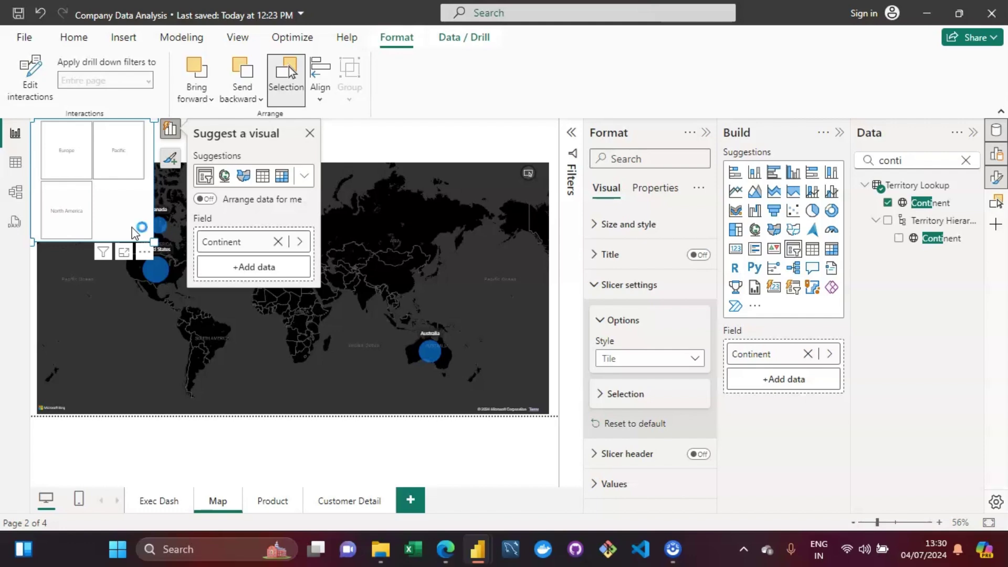
- Try the Dropdown style on the Continent slicer, expand its list of continents, and return the style to Tile
left_click(696, 360)
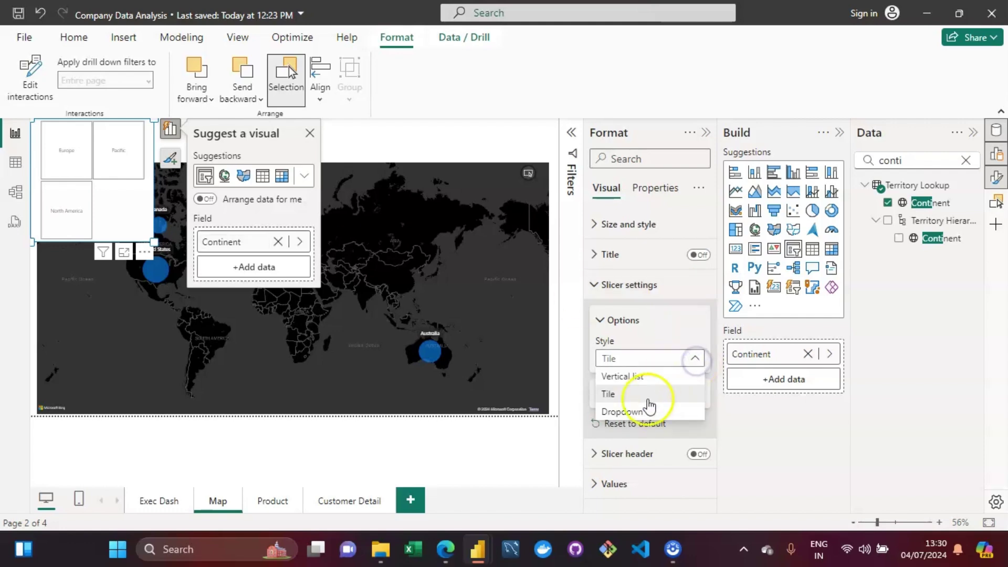
left_click(623, 413)
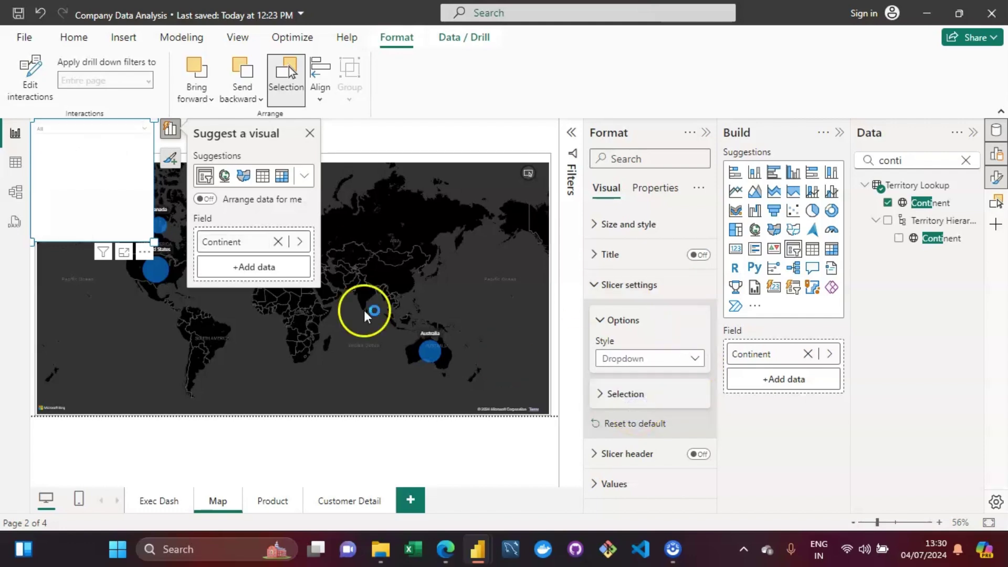
left_click(143, 129)
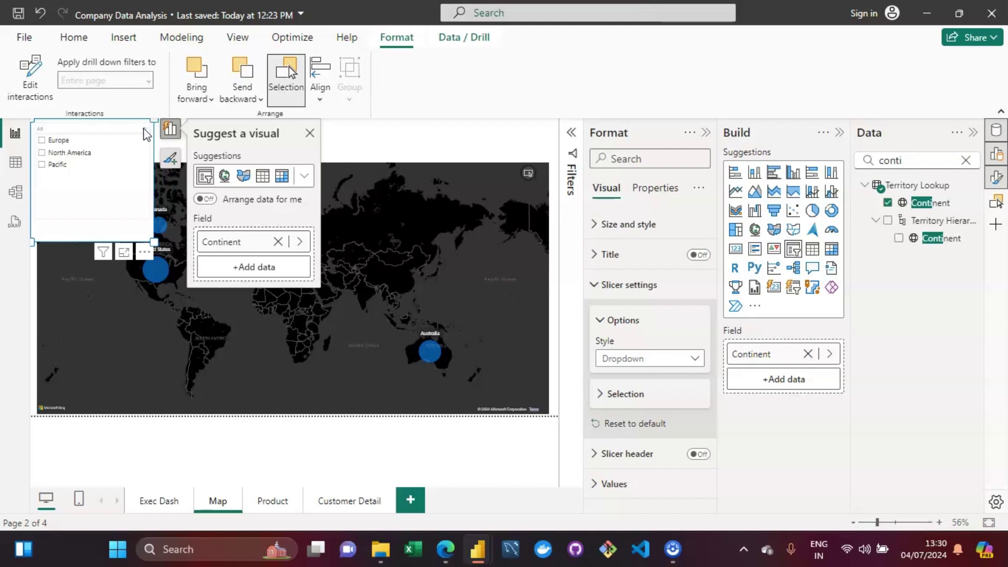
left_click(680, 360)
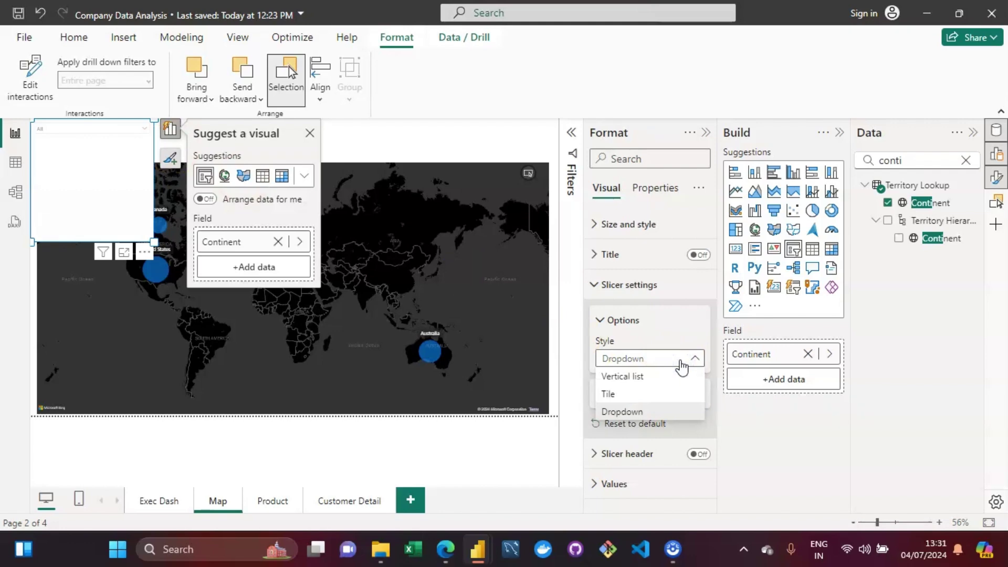
left_click(621, 393)
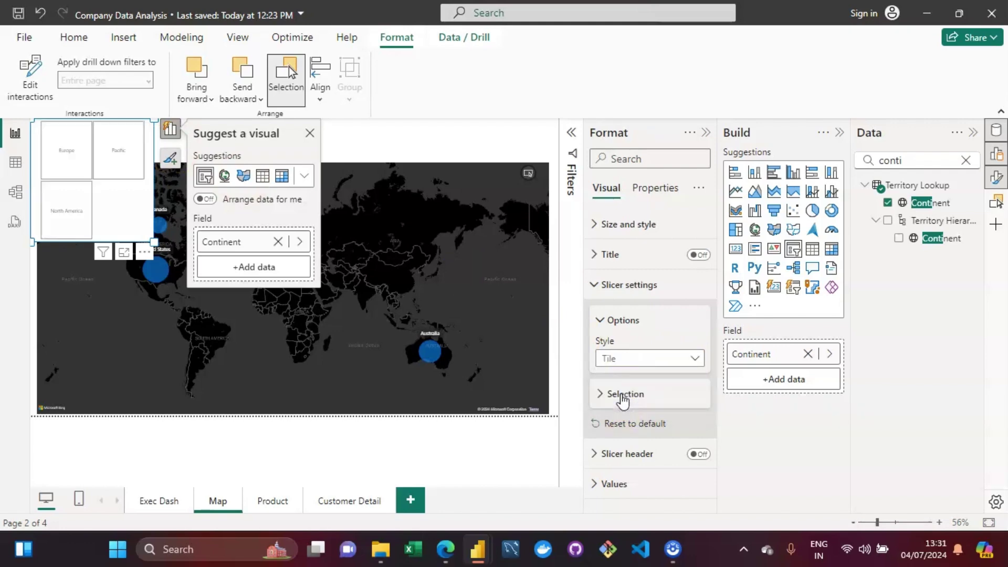
- Resize the Continent slicer into a thin horizontal strip of three tiles spanning the map's width, just above the map title
left_click(138, 223)
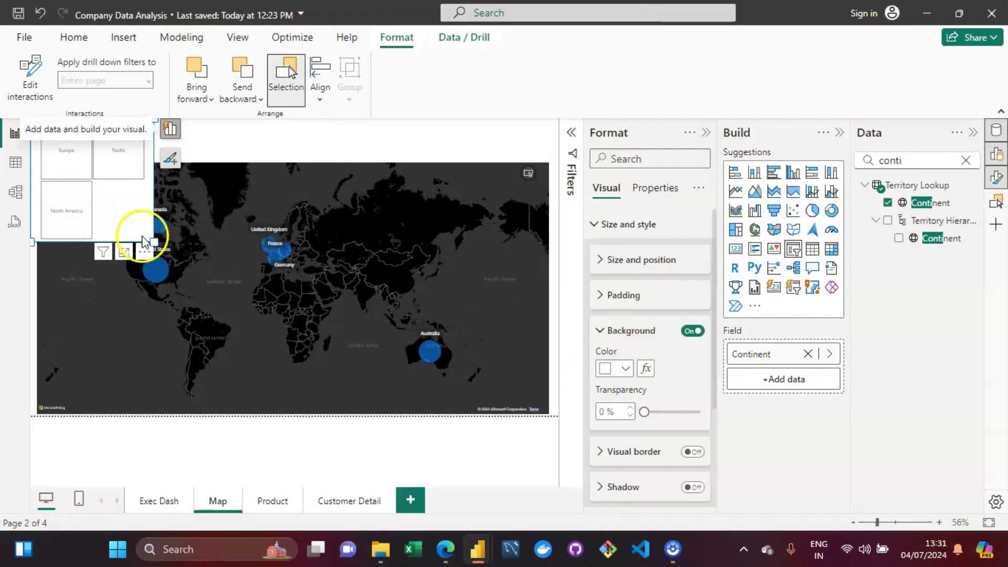
left_click_drag(153, 243, 188, 343)
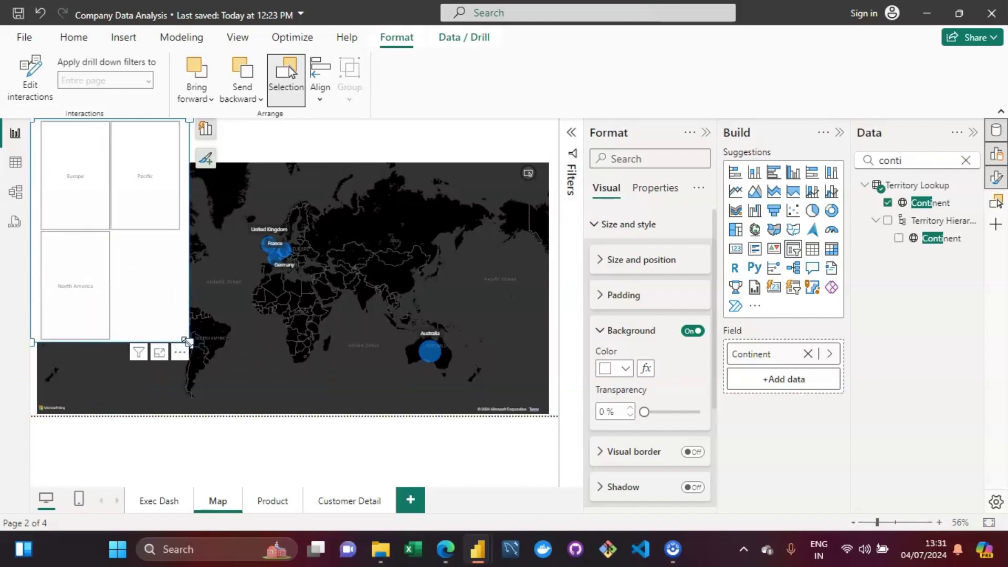
left_click_drag(187, 342, 549, 155)
left_click(303, 164)
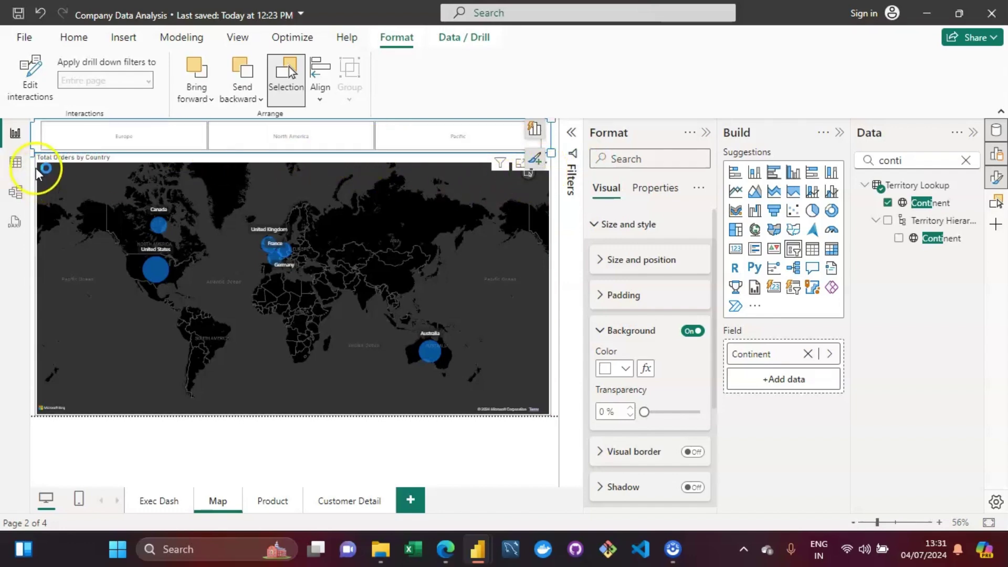
mouse_move(32, 154)
left_mouse_down()
mouse_move(38, 148)
mouse_move(18, 142)
left_mouse_up()
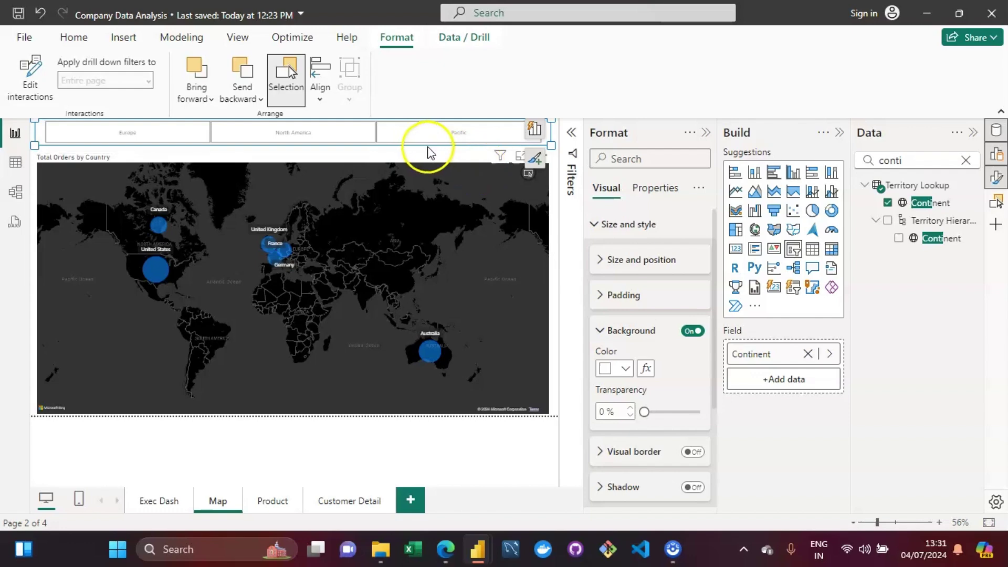
- Filter the map to Europe with the slicer tile, and clear that selection again
left_click(99, 138)
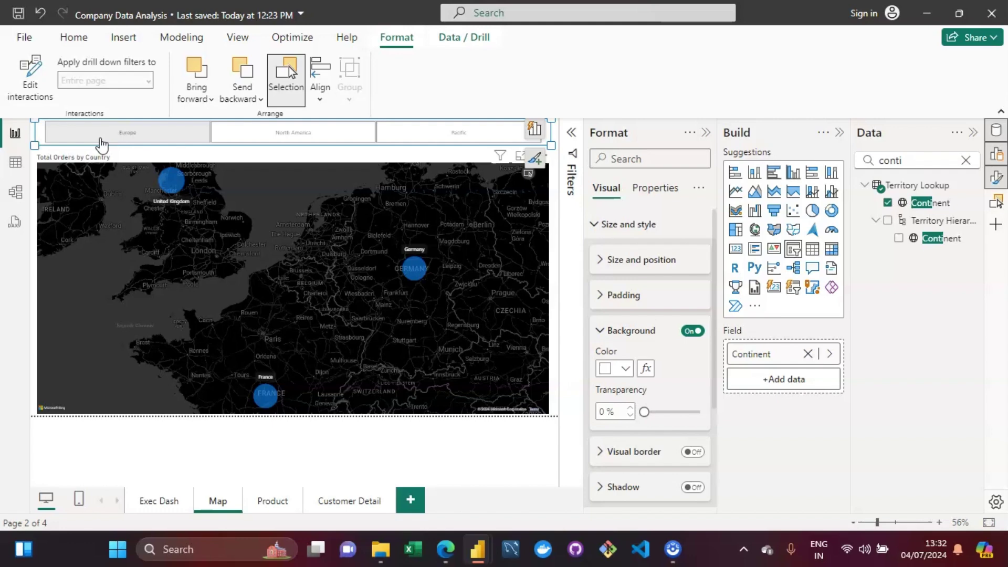
left_click(102, 143)
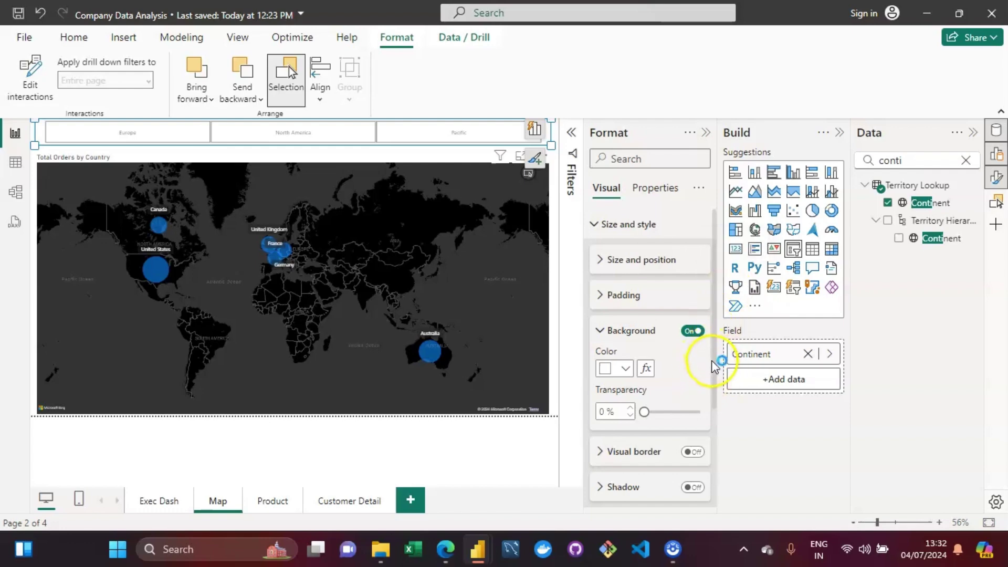
- Set the slicer's background to the recently used dark grey with 10% transparency
left_click(623, 369)
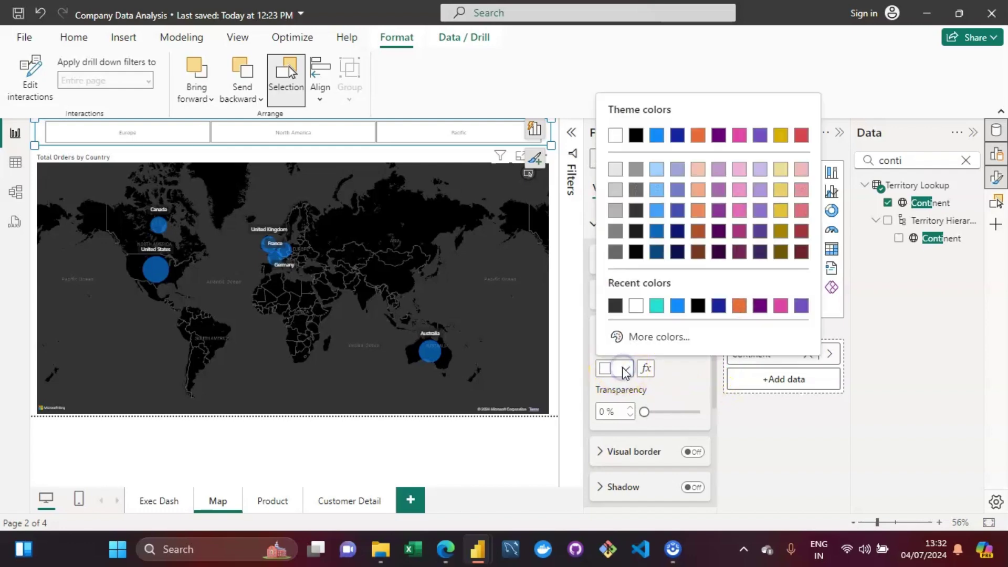
left_click(615, 305)
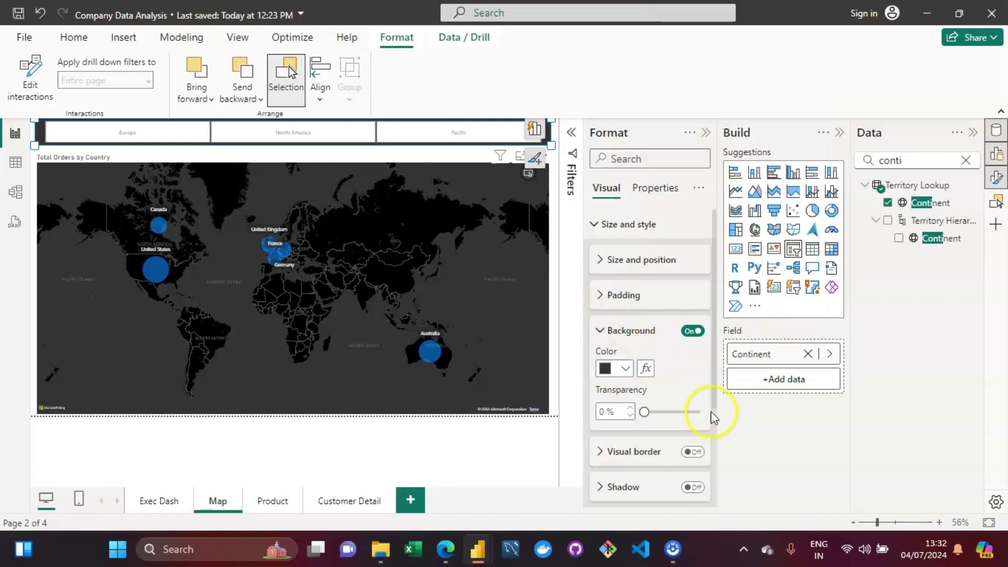
left_click(715, 367)
left_click(602, 411)
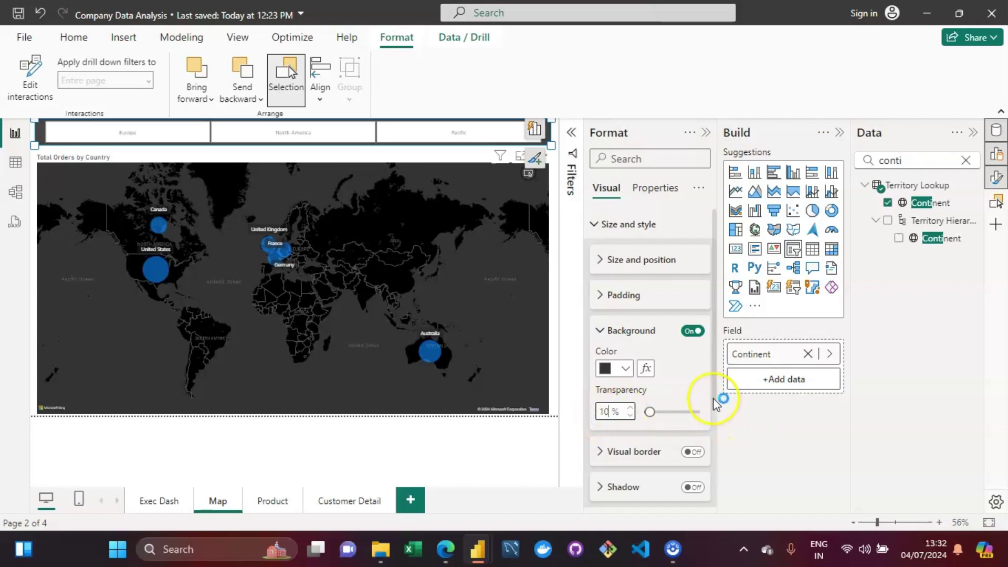
- Change the font of the slicer's values to Segoe UI Bold
left_click_drag(714, 398, 713, 493)
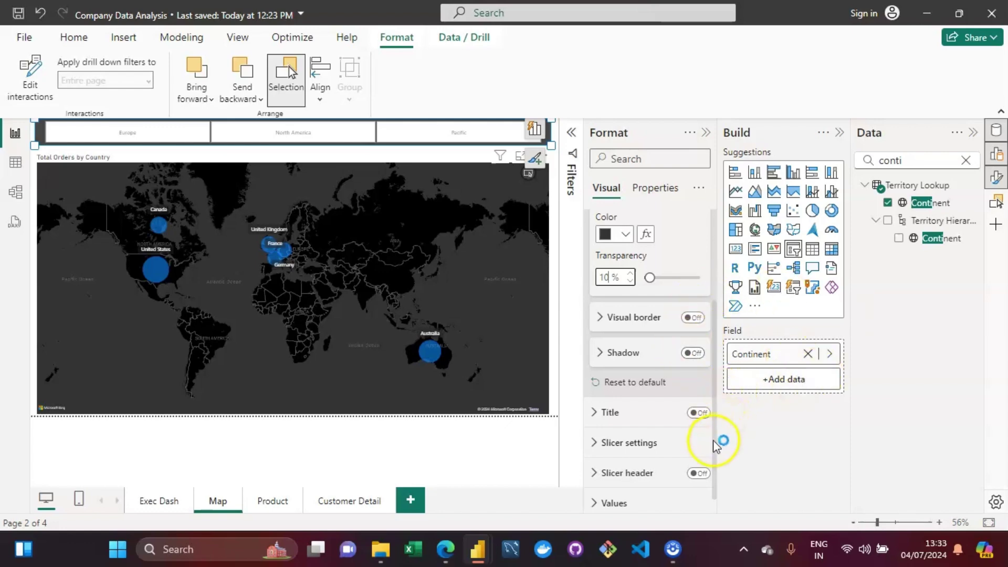
scroll(716, 436, "up", 1)
left_click_drag(717, 434, 716, 506)
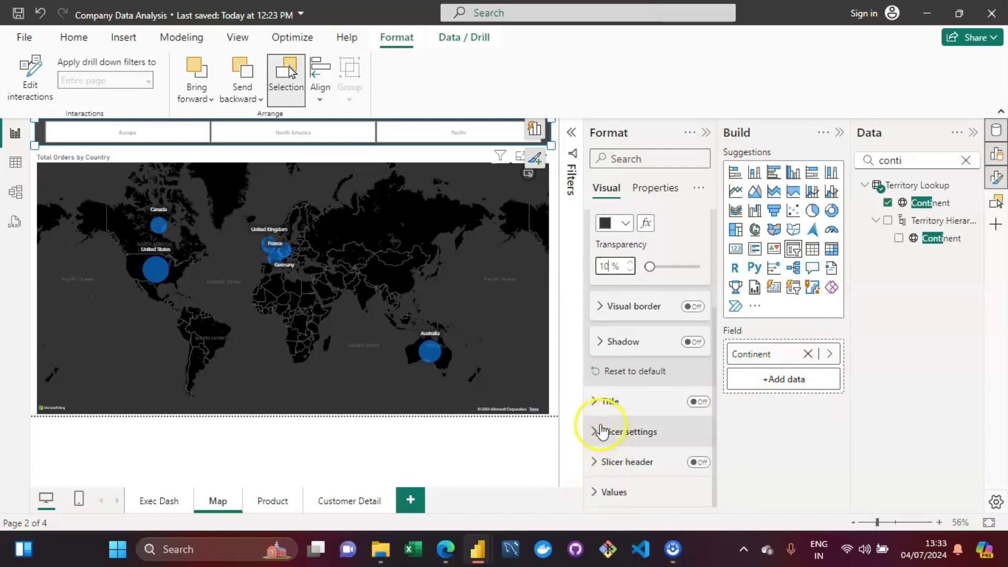
left_click(599, 431)
left_click(599, 431)
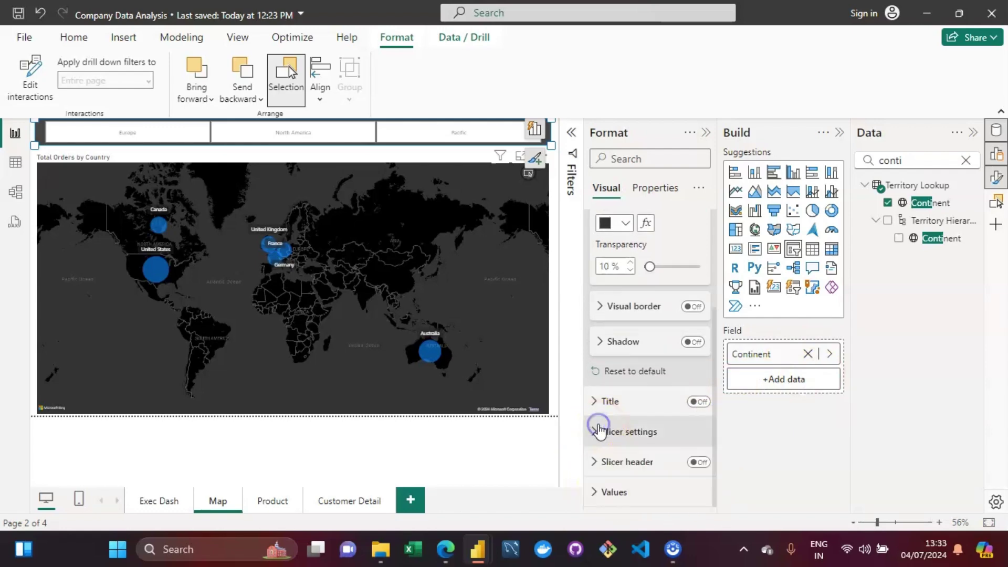
left_click(604, 491)
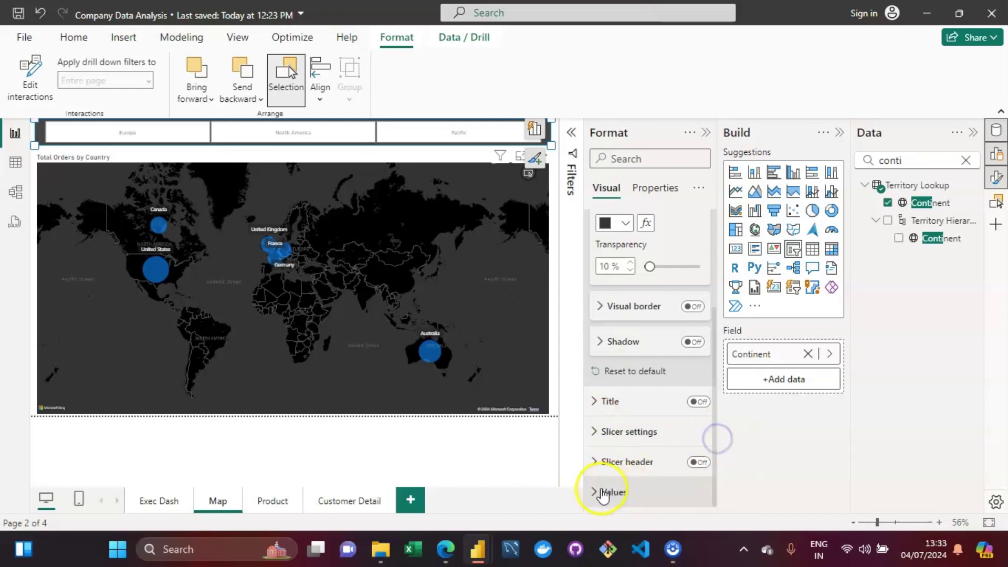
left_click_drag(719, 379, 720, 485)
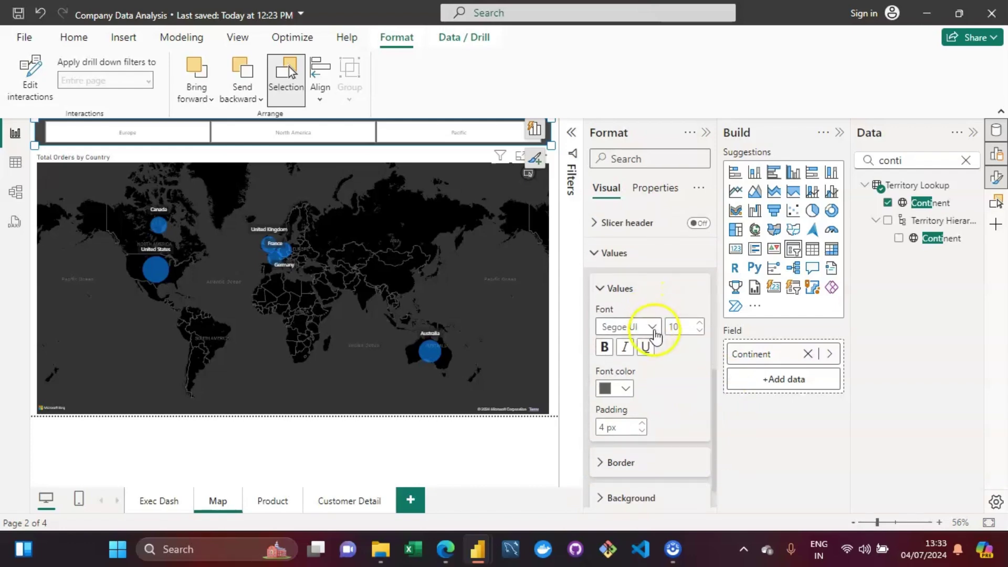
left_click(653, 326)
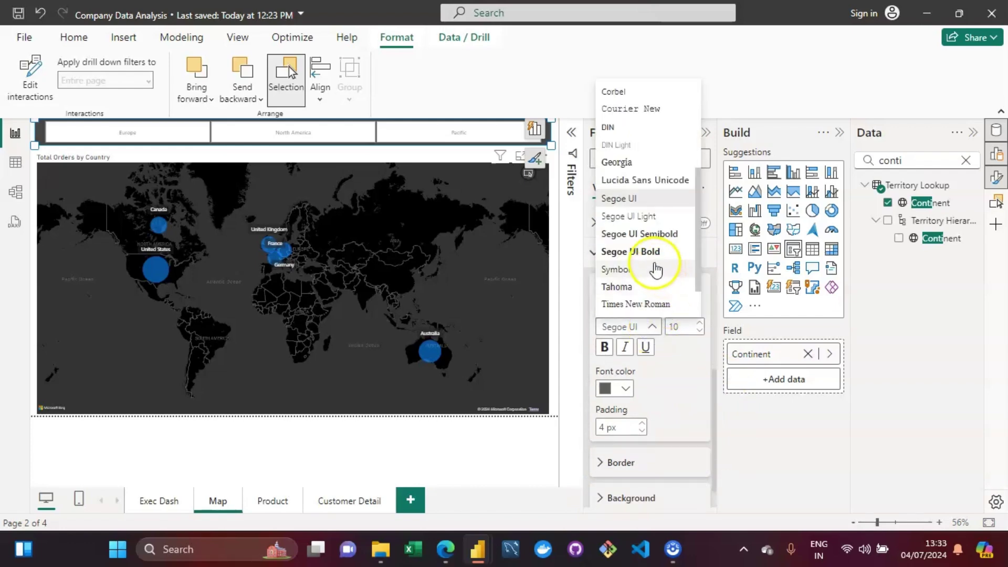
left_click(650, 252)
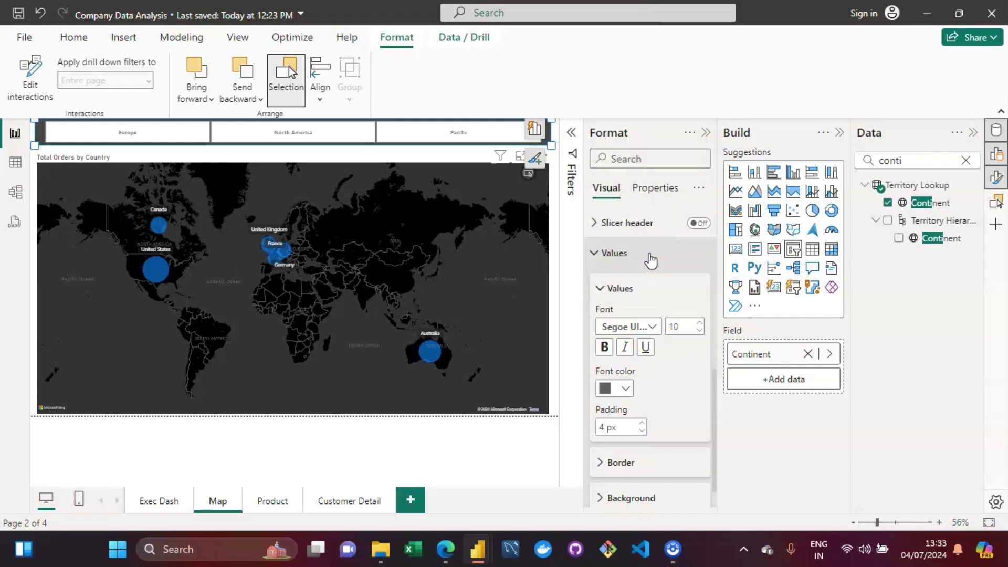
- Set the slicer values' font size to 21 and their font color to black
left_click(699, 324)
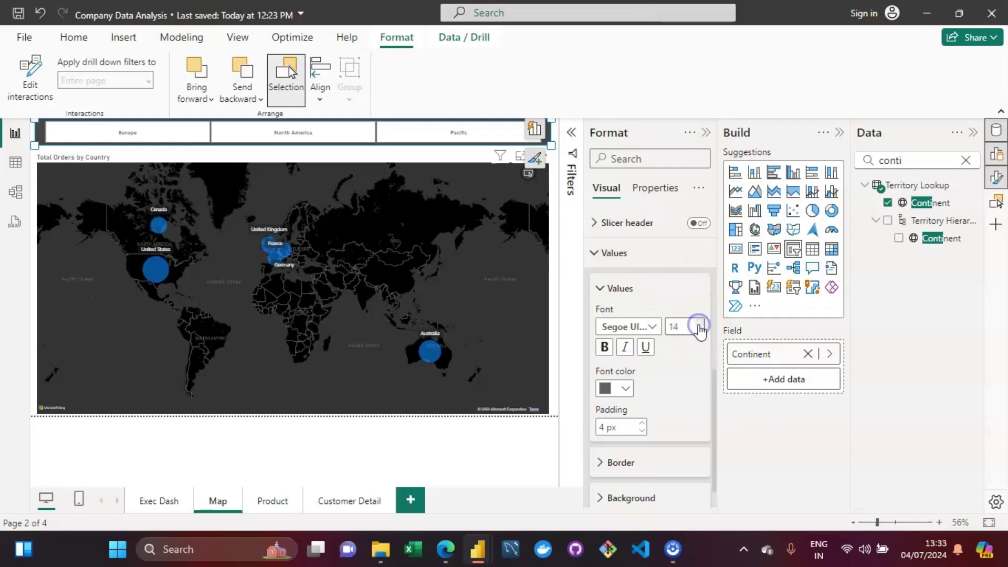
left_click(699, 325)
left_click(699, 324)
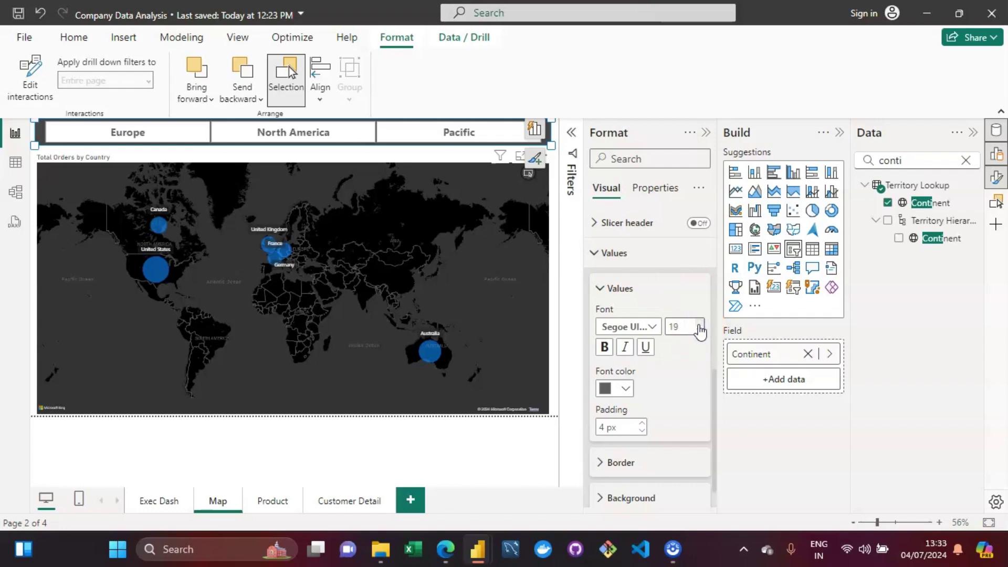
left_click(699, 324)
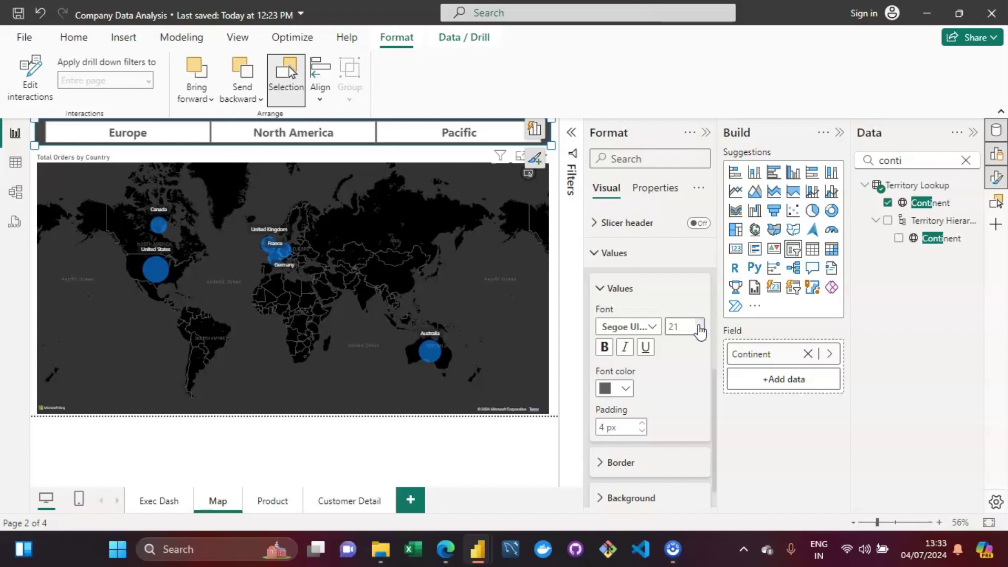
left_click(625, 389)
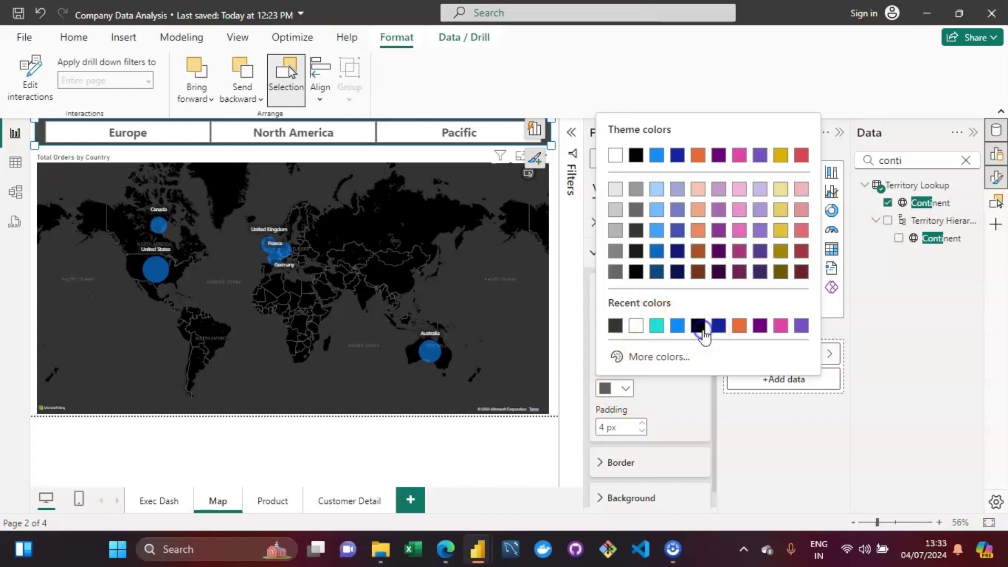
left_click(702, 330)
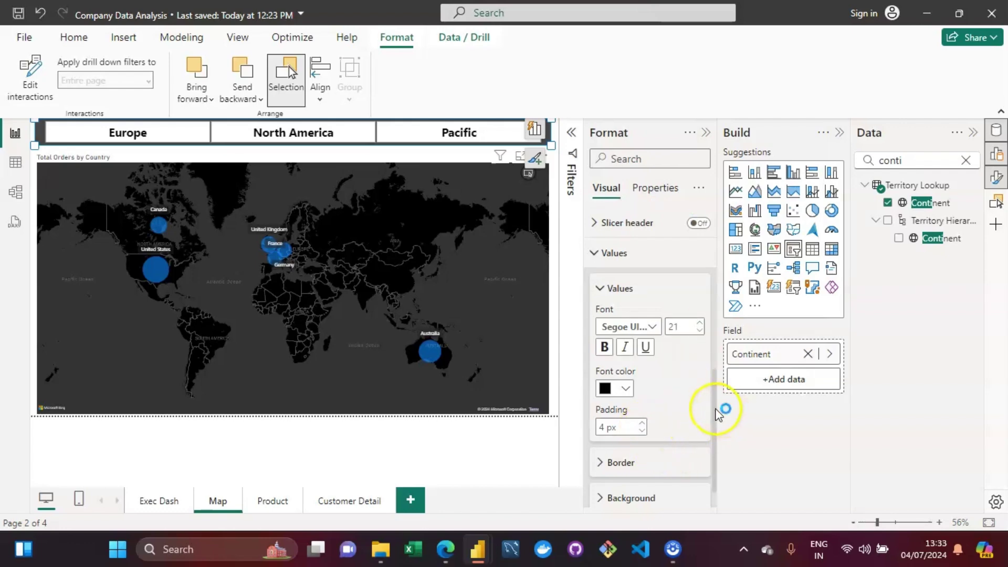
- Try a white font color with a turquoise and a dark grey background for the slicer's values
left_click_drag(717, 412, 714, 441)
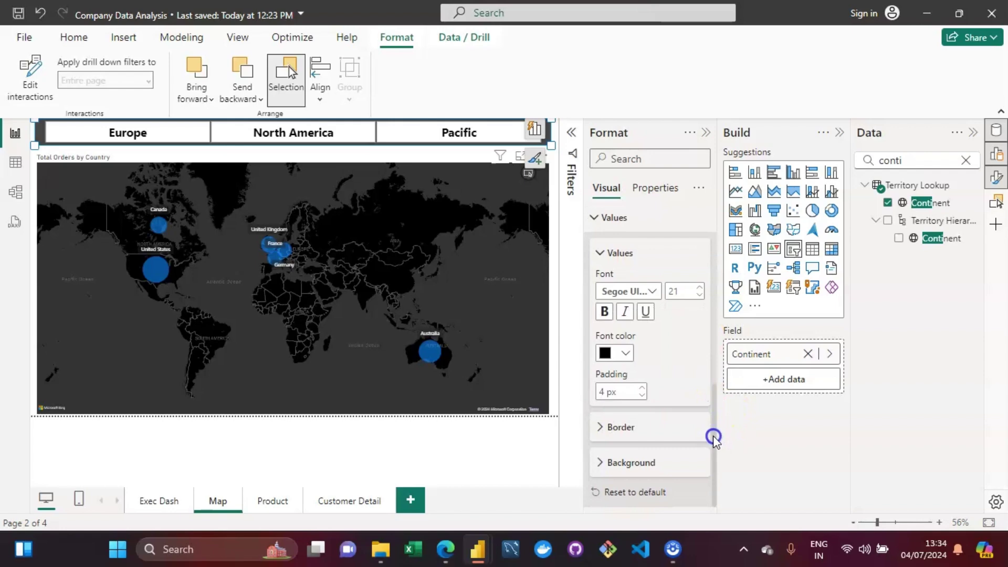
left_click(601, 464)
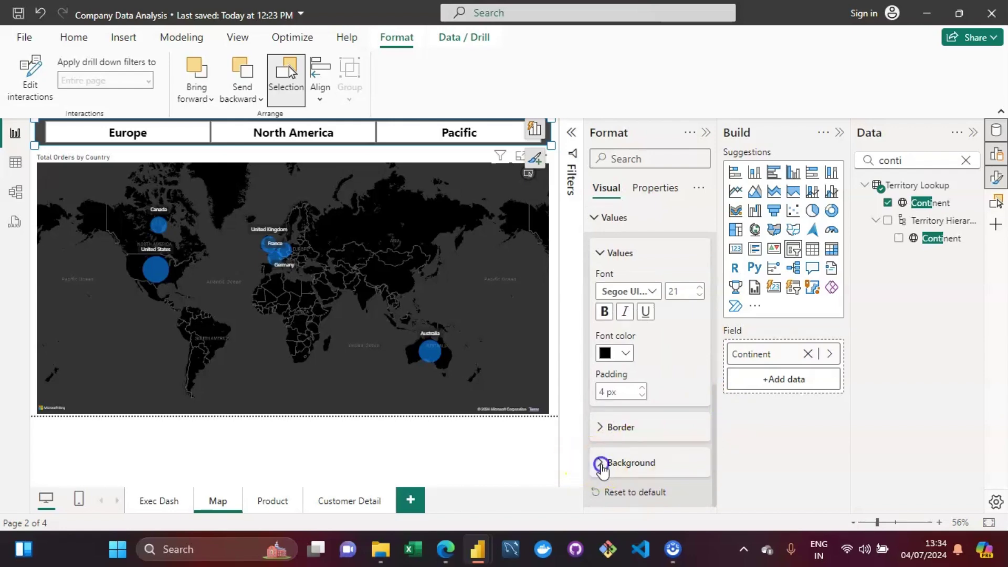
left_click_drag(716, 450, 718, 491)
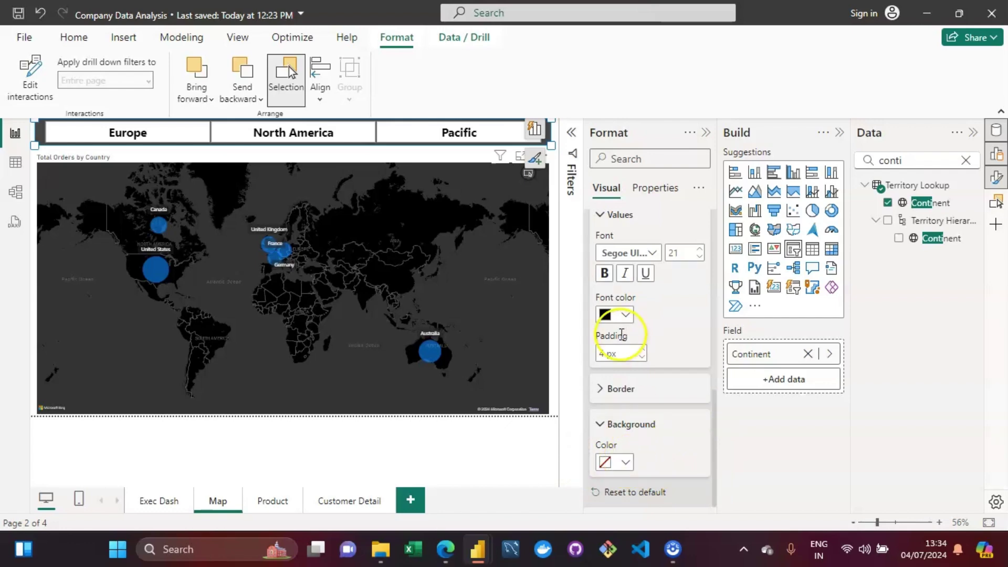
left_click(626, 319)
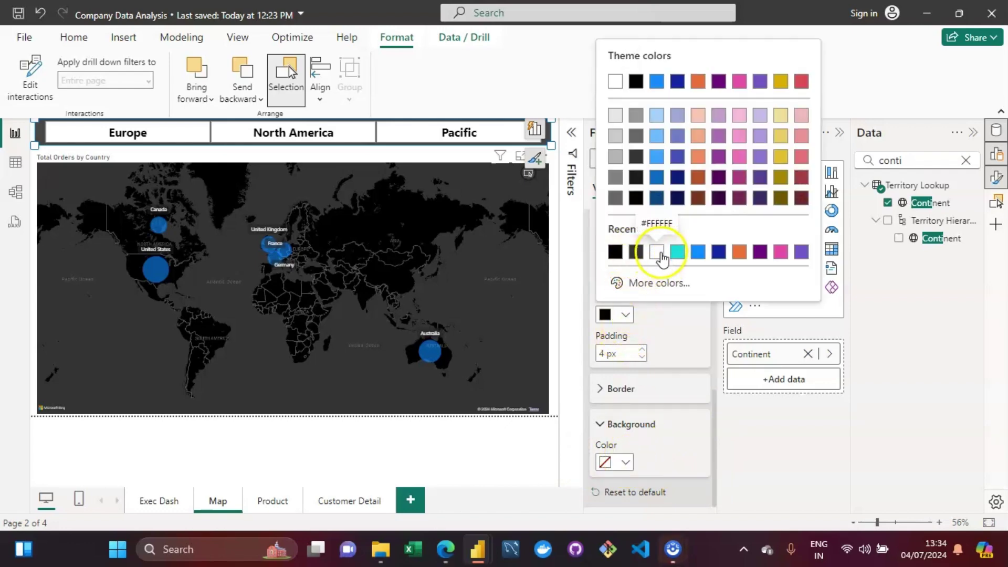
left_click(661, 255)
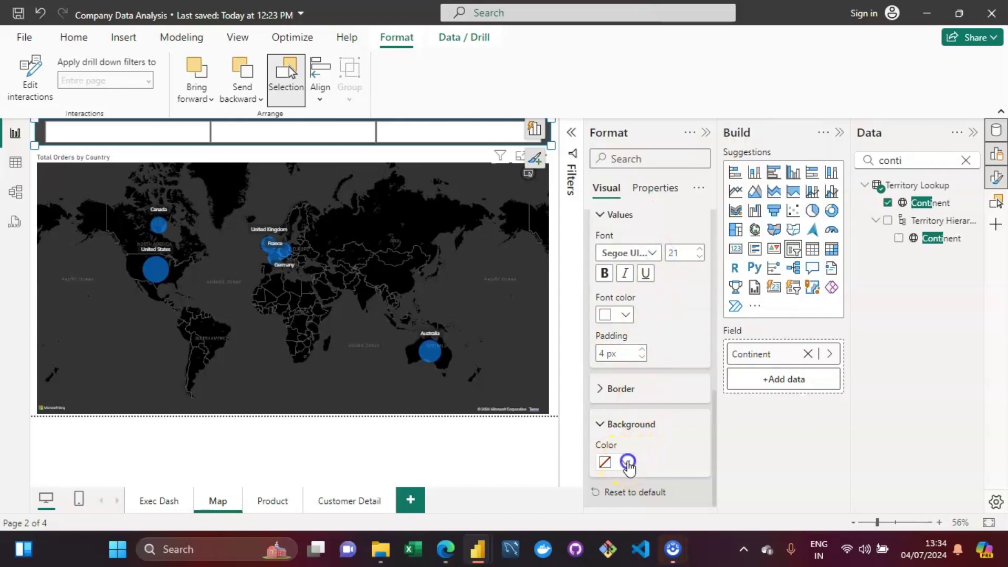
left_click(626, 463)
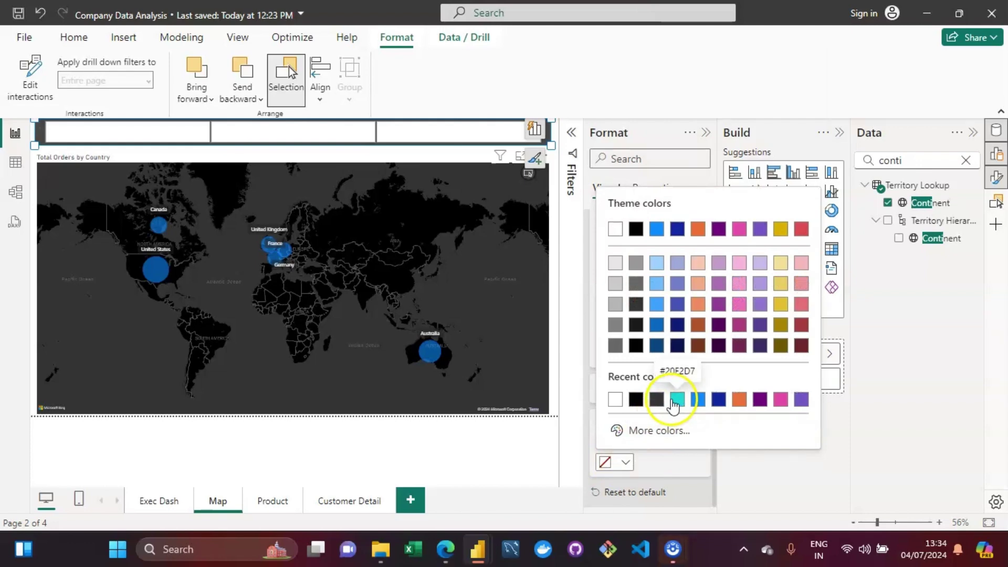
left_click(675, 401)
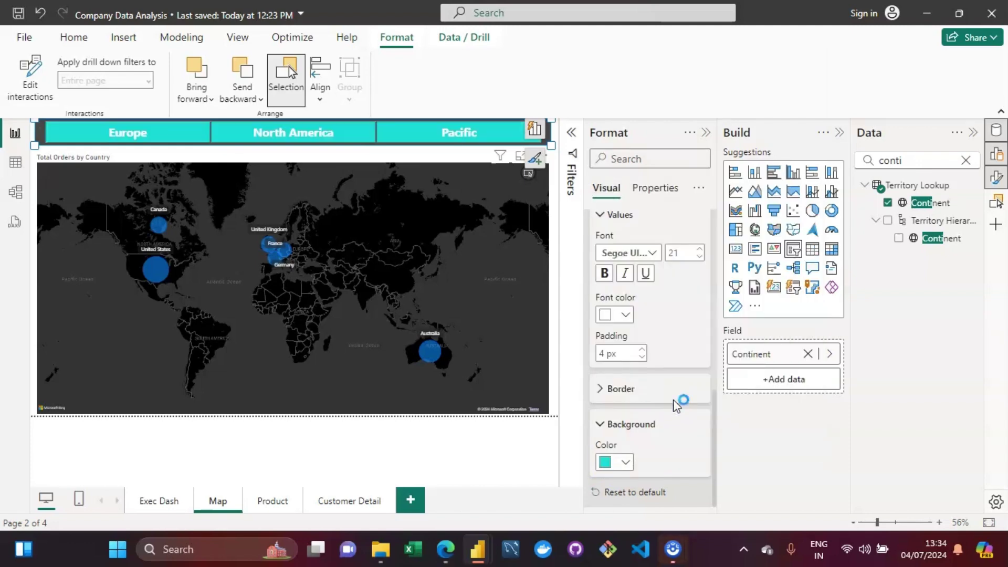
left_click(627, 463)
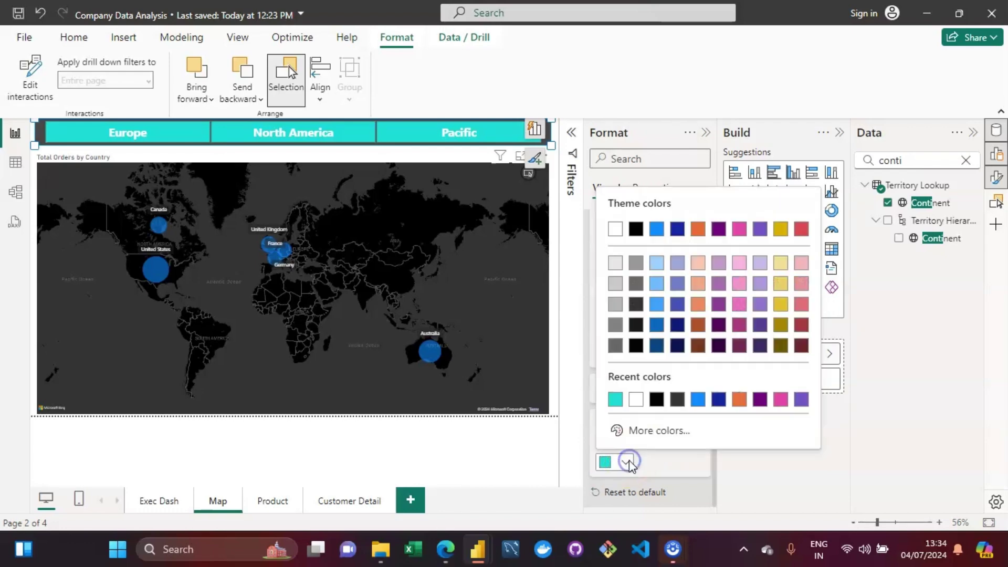
left_click(636, 309)
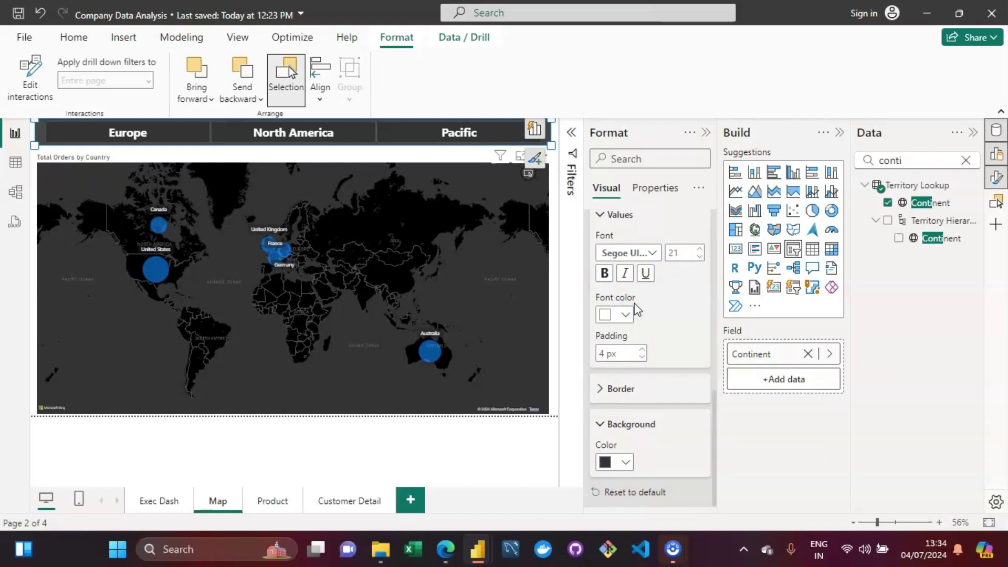
- Set the slicer values' background color to white and their font color to black
left_click(626, 462)
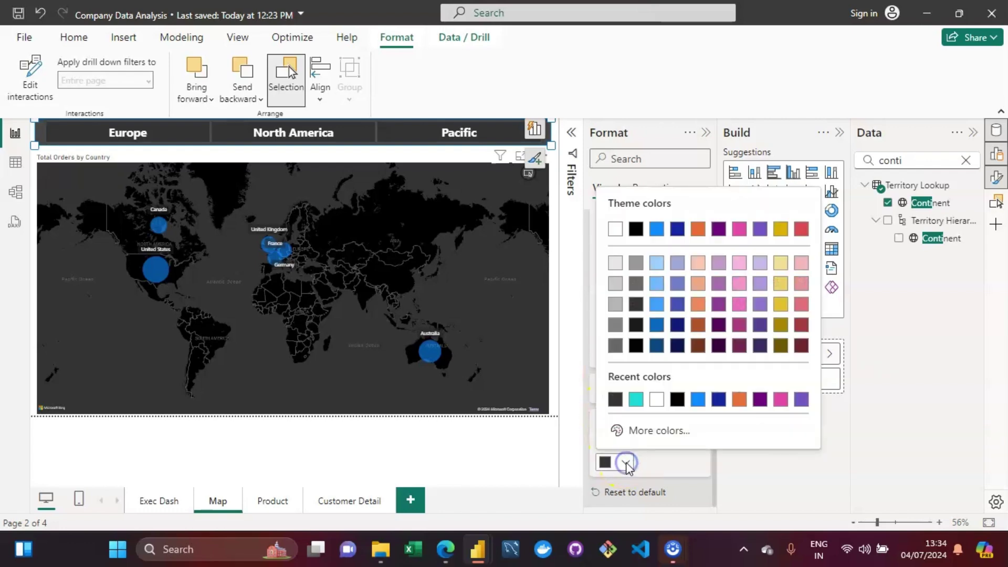
left_click(657, 399)
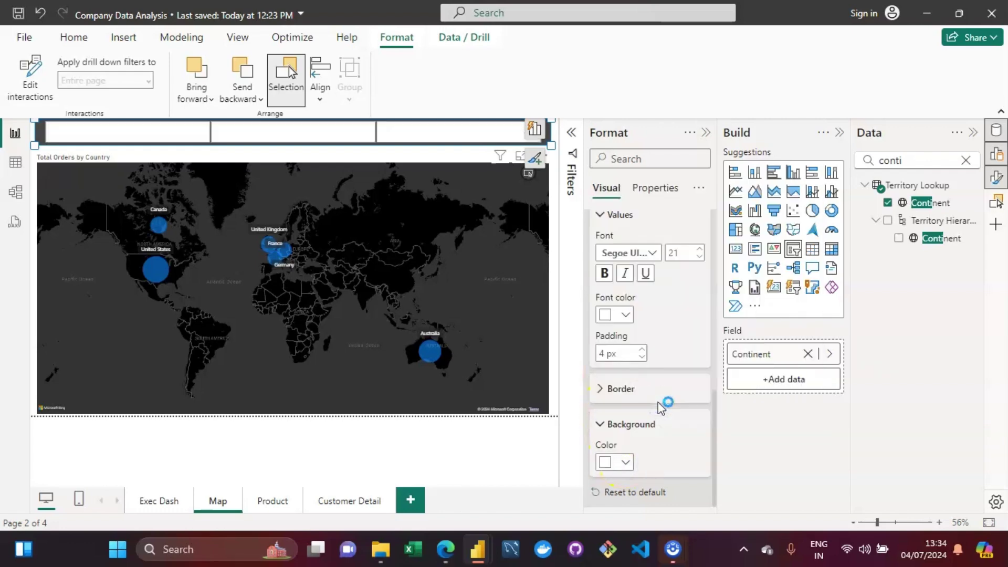
left_click(626, 315)
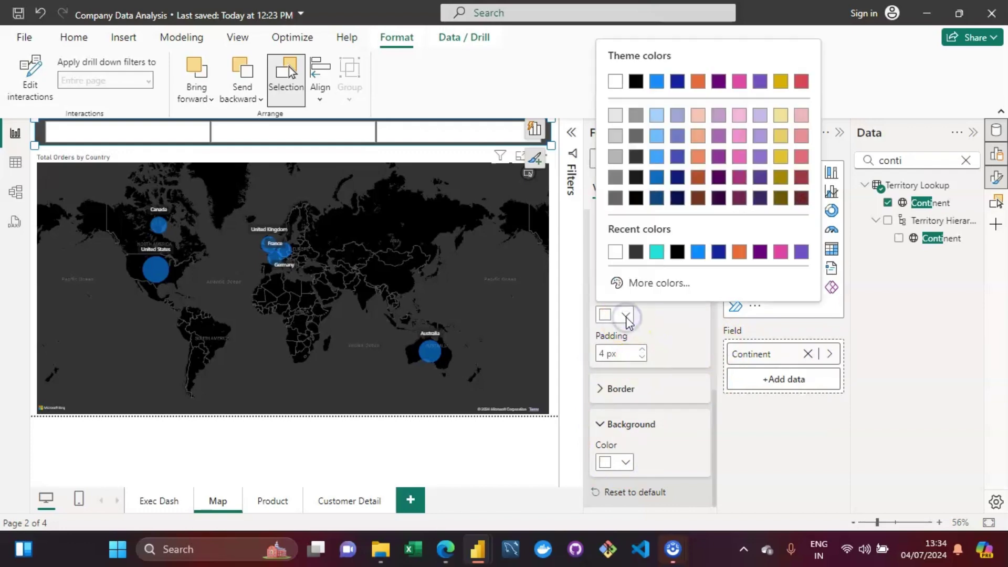
left_click(678, 252)
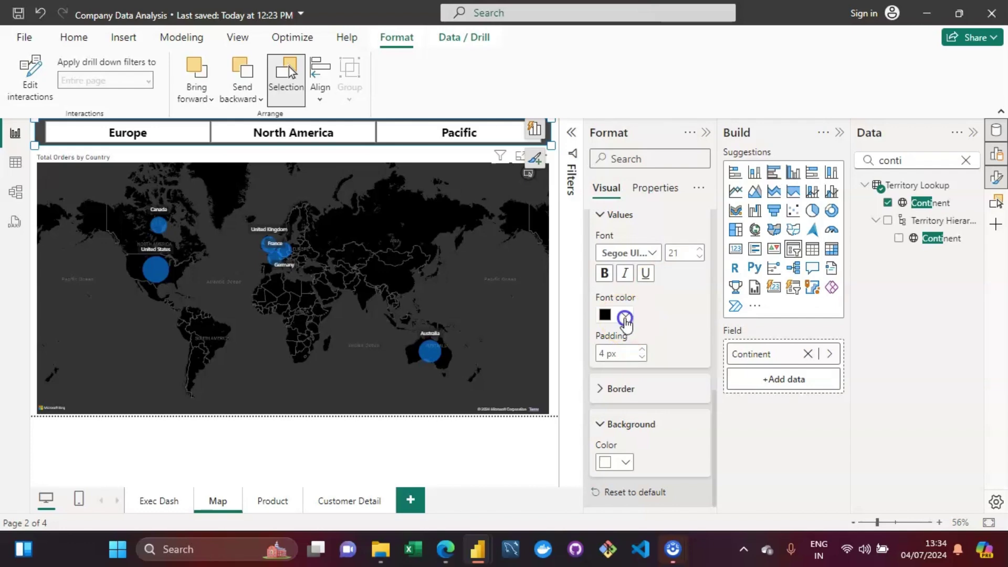
- Try turquoise as the slicer values' font color and switch it back to black
left_click(626, 315)
left_click(676, 252)
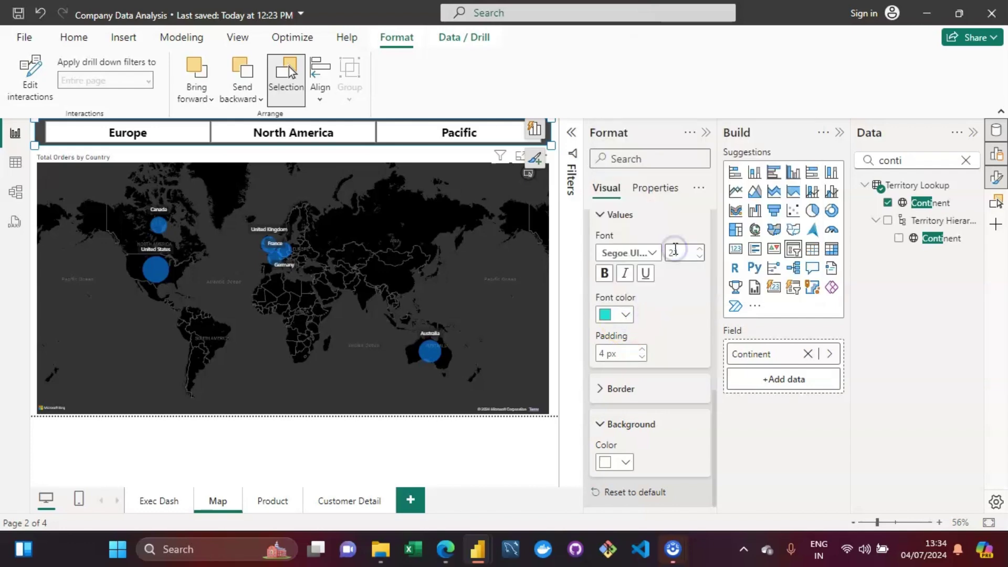
left_click(626, 315)
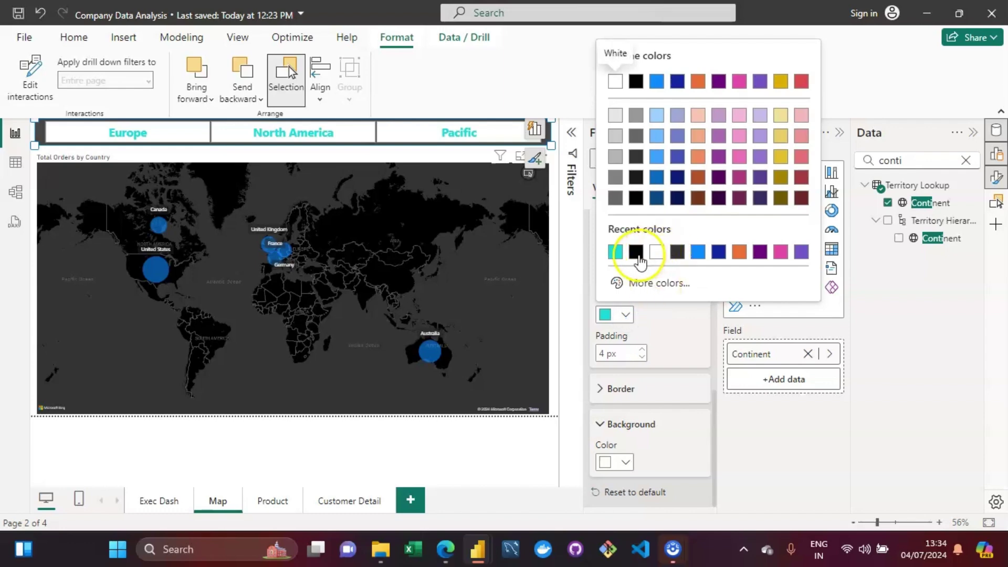
left_click(640, 255)
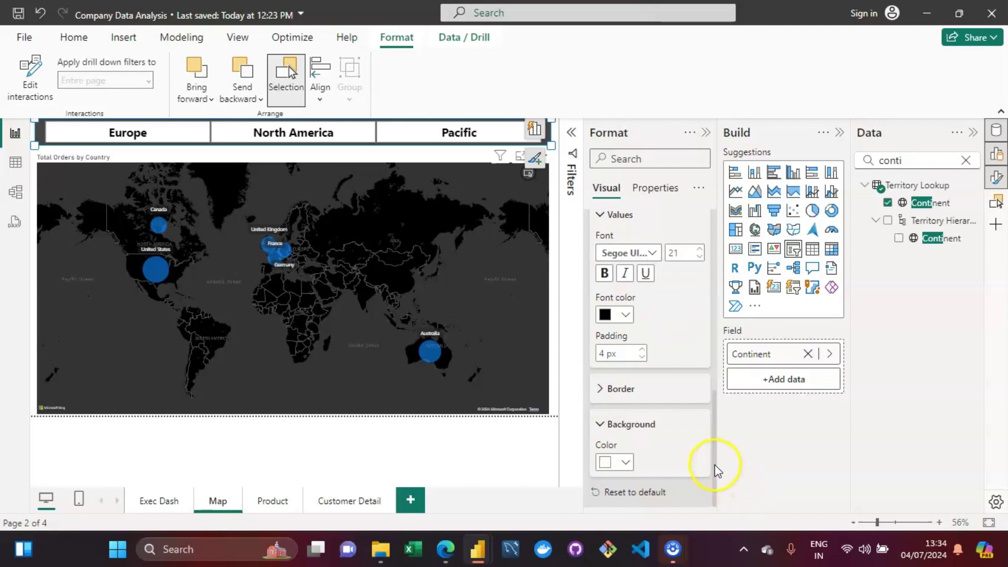
- Collapse the Build and Data panes to give the report canvas more room
left_click_drag(717, 463, 737, 247)
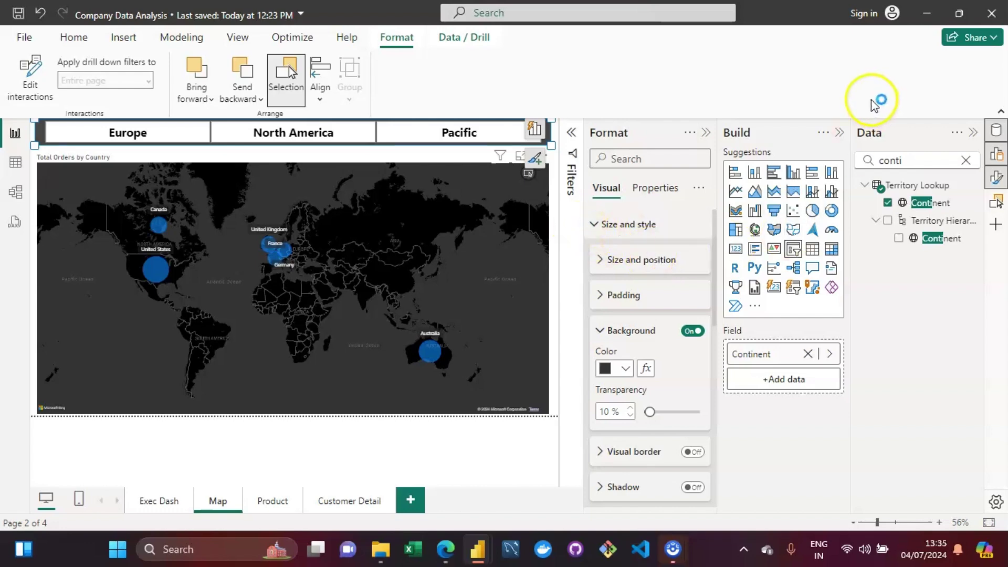
left_click(840, 133)
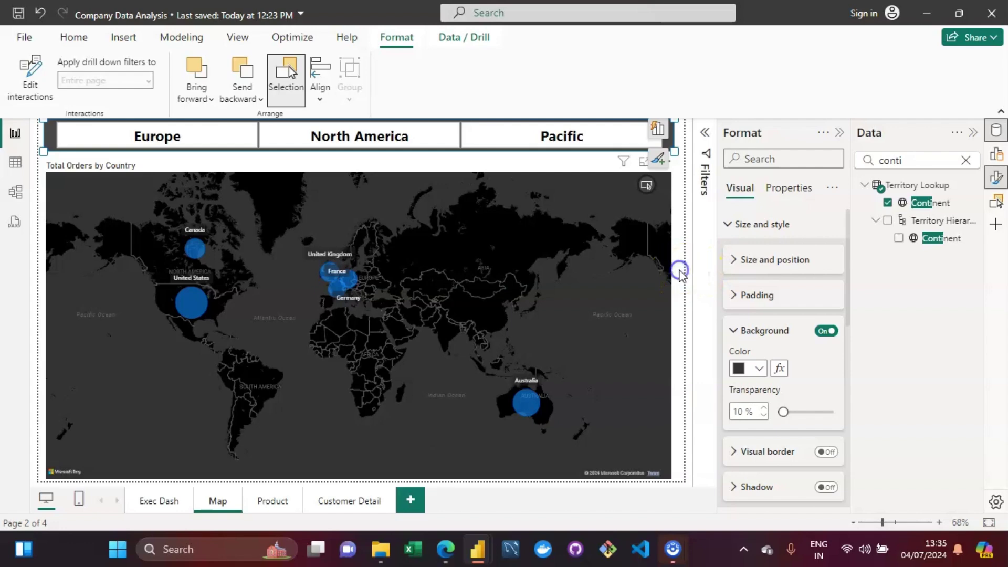
left_click(973, 132)
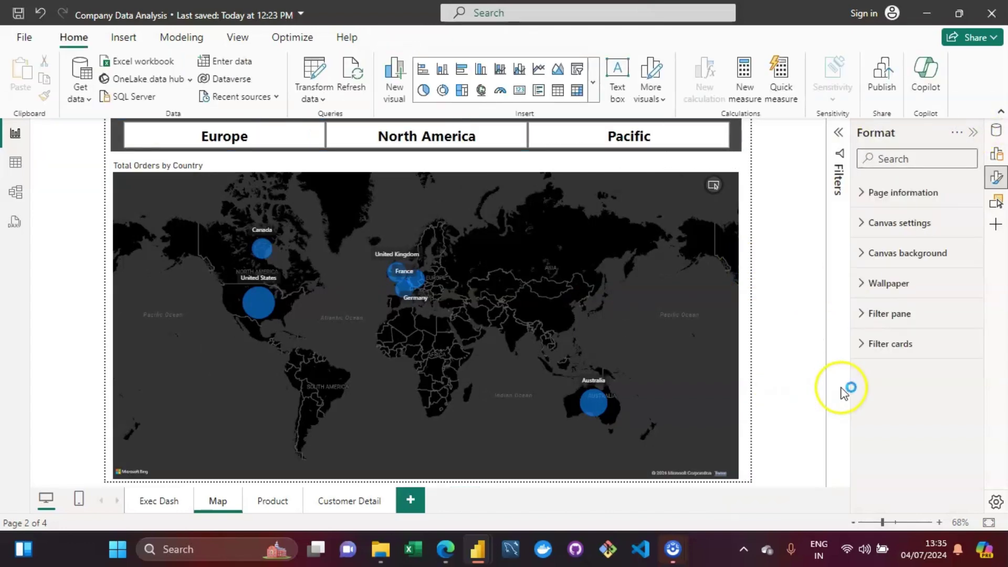
- Turn off the category labels on the Total Orders by Country map
left_click(229, 165)
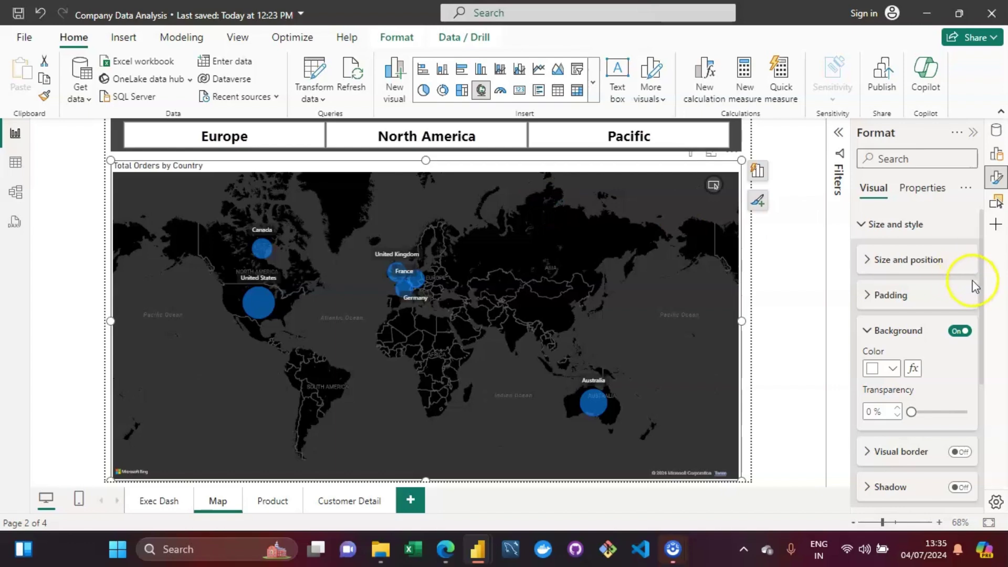
left_click(861, 232)
left_click(866, 377)
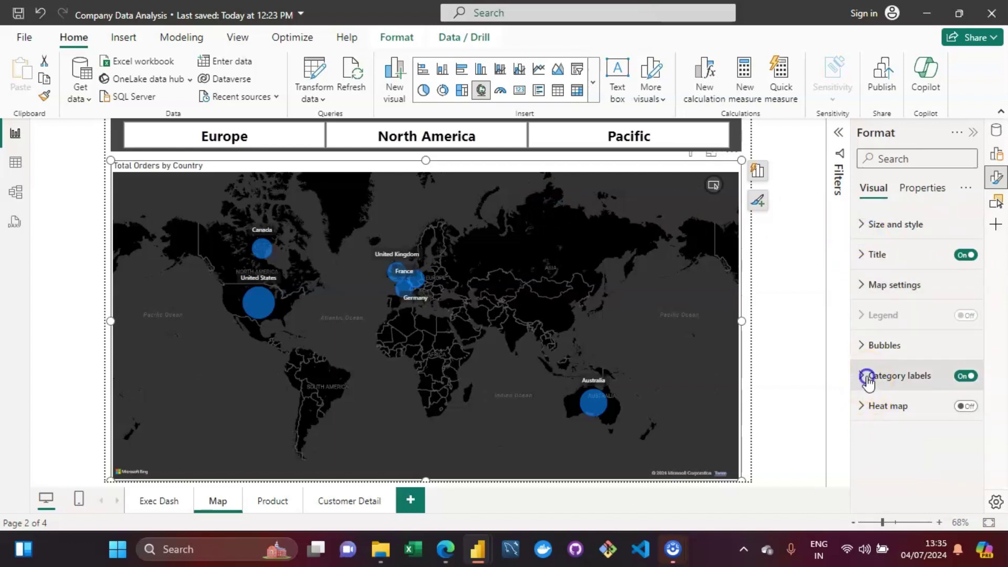
left_click(983, 351)
left_click_drag(983, 351, 979, 452)
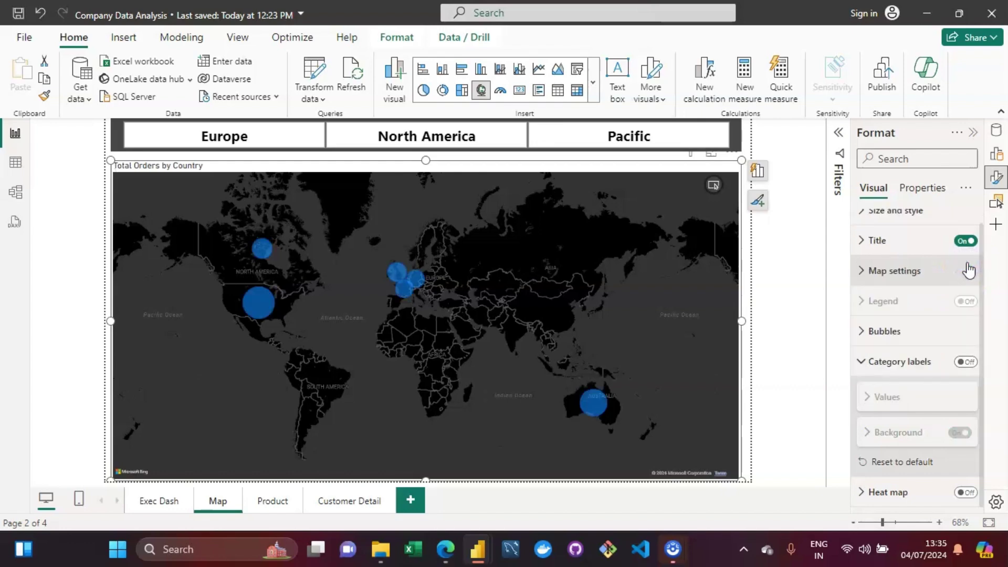
- Change the map's title text to ORDERS BY COUNTRY
left_click(967, 243)
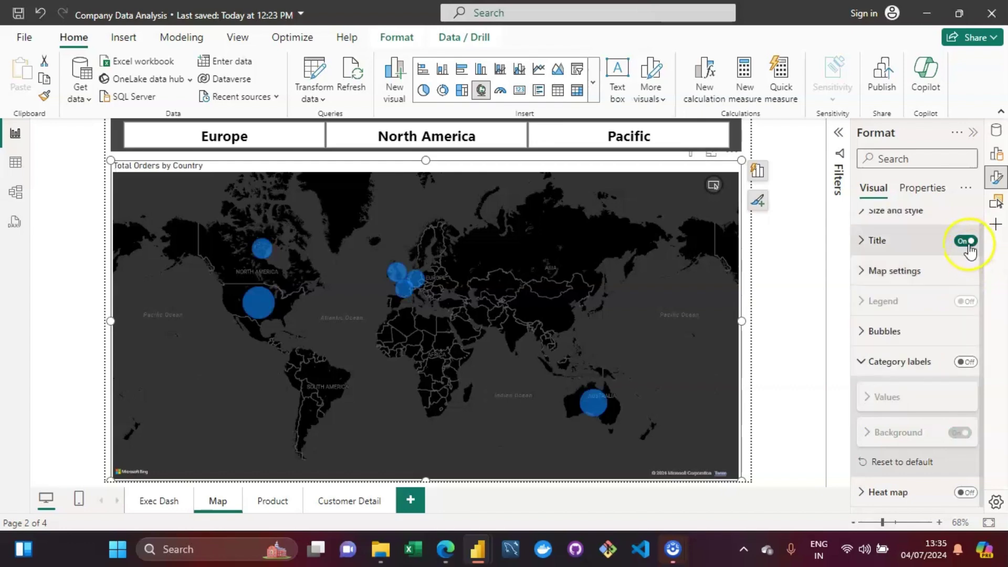
left_click(877, 241)
left_click(925, 314)
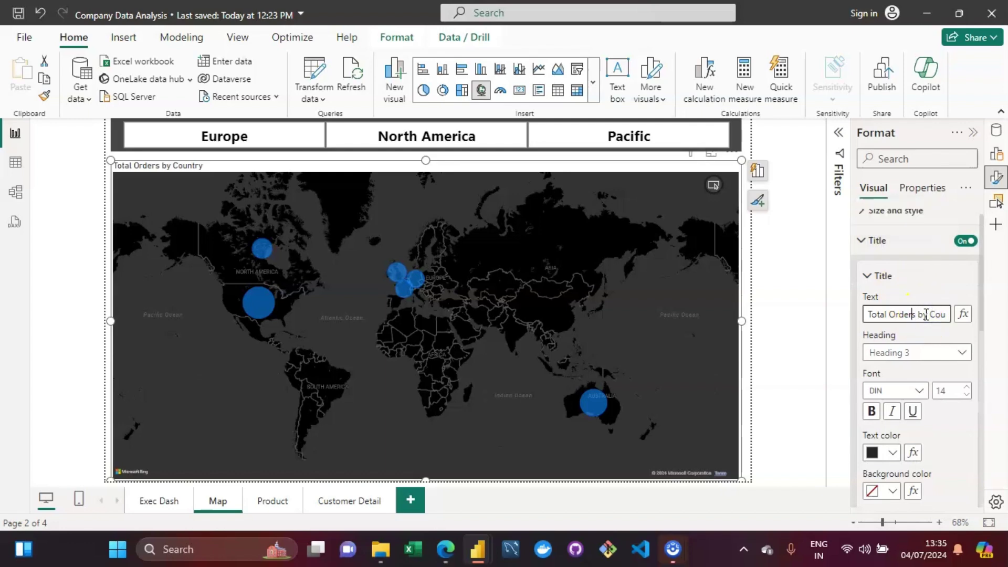
key("ctrl+a")
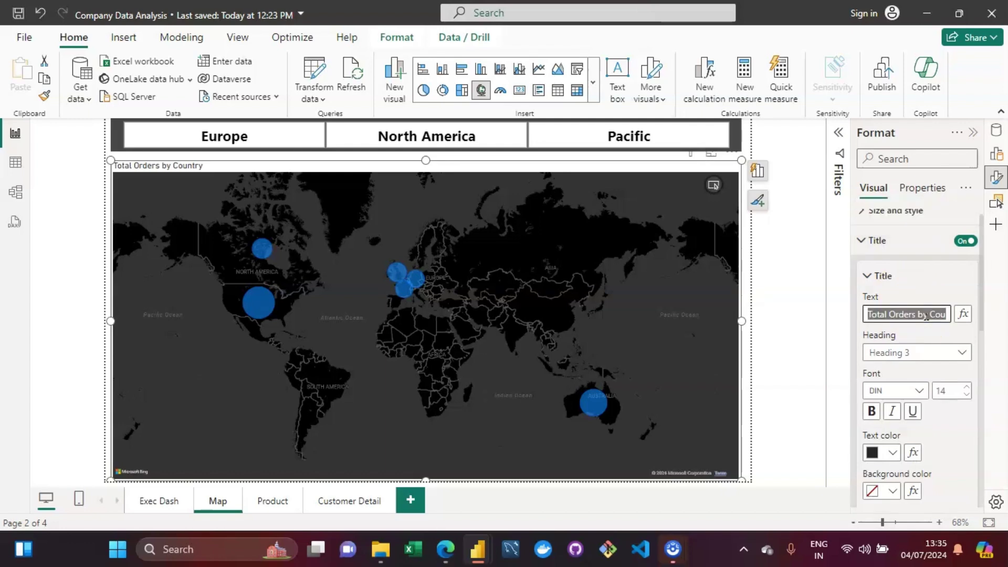
type("ORDERS BY")
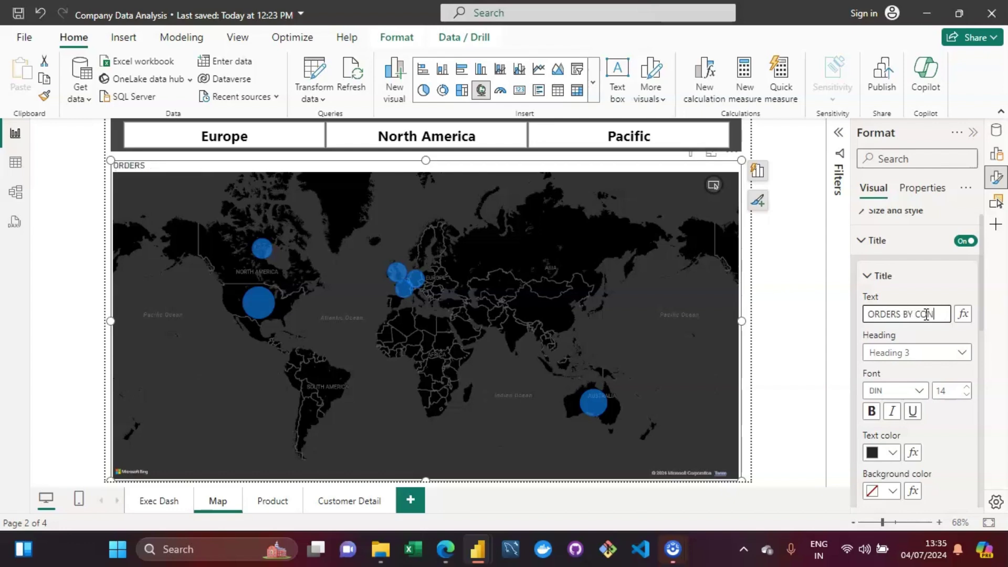
type(" COUNTRY")
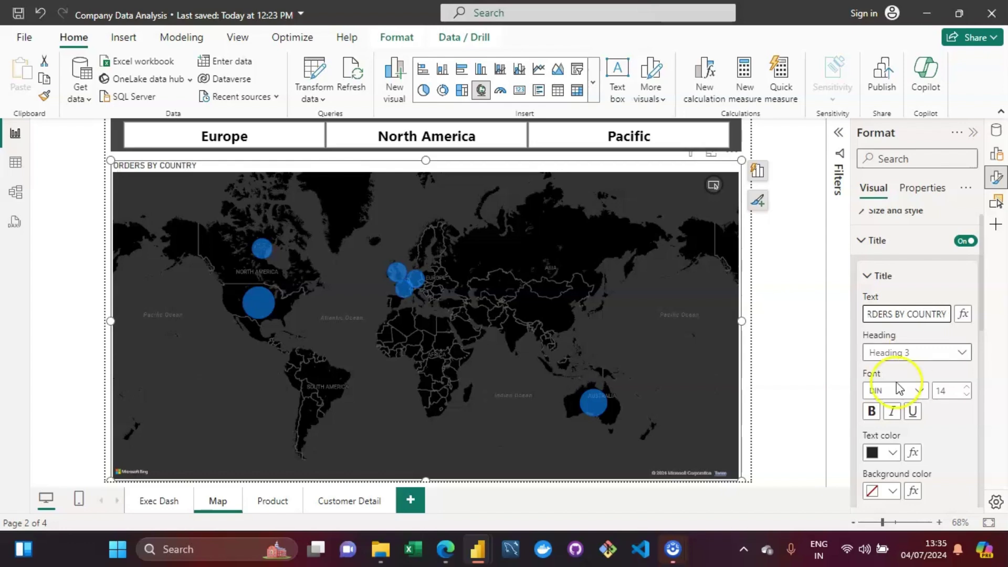
left_click(1006, 414)
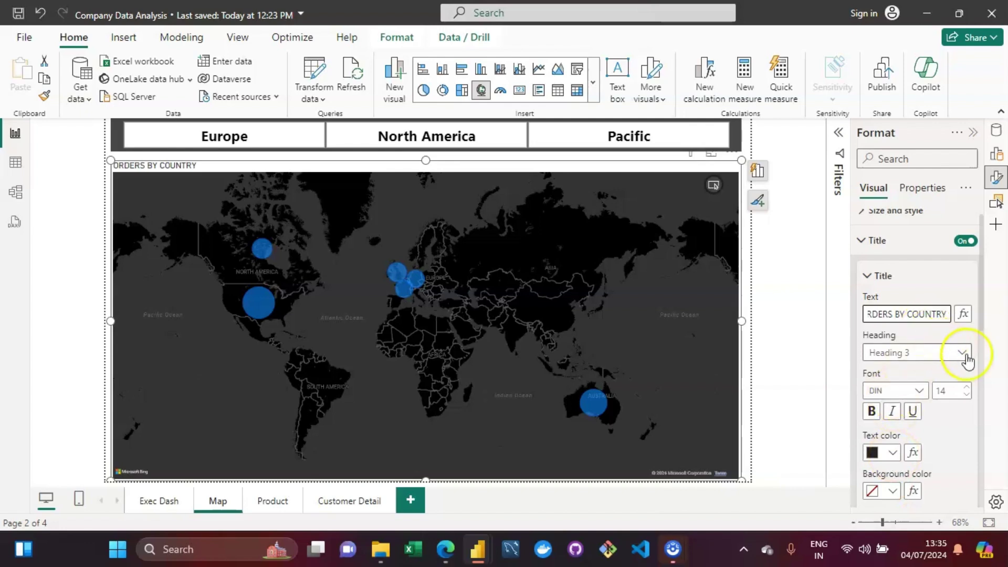
- Center the map title horizontally and set its font to Segoe UI Bold
left_click(918, 392)
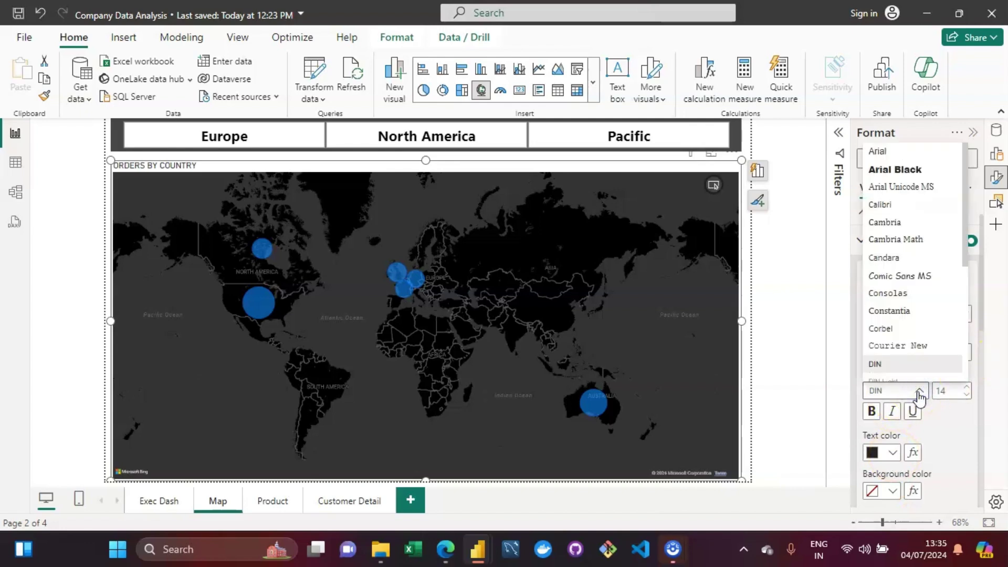
key("s")
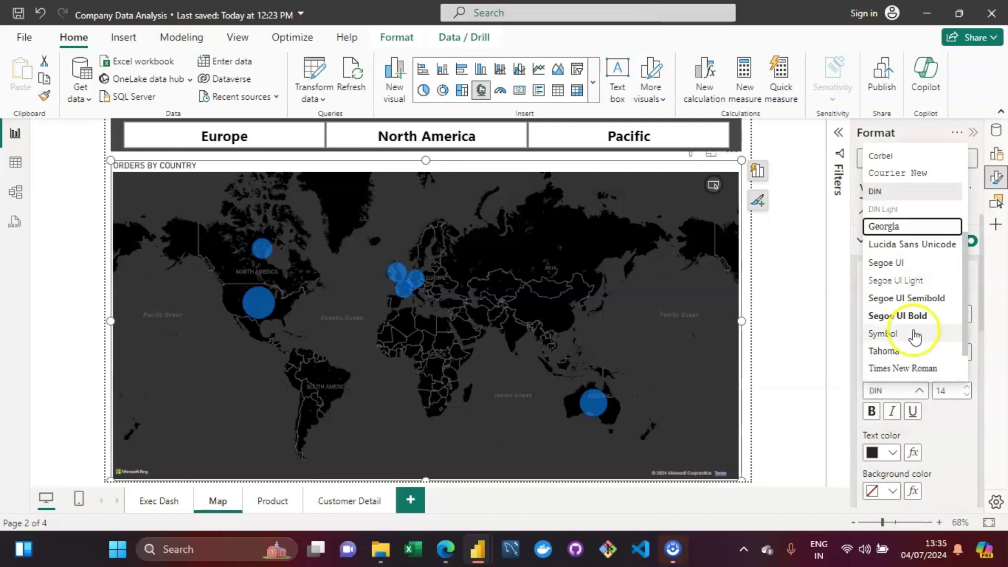
left_click(900, 269)
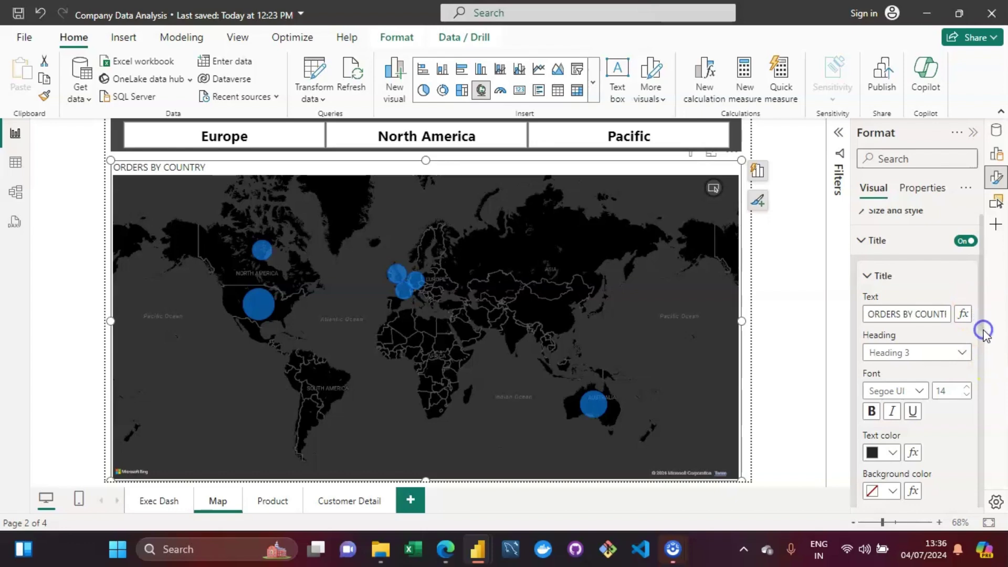
left_click_drag(983, 321, 985, 368)
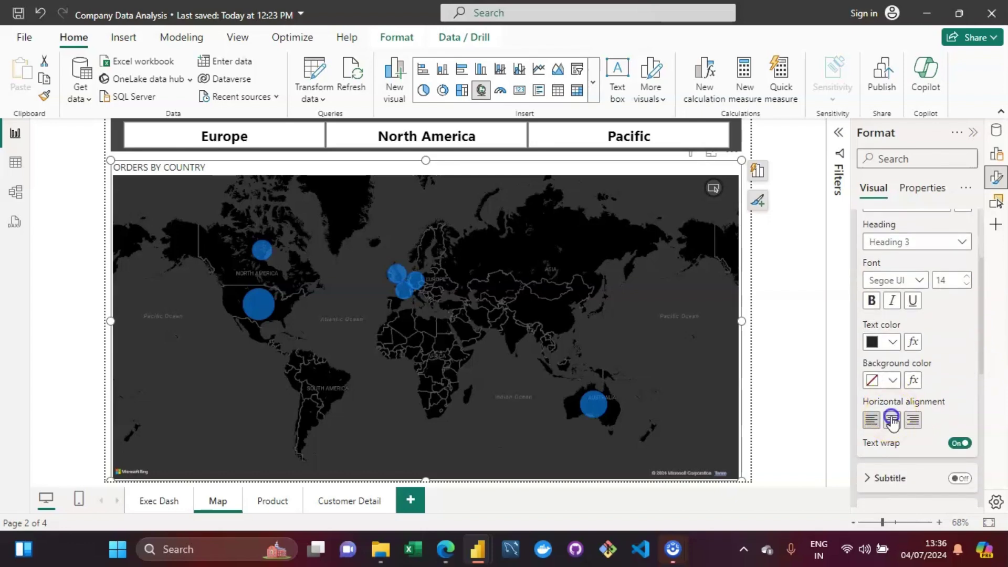
left_click(892, 419)
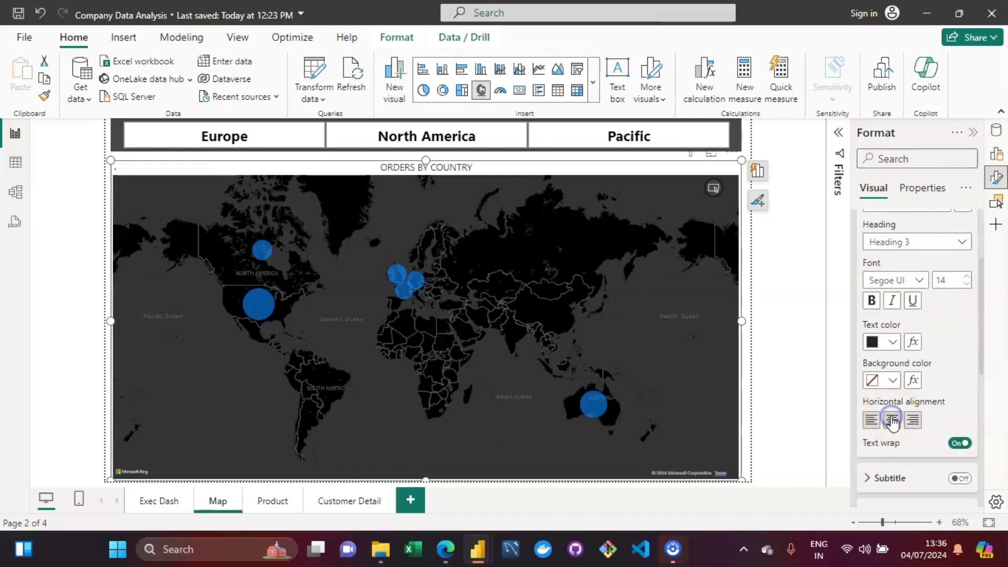
left_click(919, 281)
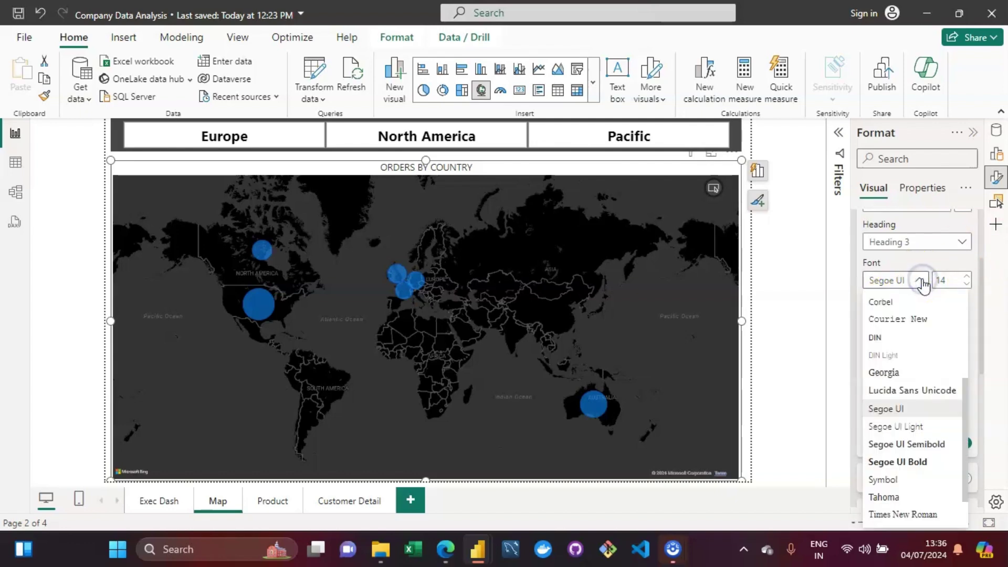
left_click(912, 461)
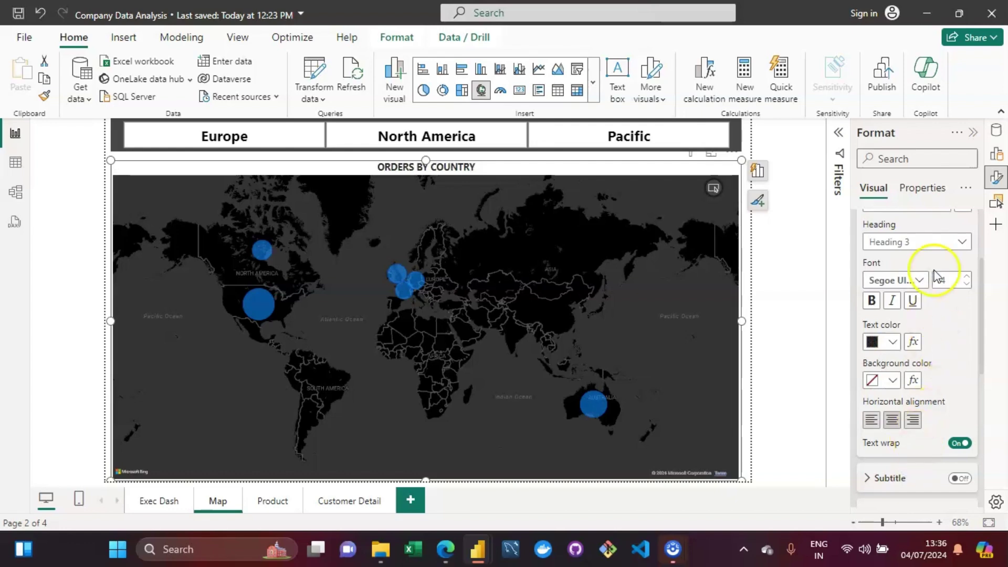
- Set the map title's font size to 16 and deselect the map
left_click(968, 276)
left_click(968, 278)
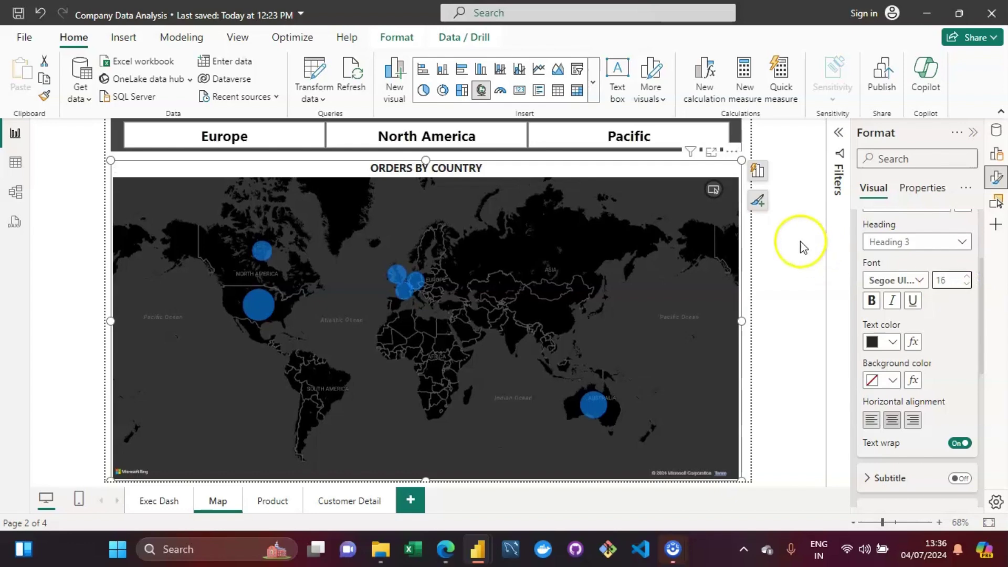
left_click(776, 274)
left_click(745, 267)
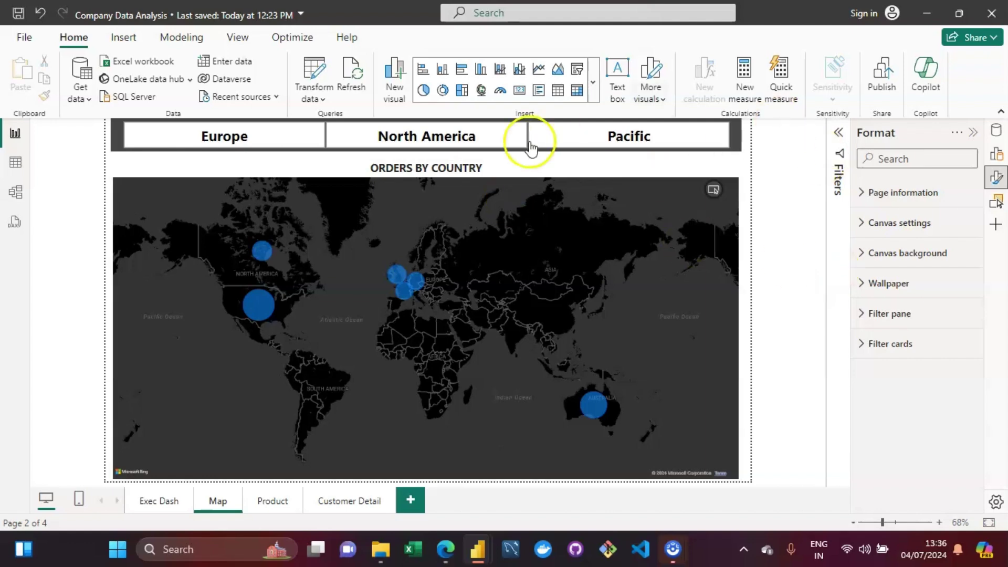
- Test the Continent slicer by filtering the map to North America, view Canada's tooltip, and clear the selection
left_click(469, 138)
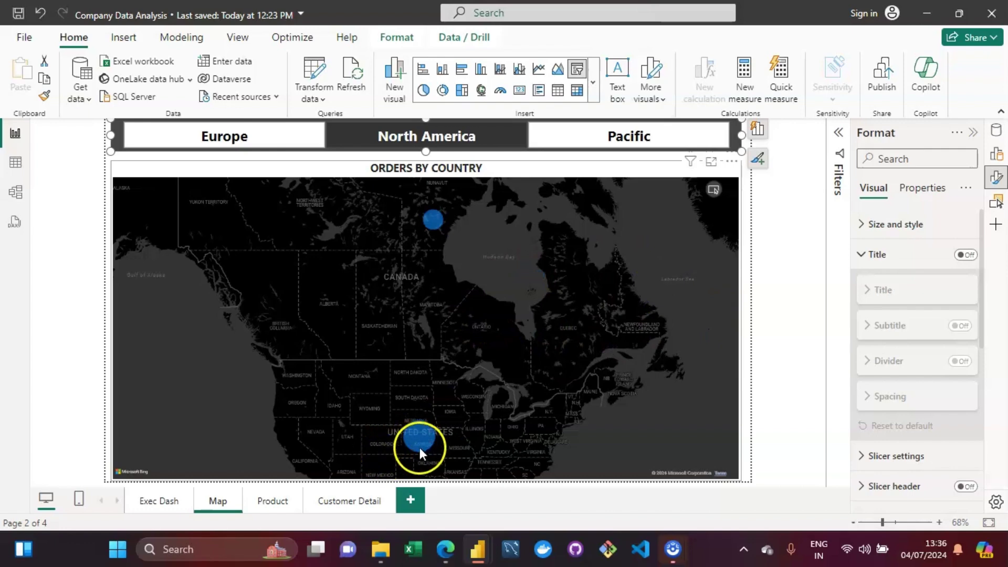
mouse_move(435, 216)
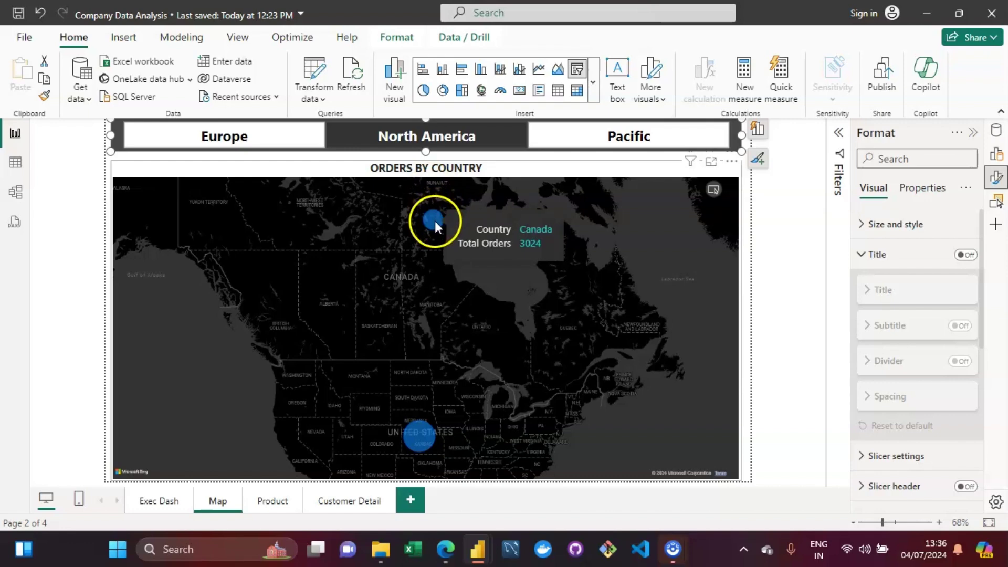
left_click(453, 140)
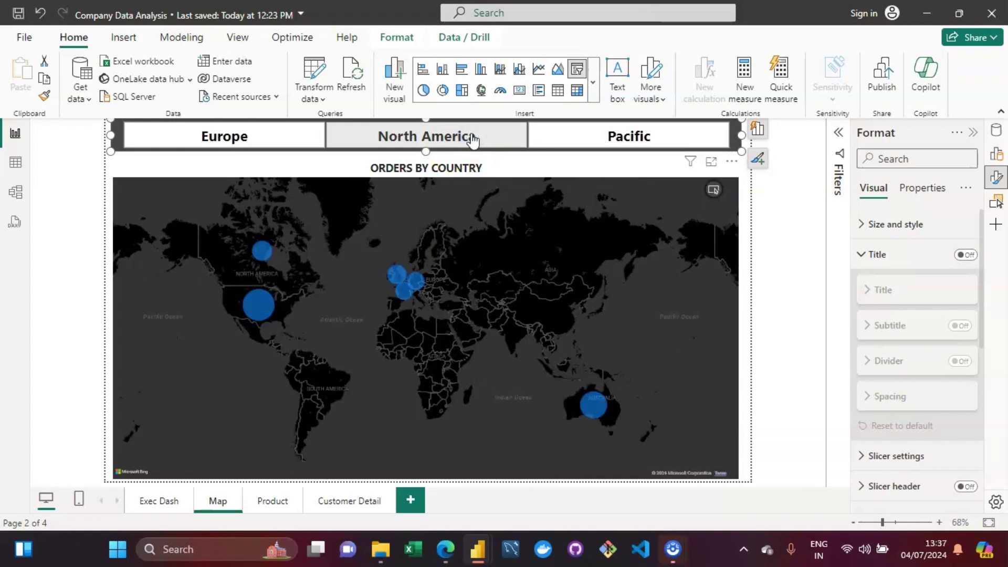
left_click(747, 223)
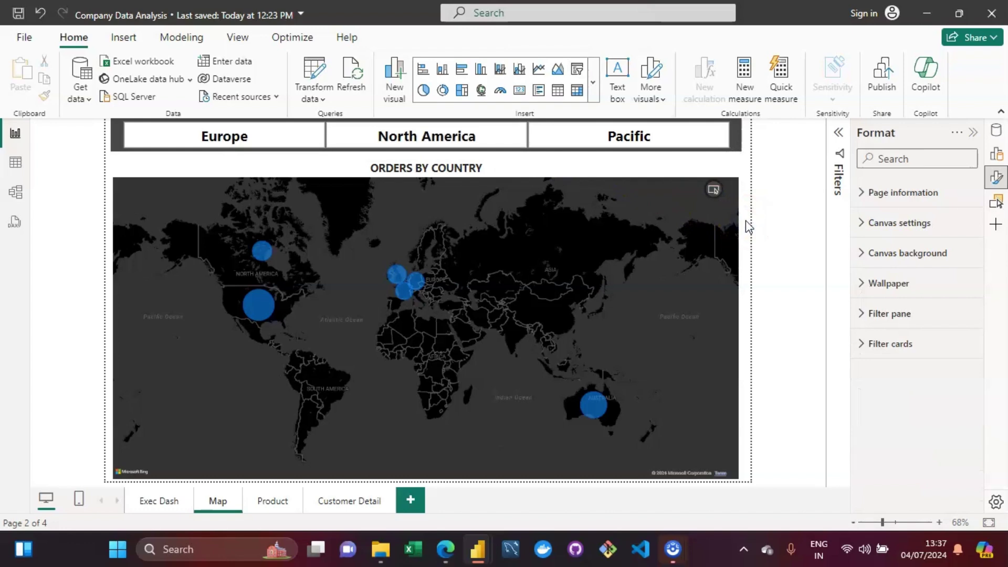
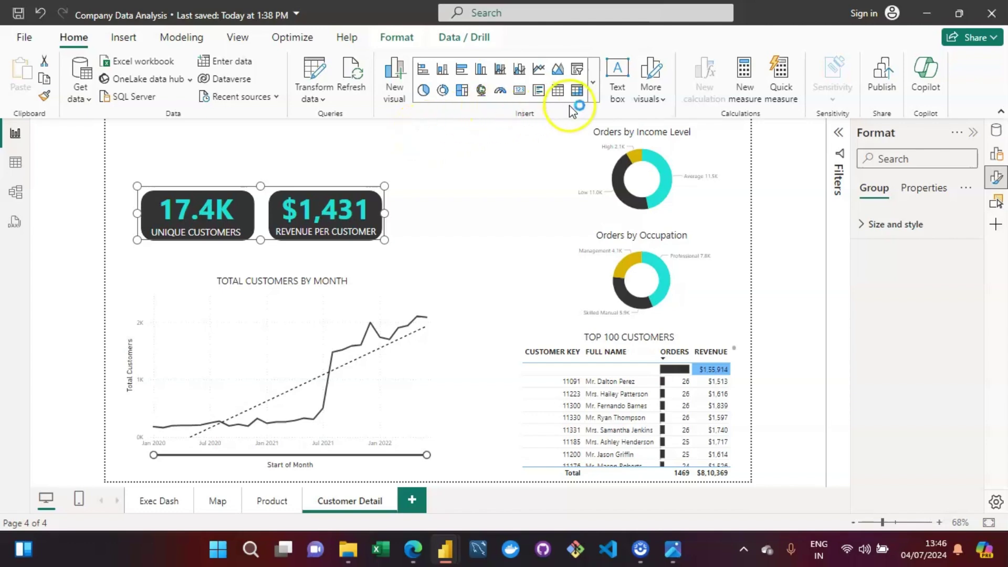
- Add a slicer to the Customer Detail page using the Year field from Calendar Lookup
left_click(578, 73)
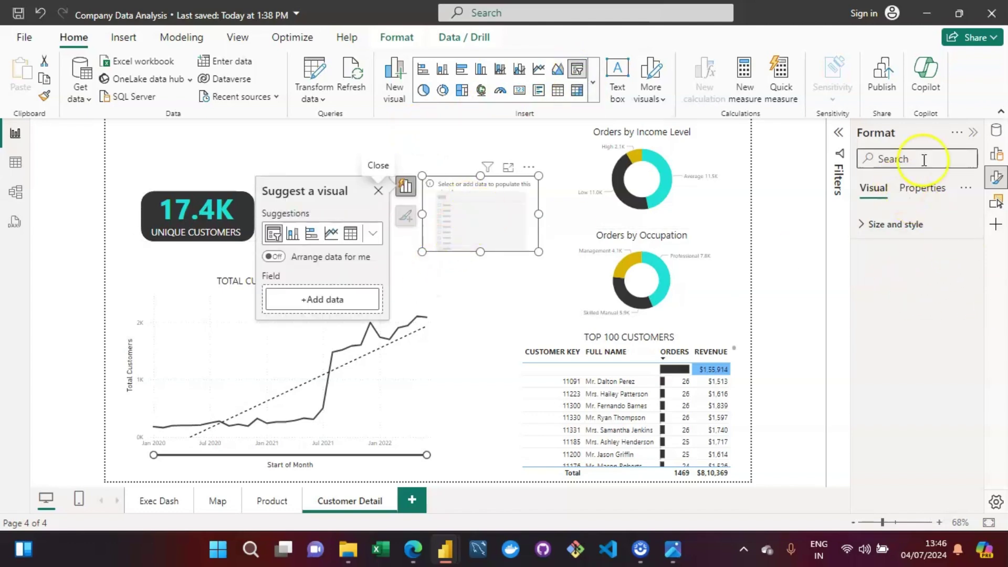
left_click(997, 133)
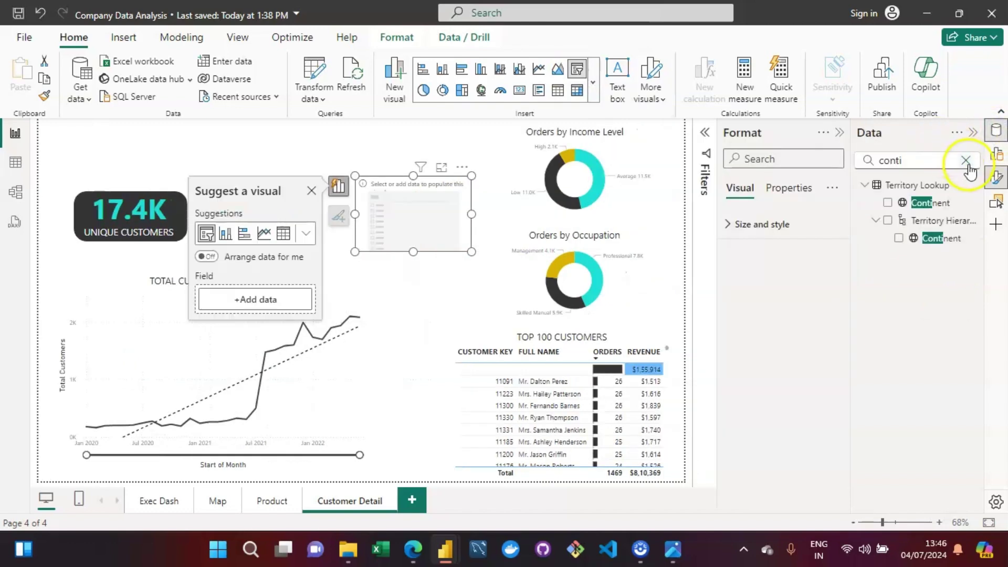
left_click(965, 161)
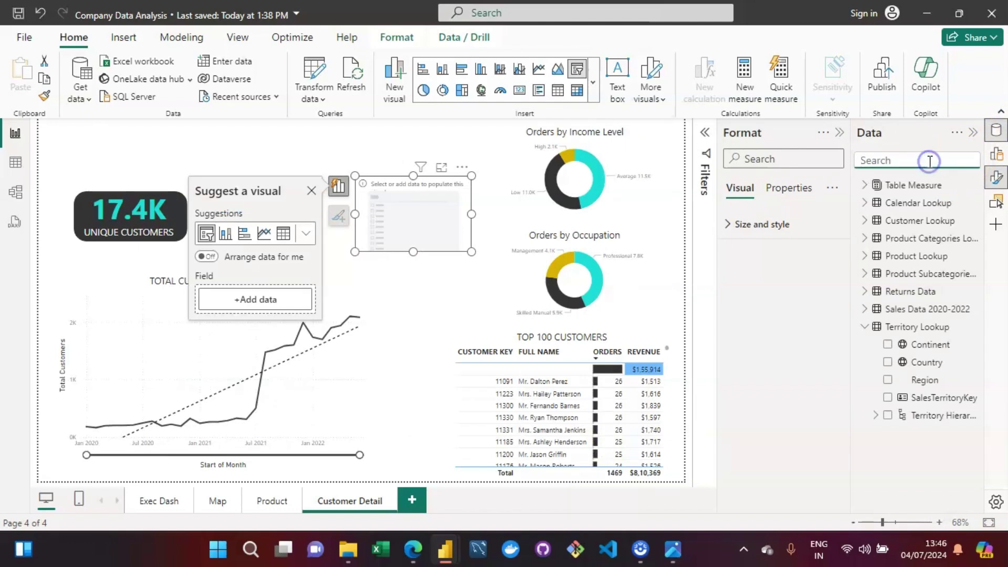
type("ye")
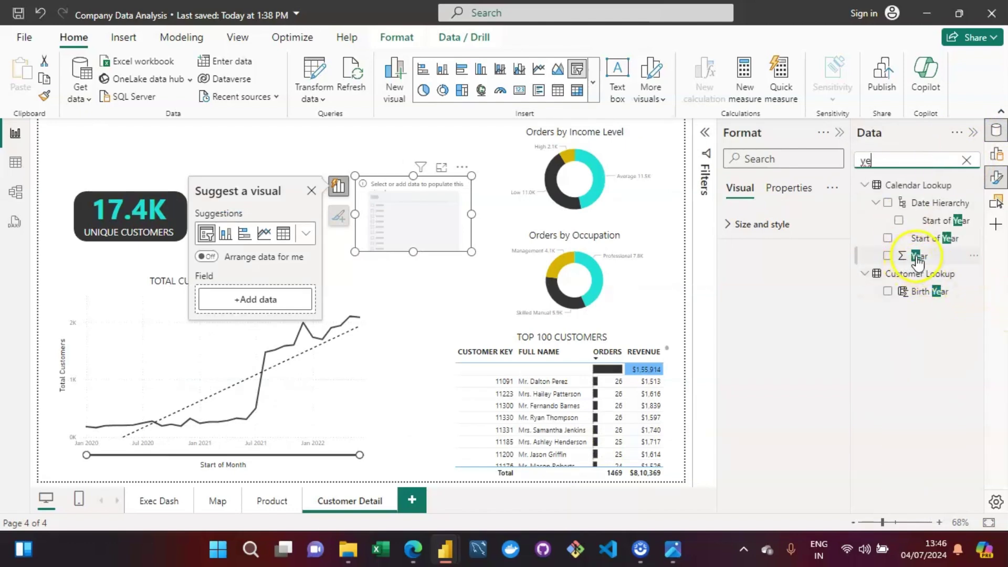
left_click_drag(914, 261, 437, 229)
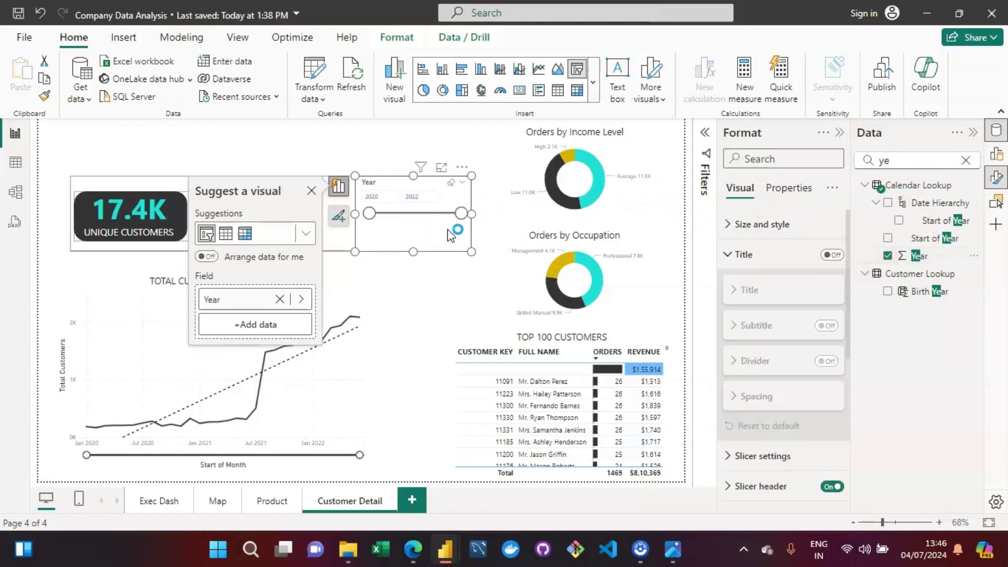
- Set the Year slicer's start to 2021, move the slicer above and beside the revenue per customer card, and dismiss the visual suggestions
left_click(381, 196)
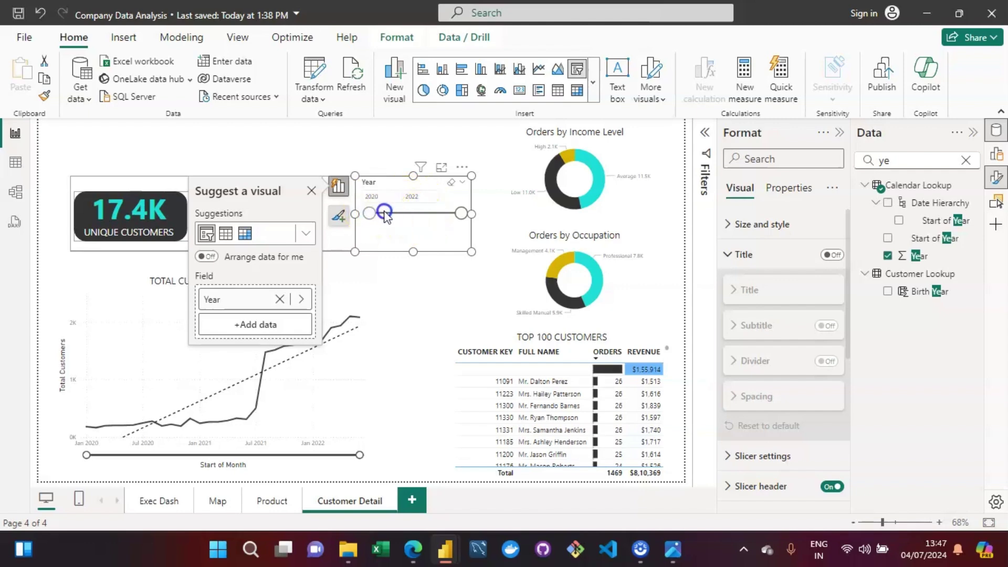
left_click_drag(378, 221, 400, 218)
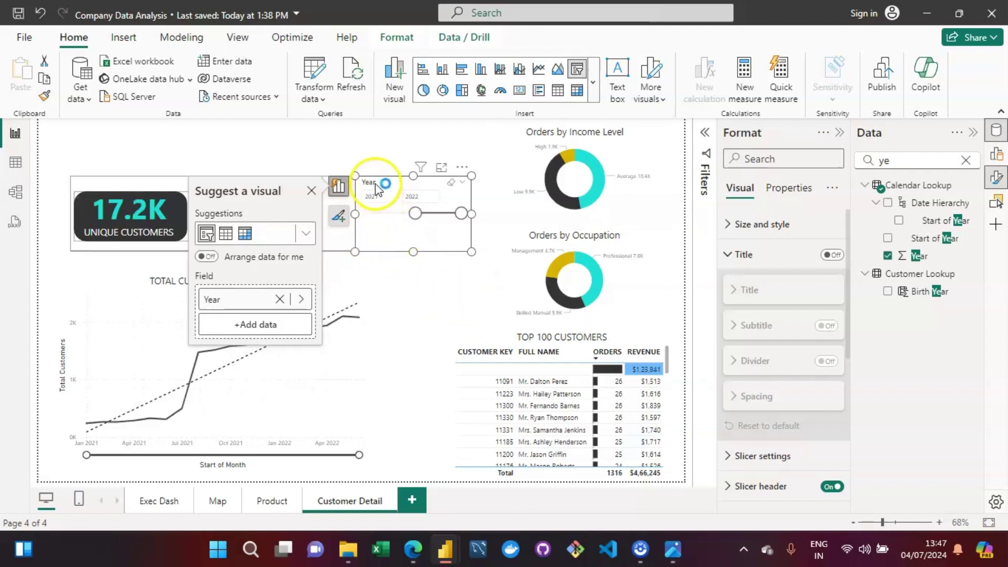
left_click_drag(385, 186, 367, 135)
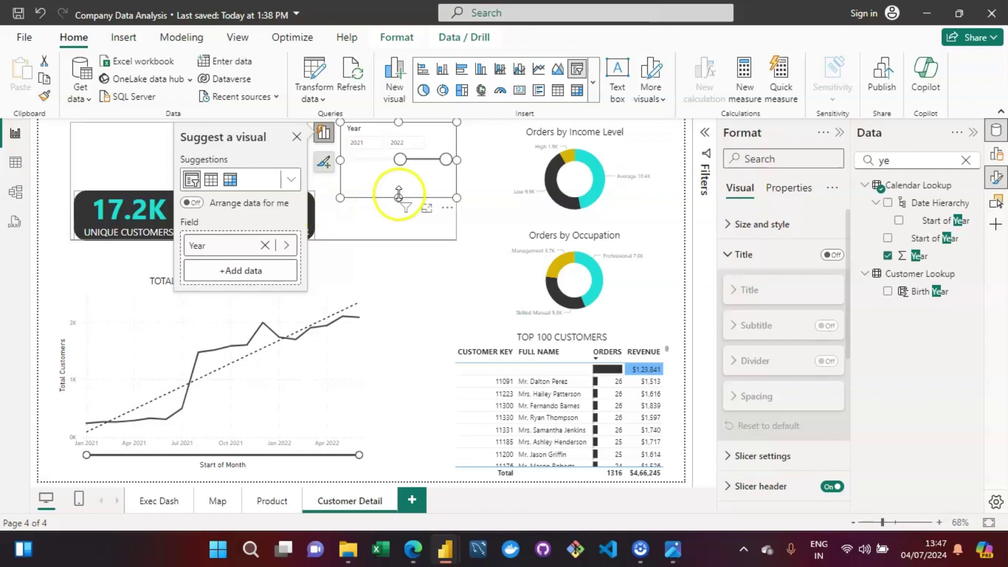
left_click(297, 140)
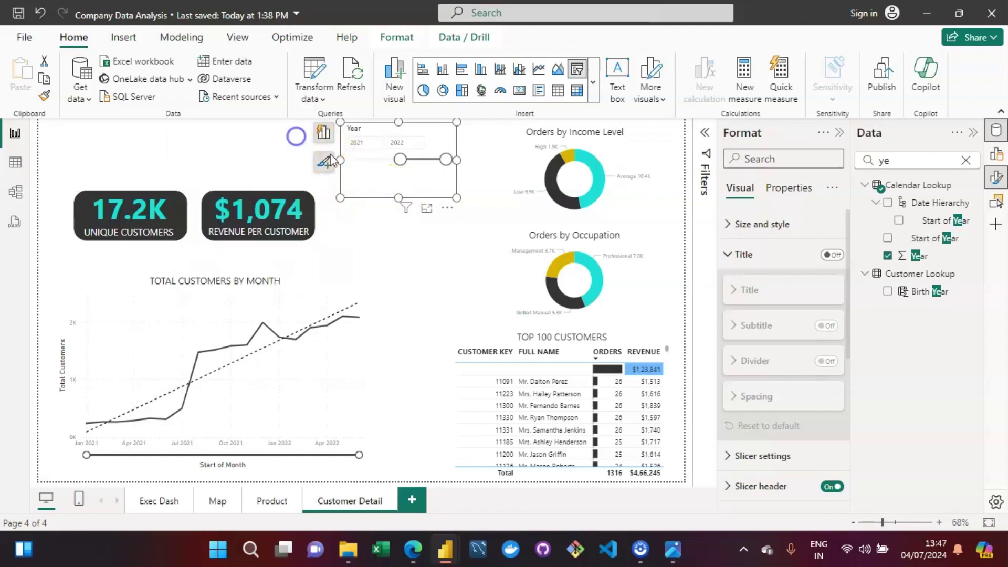
- Reset the Year slicer's start to 2020, try 2021 once more, and restore the 2020 to 2022 range
left_click_drag(400, 160, 355, 160)
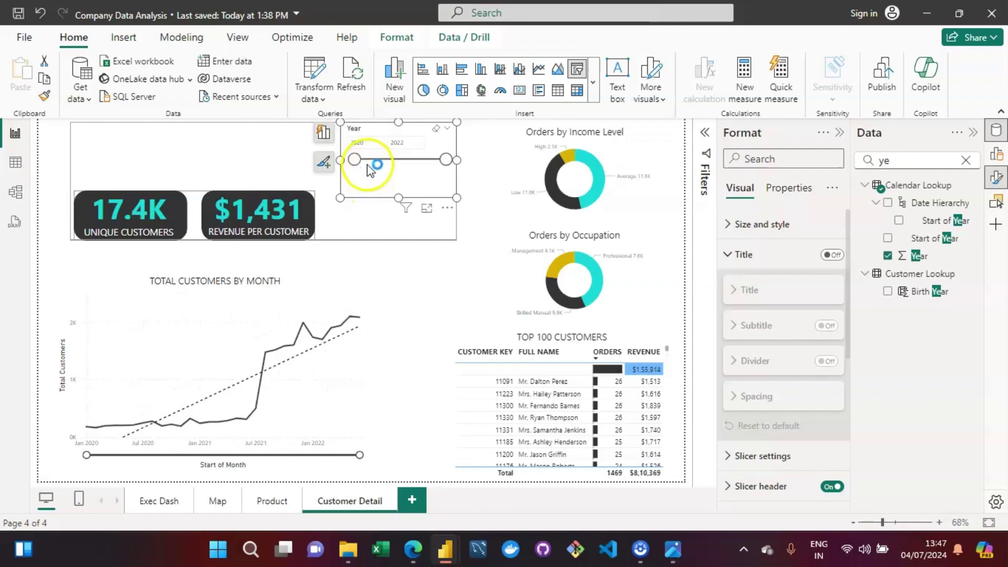
left_click(249, 232)
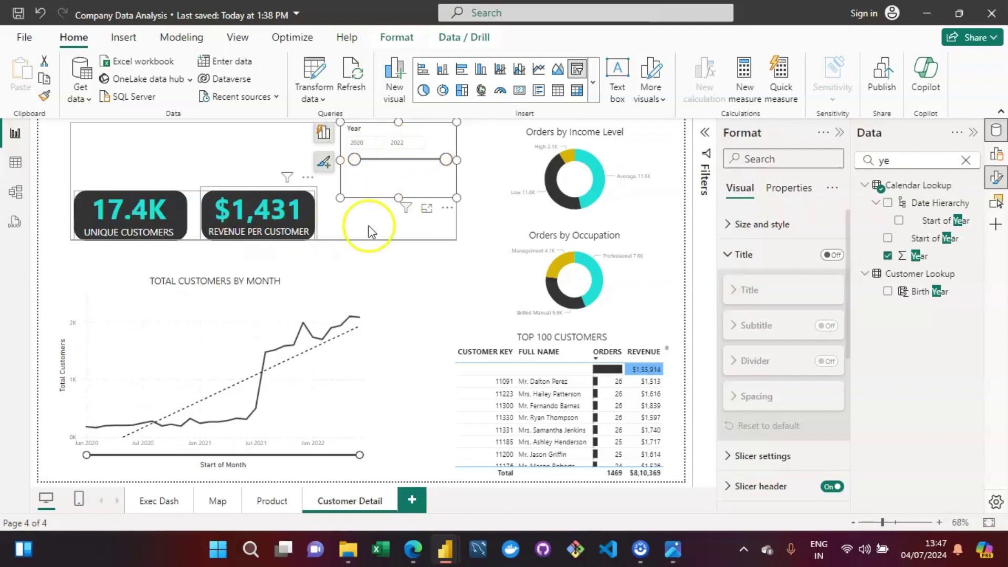
left_click(461, 270)
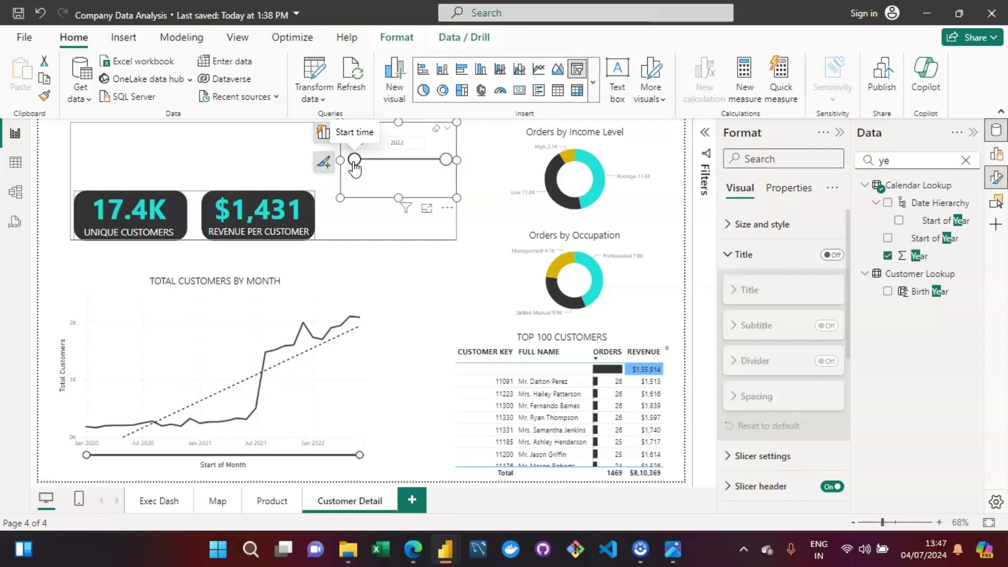
left_click_drag(355, 159, 401, 159)
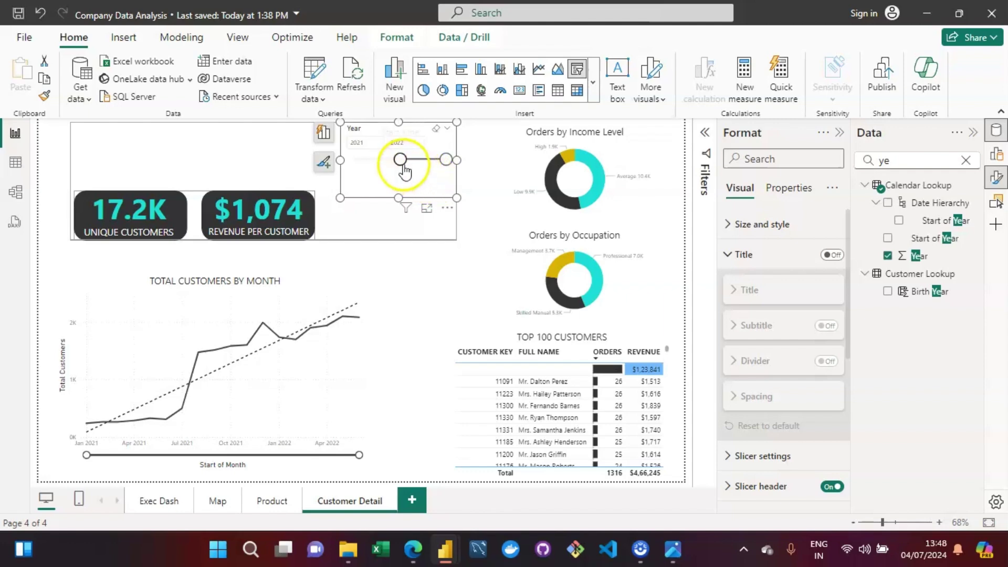
left_click(359, 169)
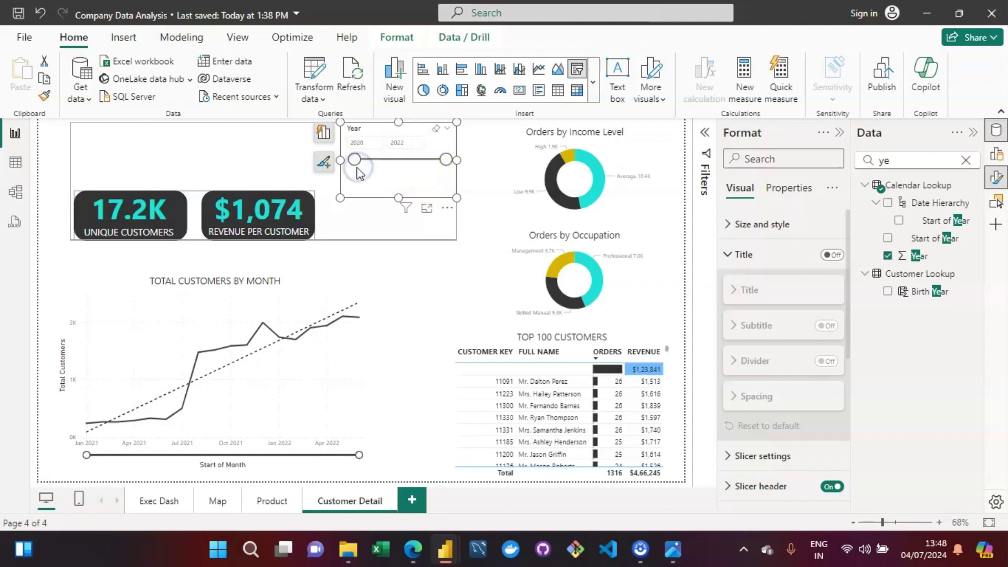
- Consult the Assignment-5-Slicers.png instructions in the image viewer and set the Year slicer's visual-level filter type to Basic filtering
mouse_move(675, 561)
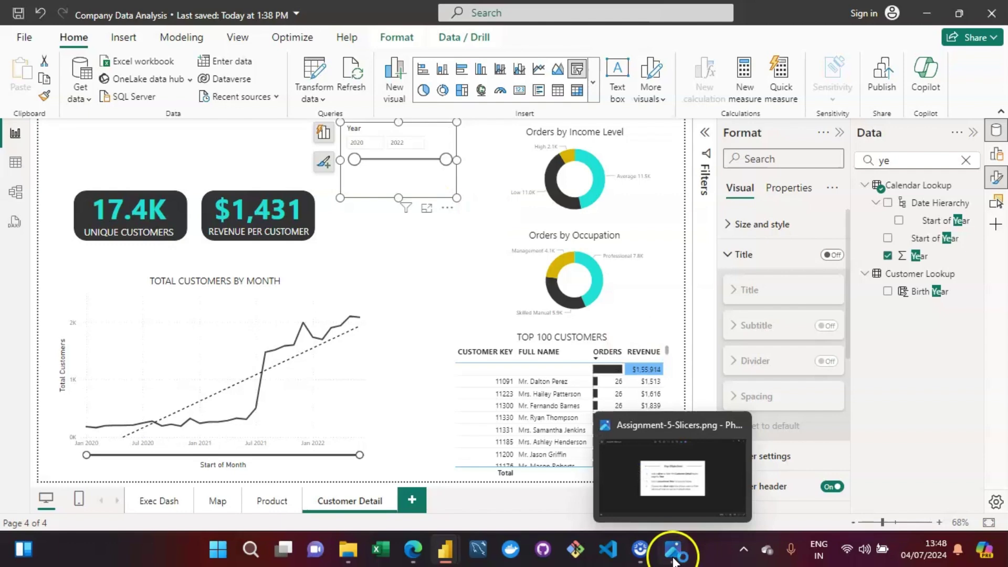
left_click(666, 468)
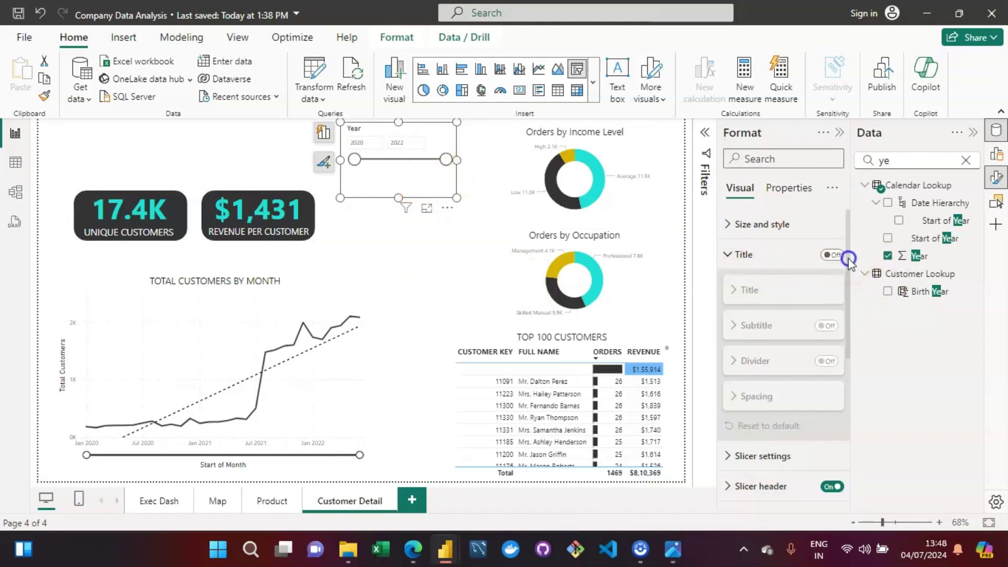
scroll(848, 261, "down", 1)
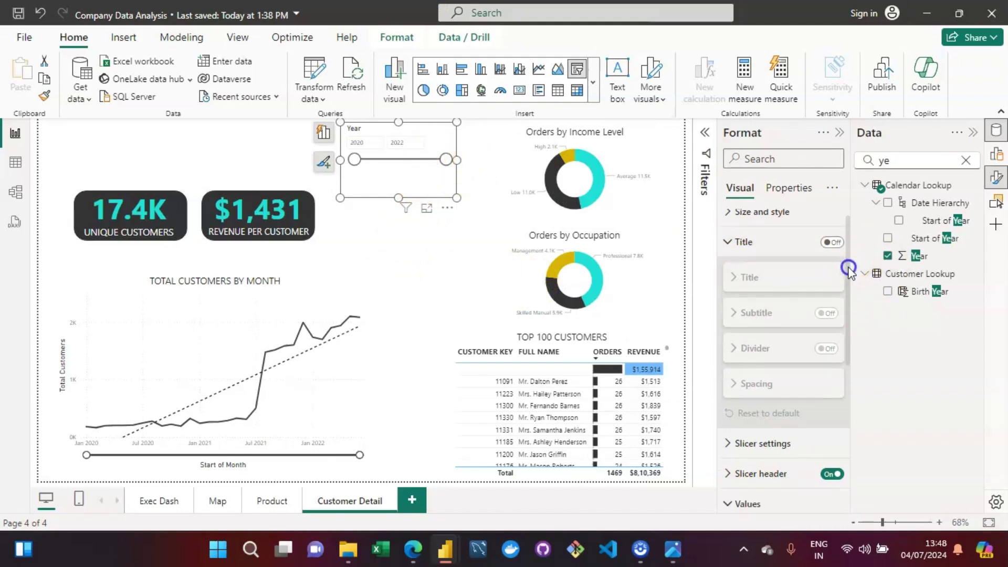
left_click(706, 136)
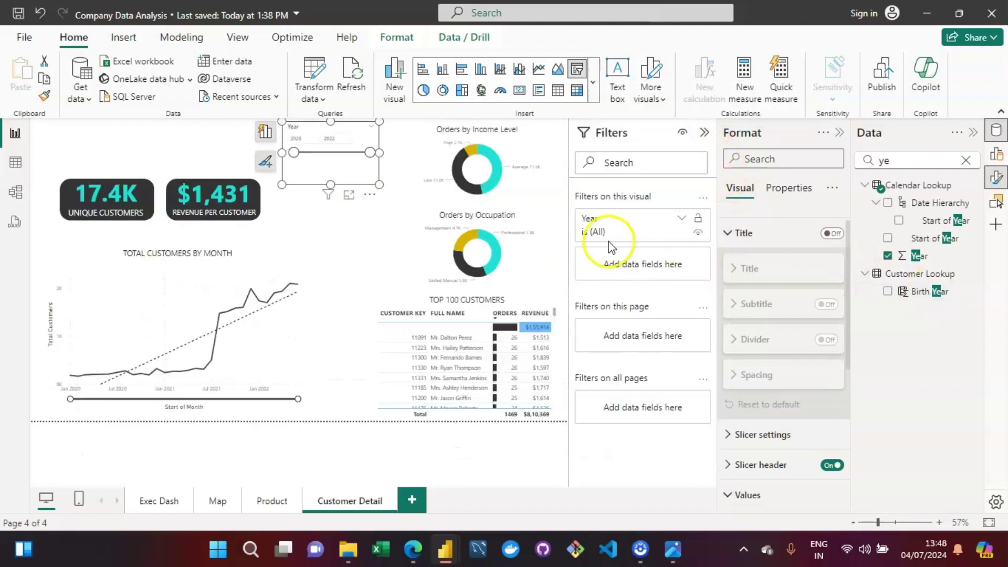
left_click(683, 219)
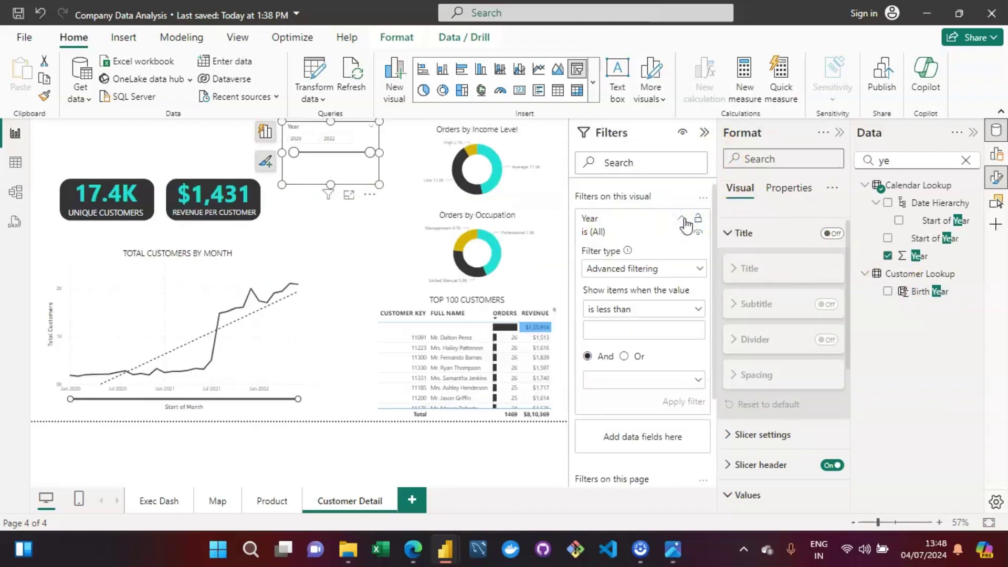
left_click(697, 269)
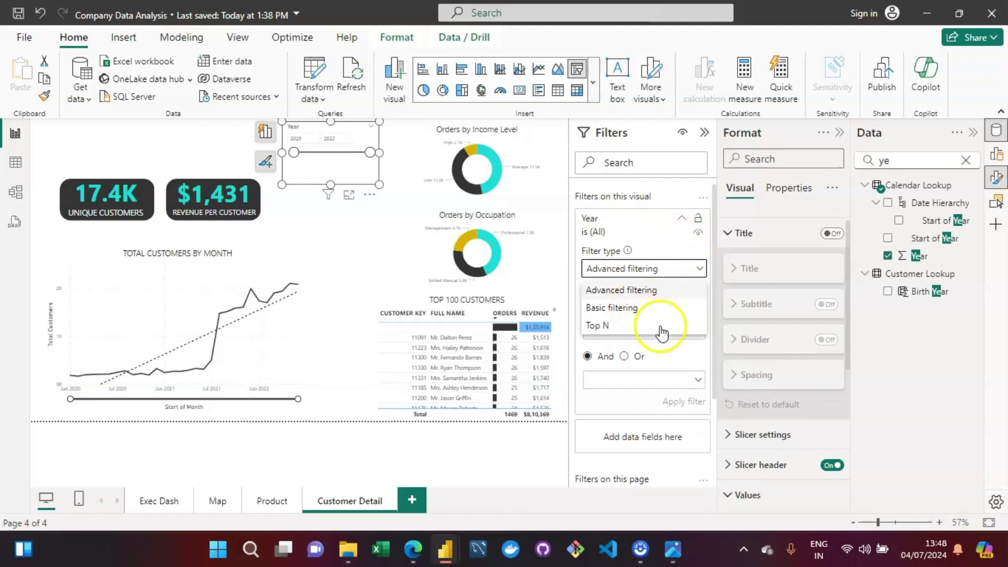
left_click(638, 311)
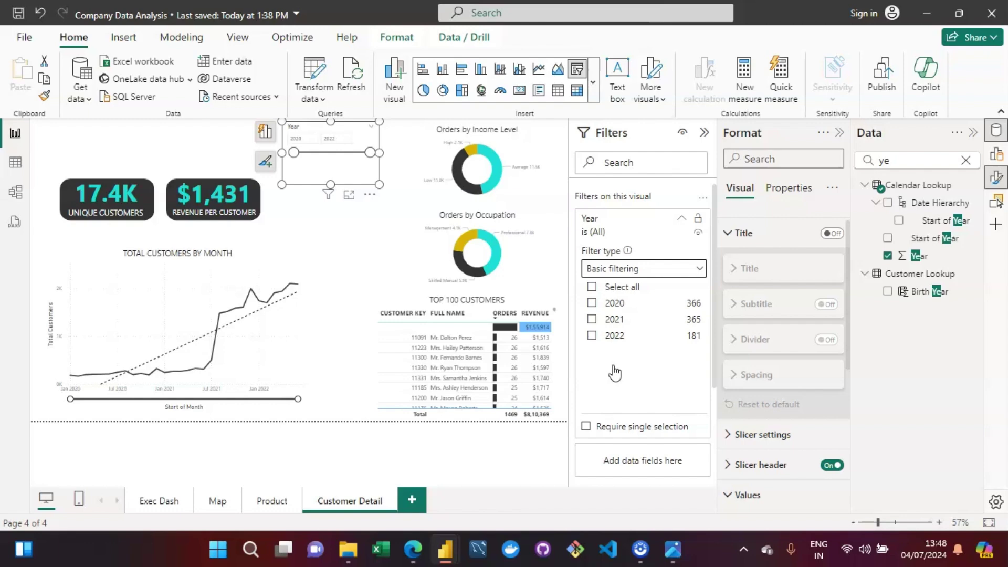
- Change the Year slicer's style to Dropdown in its slicer settings
mouse_move(681, 562)
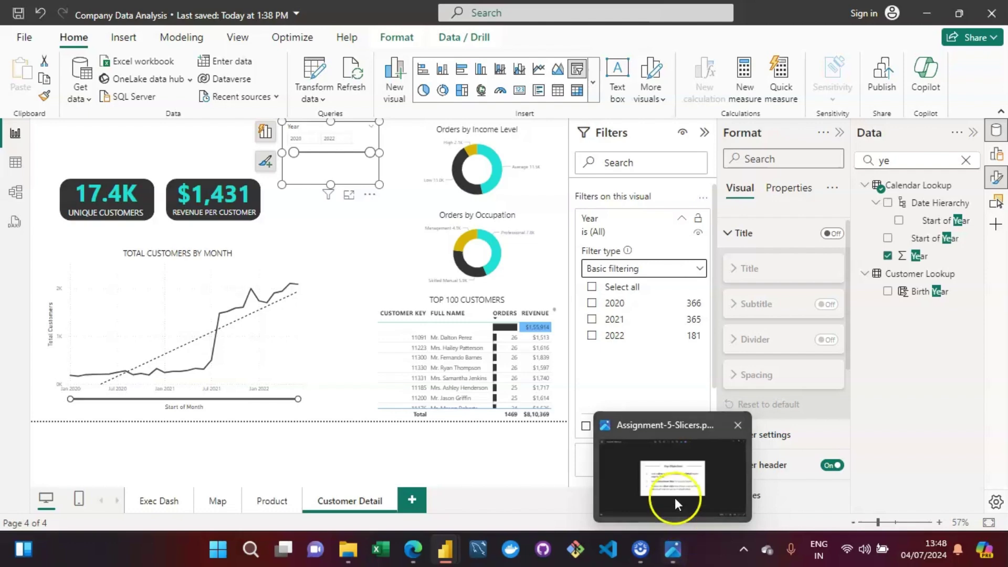
mouse_move(673, 487)
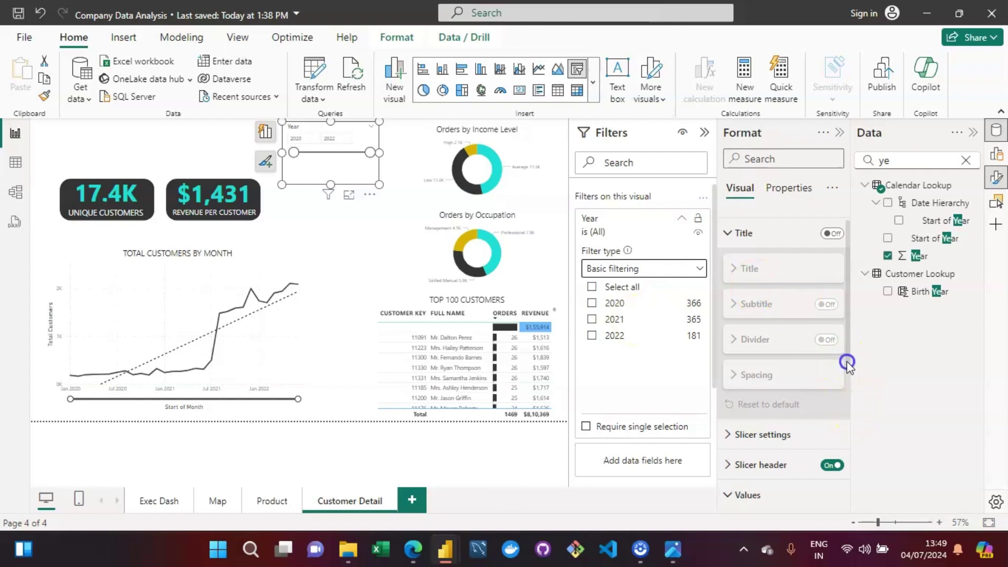
scroll(847, 363, "down", 1)
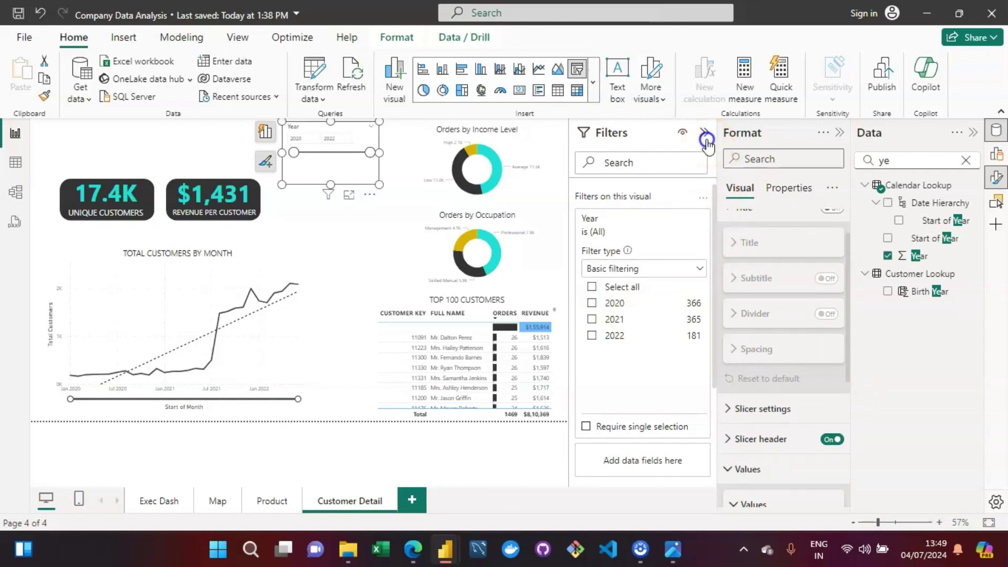
left_click(736, 414)
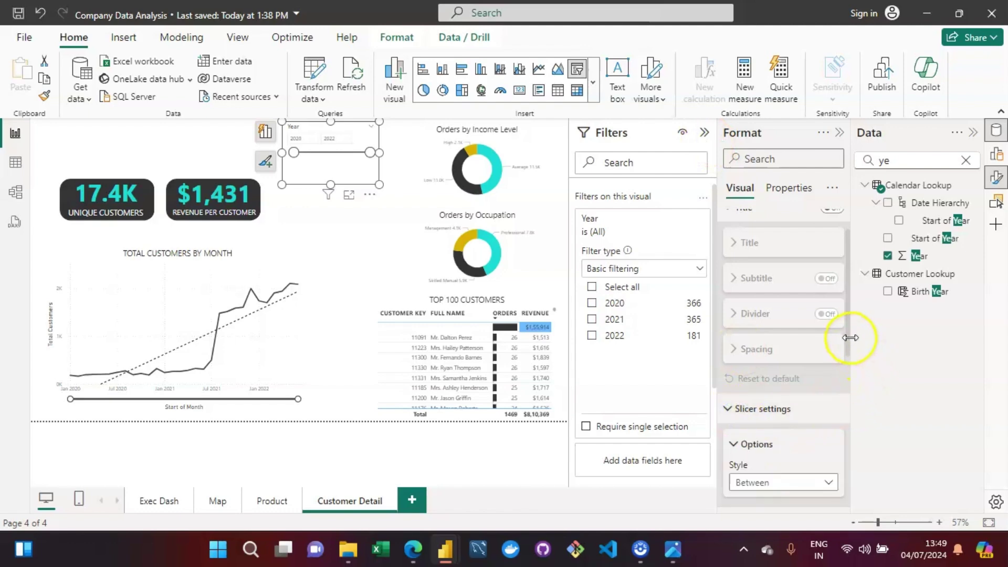
left_click_drag(851, 342, 856, 386)
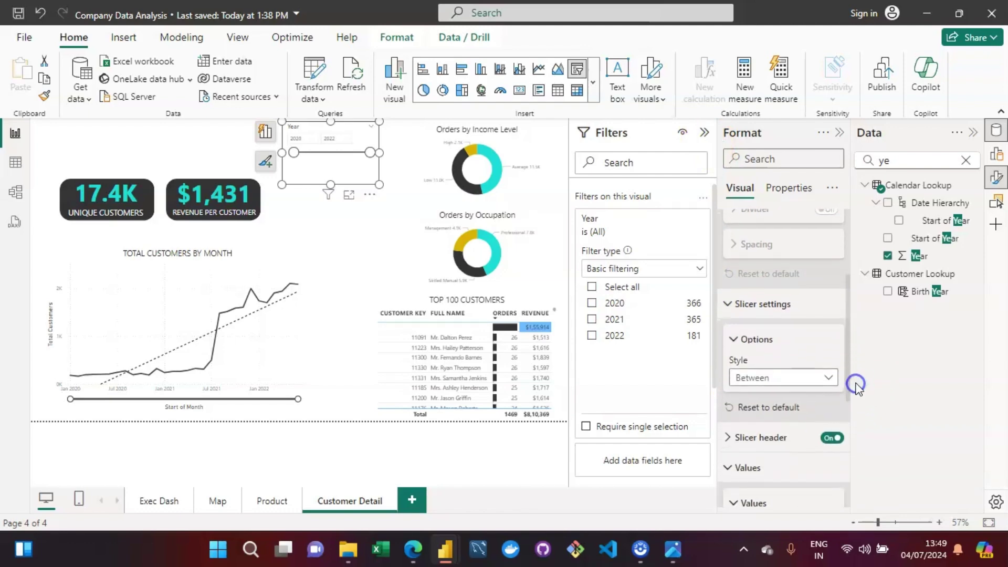
left_click(808, 385)
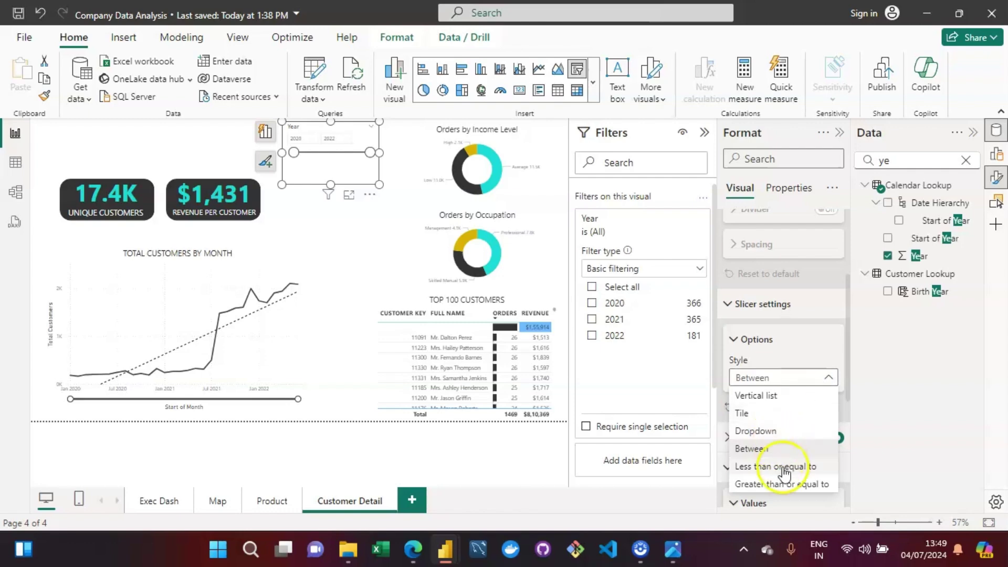
left_click(756, 433)
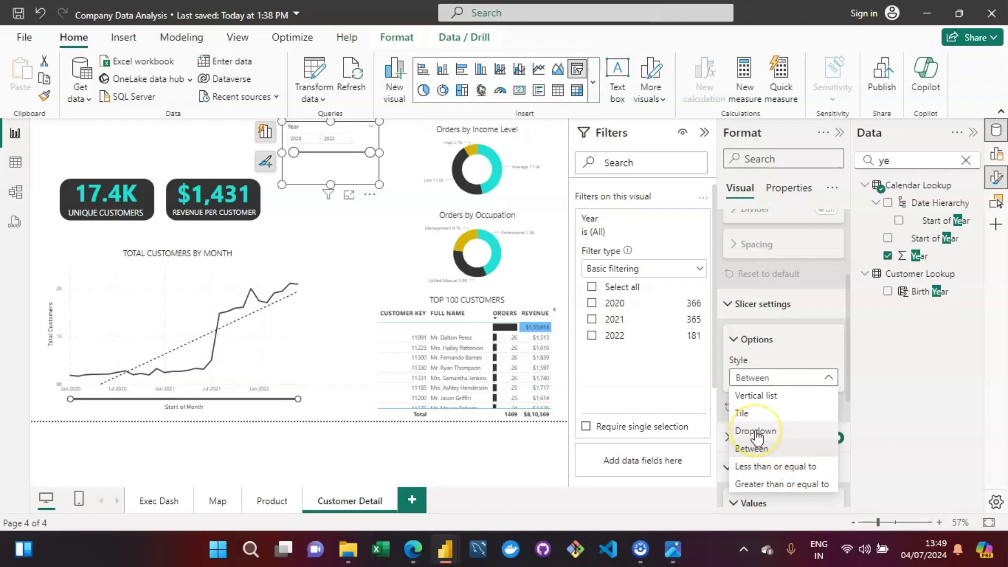
- Change the Year slicer's style to Tile and resize it into a single row of year tiles above the two cards
left_click(749, 416)
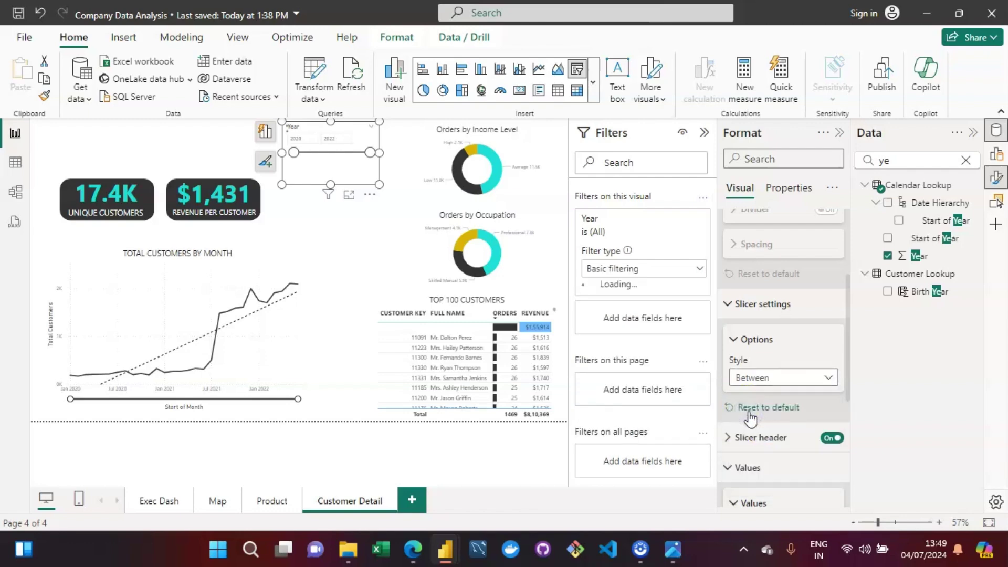
left_click(403, 158)
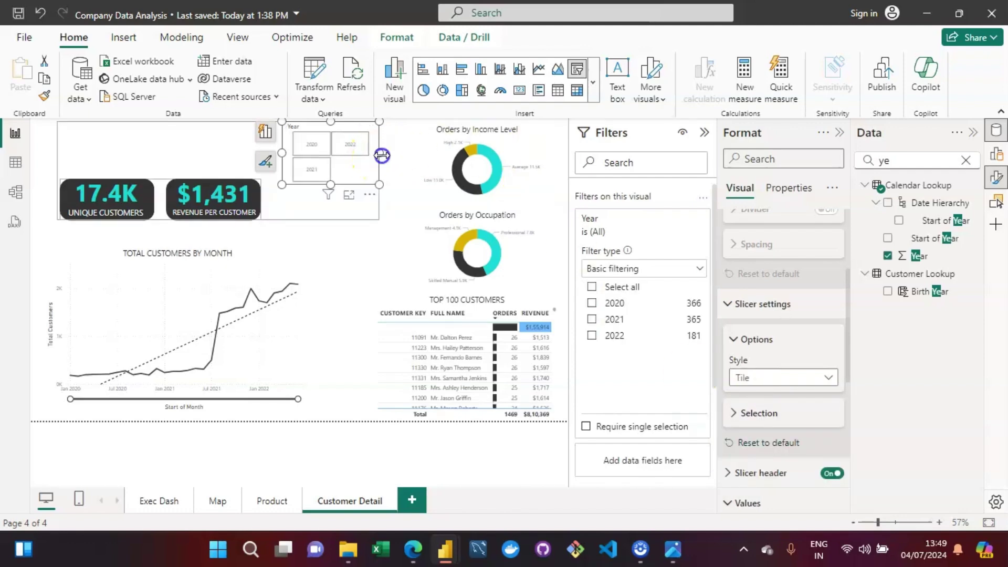
mouse_move(382, 155)
left_mouse_down()
mouse_move(444, 157)
mouse_move(375, 154)
left_mouse_up()
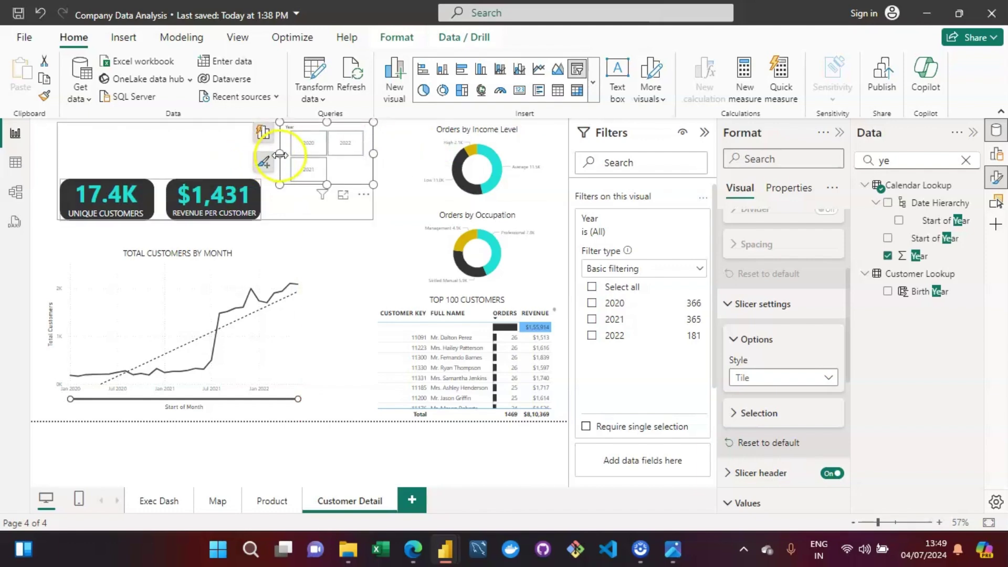
left_click_drag(280, 155, 172, 158)
left_click_drag(112, 160, 35, 152)
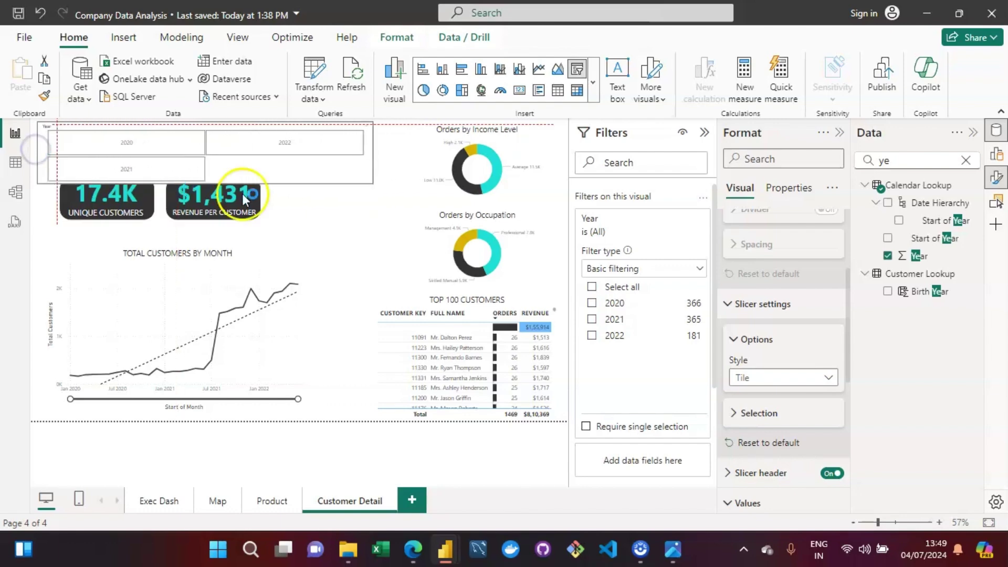
left_click(336, 190)
left_click_drag(374, 153, 573, 154)
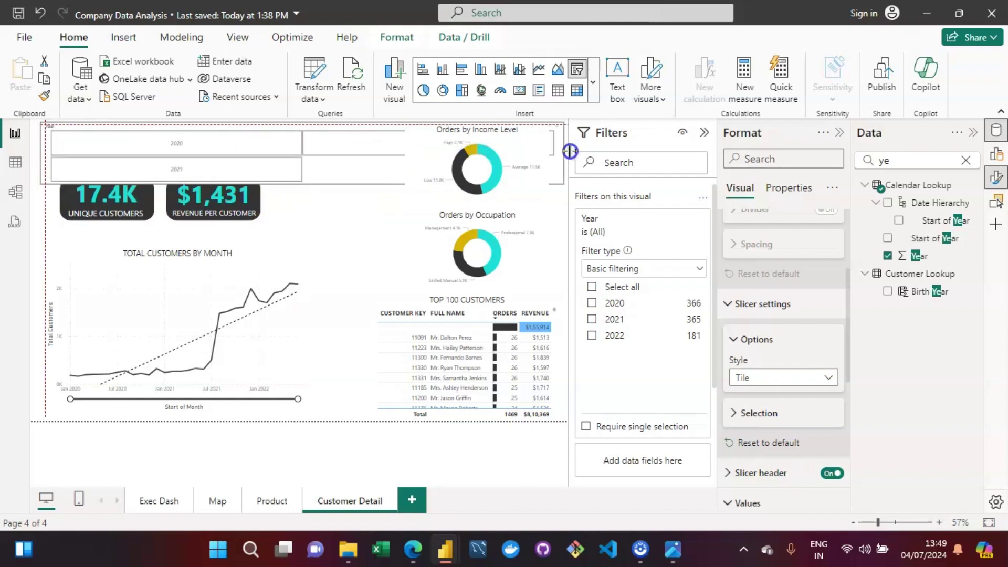
left_click_drag(302, 184, 301, 159)
left_click_drag(563, 132, 333, 141)
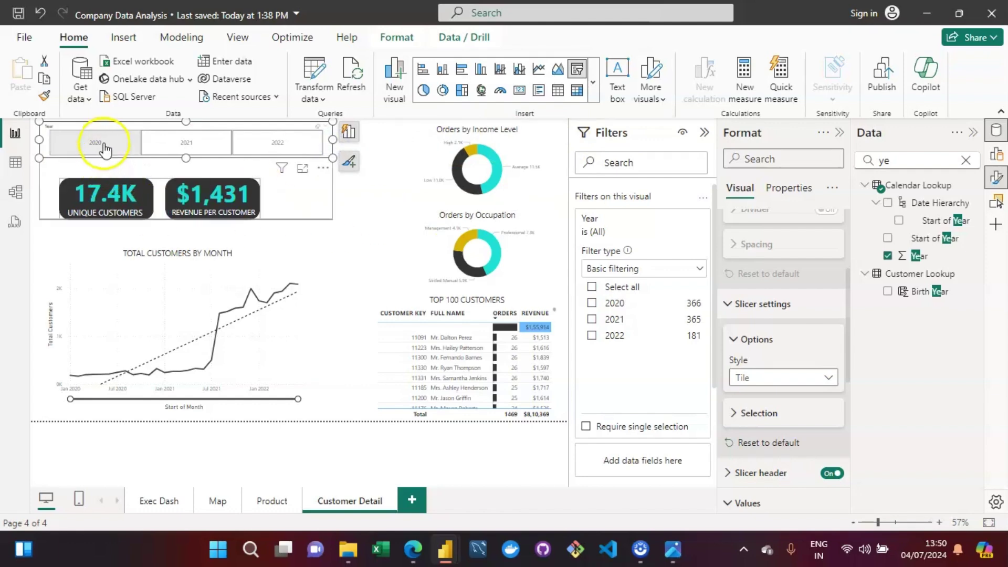
- Try the slicer's tiles by selecting 2021 and adding 2022 and 2020 to the selection
left_click(210, 144)
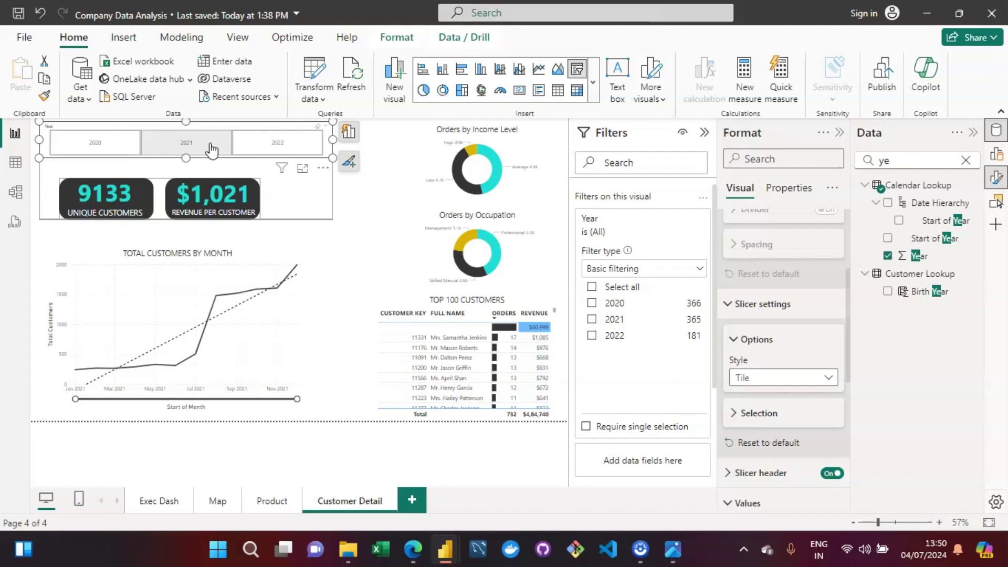
left_click(212, 150)
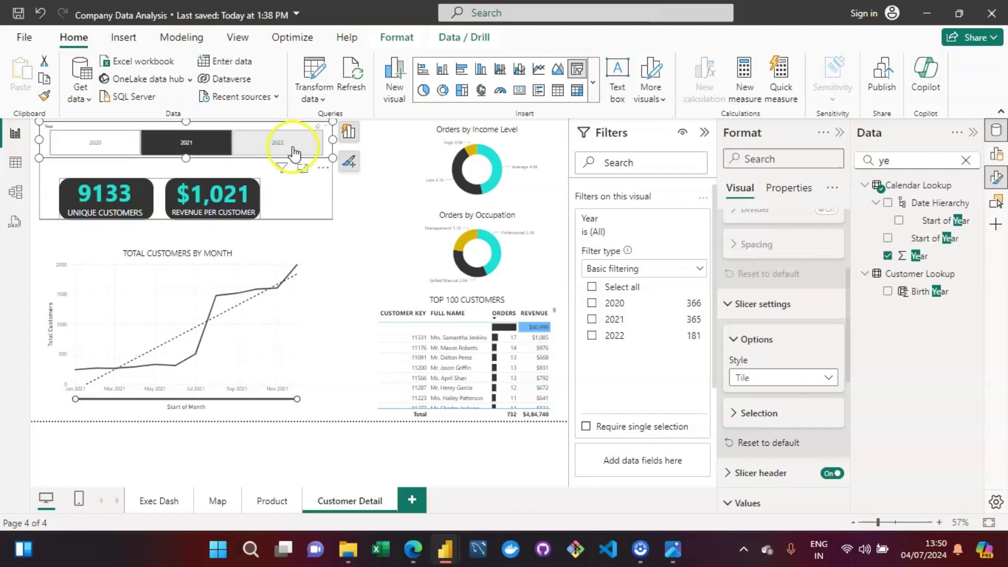
left_click(293, 148, "ctrl")
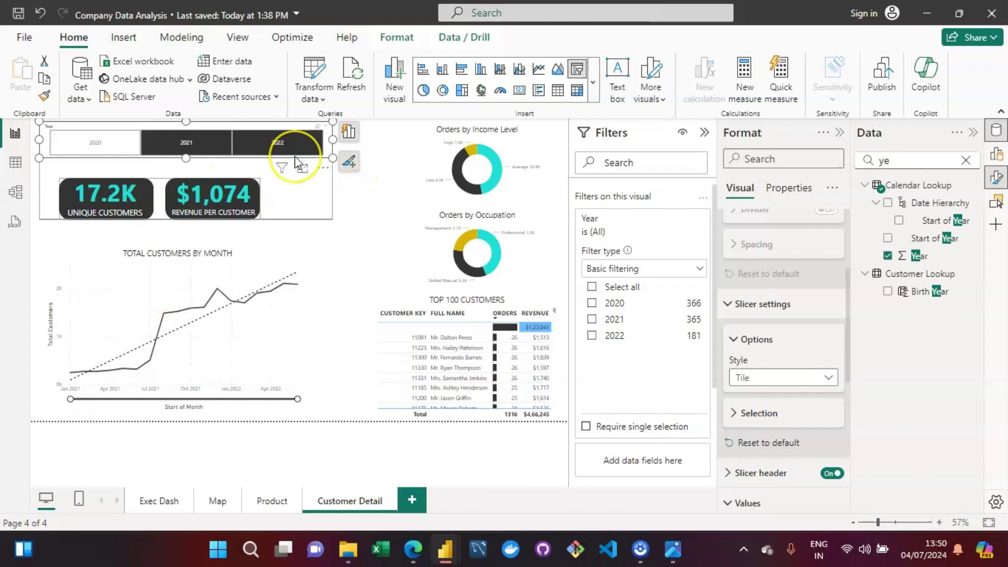
left_click(100, 145)
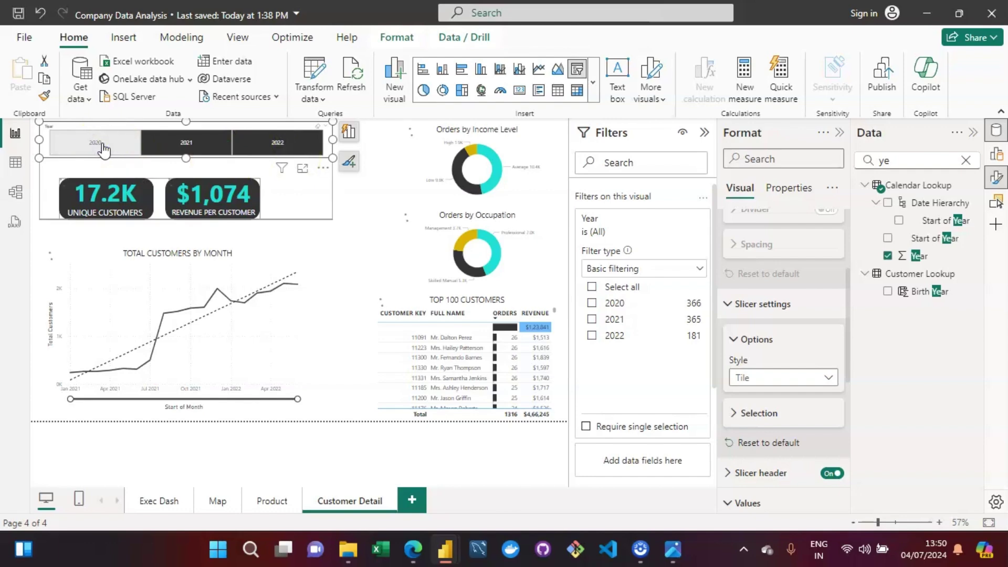
left_click(493, 241)
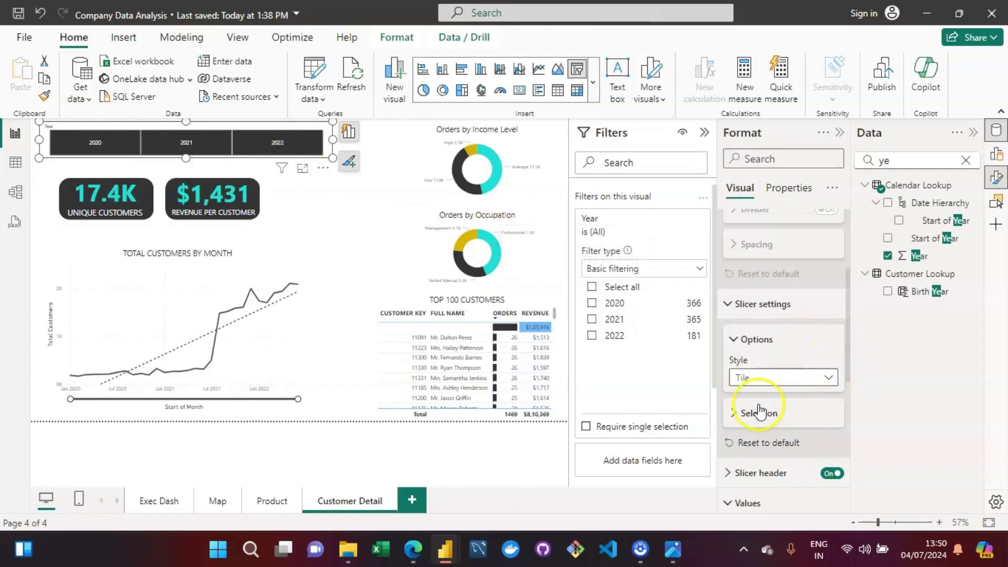
- Enable the "Select all" option in the Year slicer's selection settings
left_click(736, 413)
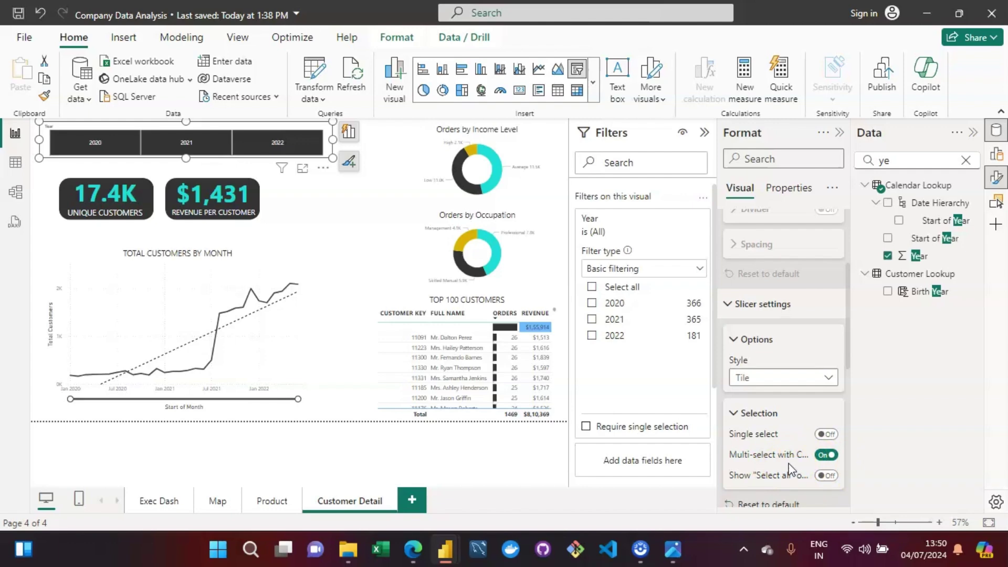
left_click(827, 476)
left_click(823, 478)
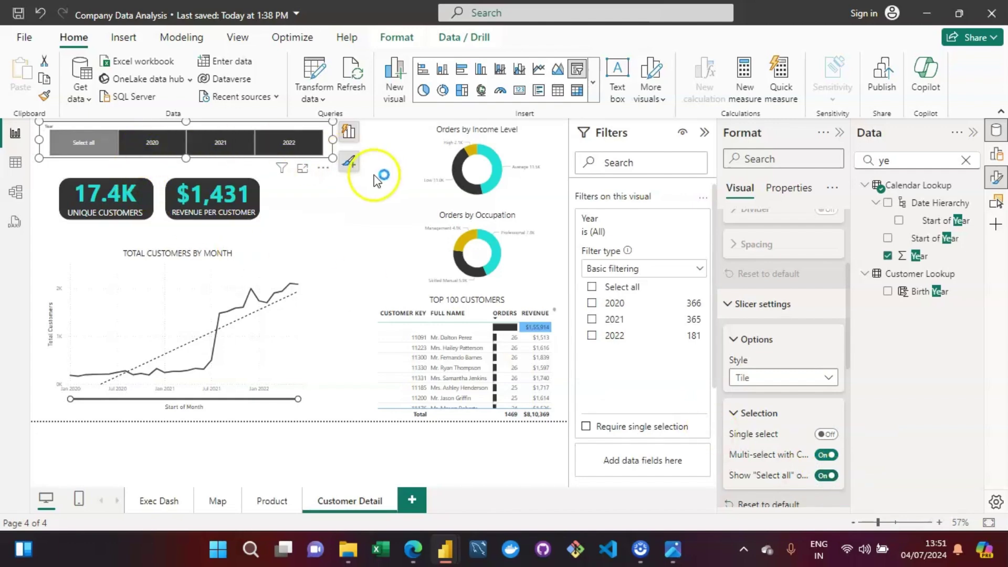
- Clear the year selection, try the Select all tile on and off, and reselect the slicer
left_click(295, 152)
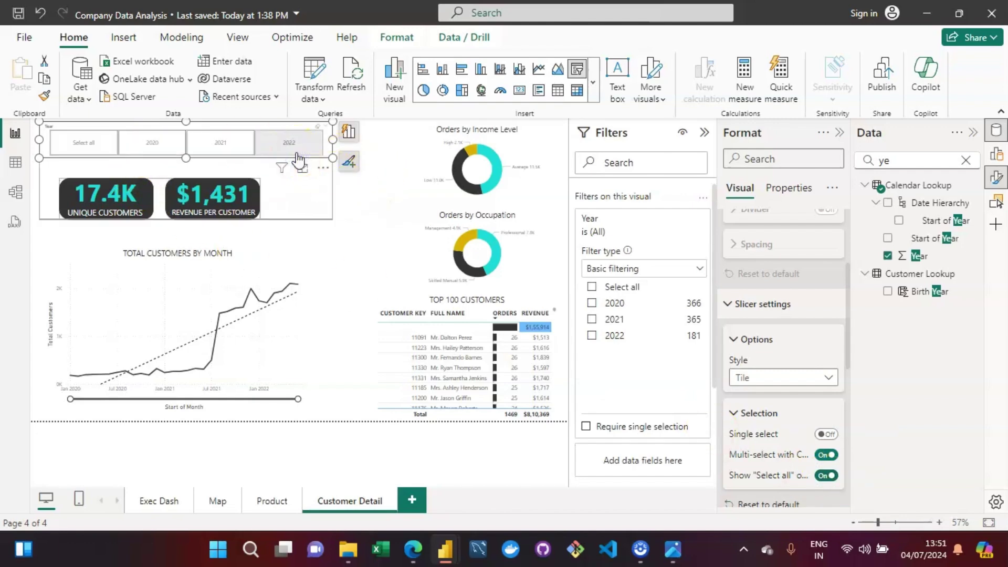
left_click(391, 209)
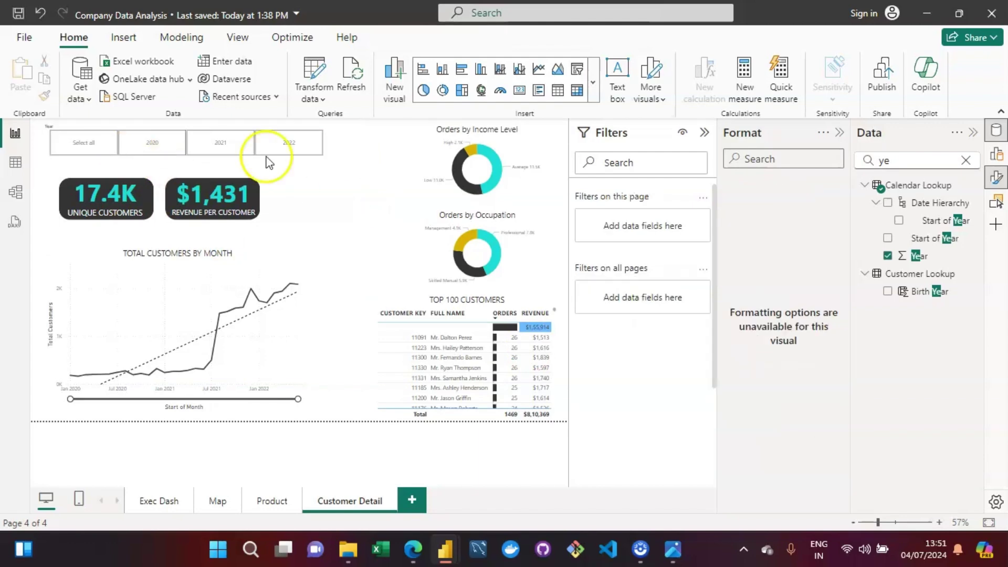
left_click(90, 143)
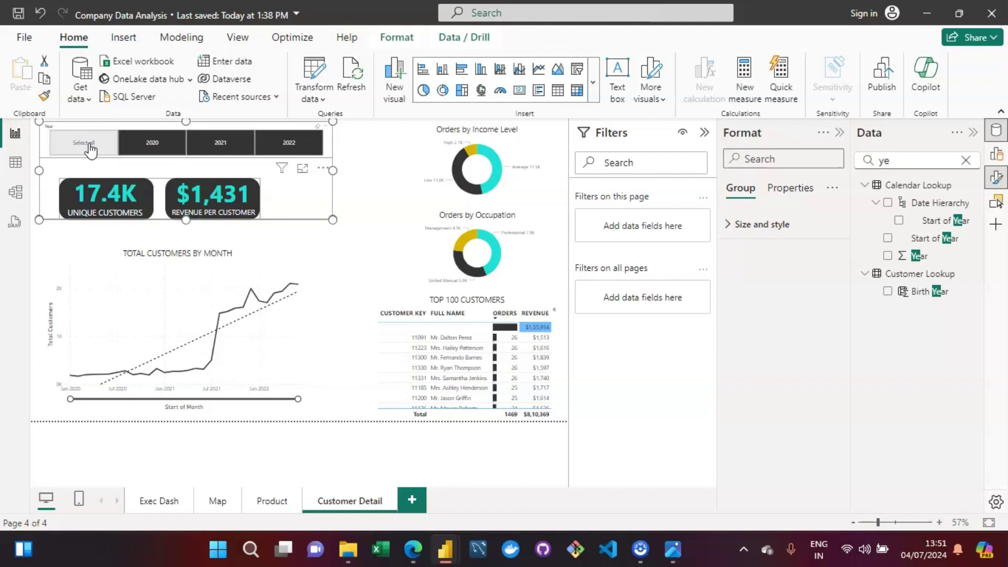
left_click(99, 145)
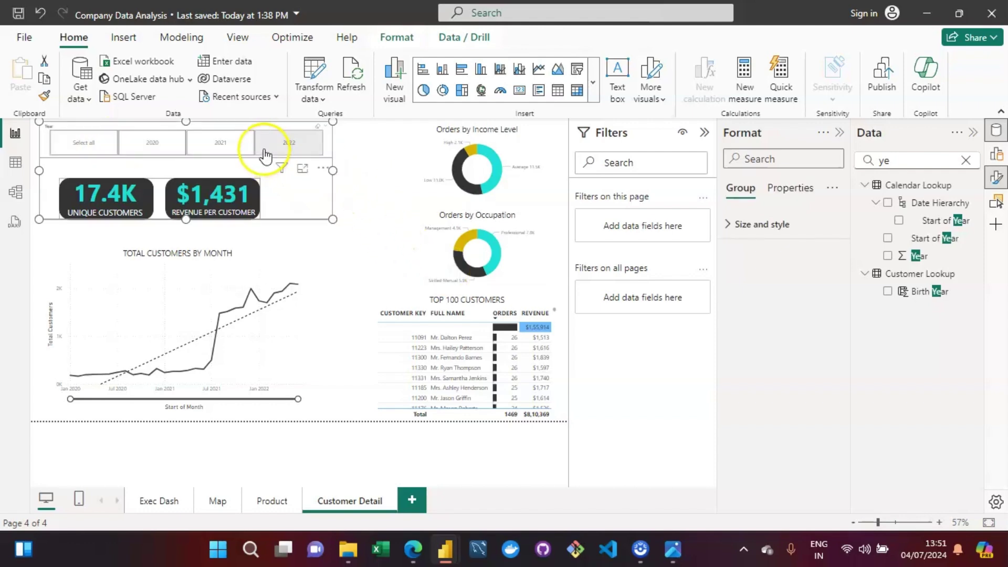
left_click(330, 141)
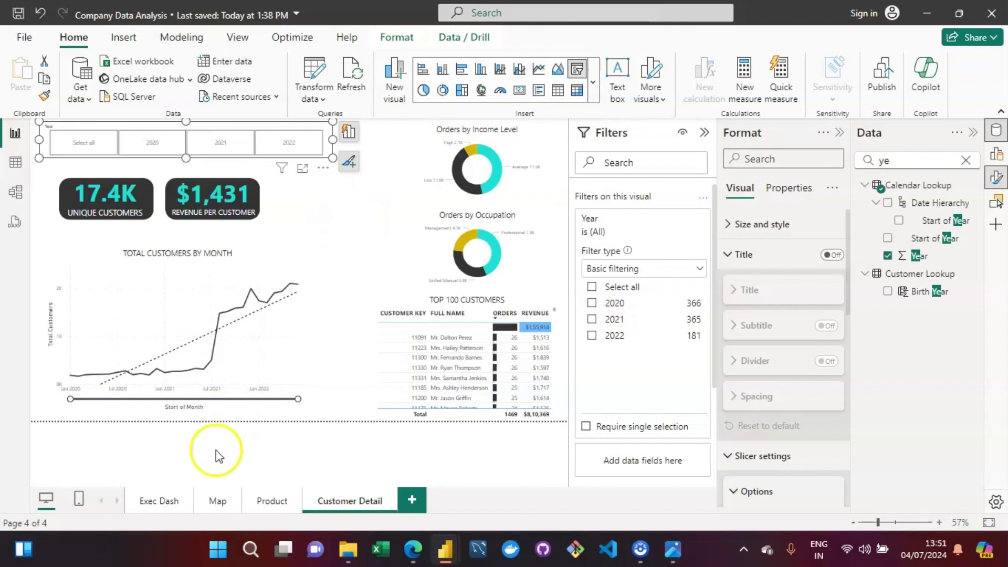
- Copy the continent slicer from the Map page and return to the Customer Detail page
left_click(159, 502)
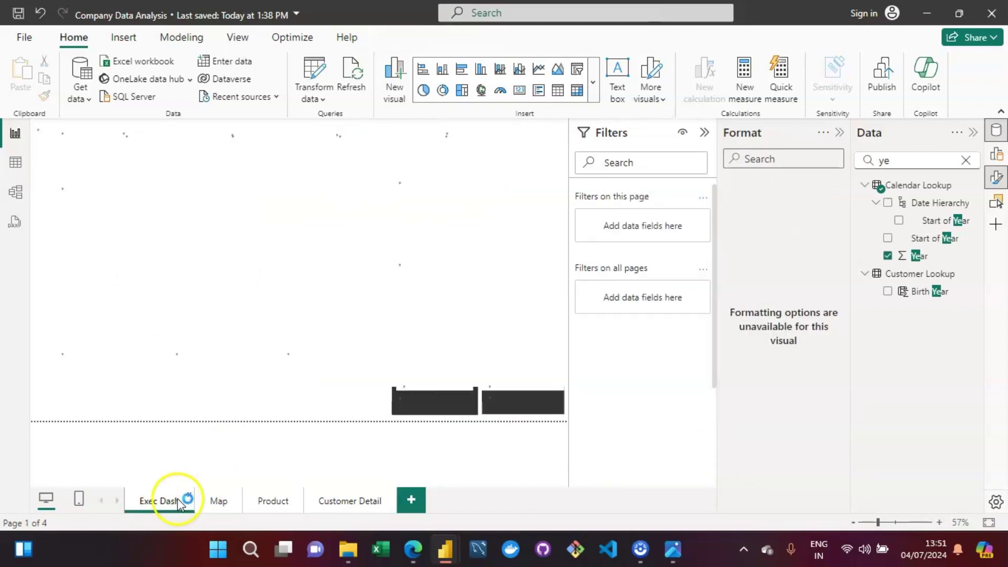
left_click(221, 505)
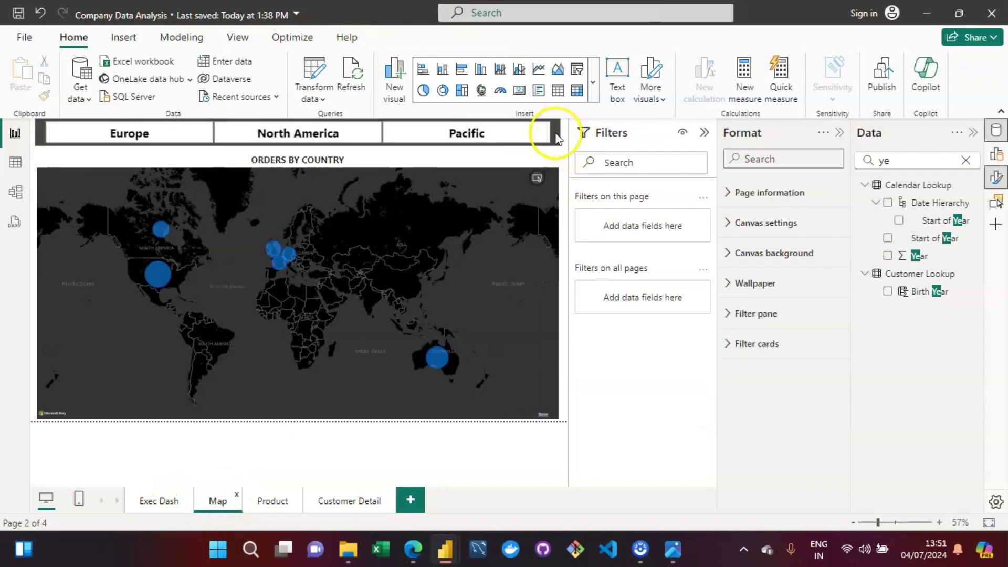
left_click(556, 138)
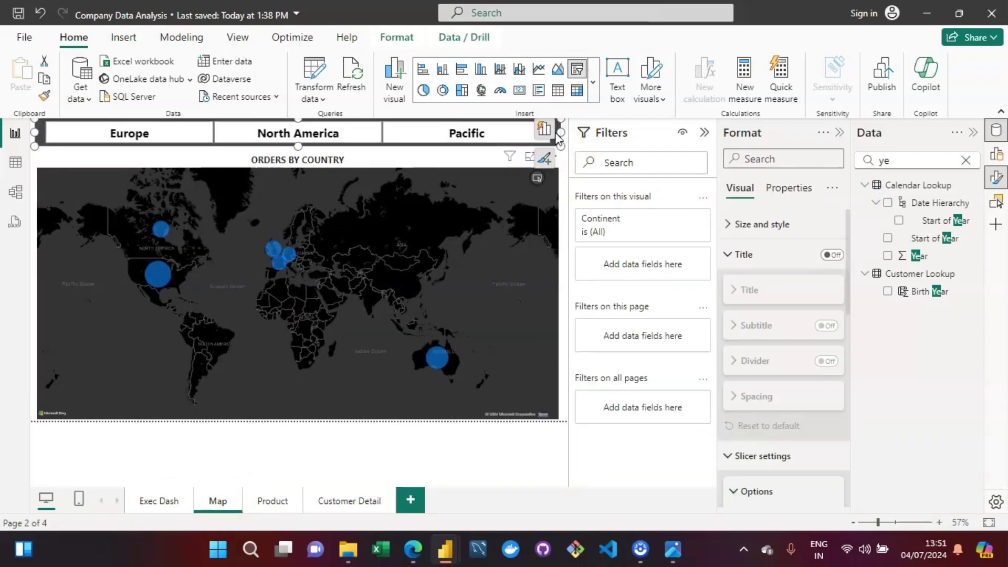
left_click(348, 501)
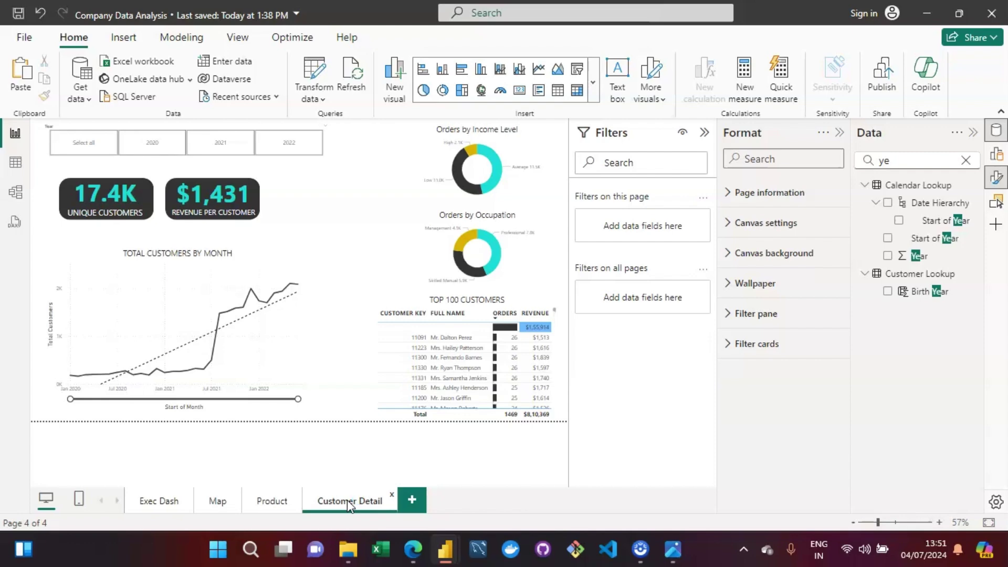
- Delete the existing Year slicer from the Customer Detail page
left_click(330, 139)
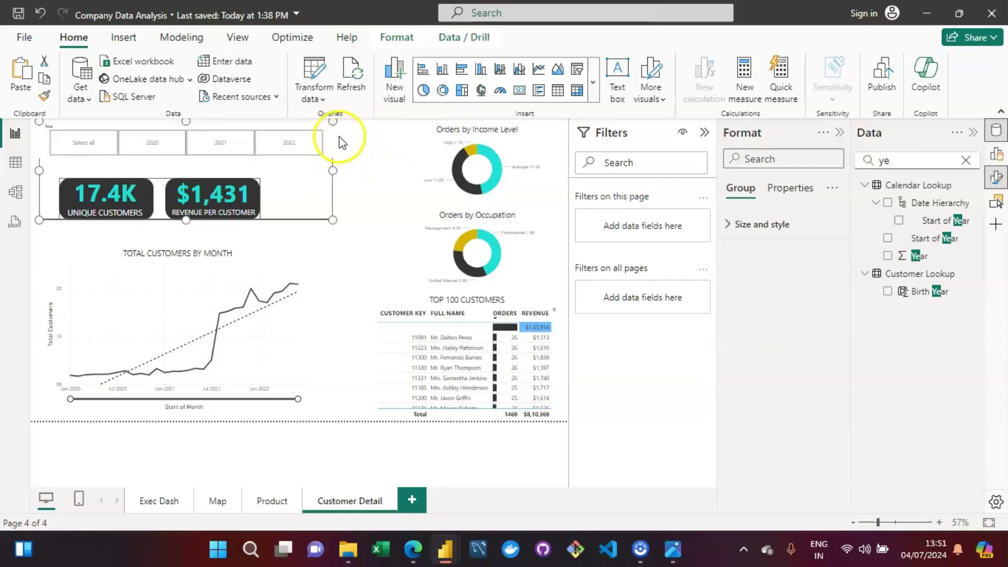
left_click(321, 133)
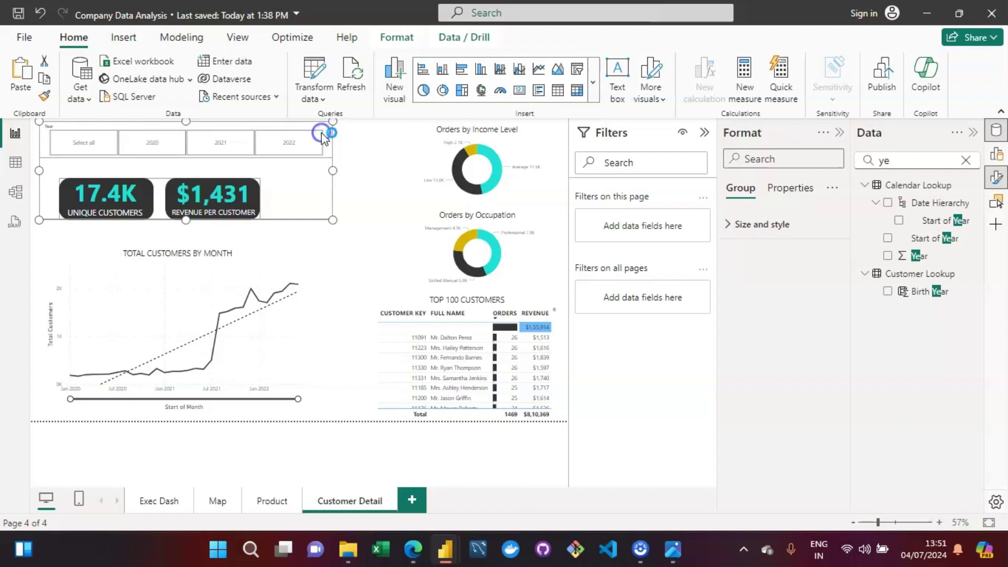
left_click(342, 137)
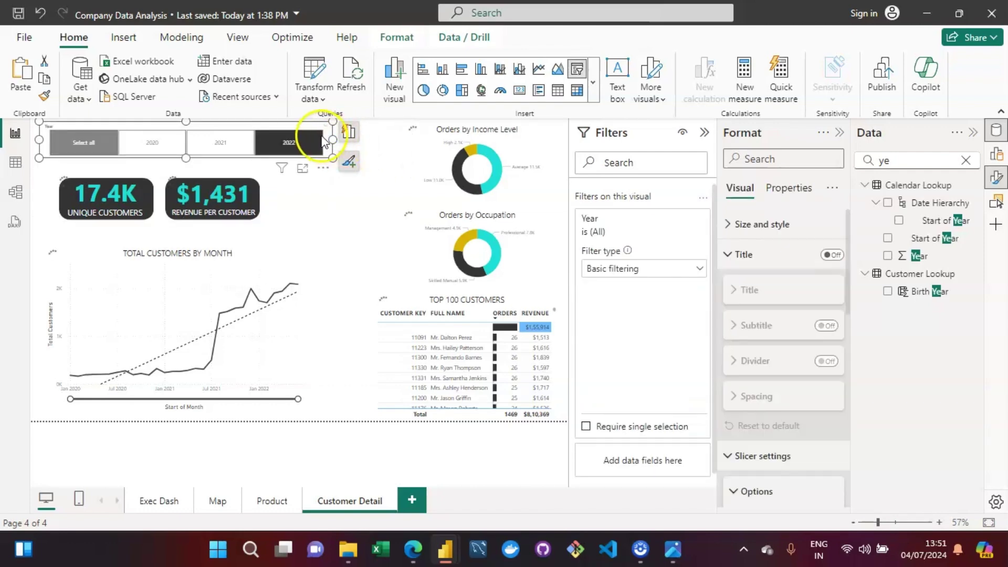
key("Delete")
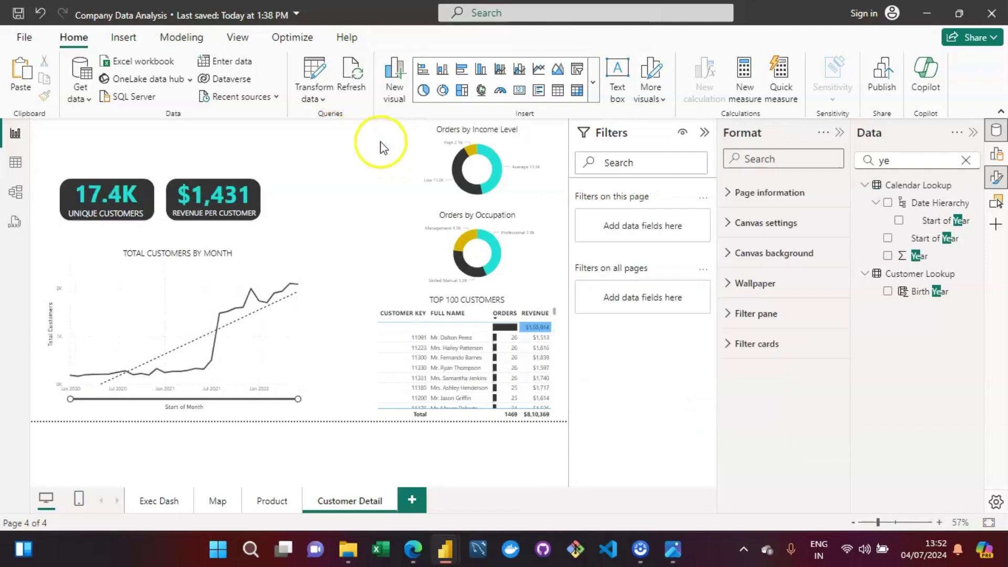
- Paste the copied continent slicer onto the Customer Detail page without syncing it to the original
left_click(382, 143)
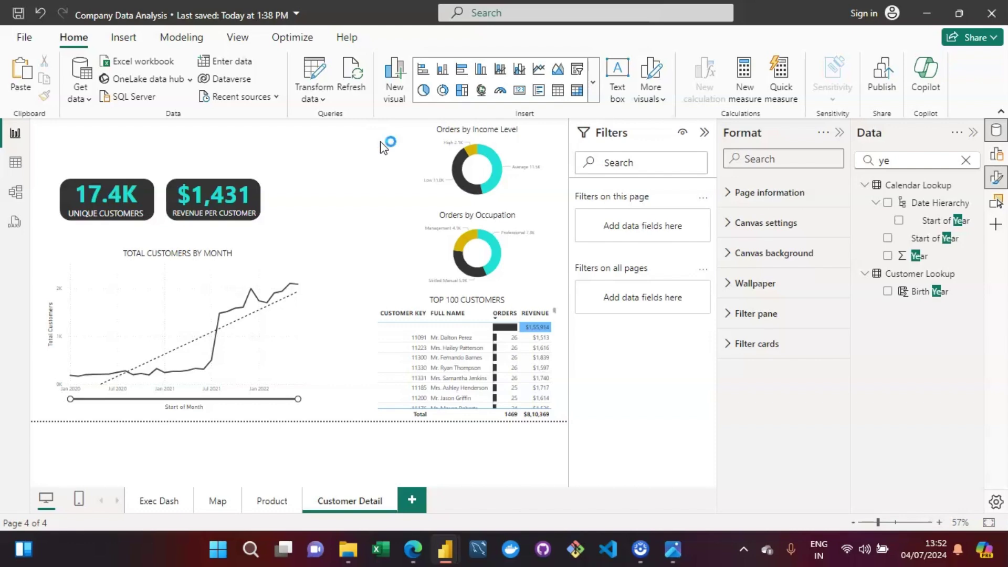
key("ctrl+z")
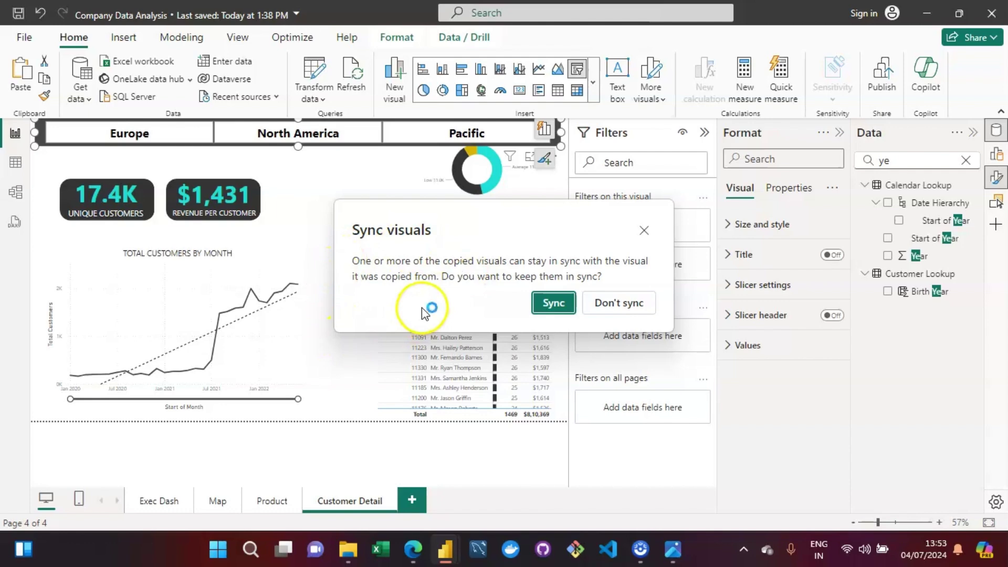
left_click(645, 310)
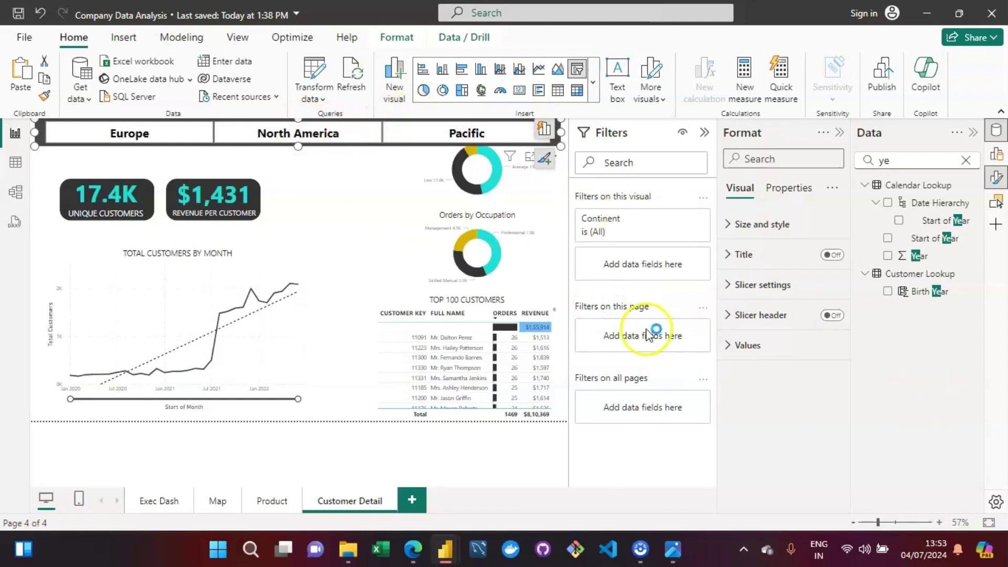
- Replace the pasted slicer's Continent field with Year from the Calendar Lookup table and dismiss the visual suggestions
left_click(544, 129)
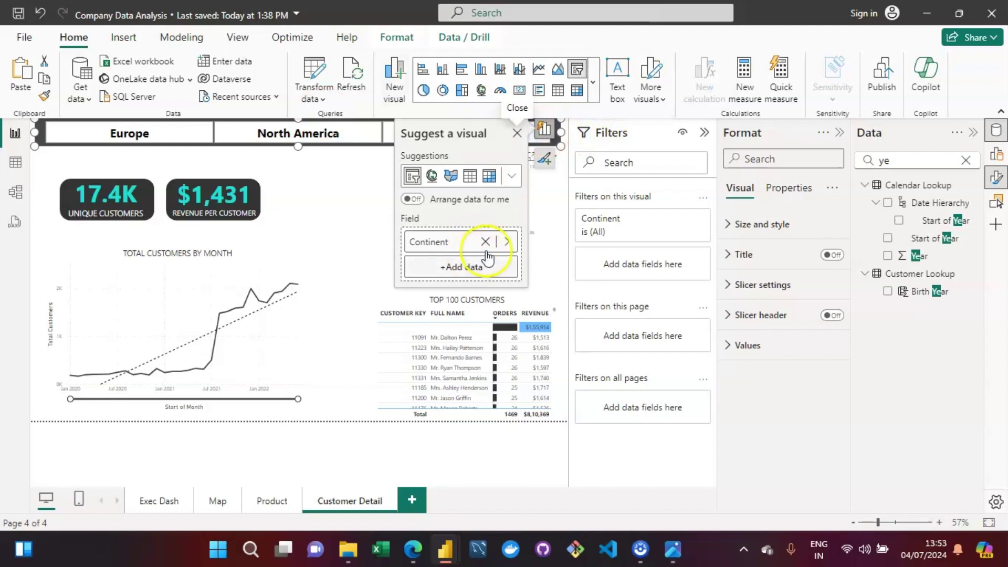
left_click(485, 242)
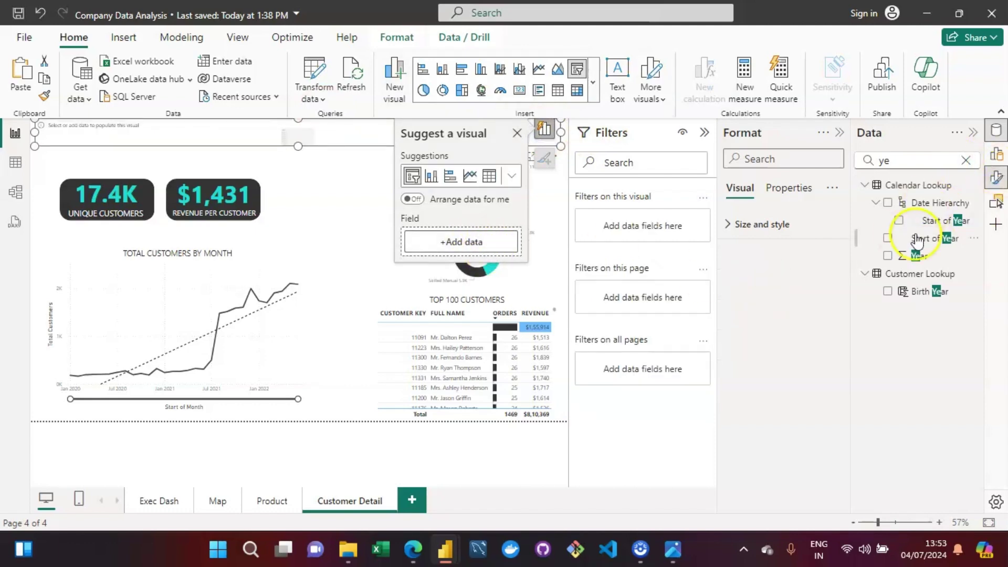
left_click_drag(919, 256, 456, 244)
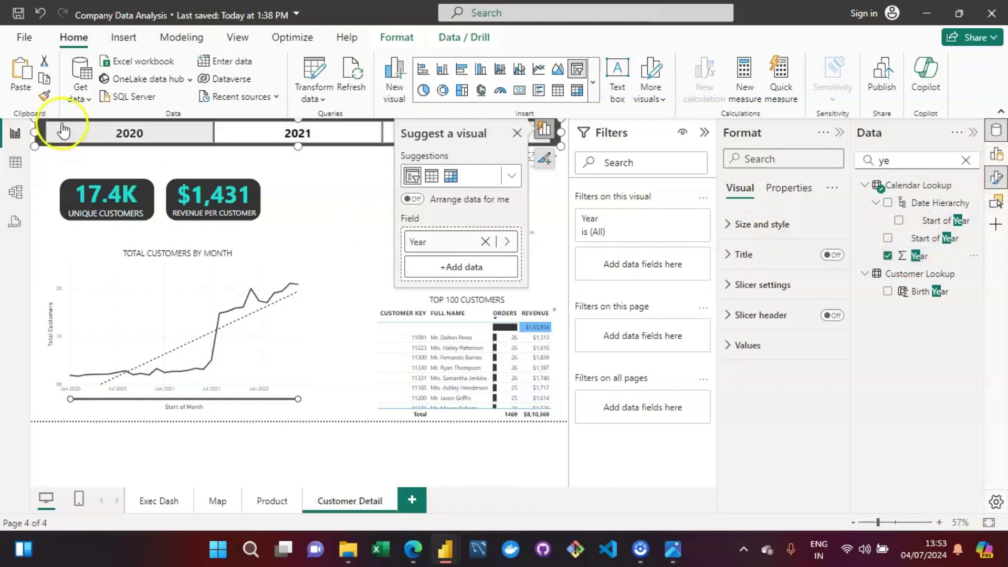
left_click(42, 154)
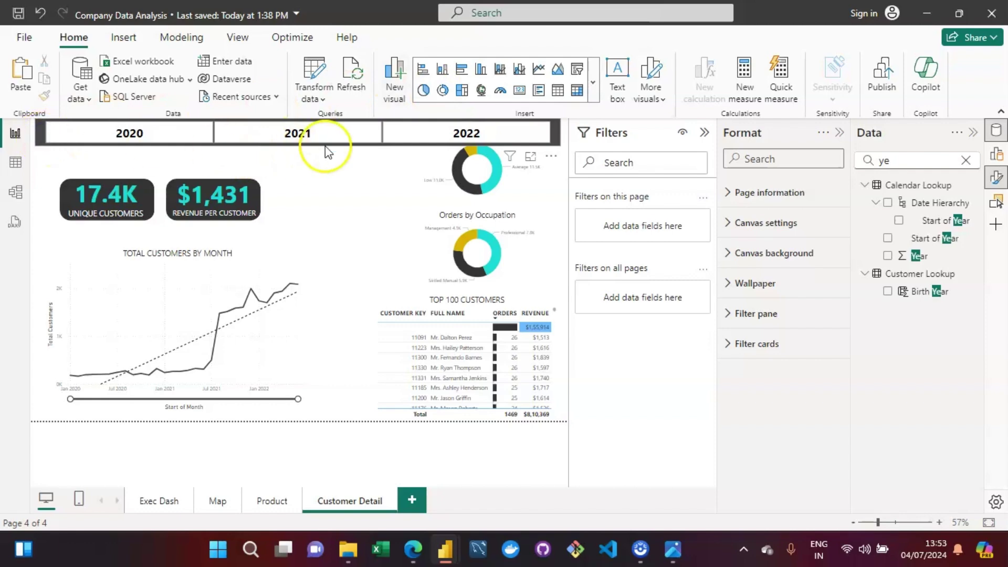
- Adjust the height and vertical placement of the Year slicer banner along the page's upper edge
left_click(298, 145)
left_click_drag(298, 149, 301, 138)
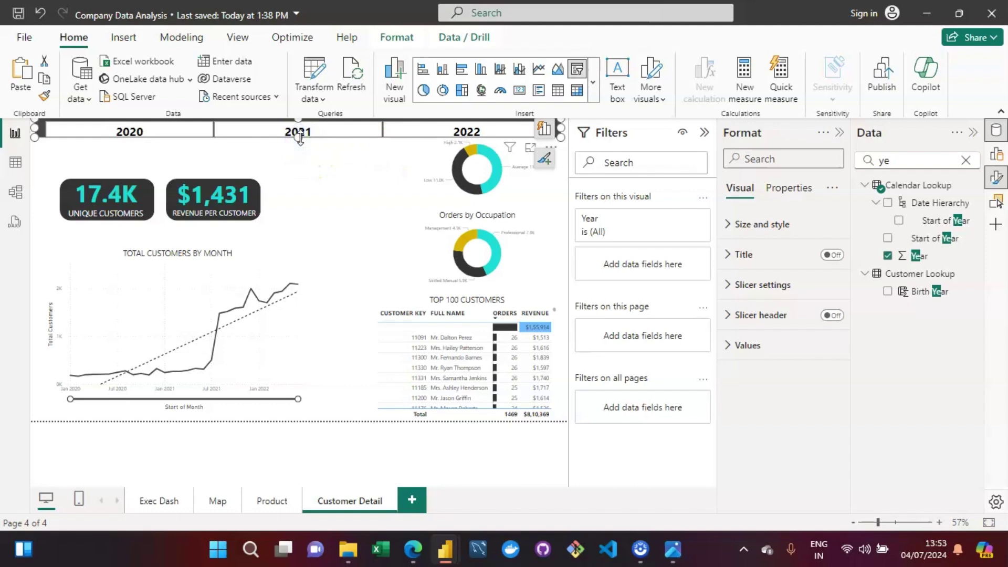
left_click_drag(300, 119, 300, 113)
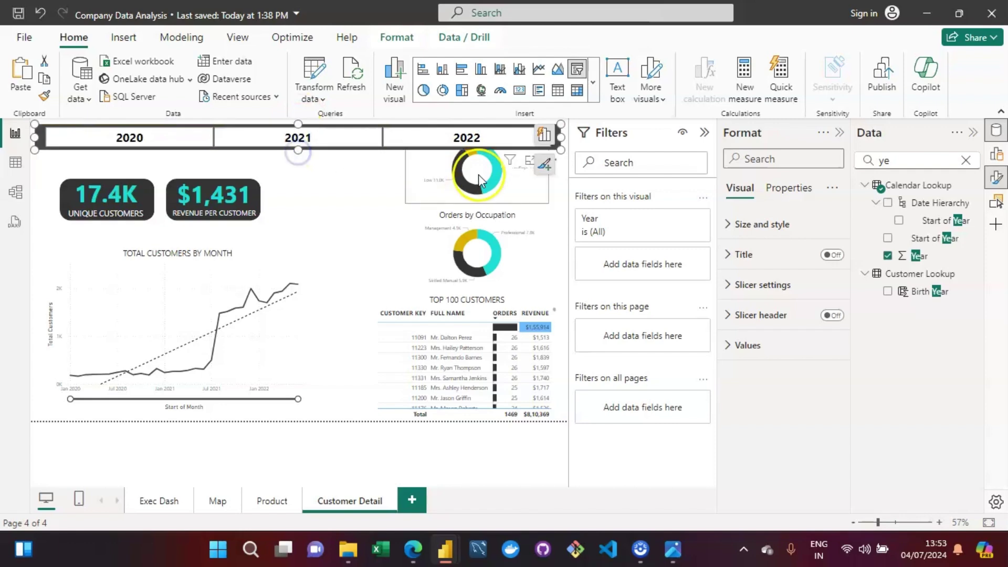
- Shorten the Top 100 Customers table from its upper edge and move the Orders by Occupation donut chart down to just above it
left_click(447, 183)
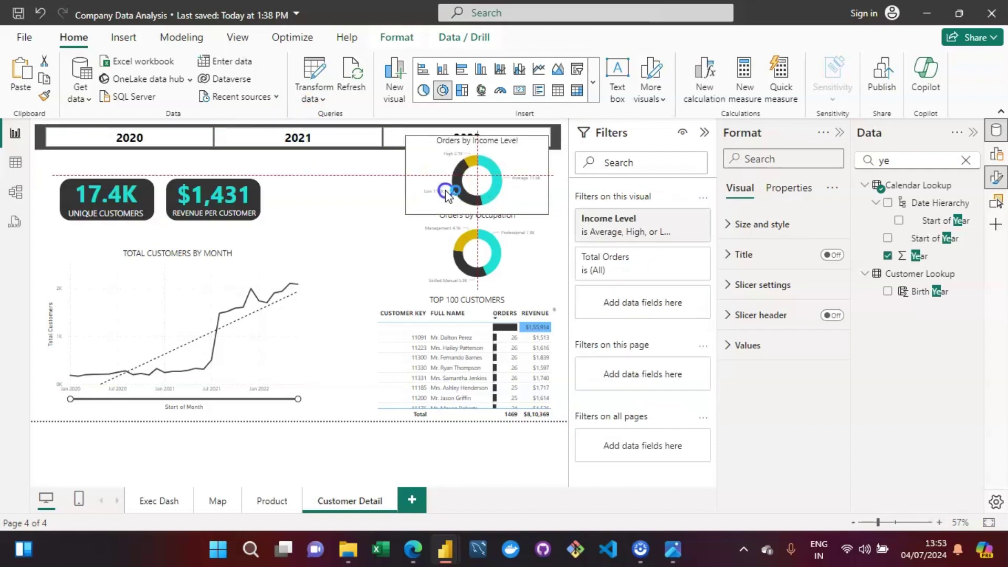
left_click(448, 267)
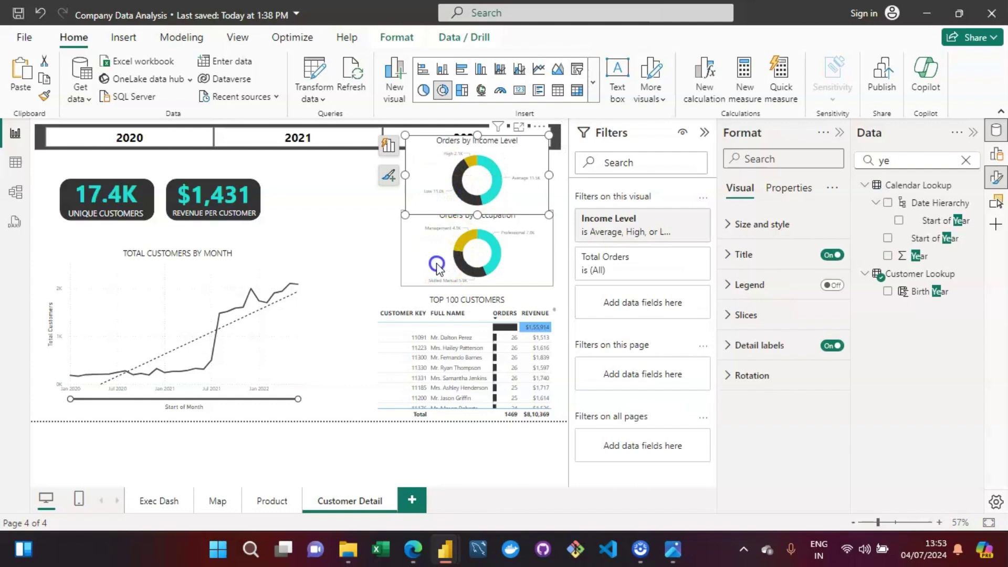
left_click_drag(437, 271, 439, 271)
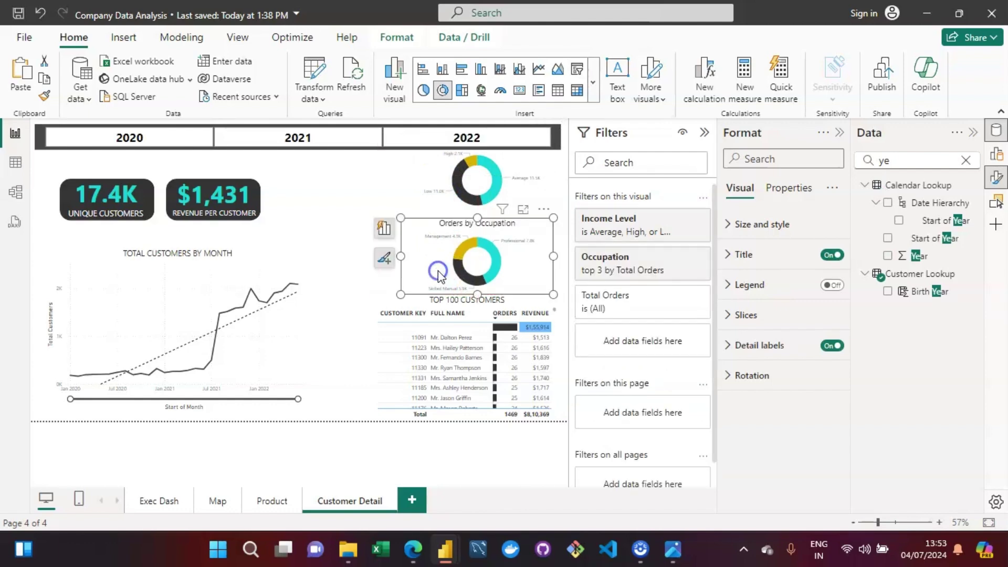
left_click(450, 303)
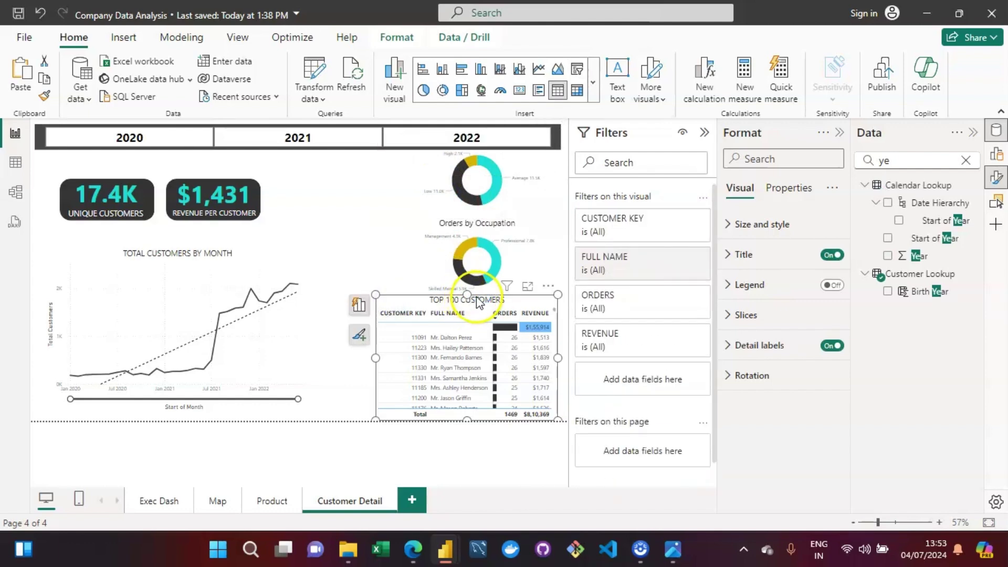
left_click_drag(467, 296, 468, 308)
left_click(420, 232)
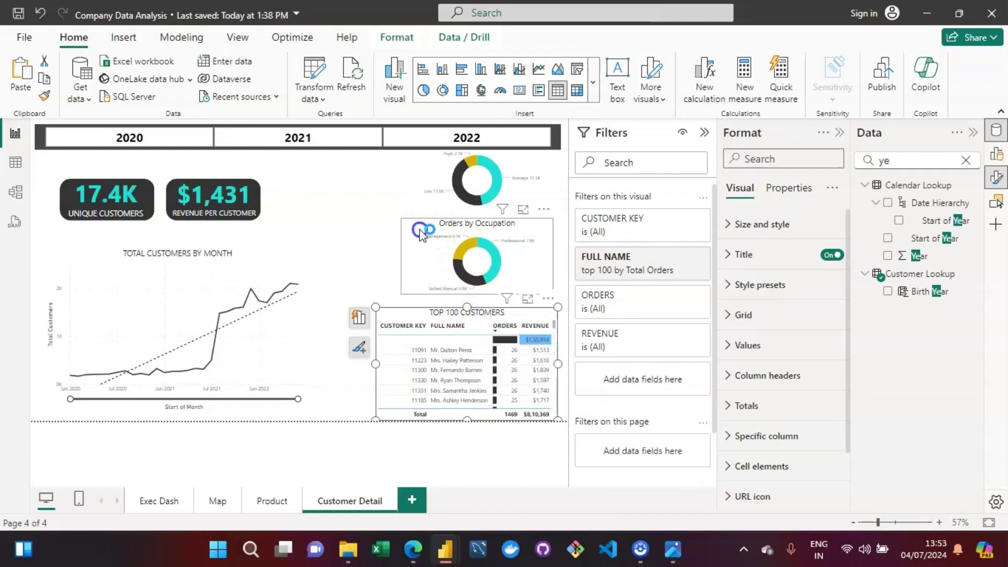
left_click_drag(421, 246, 421, 245)
- Move the Orders by Income Level donut chart below the Year slicer and widen it to match the Orders by Occupation chart
left_click(424, 187)
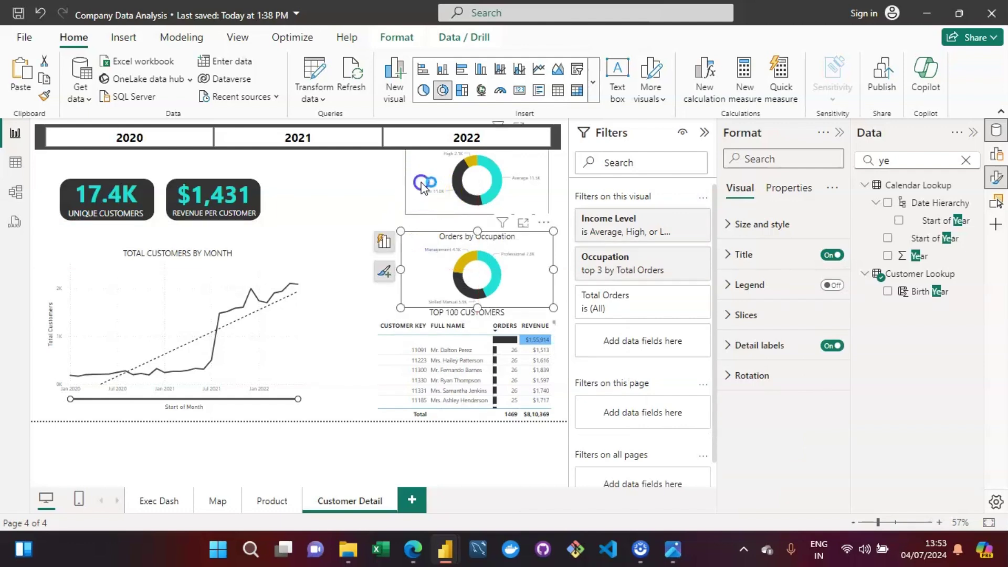
left_click_drag(421, 205, 416, 198)
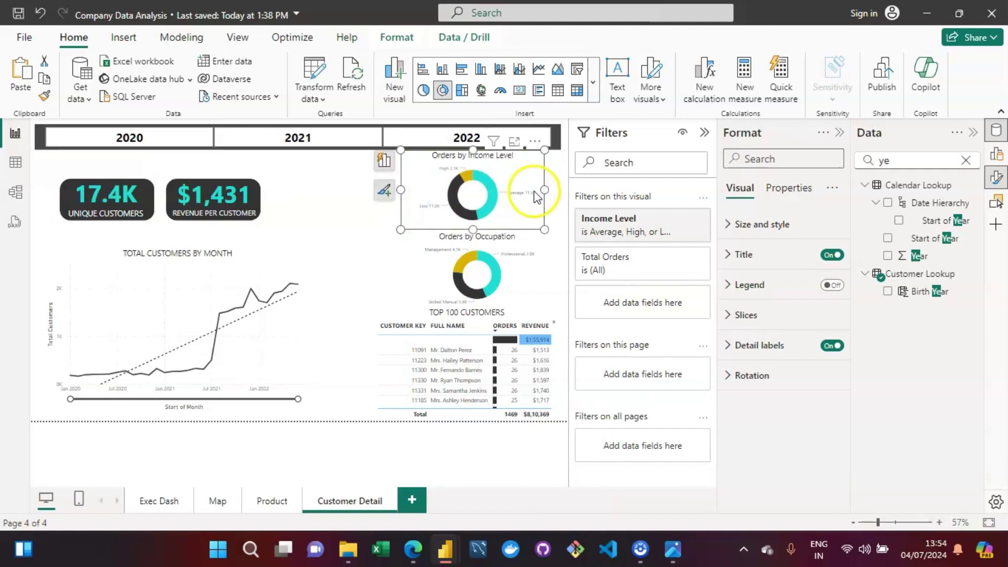
left_click_drag(545, 190, 554, 191)
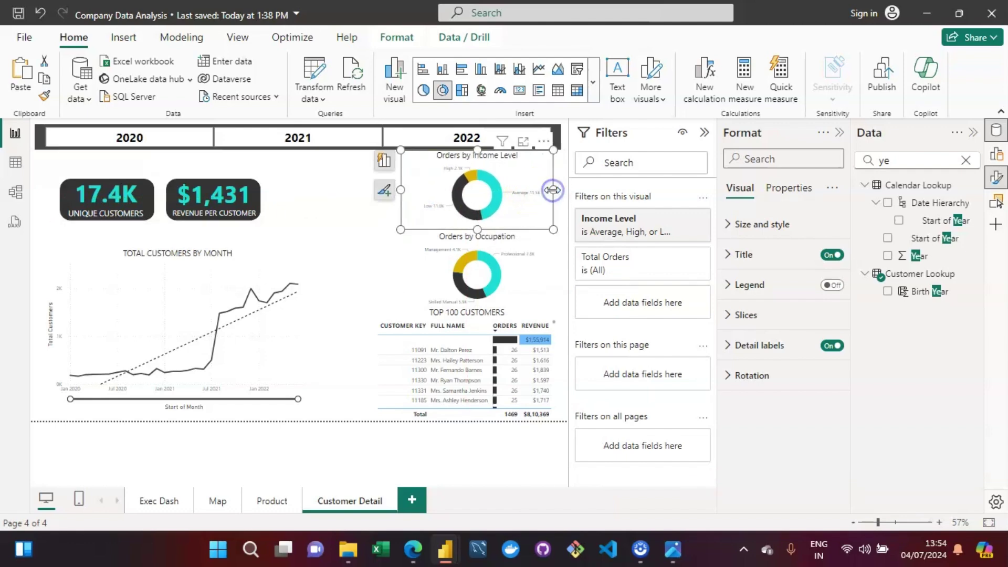
left_click_drag(479, 151, 480, 156)
left_click(349, 188)
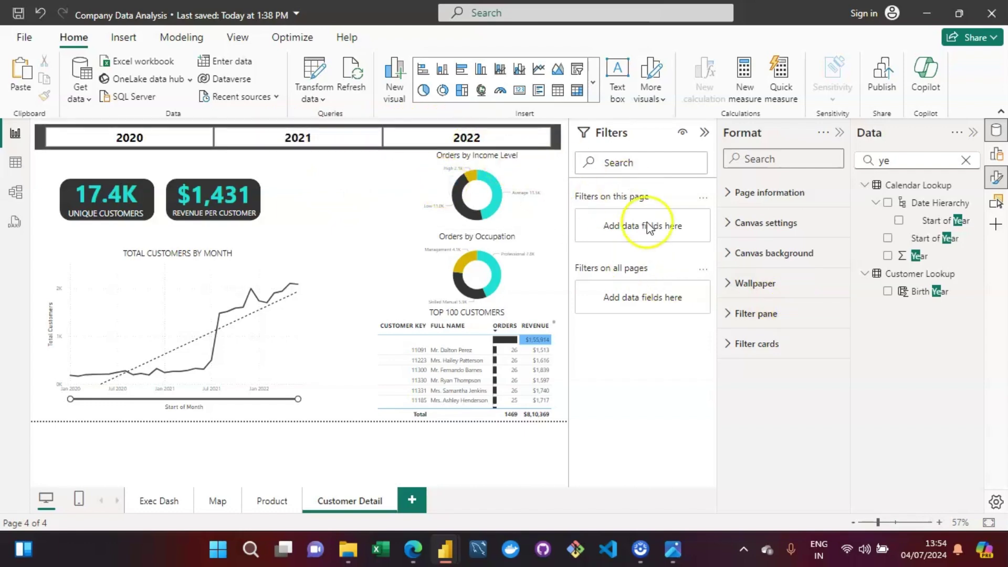
- Test the Year slicer by filtering the Customer Detail page to 2021, clear the selection, and deselect the slicer
left_click(322, 144)
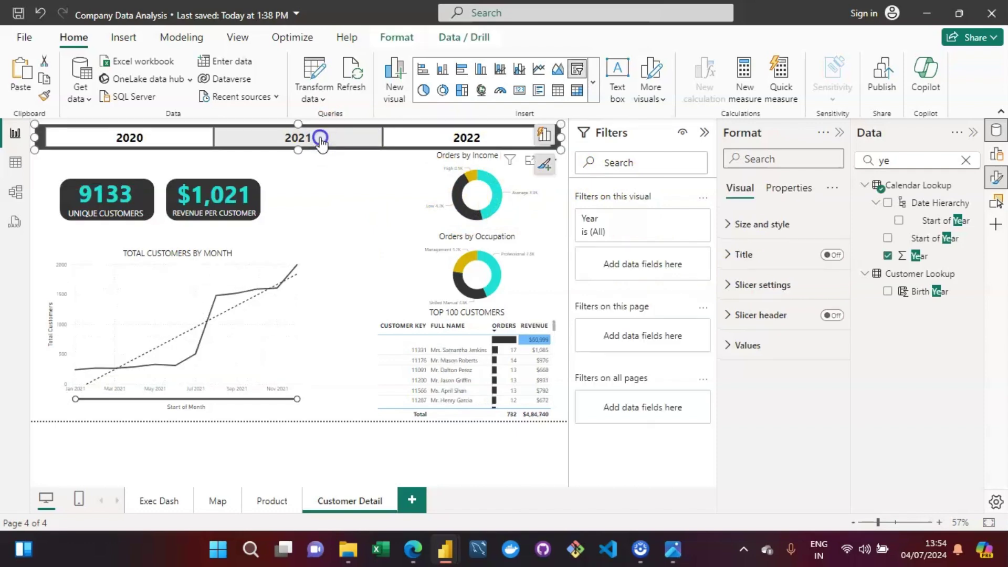
left_click(322, 142)
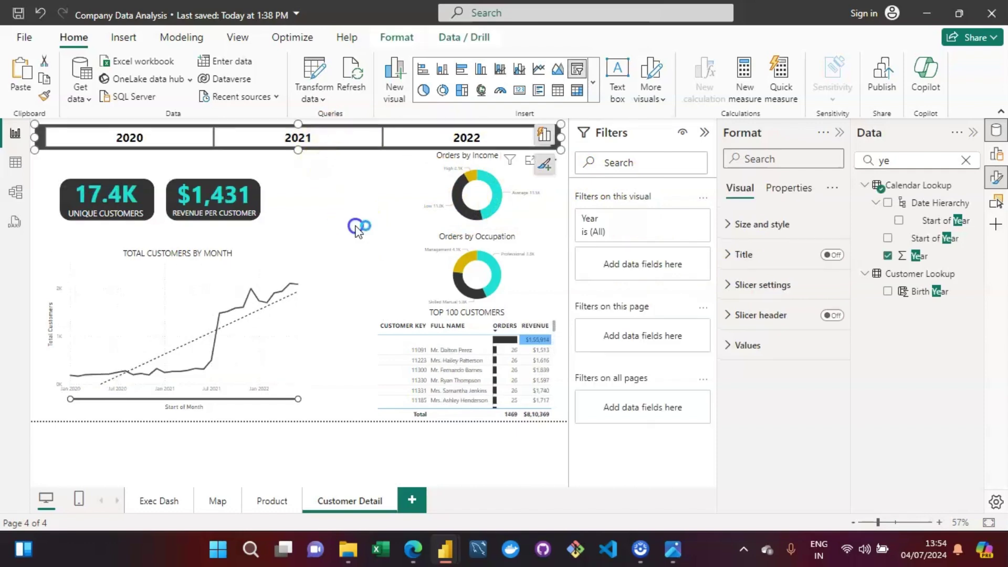
left_click(358, 231)
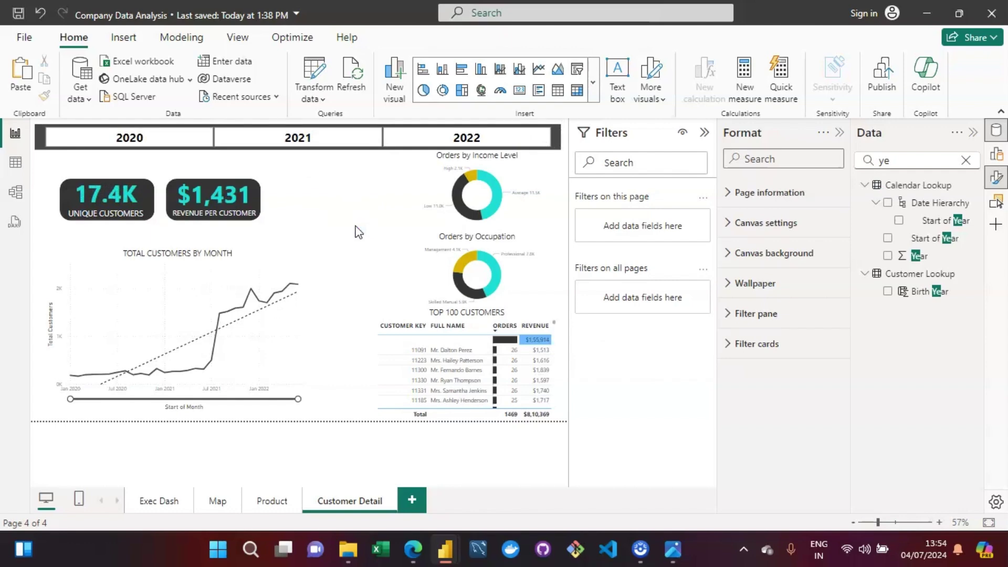